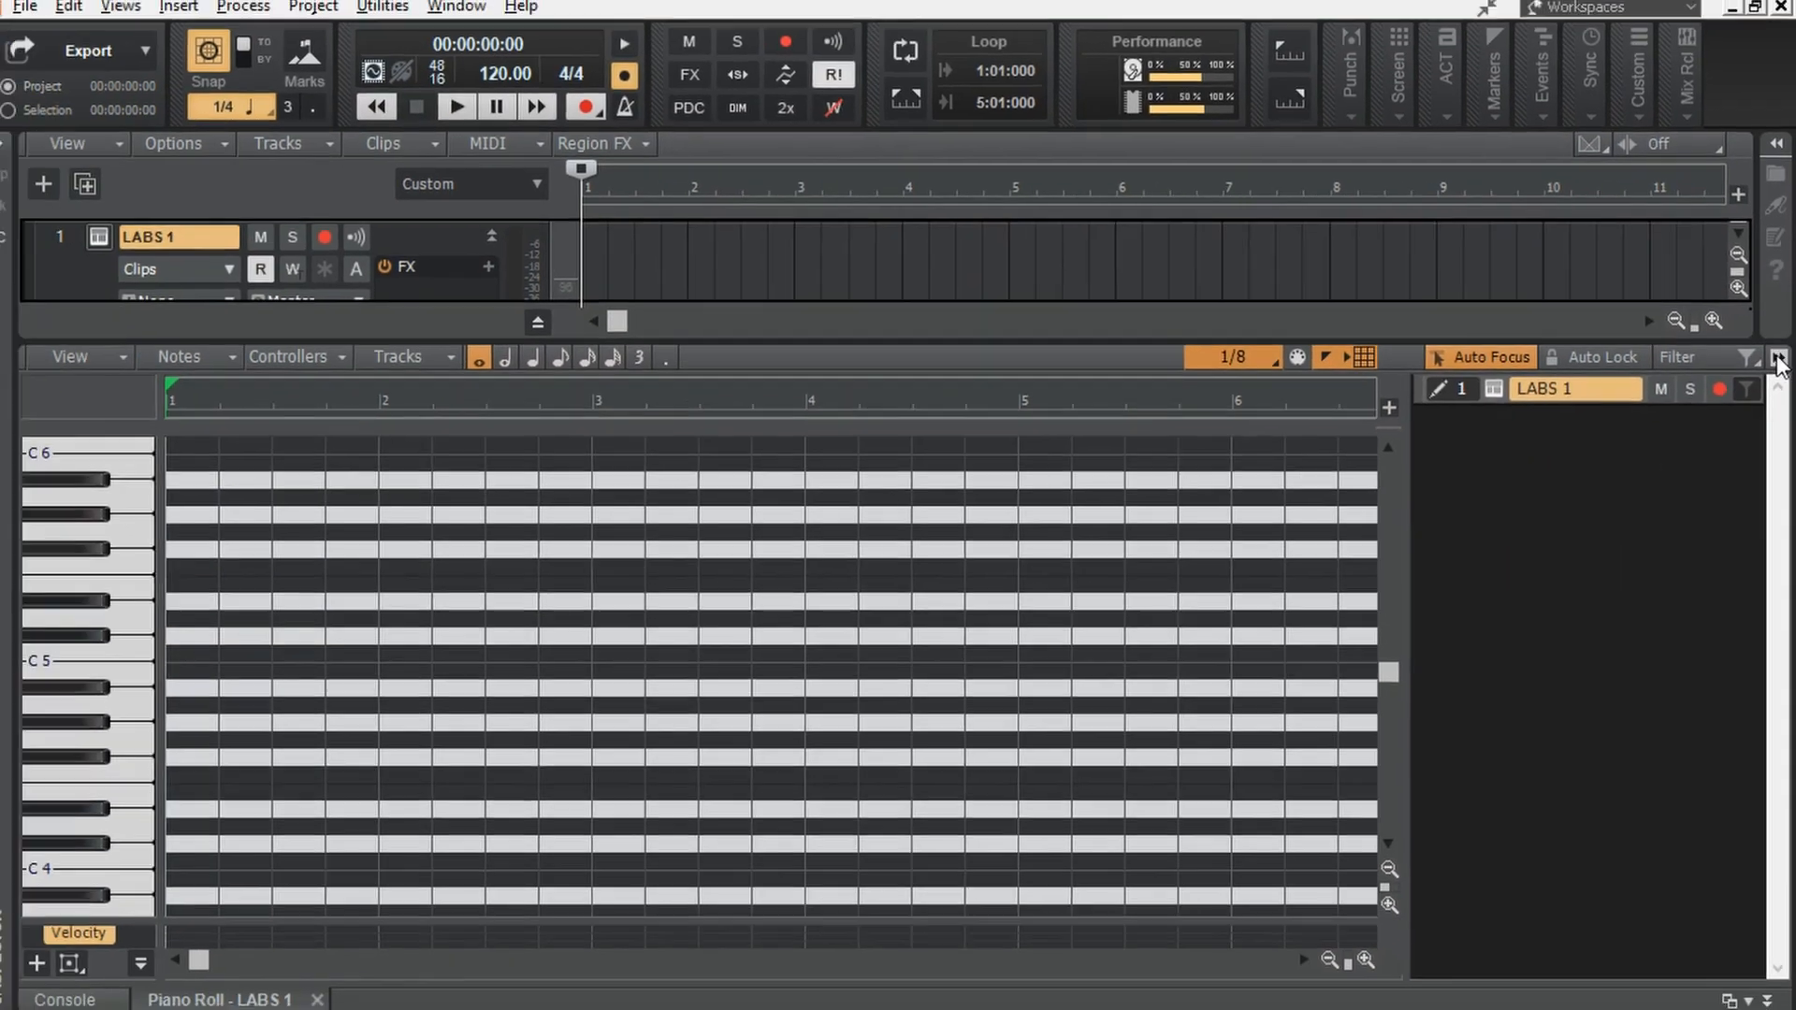
# - Draw whole notes C5, F5, C5 and D5 across bars 1 to 4 of the LABS 1 track and play them back
pyautogui.click(1767, 240)
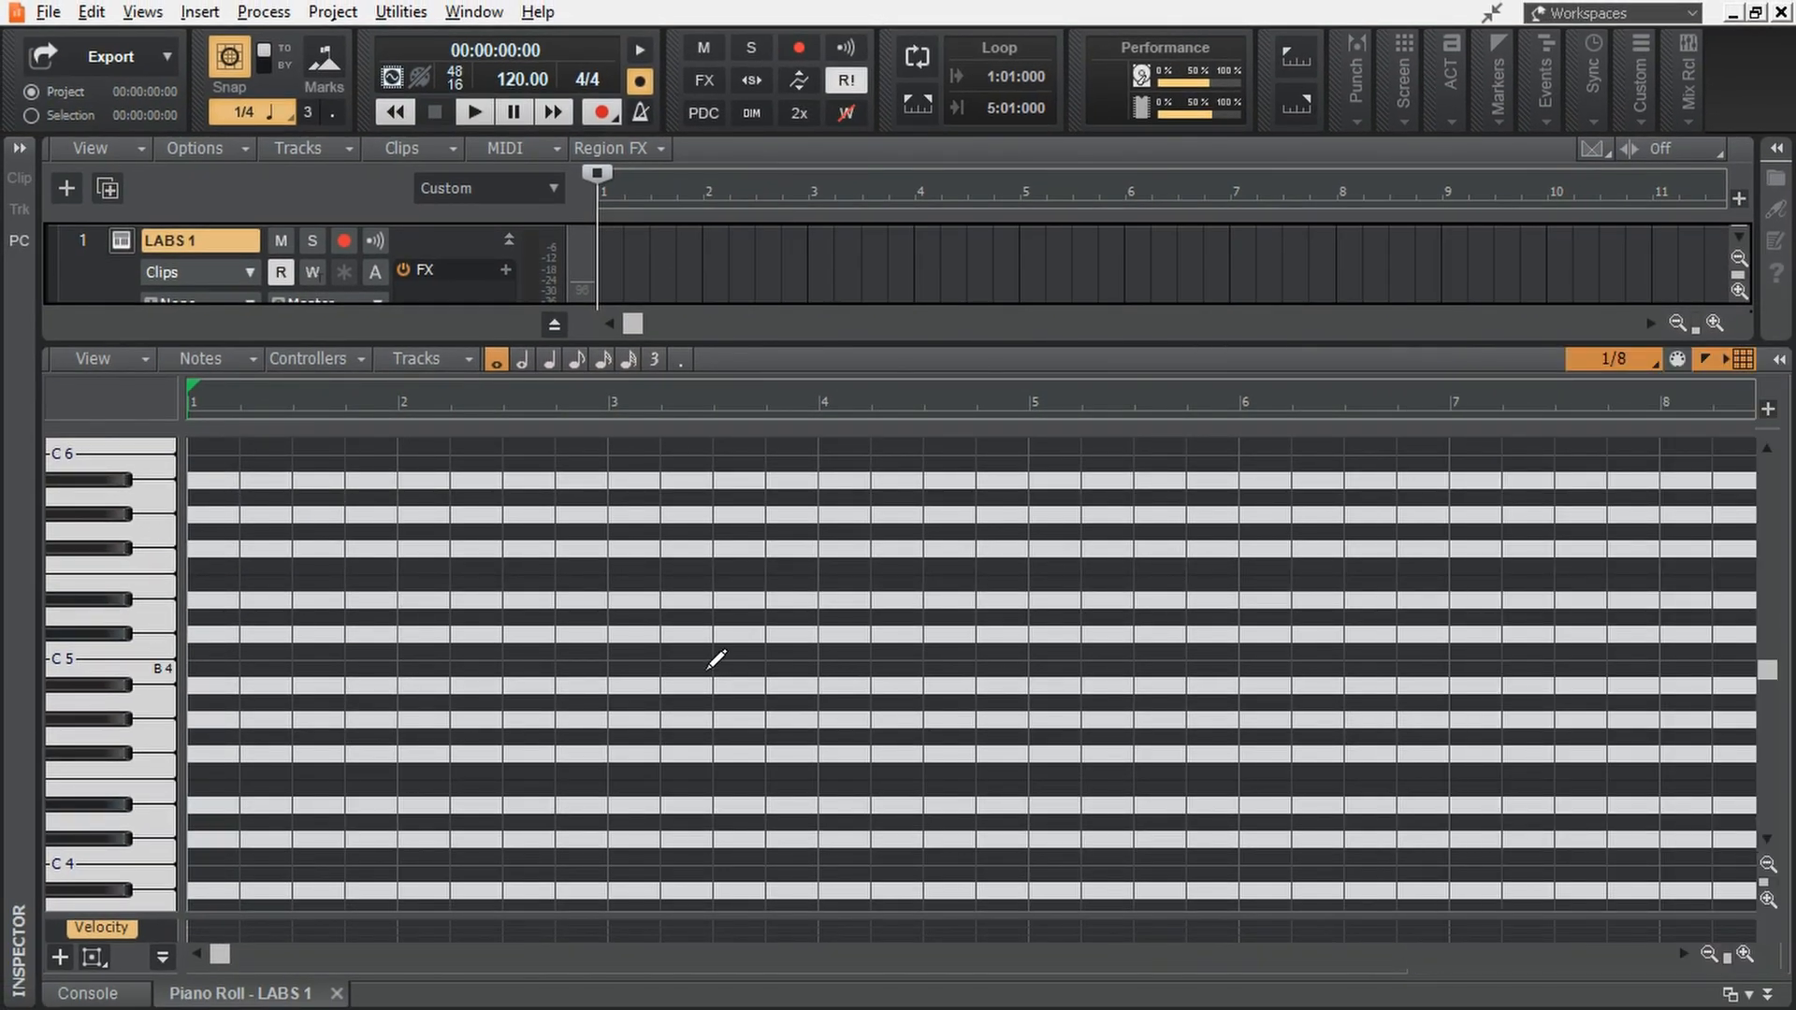
pyautogui.scroll(2, 716, 660)
pyautogui.scroll(1, 154, 772)
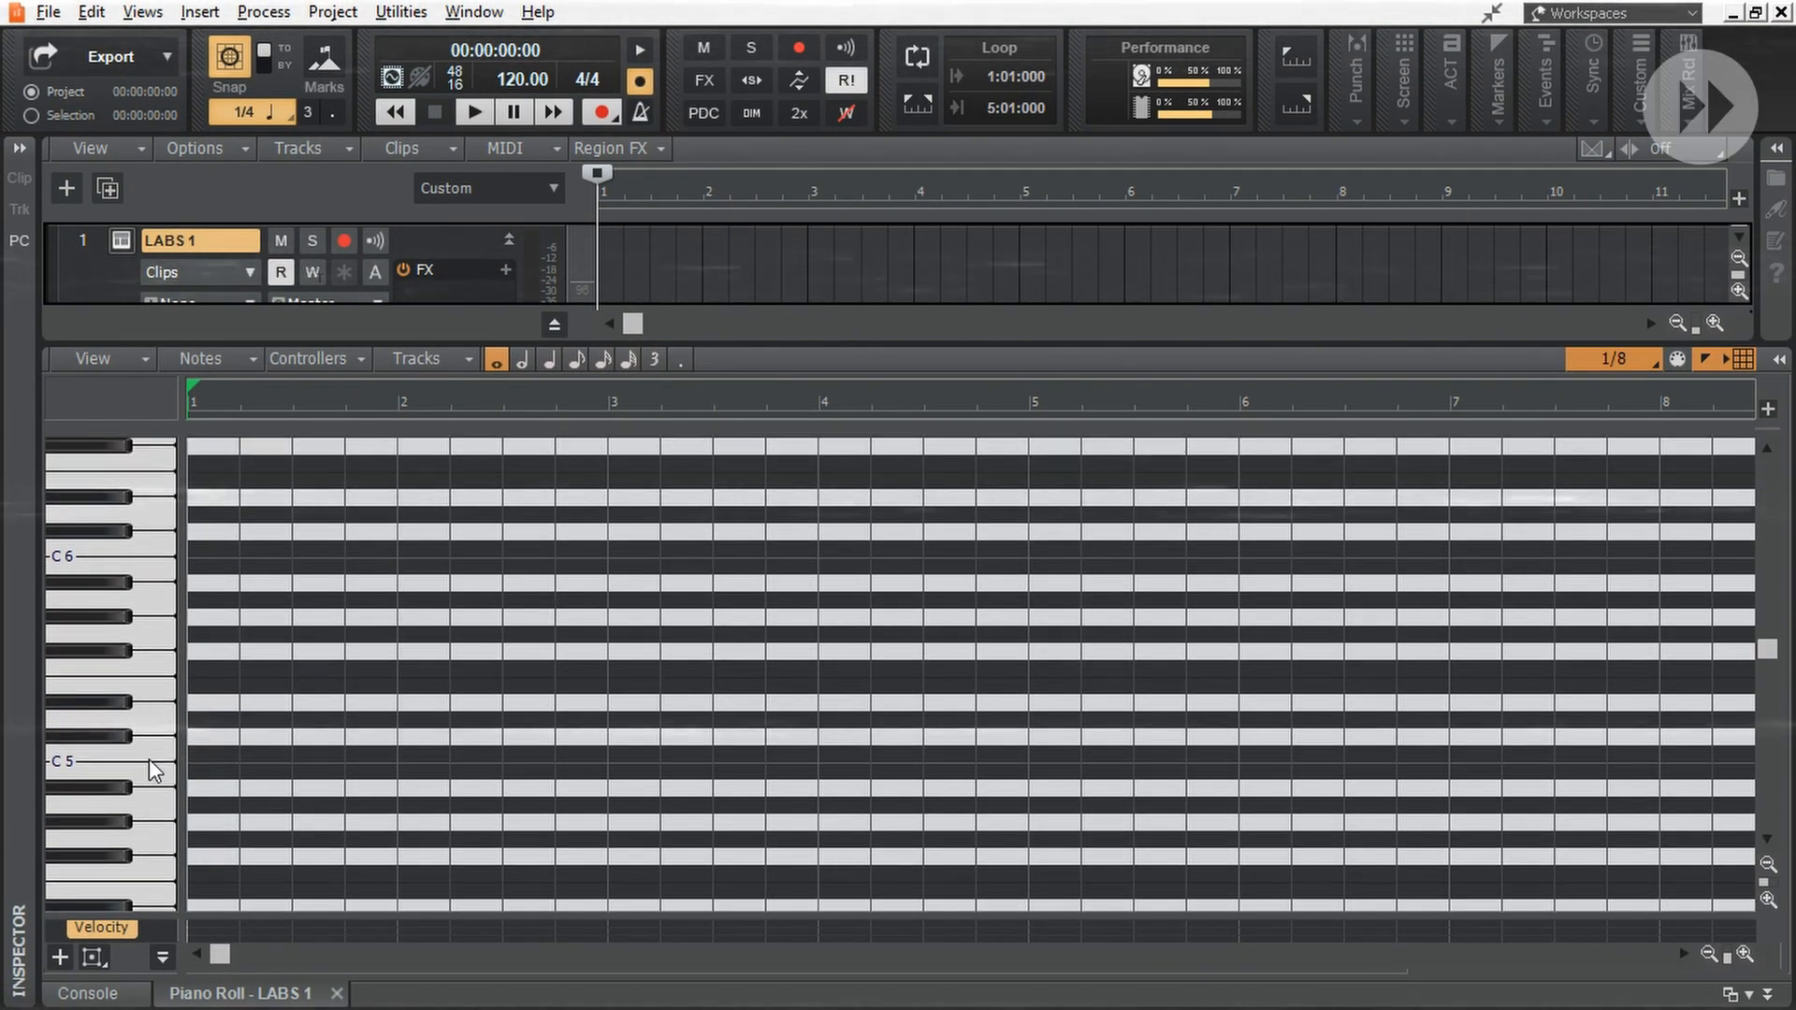
pyautogui.click(152, 762)
pyautogui.click(160, 670)
pyautogui.click(159, 748)
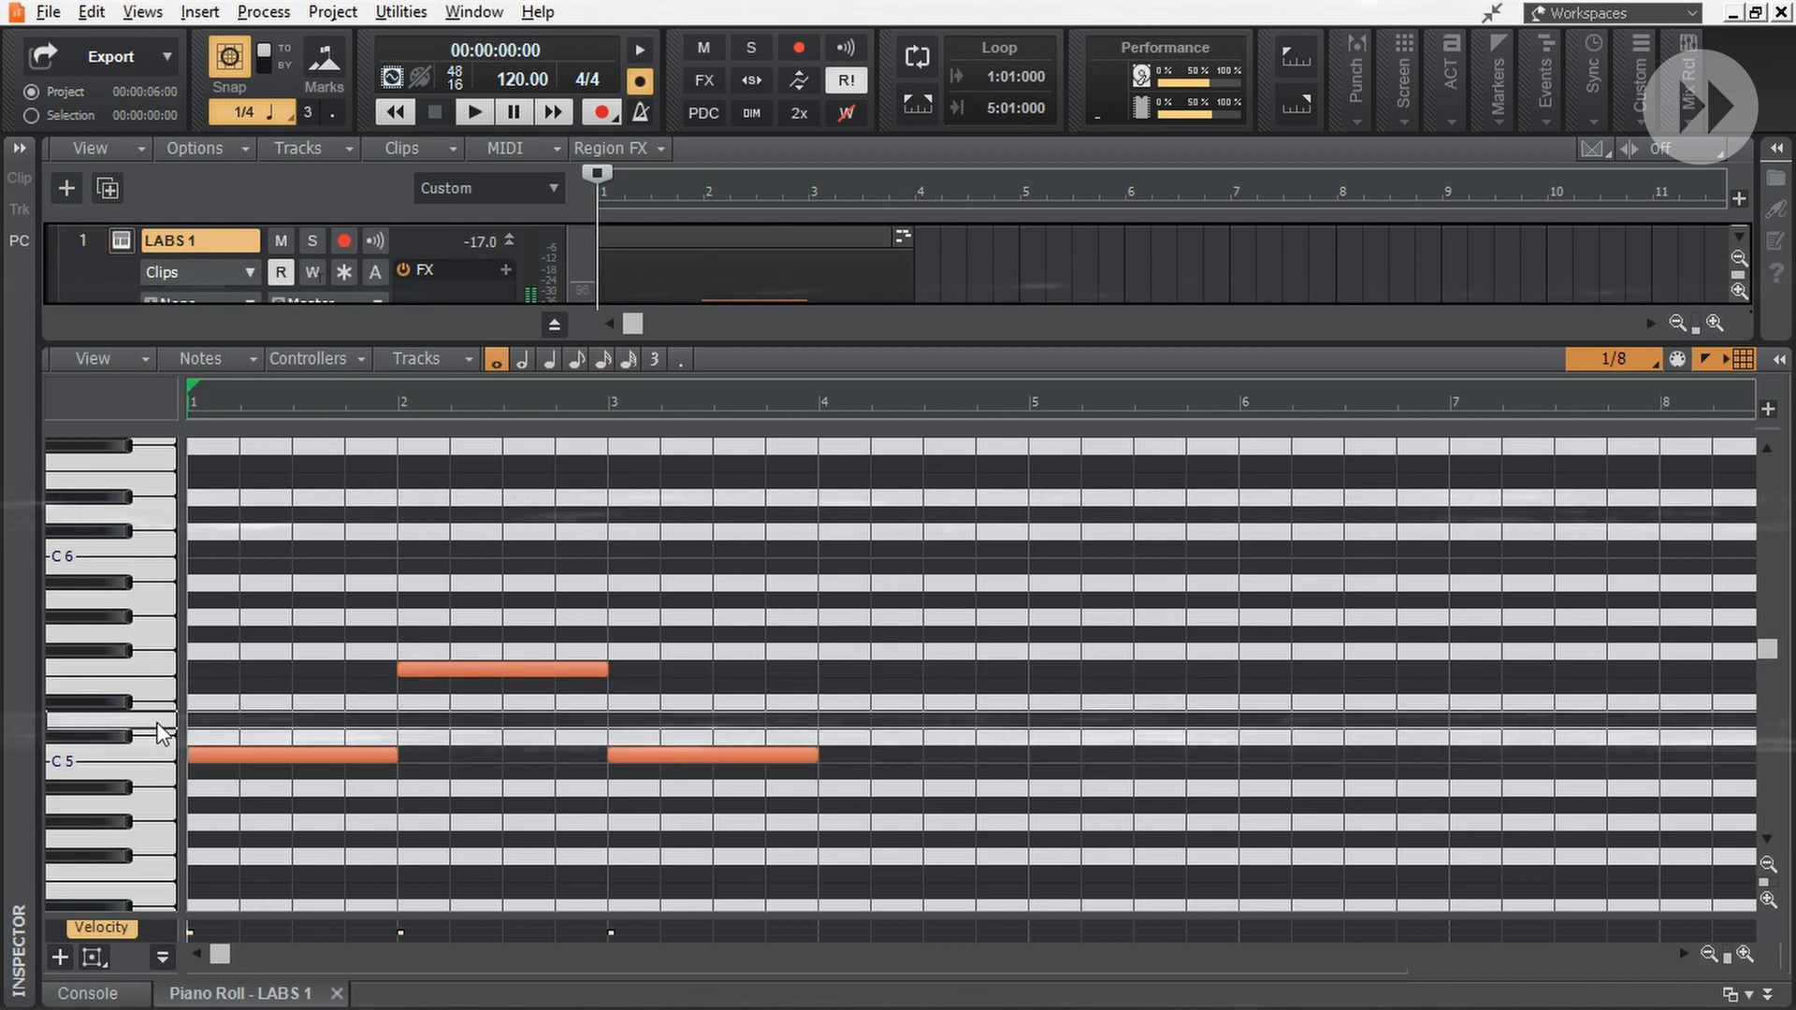
pyautogui.click(161, 732)
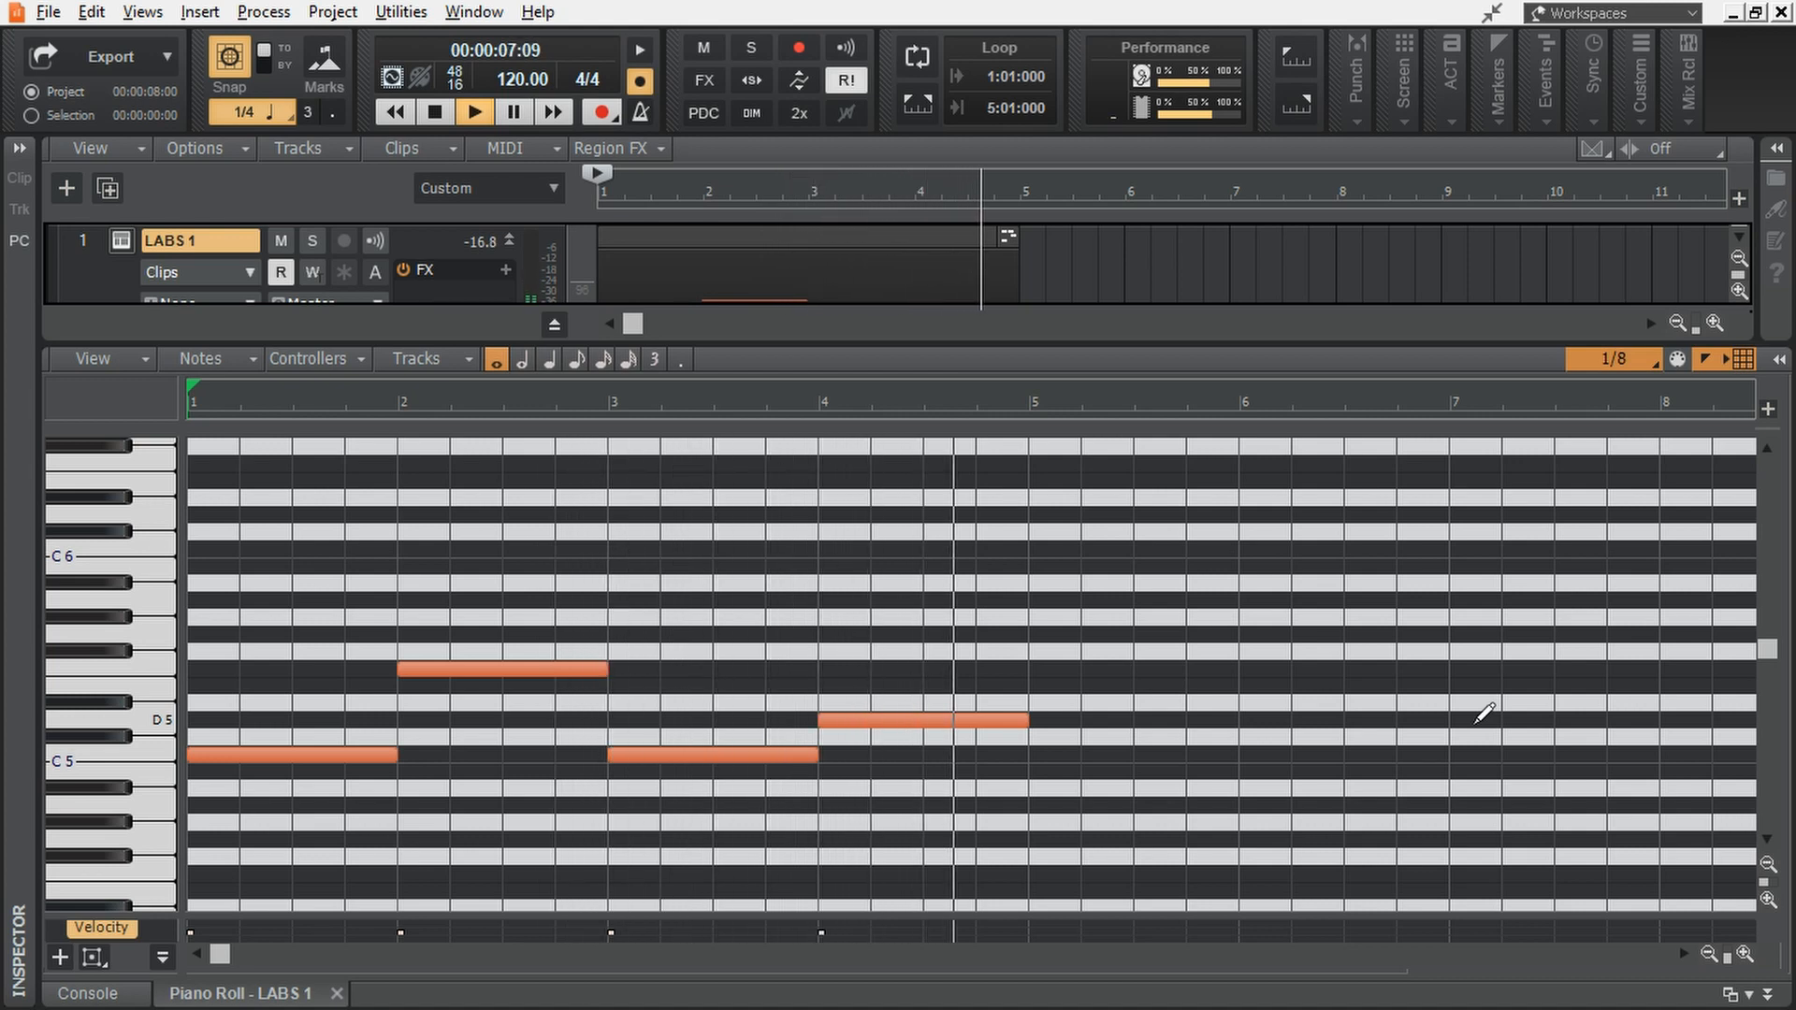
pyautogui.press('space')
# - Build the four notes into the triads C5-E5-G5, F5-A5-C6, C5-E5-G5 and D5-G5-B5
pyautogui.hotkey('ctrl', 'a')
pyautogui.scroll(1, 690, 682)
pyautogui.moveTo(281, 790); pyautogui.dragTo(273, 669)
pyautogui.click(486, 566)
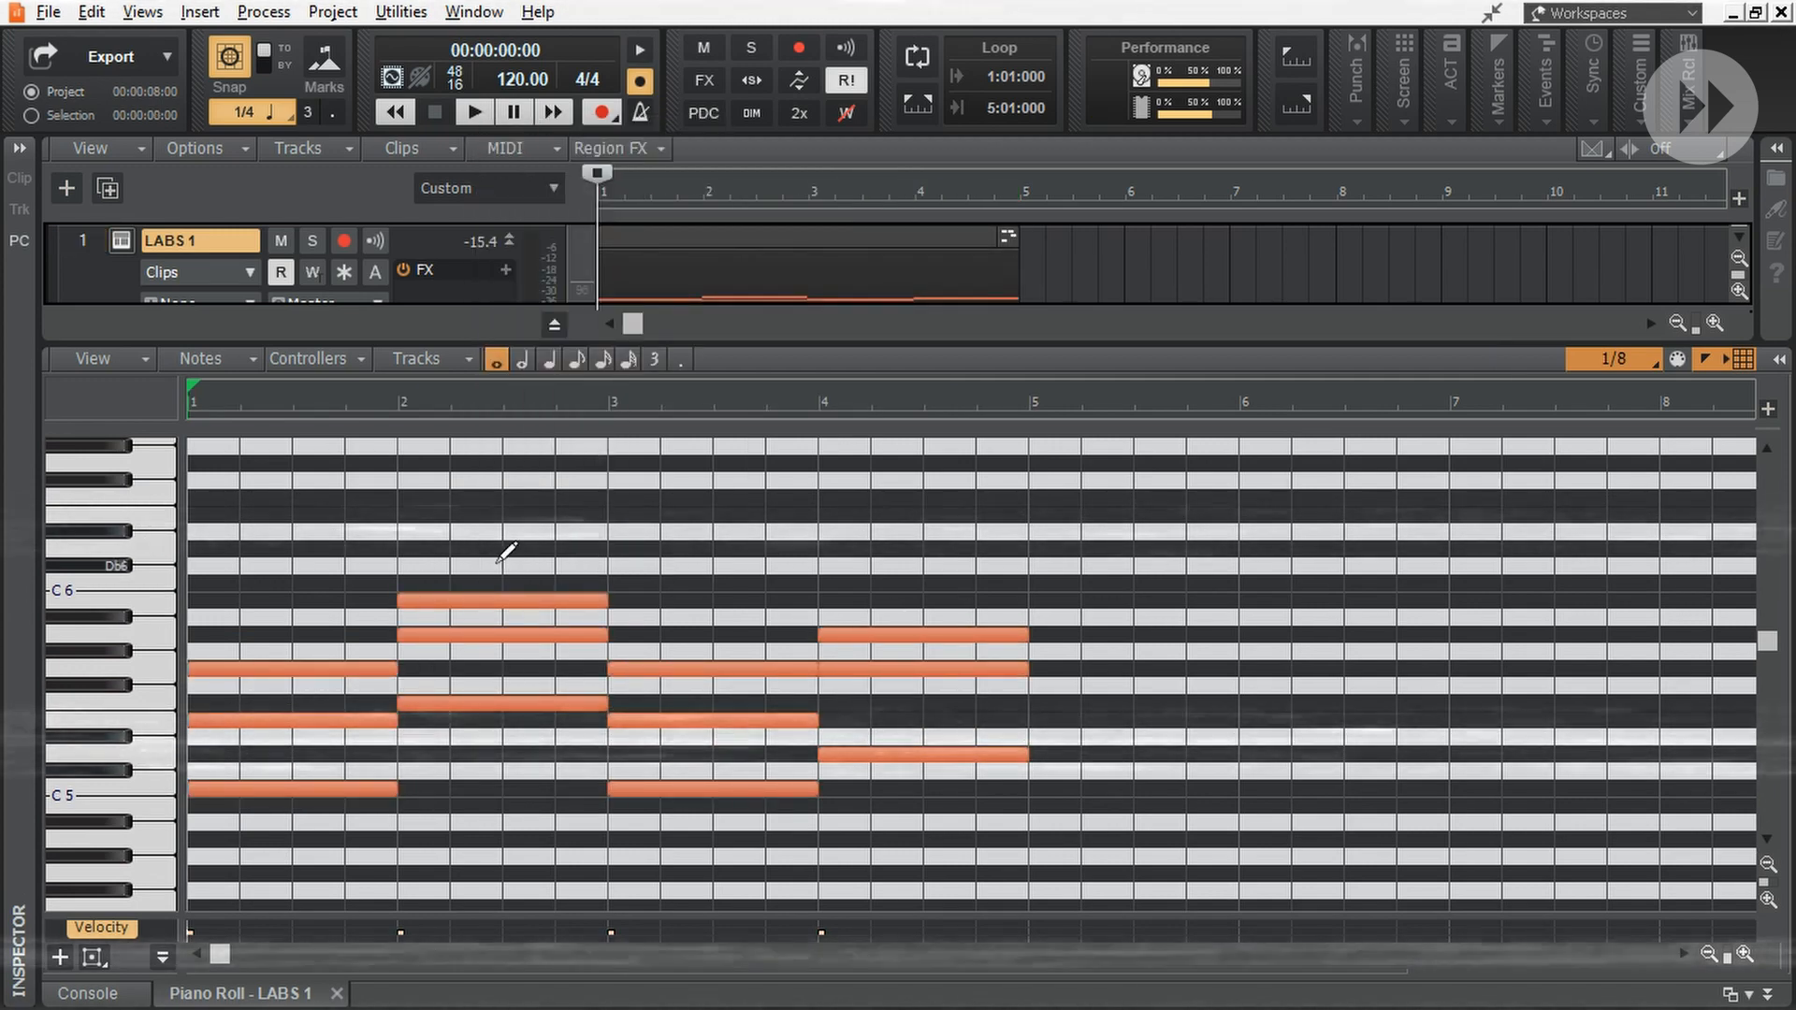
pyautogui.click(505, 600)
pyautogui.moveTo(976, 662)
pyautogui.mouseDown()
pyautogui.moveTo(810, 608)
pyautogui.moveTo(873, 613)
pyautogui.mouseUp()
pyautogui.click(561, 600)
pyautogui.keyDown('ctrl'); pyautogui.click(874, 635); pyautogui.keyUp('ctrl')
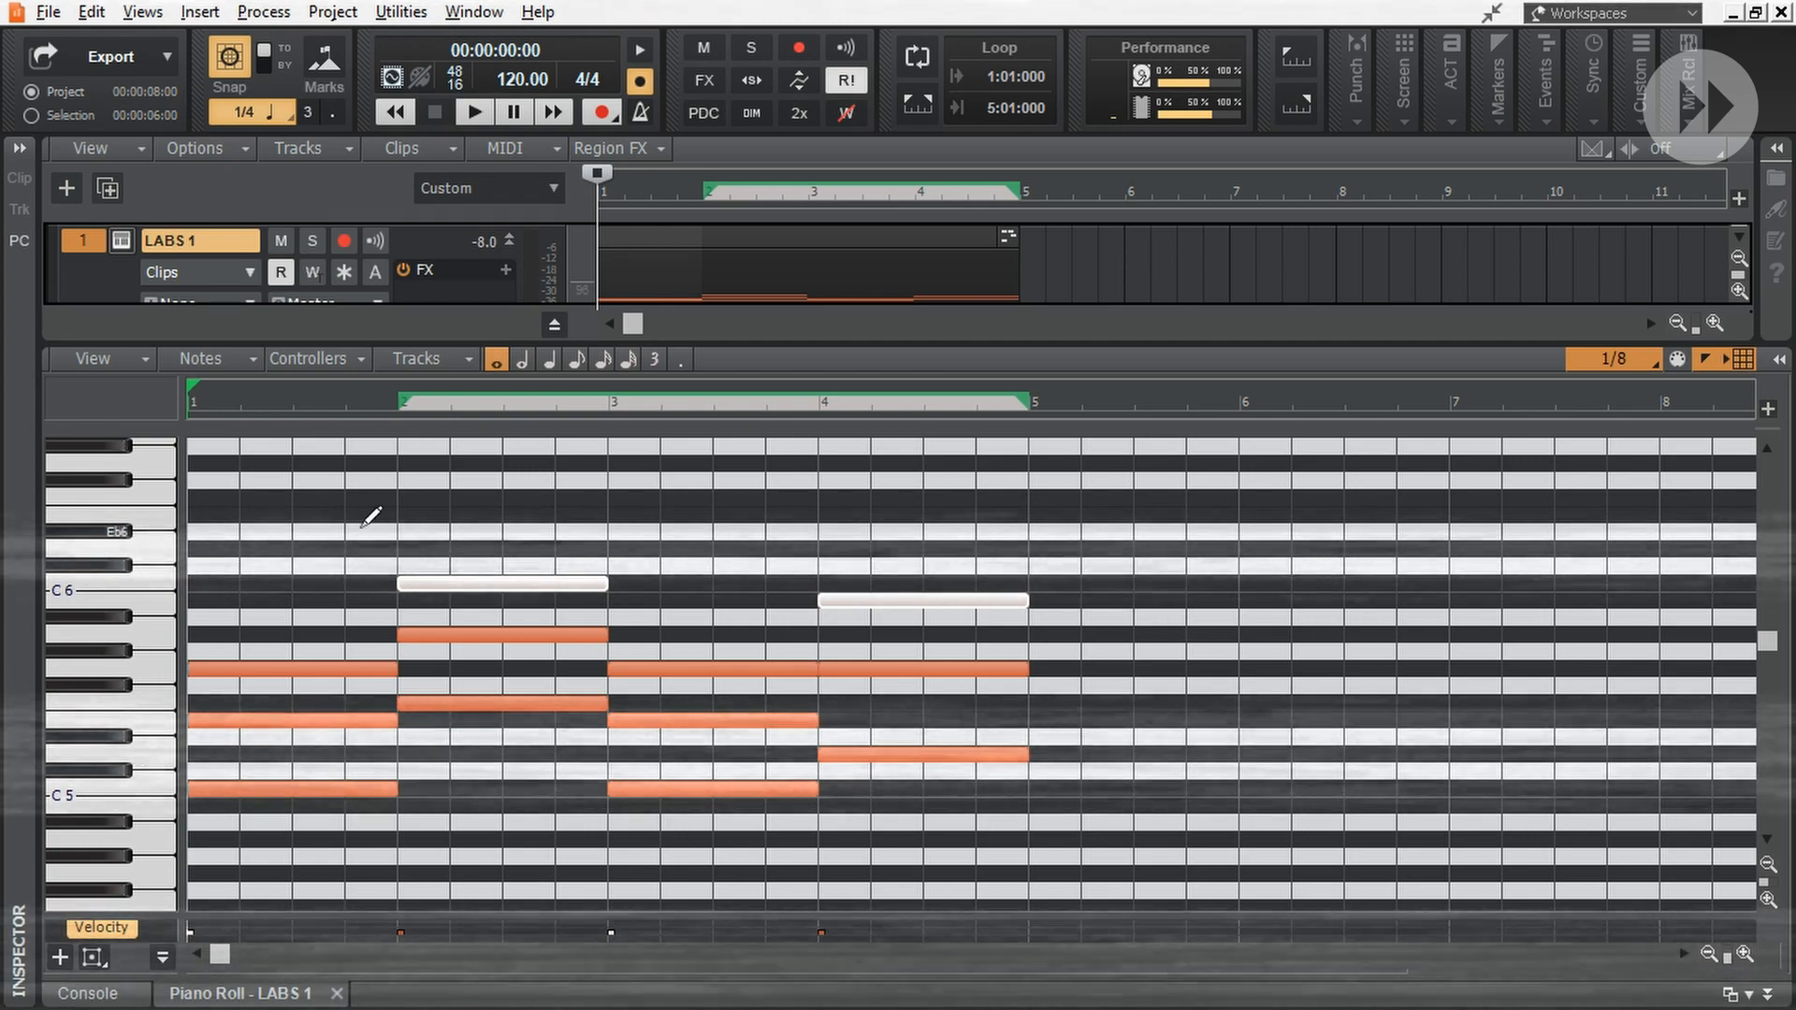
# - Add a fourth note to each chord, B5, E6, B5 and D6 in bar order, and play the progression
pyautogui.click(161, 608)
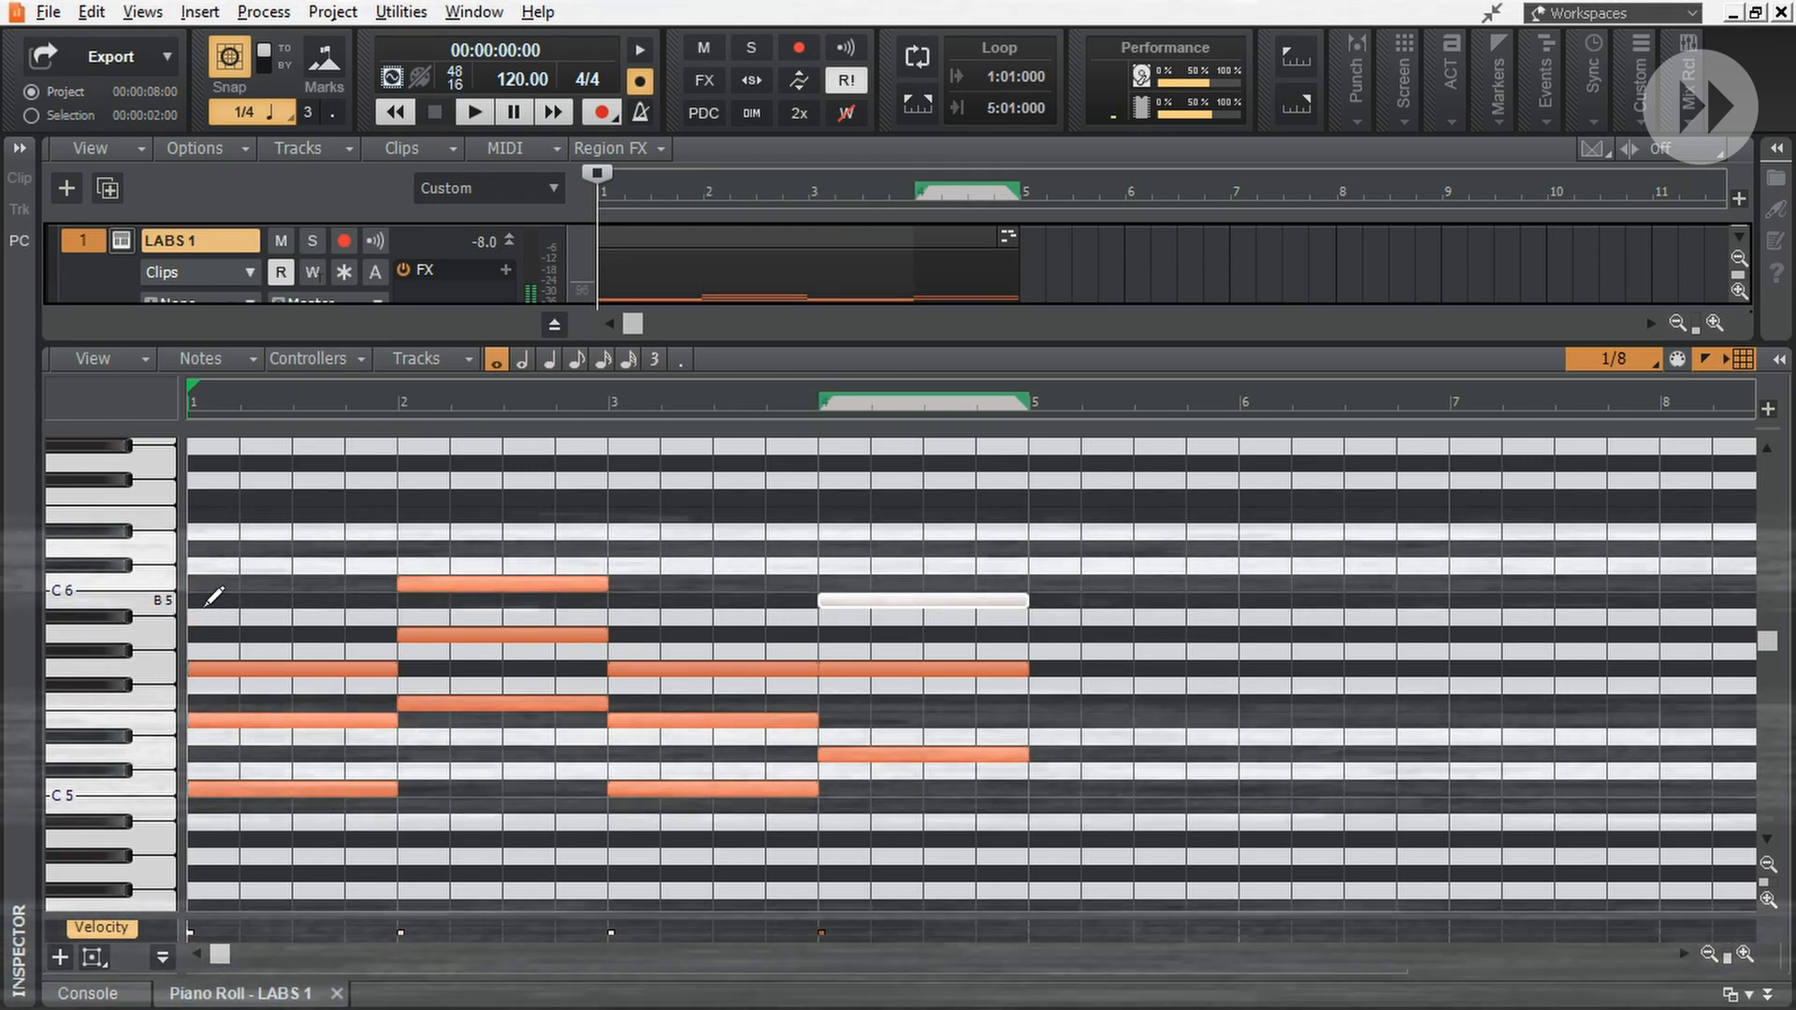
pyautogui.click(194, 599)
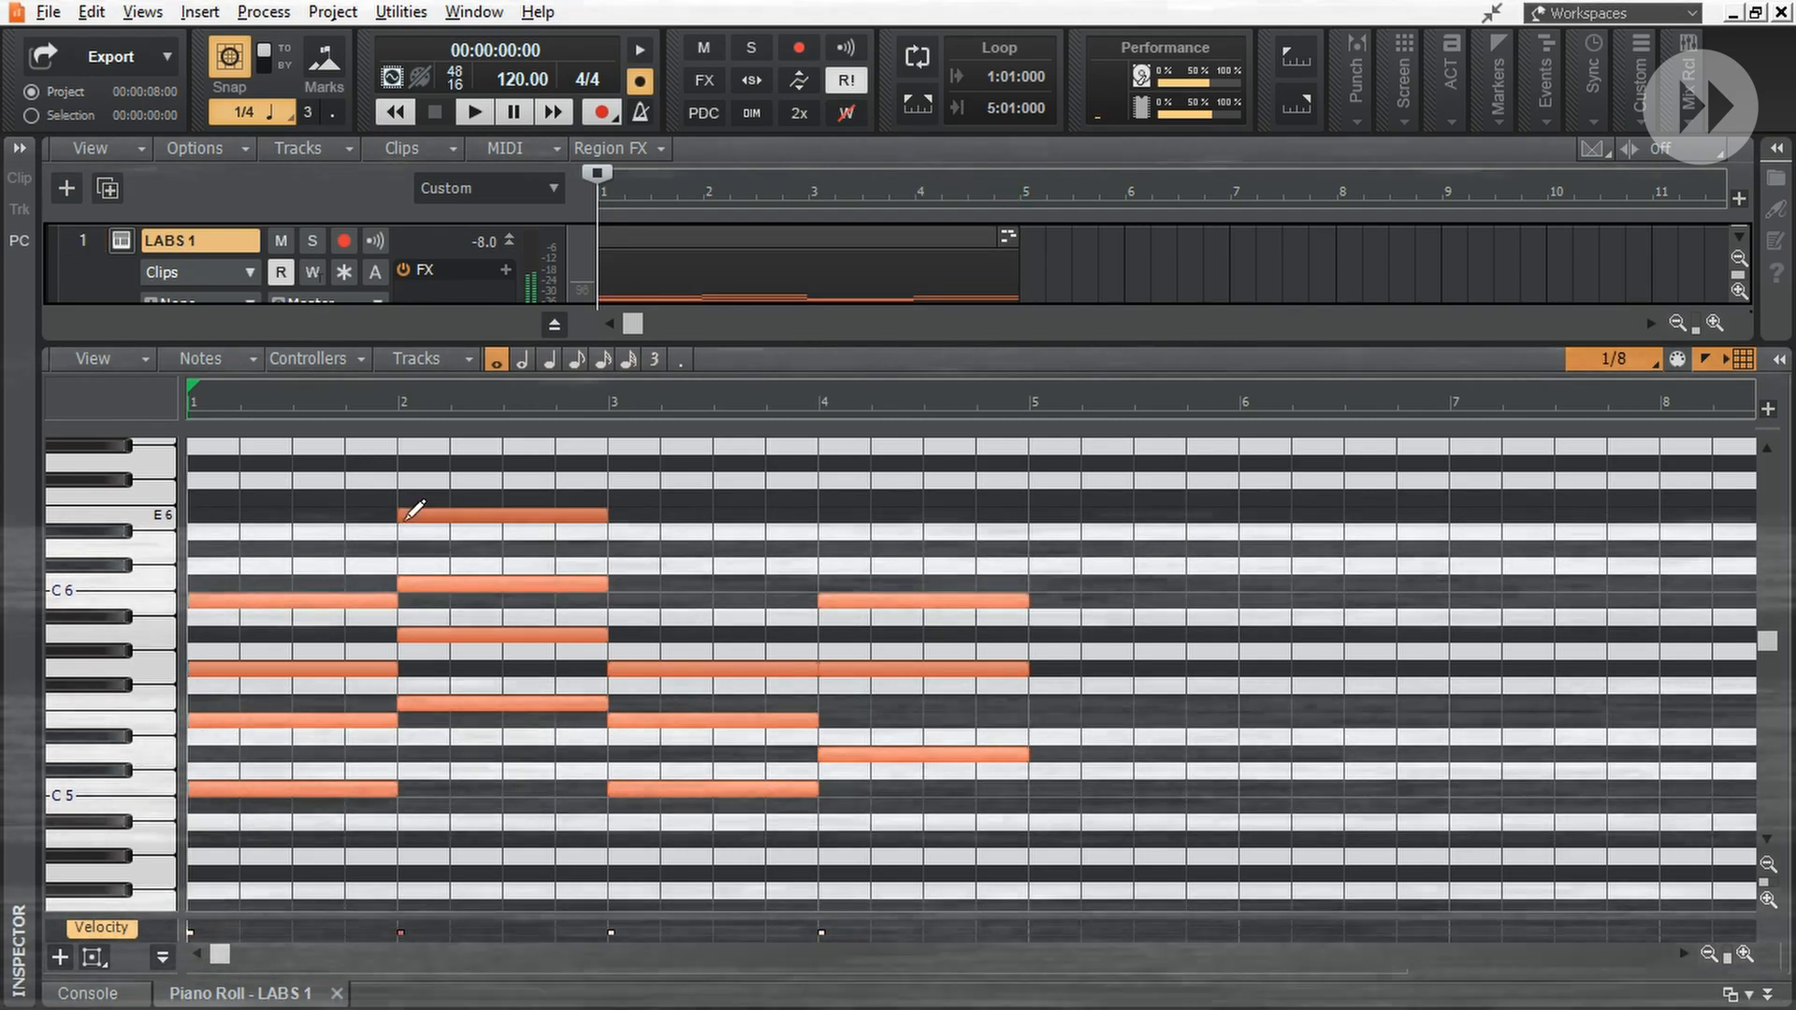
pyautogui.click(828, 549)
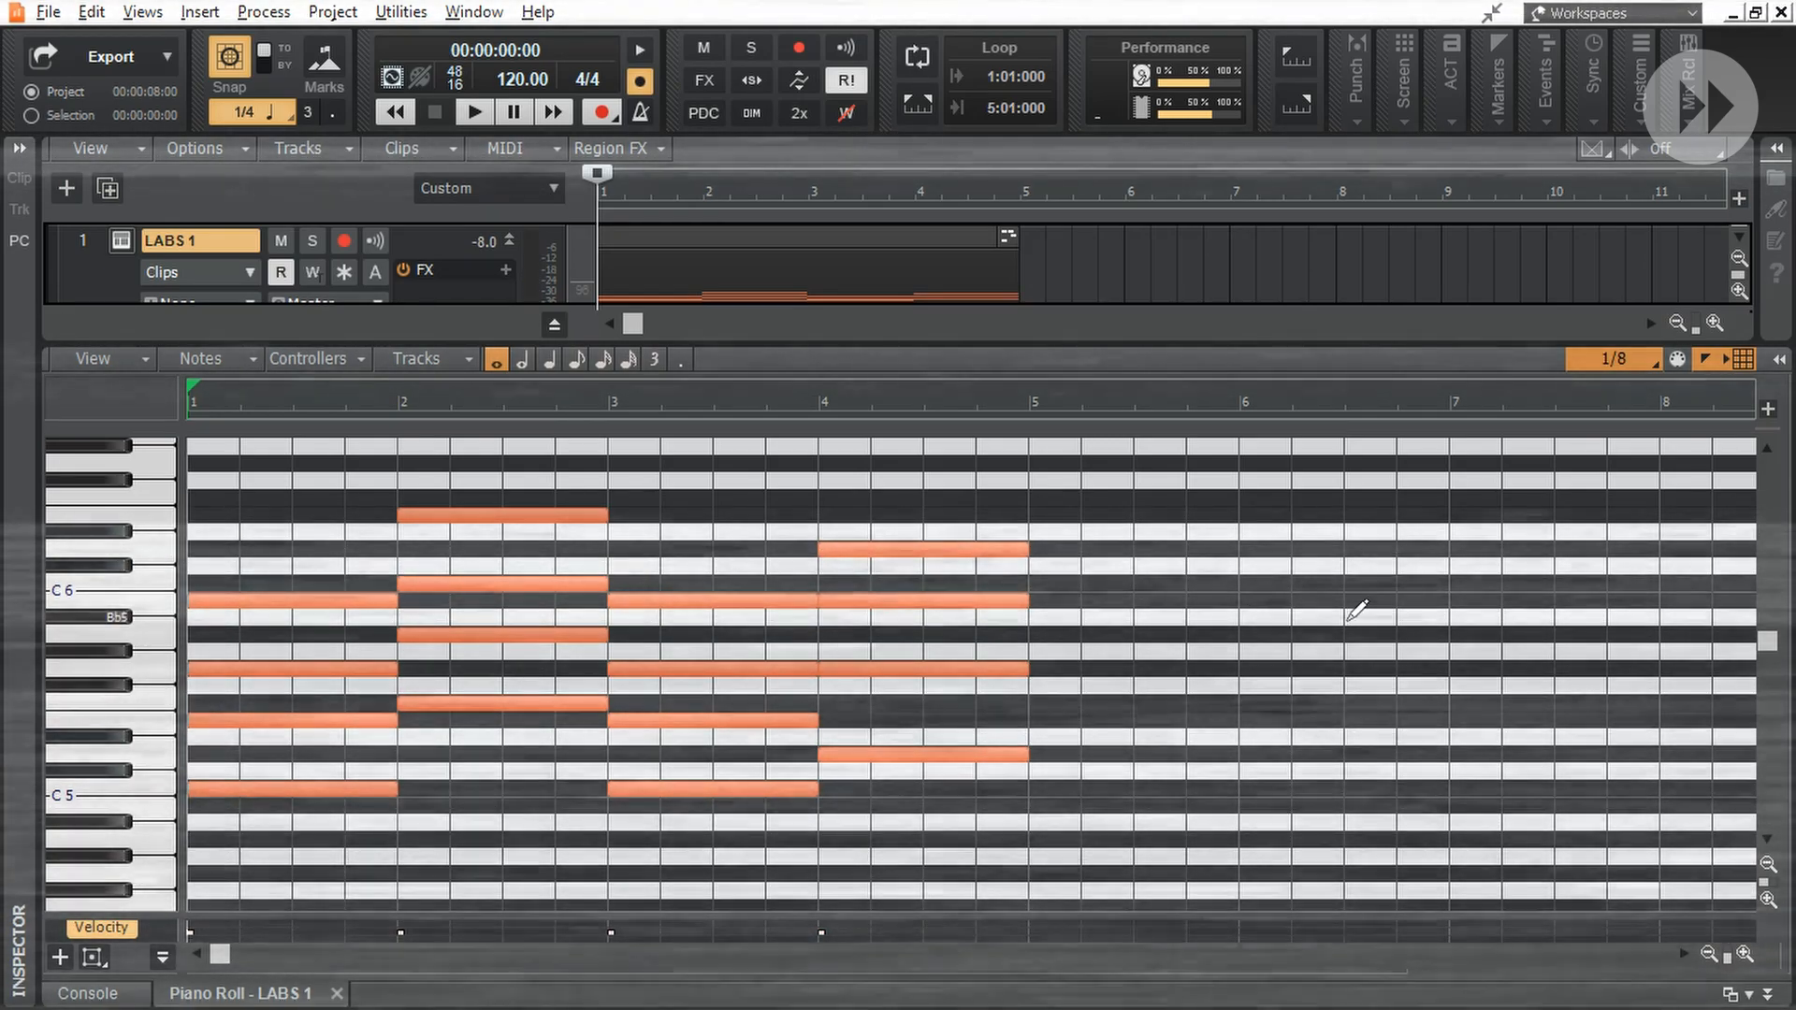
pyautogui.press('space')
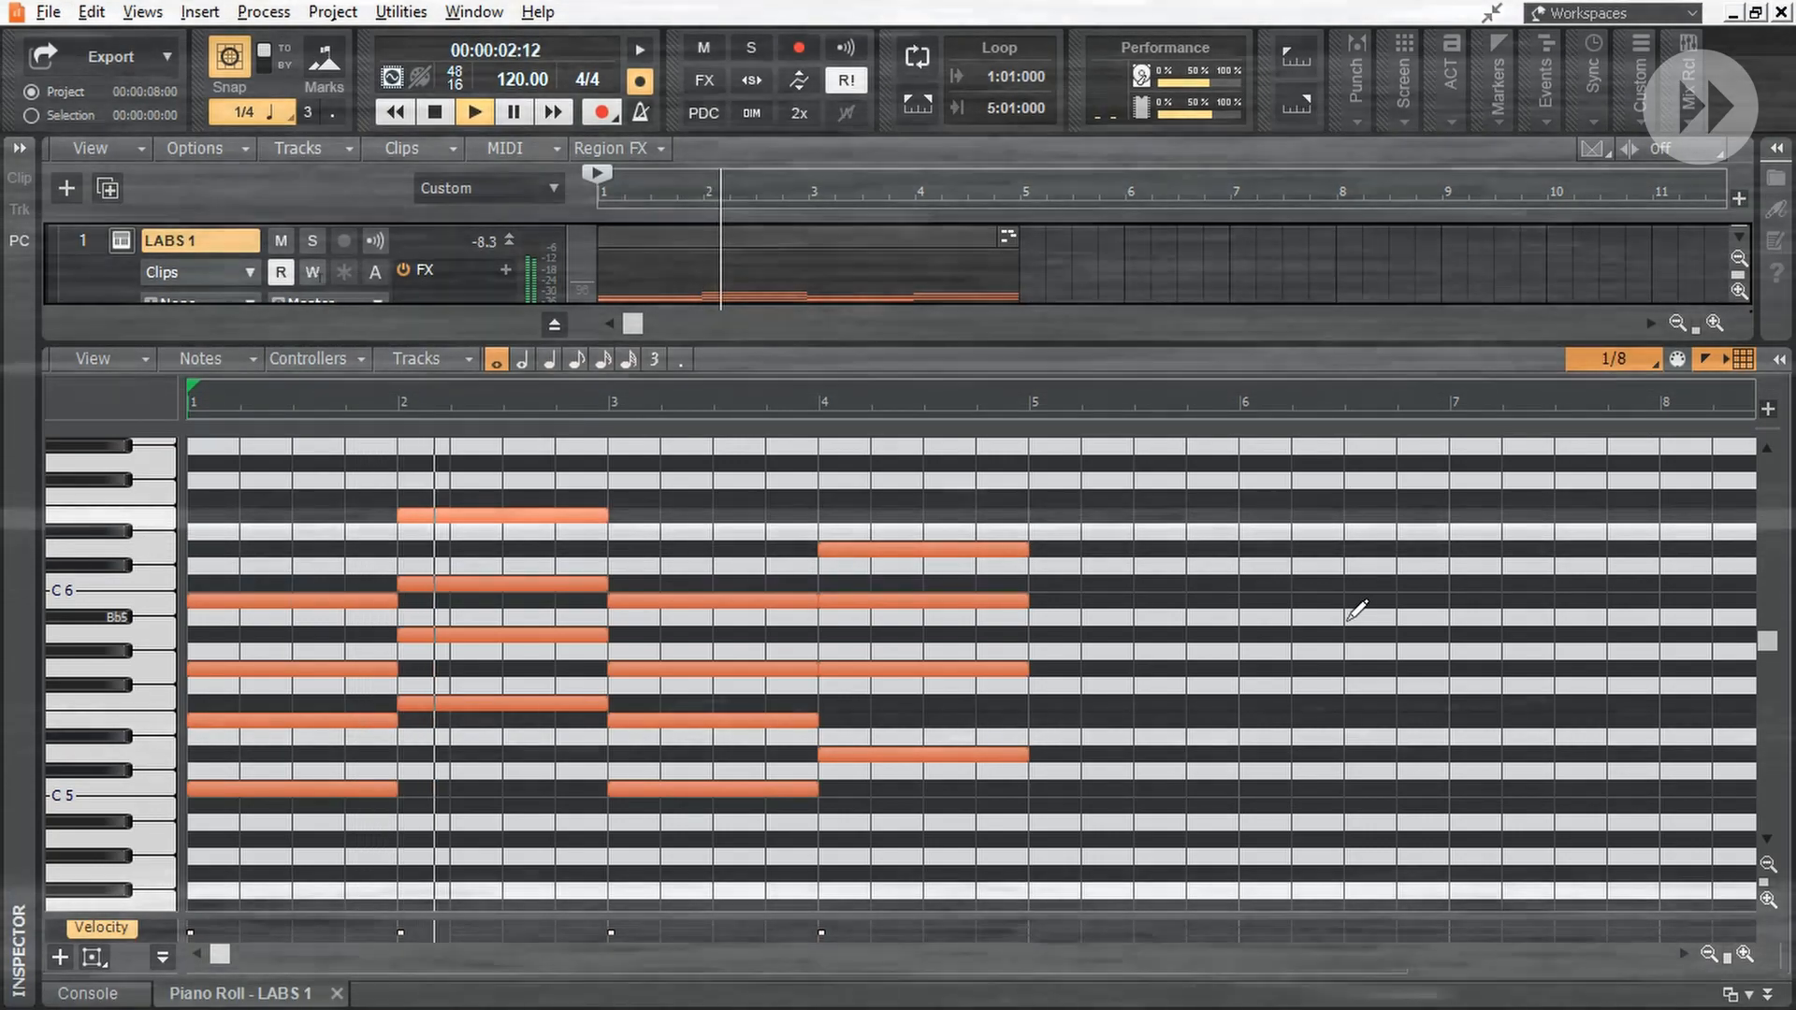
pyautogui.press('space')
# - Remove the B5 from the bar 1 chord and the E6 from the bar 2 chord, and play the plain triads
pyautogui.rightClick(307, 601)
pyautogui.rightClick(486, 514)
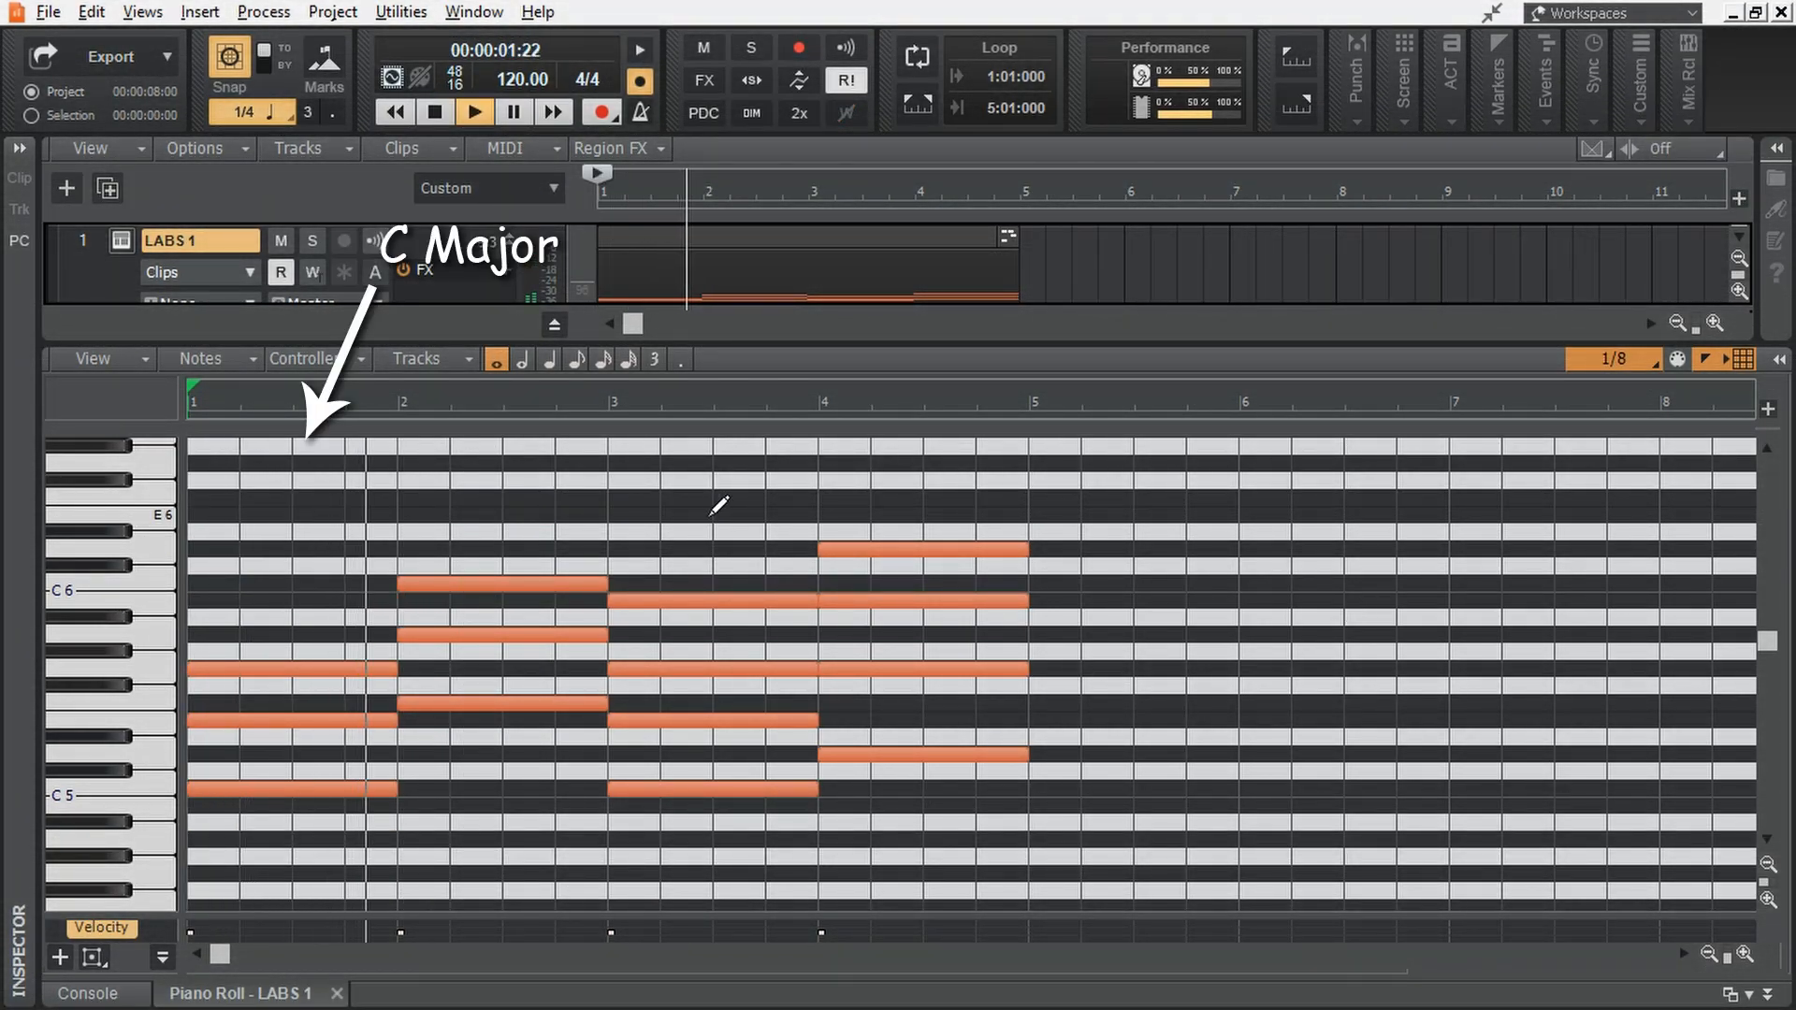
pyautogui.press('space')
pyautogui.press('space')
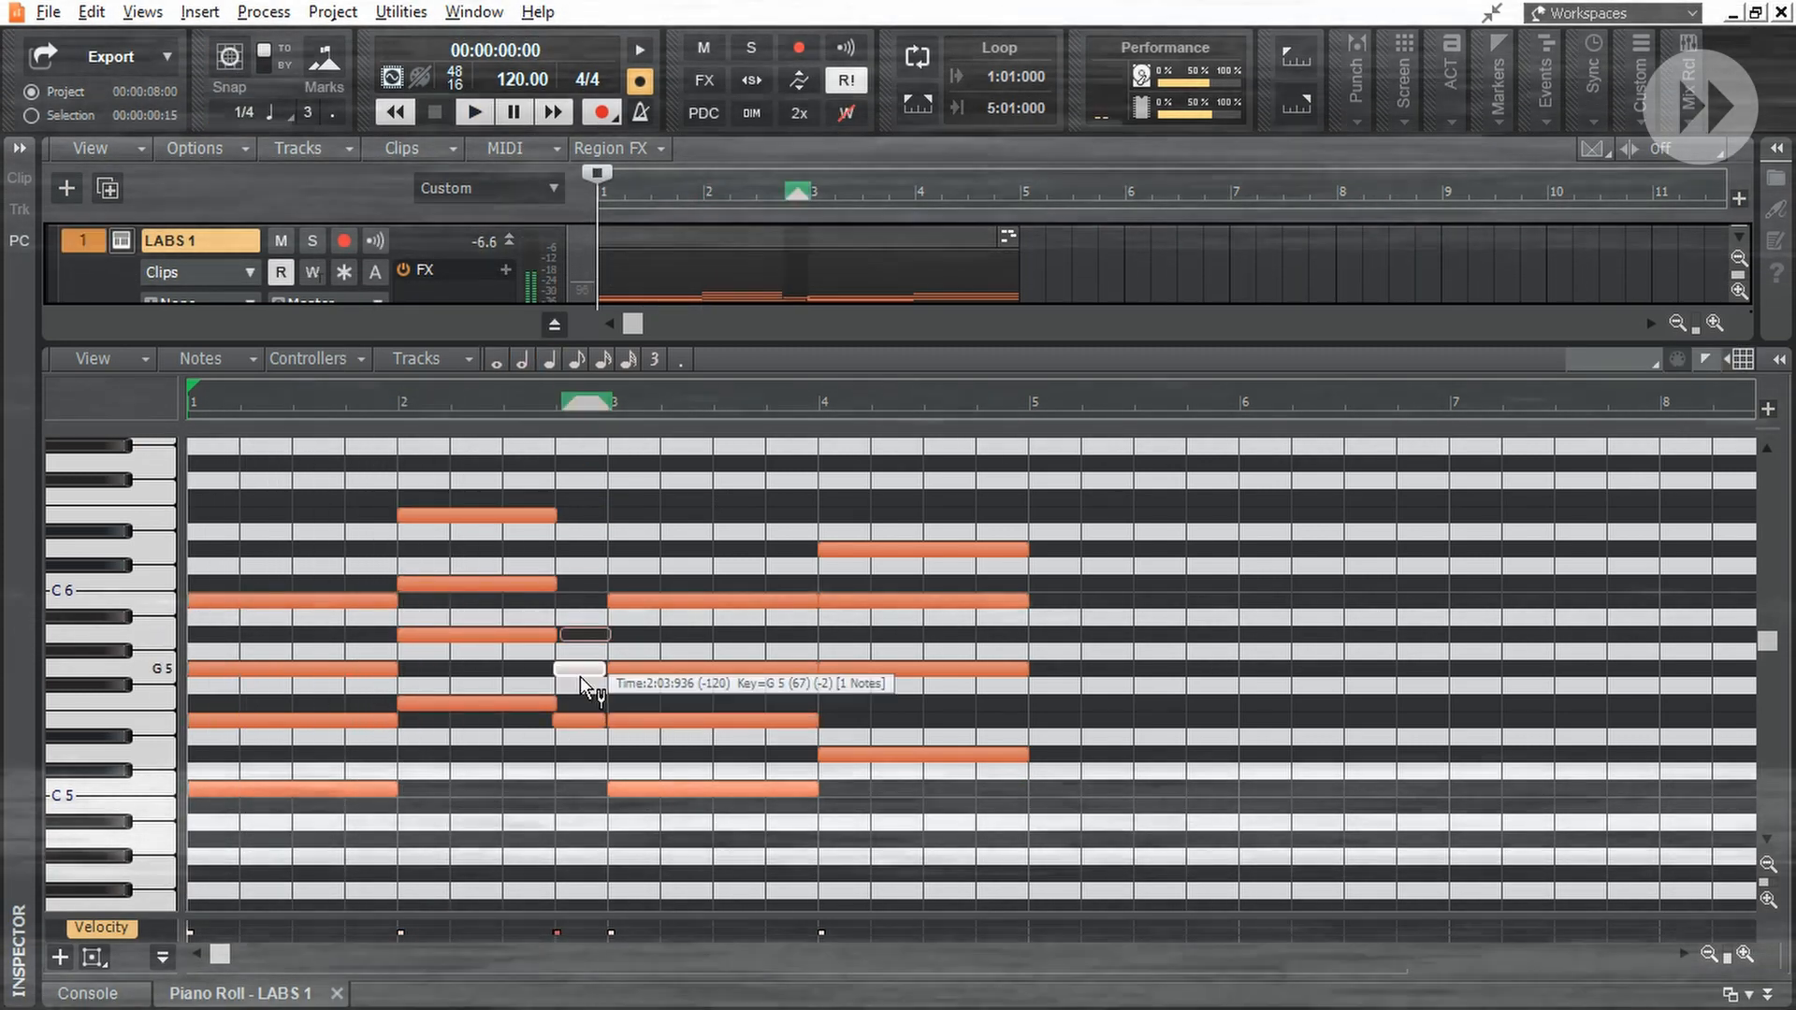
# - Add short E5-G5-B5-D6 and F5-A5-C6-E6 chords at the ends of bars 2 and 4, and set the tempo to 130
pyautogui.click(617, 601)
pyautogui.scroll(1, 445, 586)
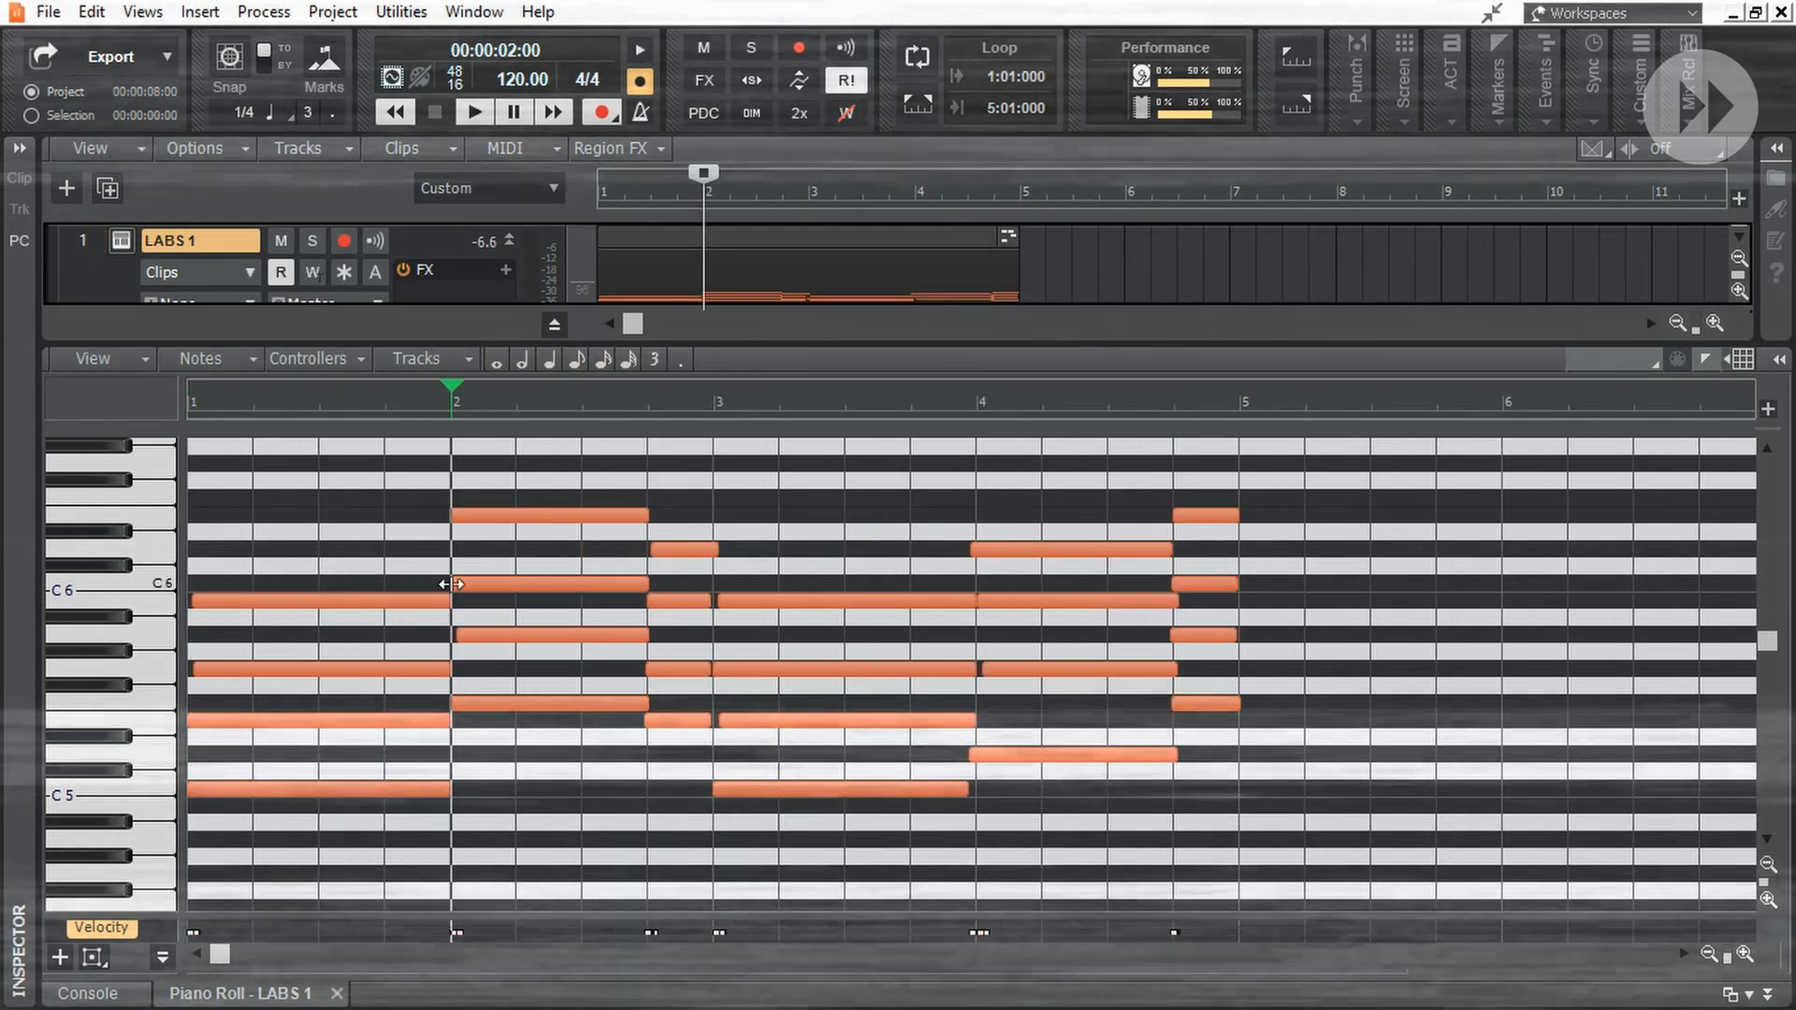
pyautogui.scroll(-2, 1220, 609)
pyautogui.press('w')
pyautogui.press('space')
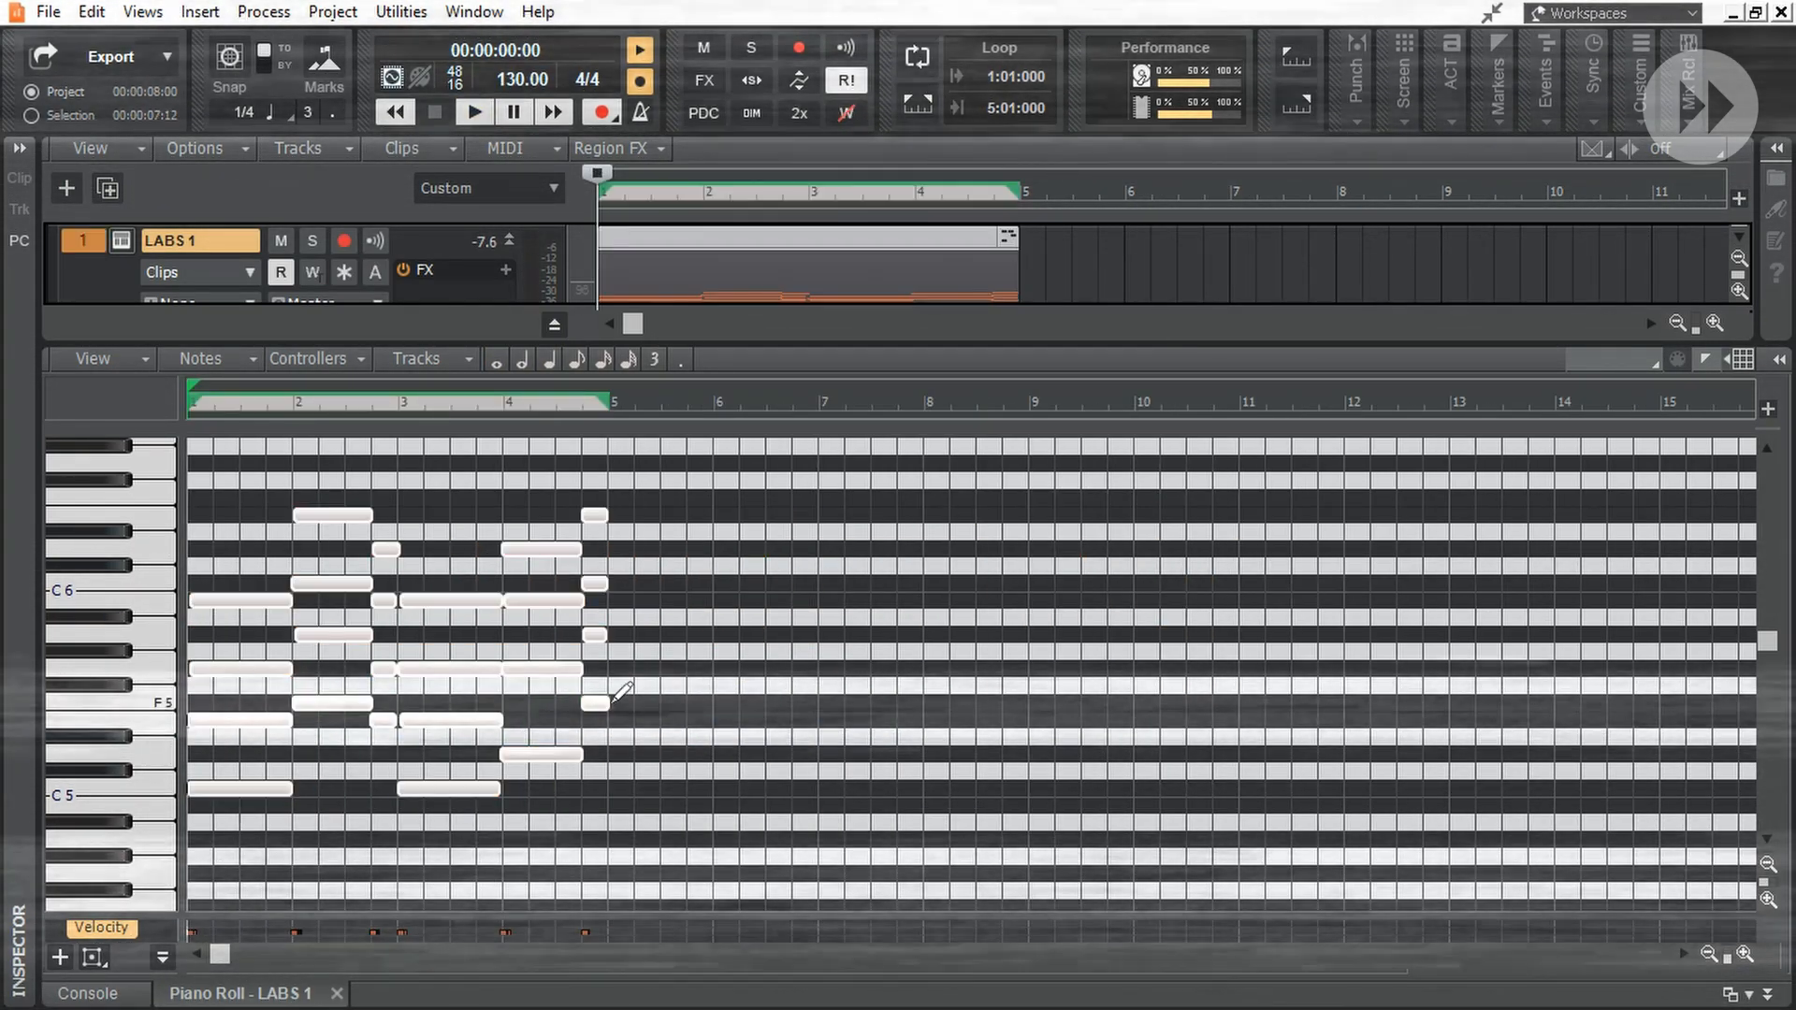
# - Stretch the whole chord progression to eight bars and play it
pyautogui.moveTo(629, 694); pyautogui.dragTo(1183, 642)
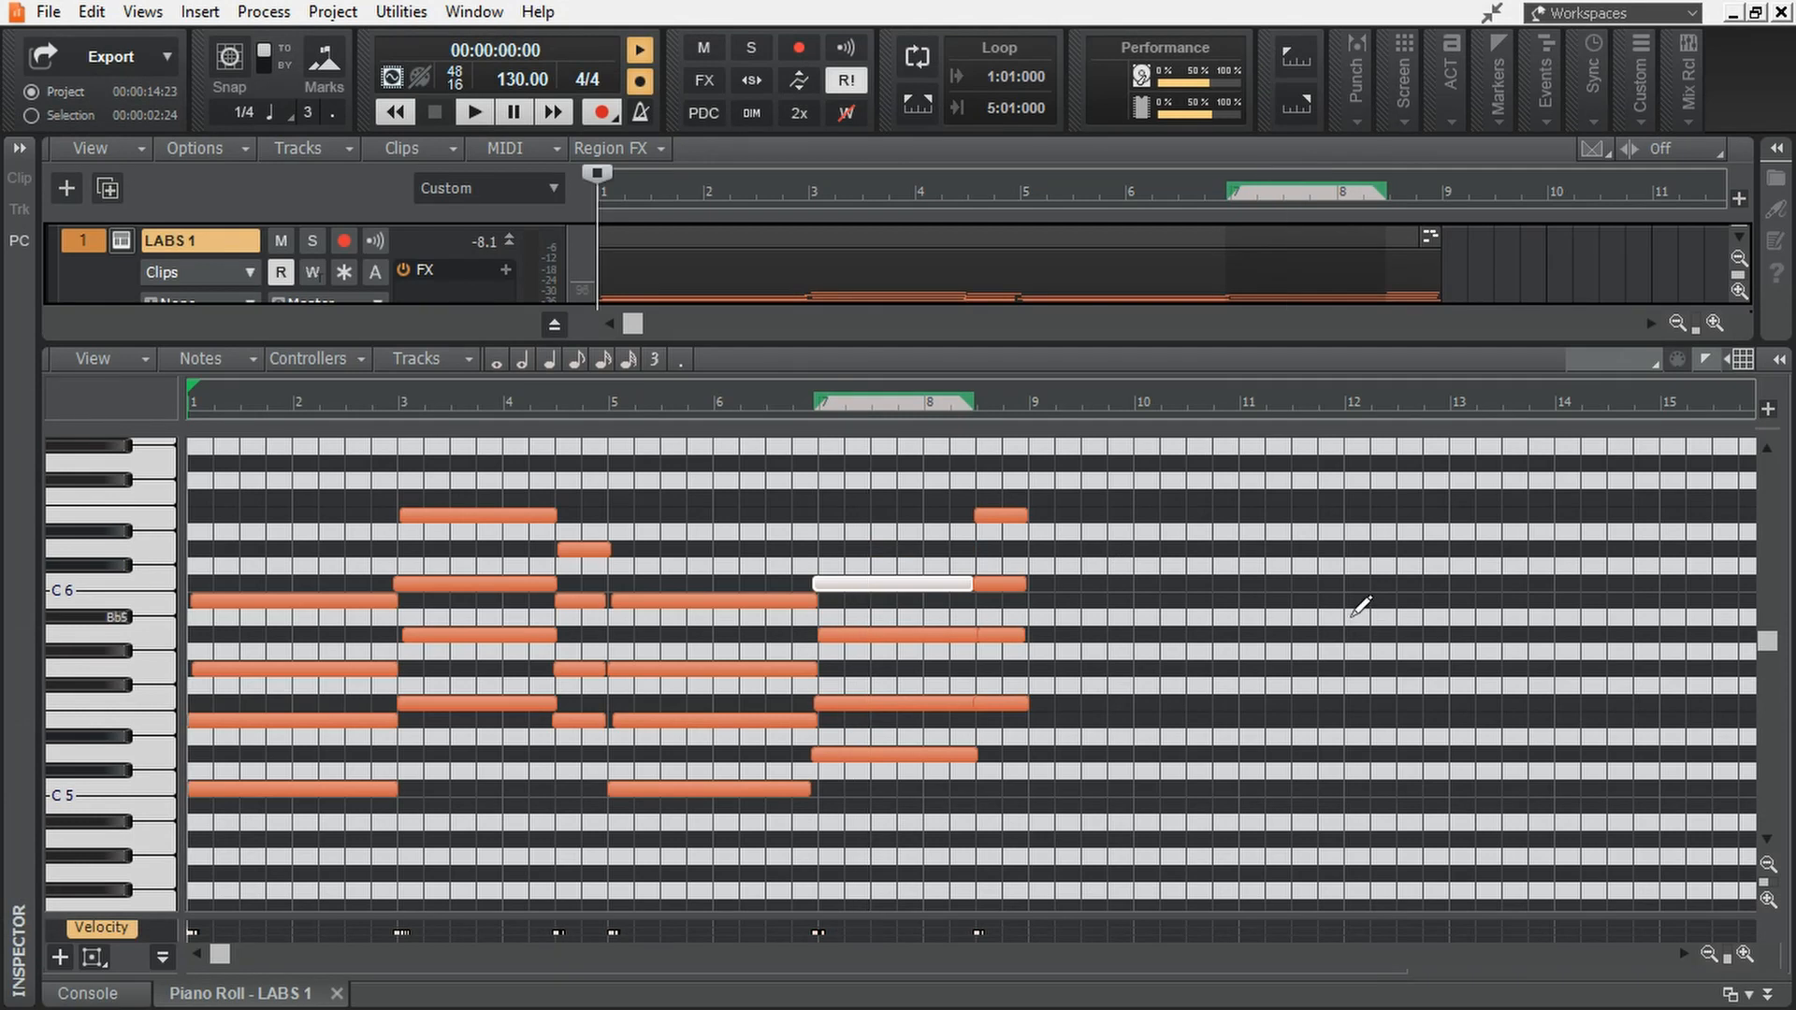
pyautogui.press('space')
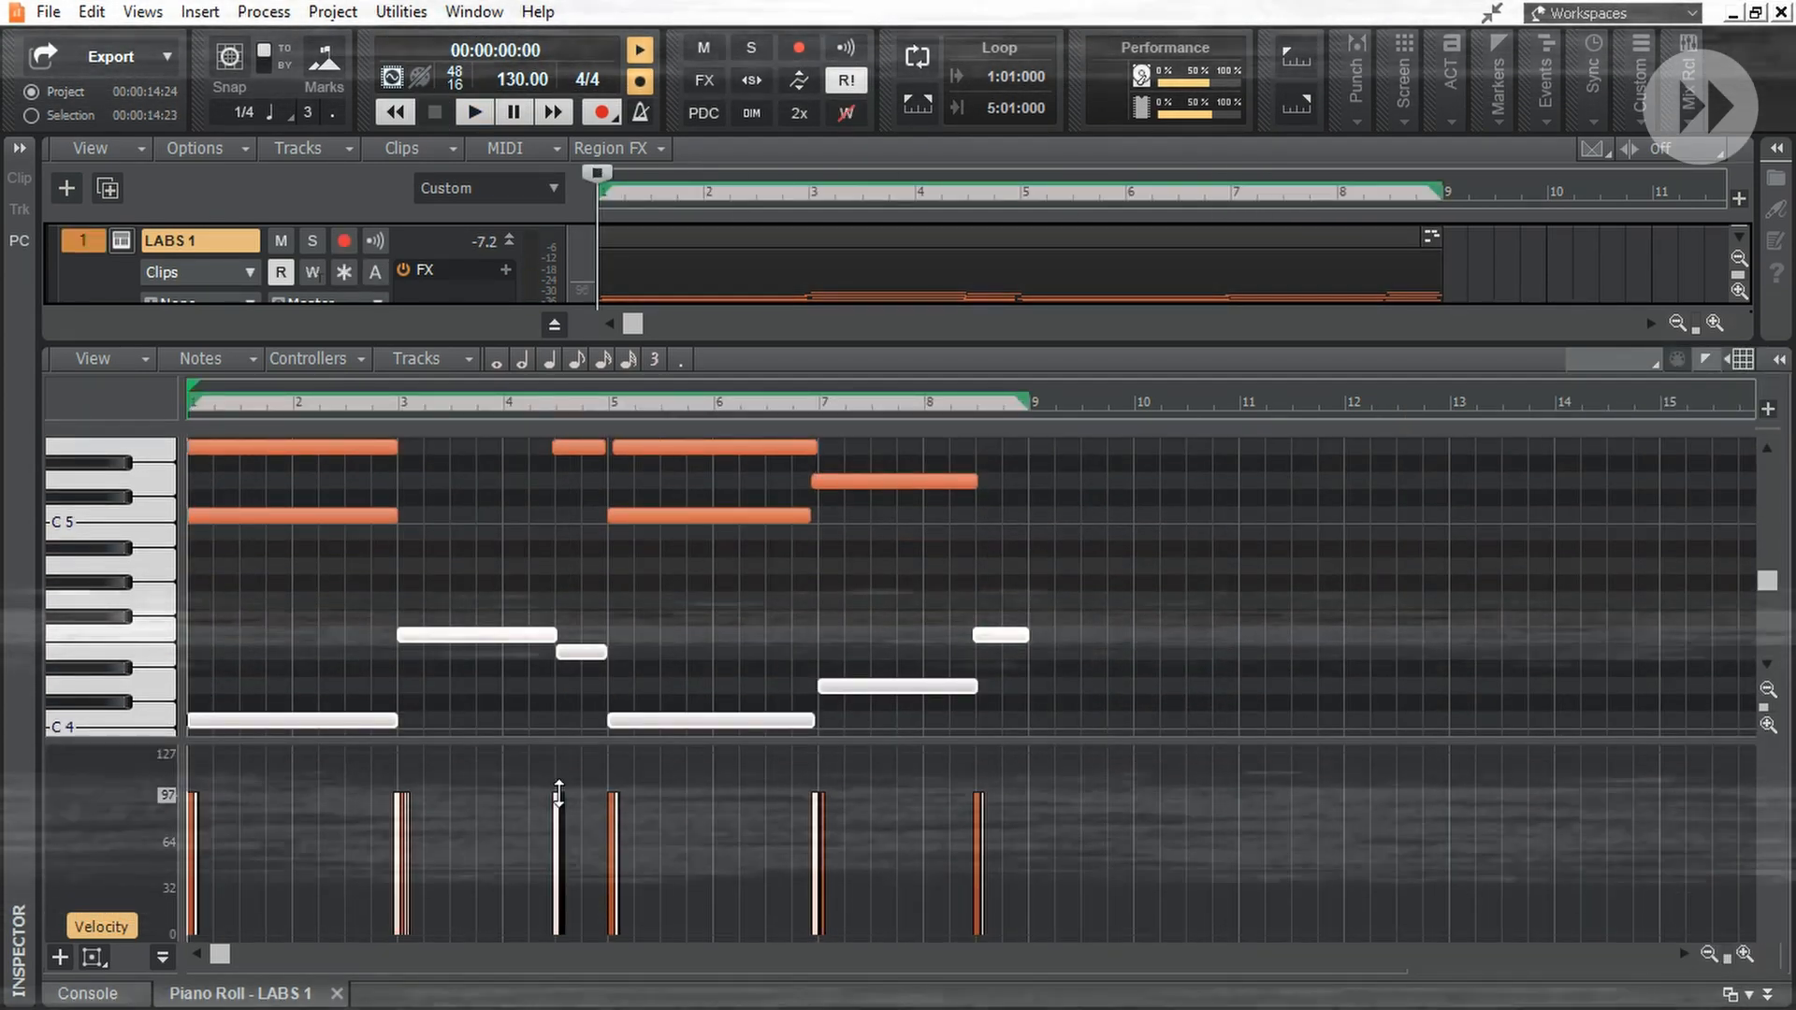
pyautogui.click(92, 358)
pyautogui.click(200, 358)
pyautogui.click(453, 541)
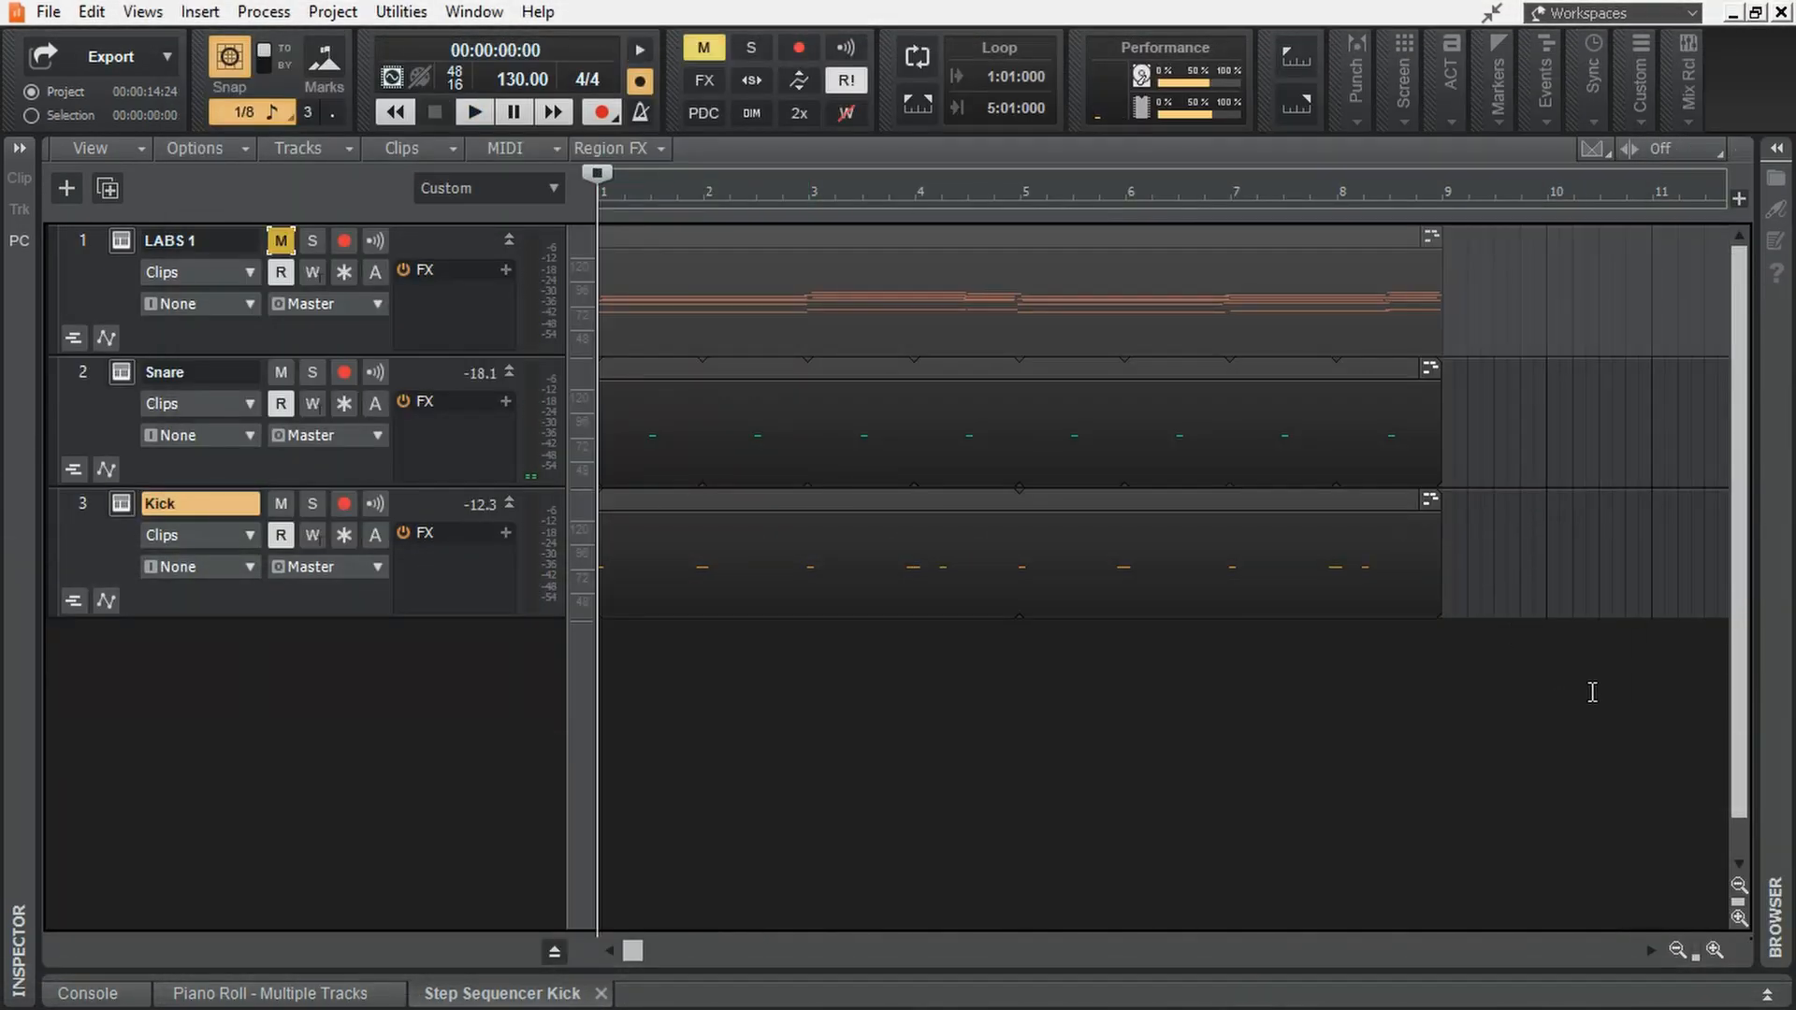
# - Play the drums, raise the Snare track's gain and set the Kick track's gain to 7.1
pyautogui.press('space')
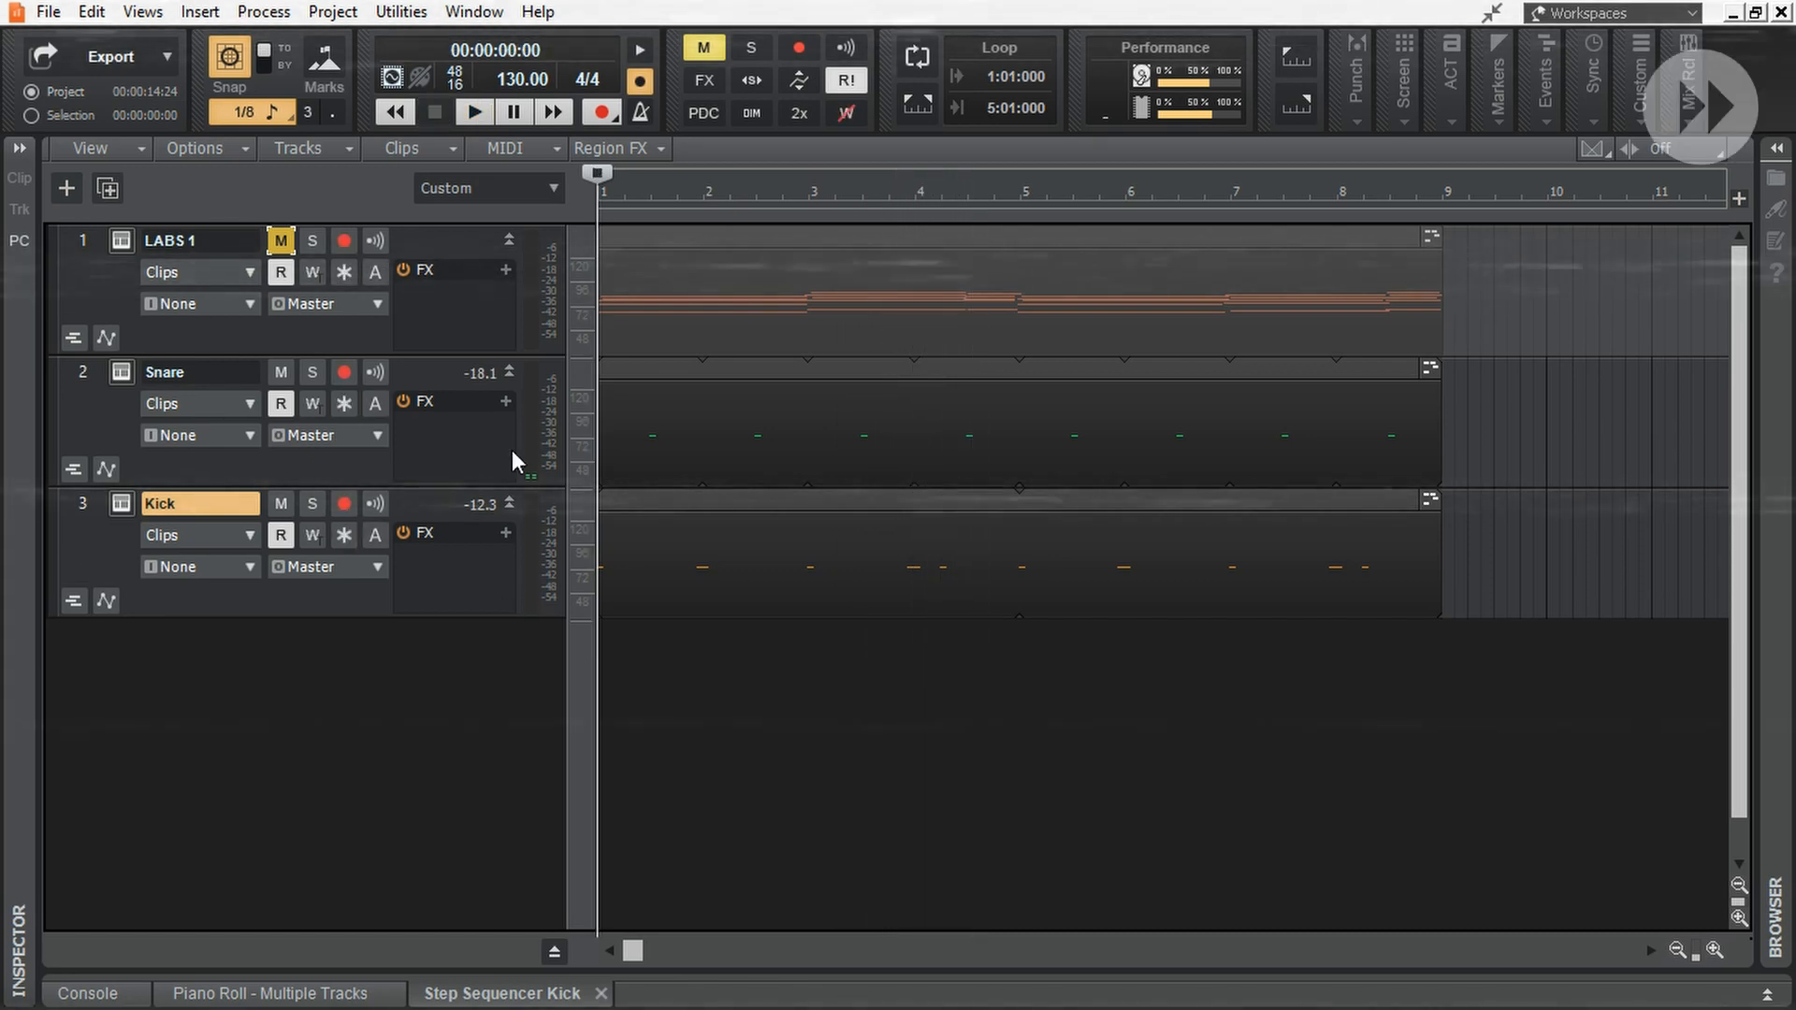
pyautogui.click(82, 371)
pyautogui.click(18, 143)
pyautogui.click(182, 149)
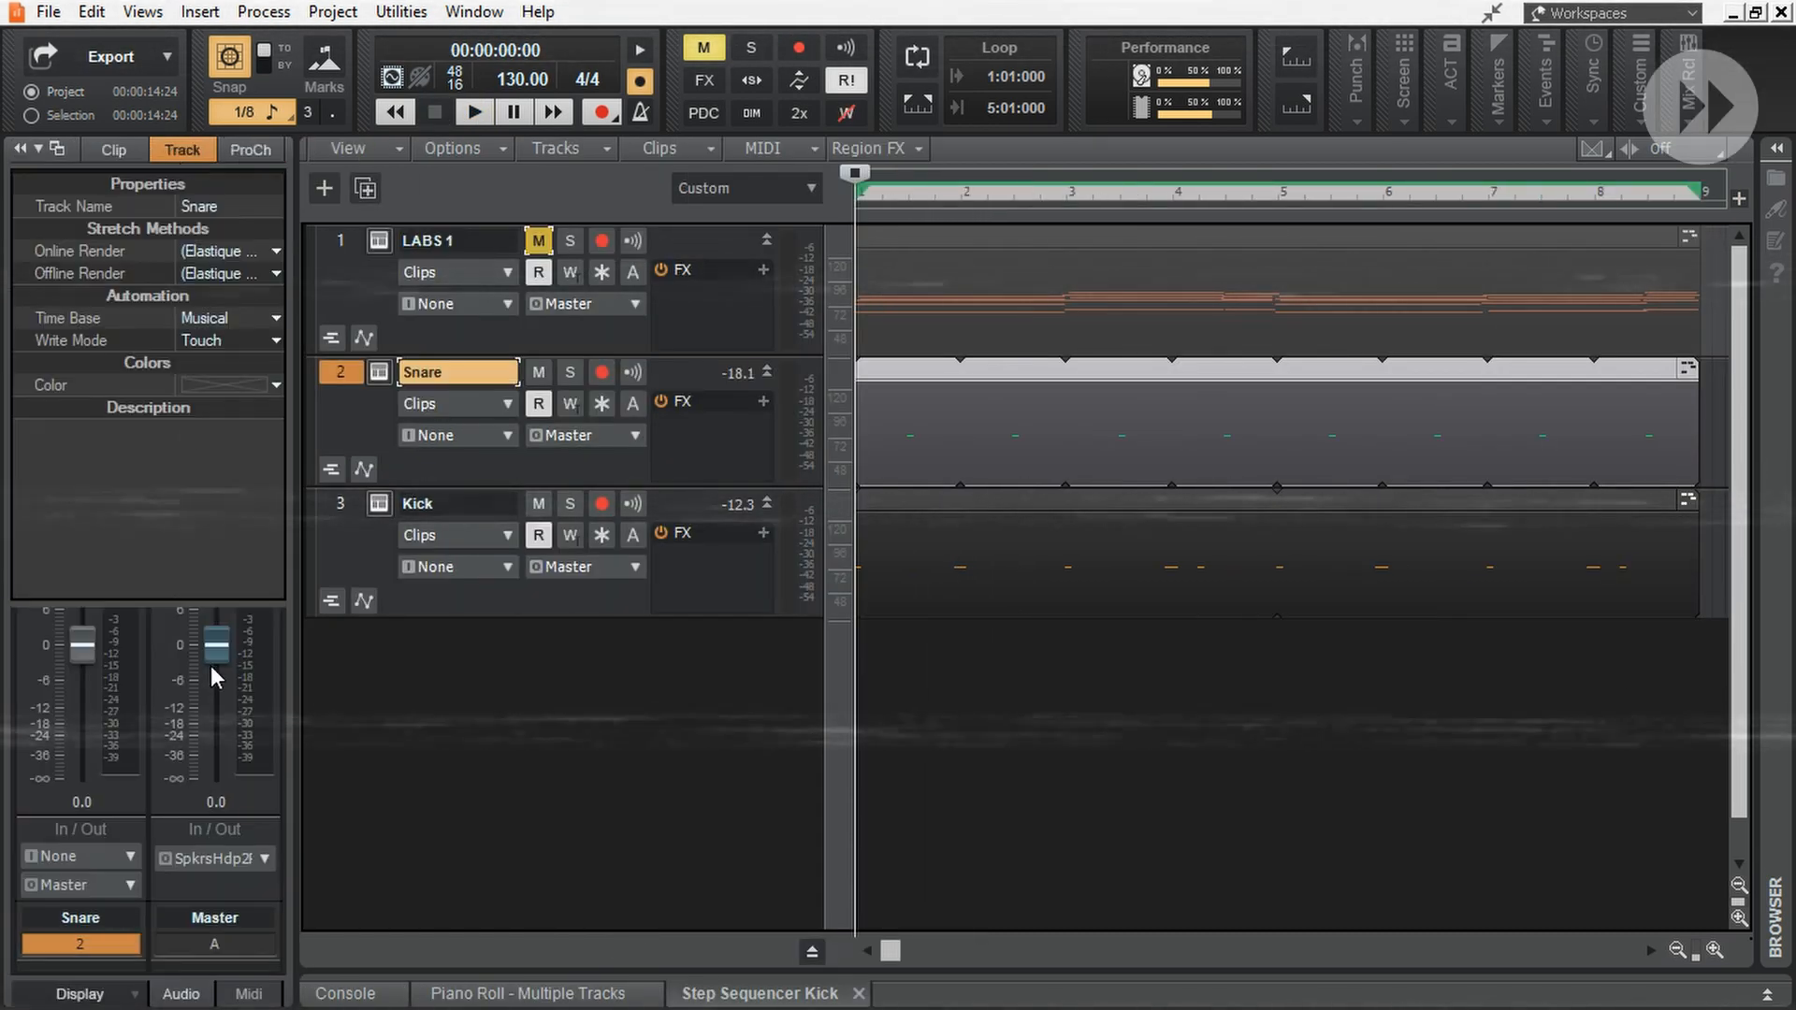
pyautogui.click(342, 504)
pyautogui.press('space')
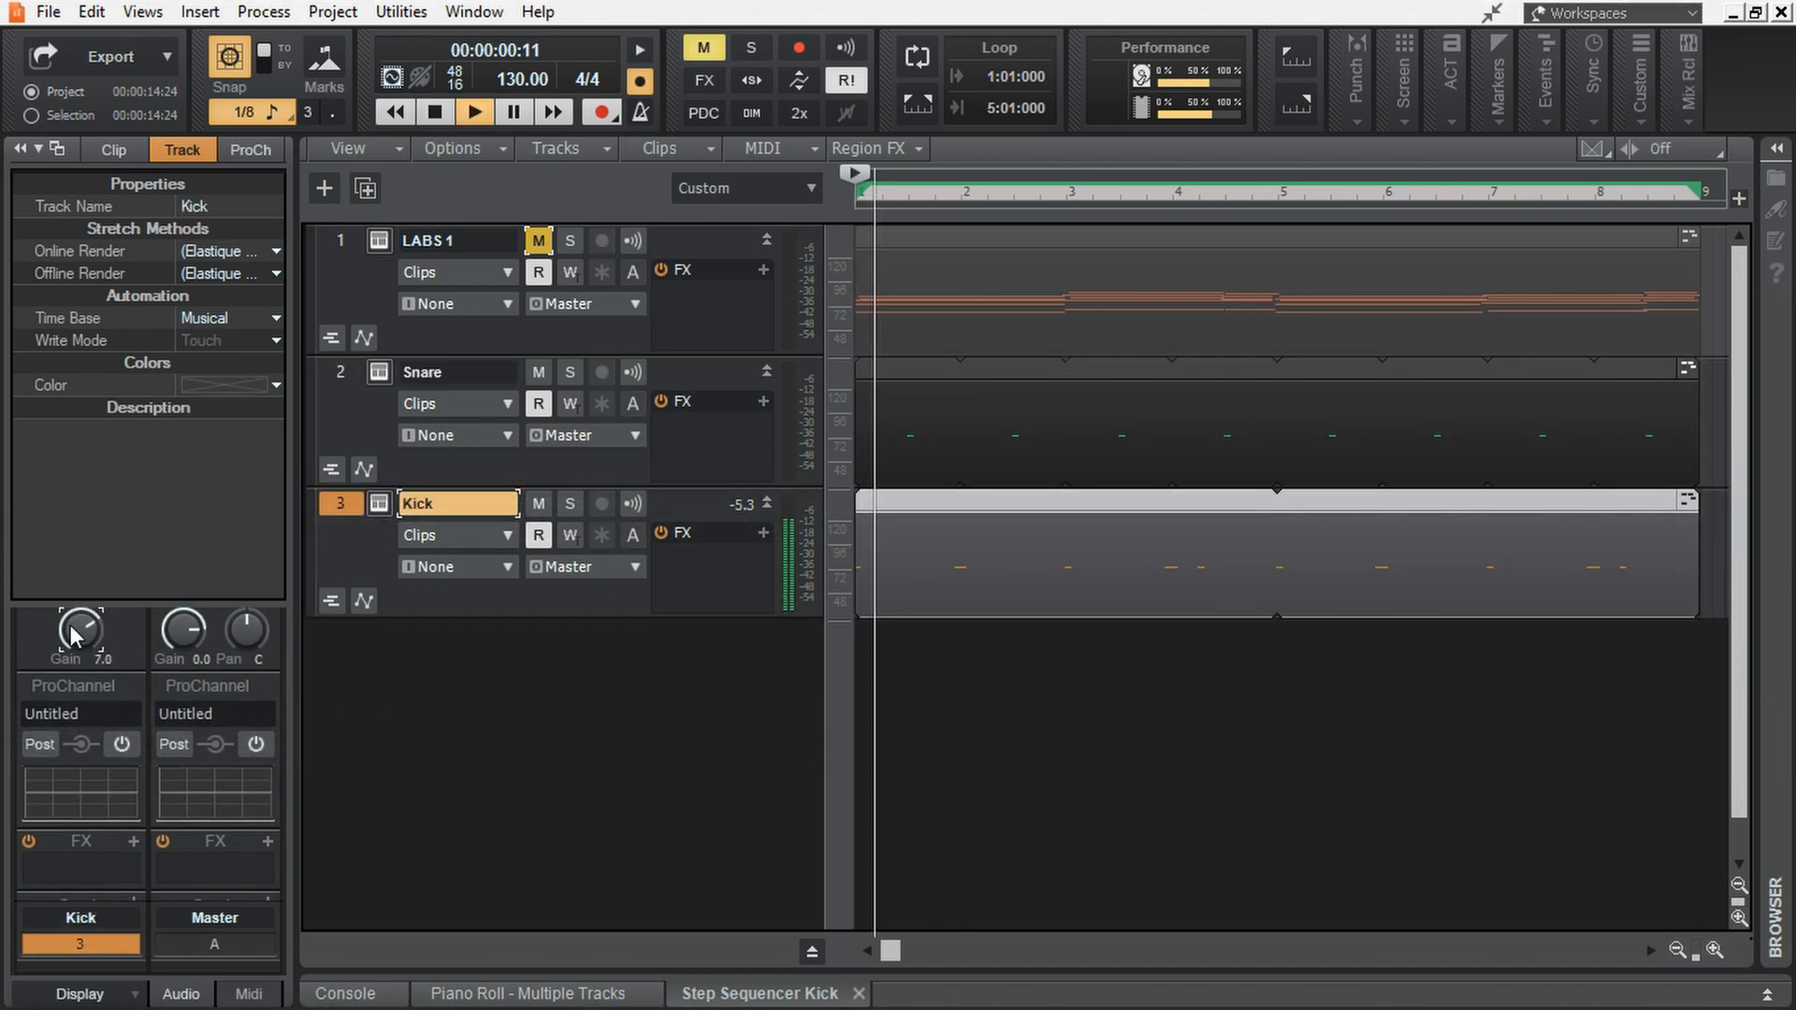
pyautogui.moveTo(71, 626); pyautogui.dragTo(73, 634)
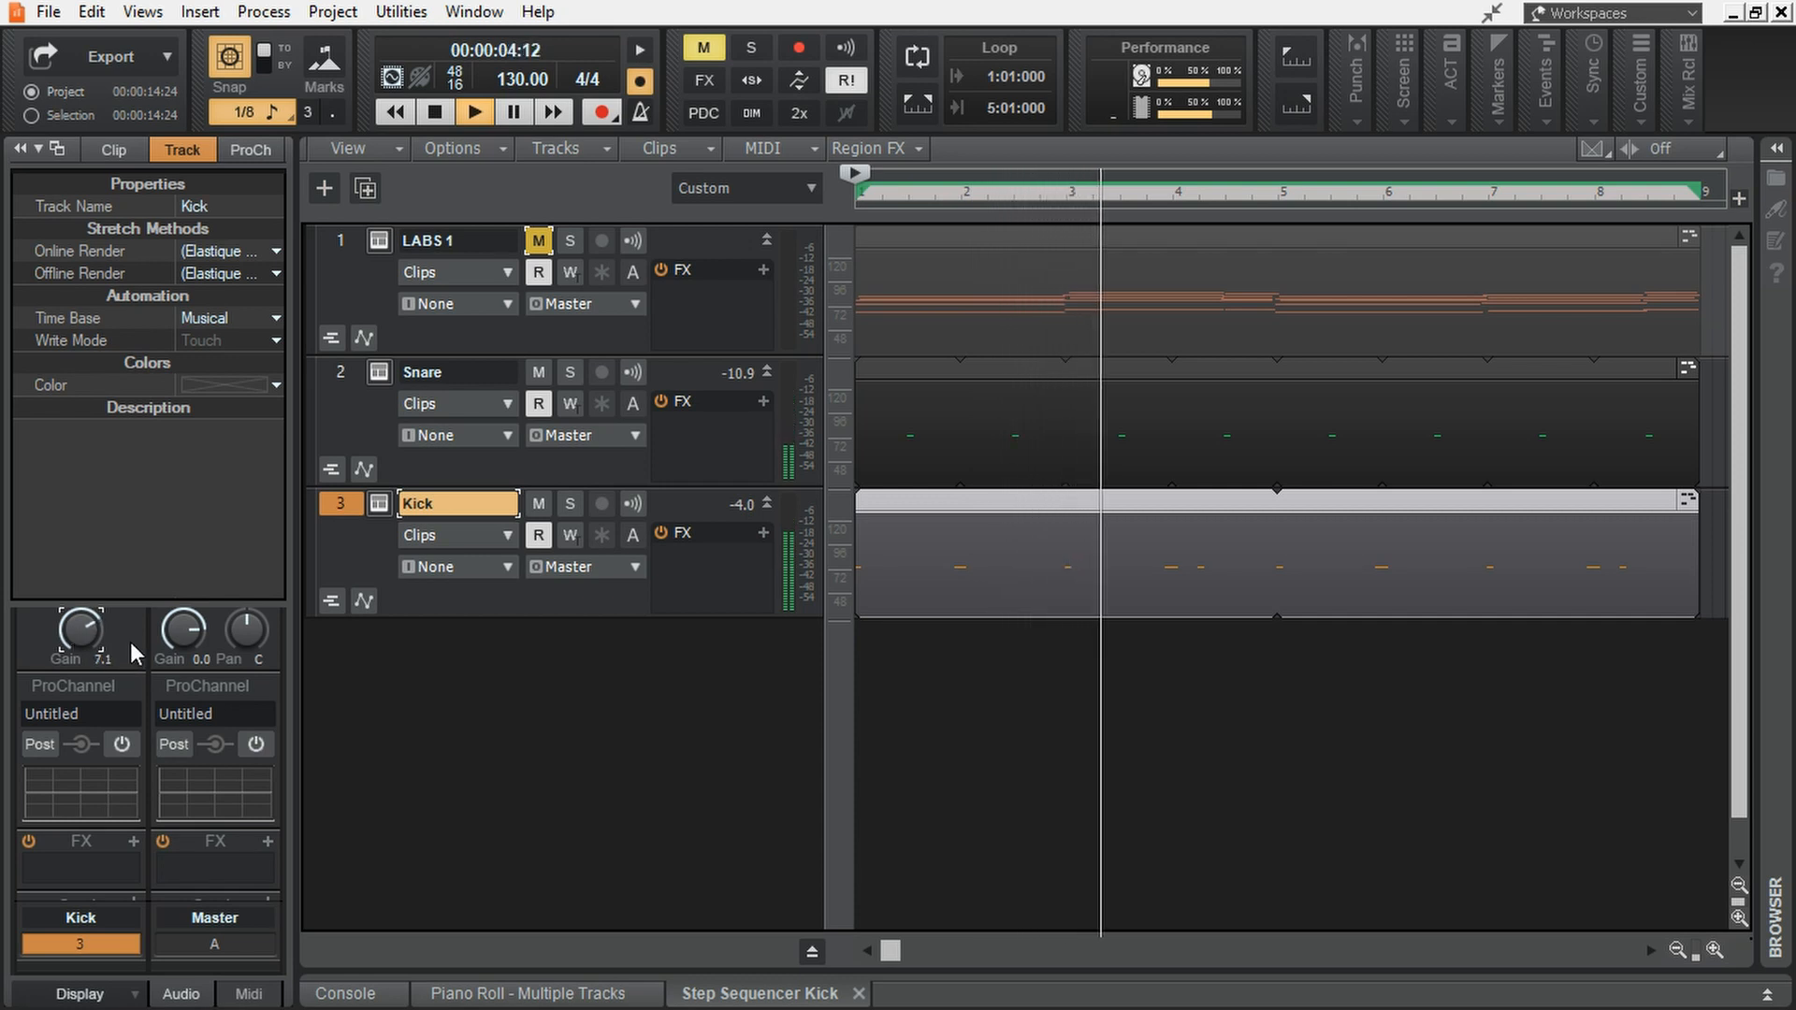
# - Nudge the Kick track's volume fader up slightly and raise the Snare track's level
pyautogui.scroll(-3, 131, 646)
pyautogui.moveTo(86, 895); pyautogui.dragTo(86, 889)
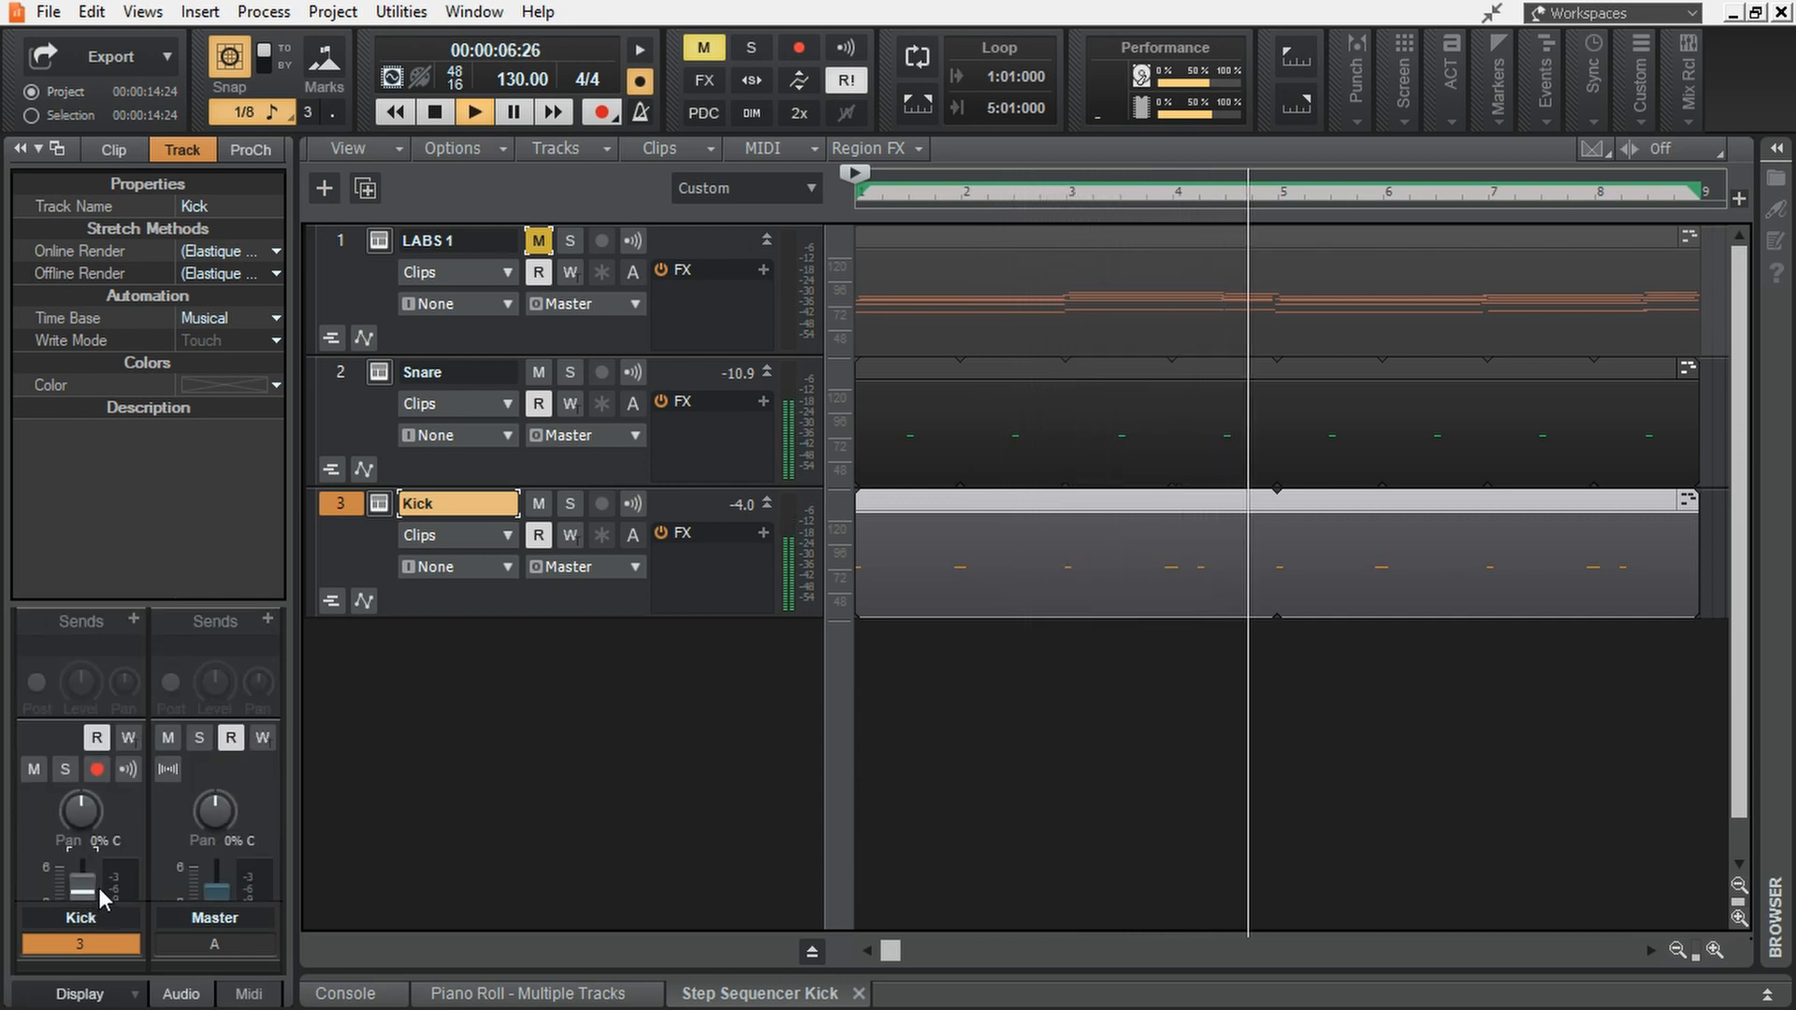
pyautogui.click(338, 372)
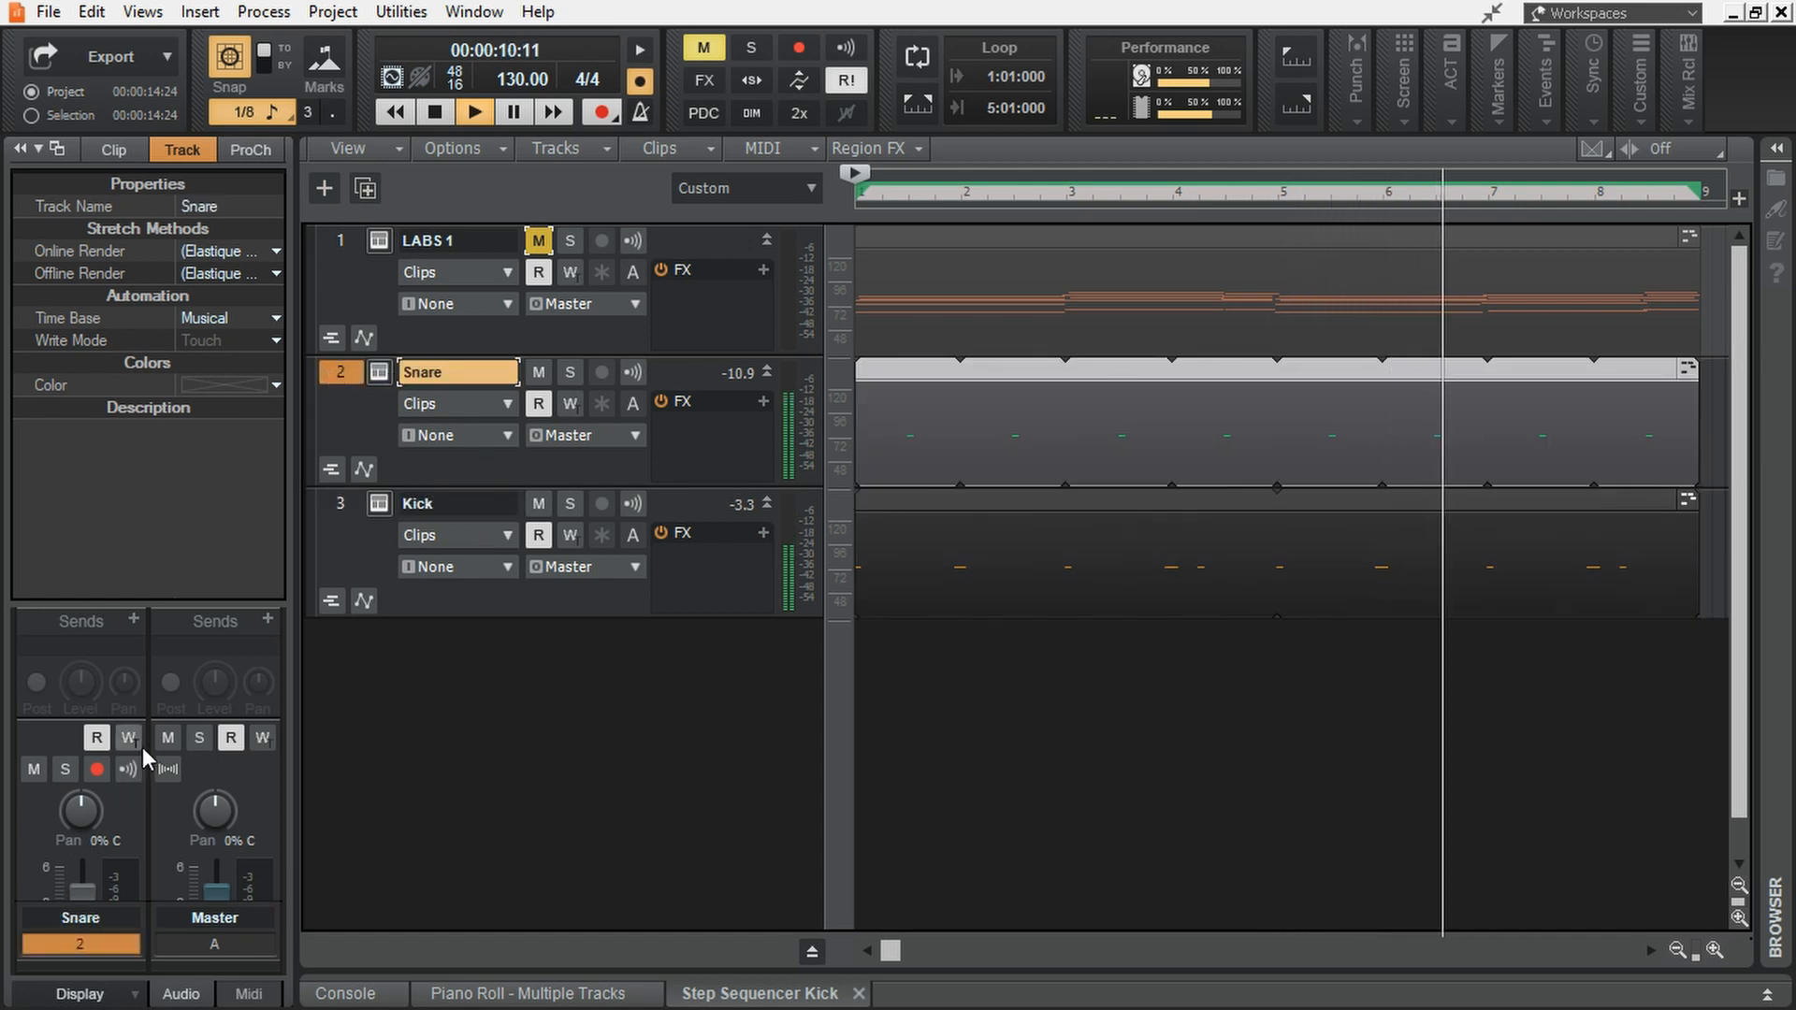
pyautogui.scroll(3, 143, 749)
pyautogui.scroll(-5, 165, 755)
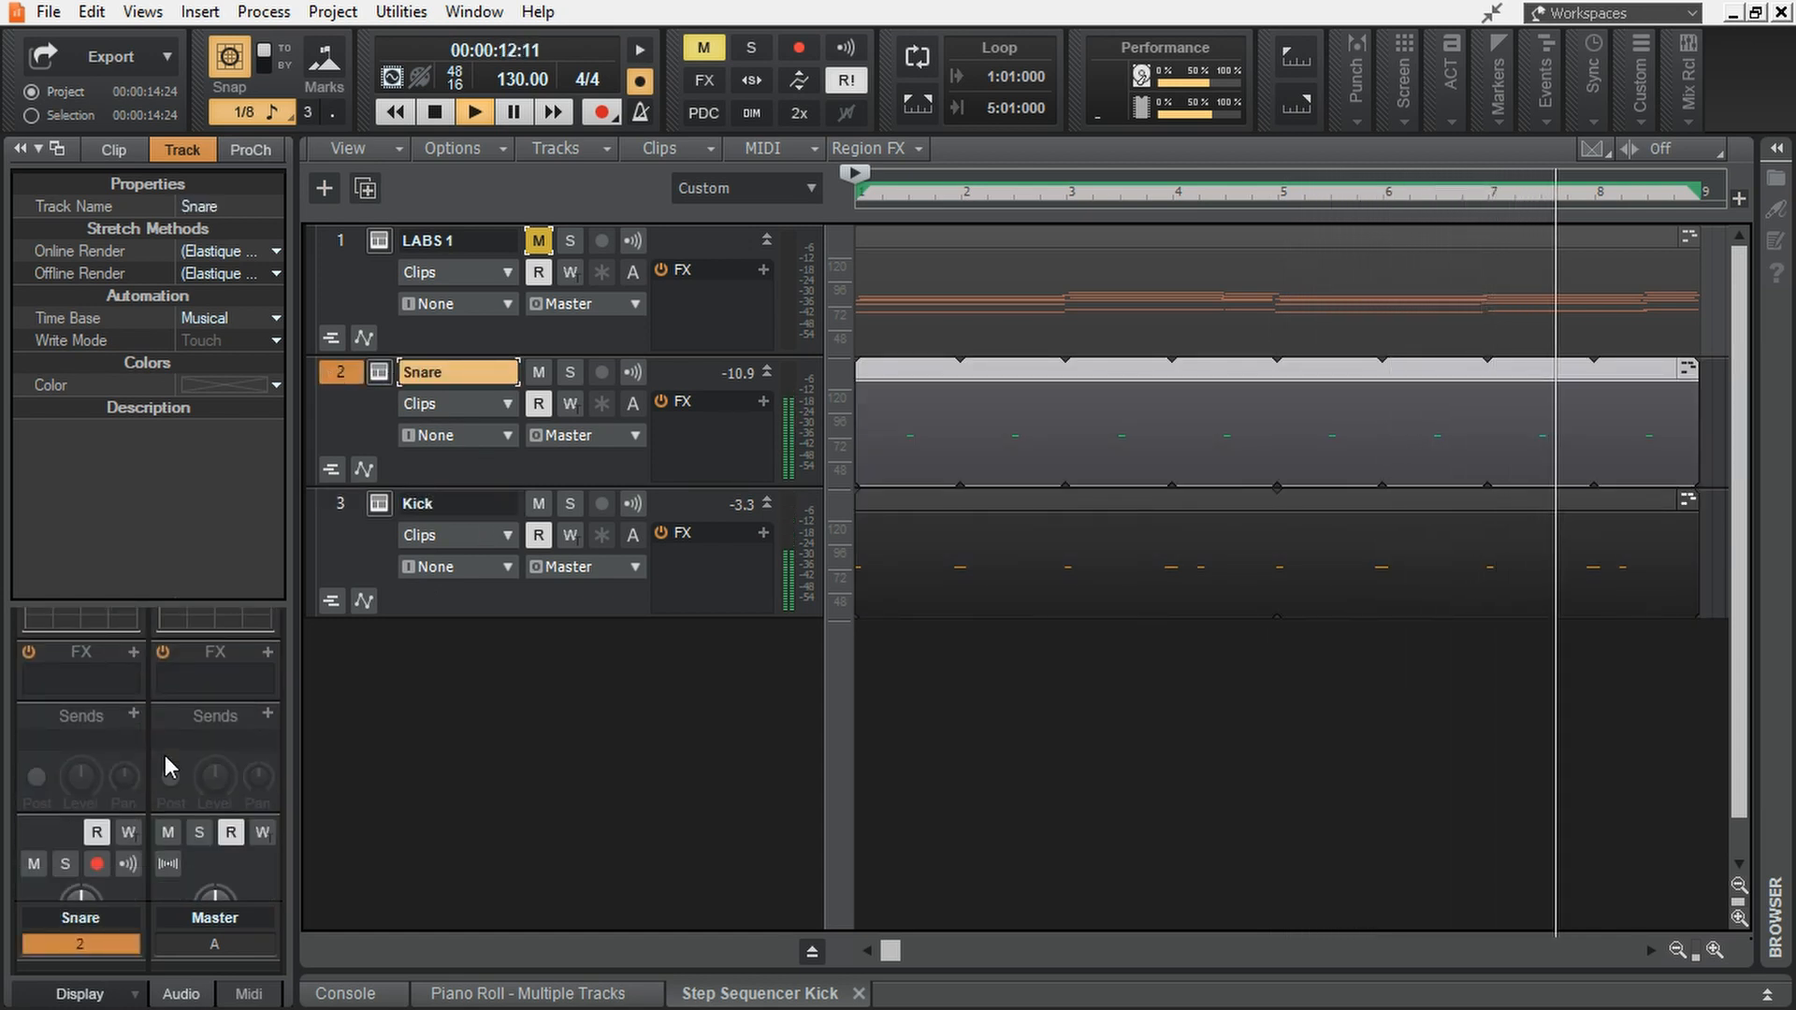
pyautogui.scroll(2, 122, 769)
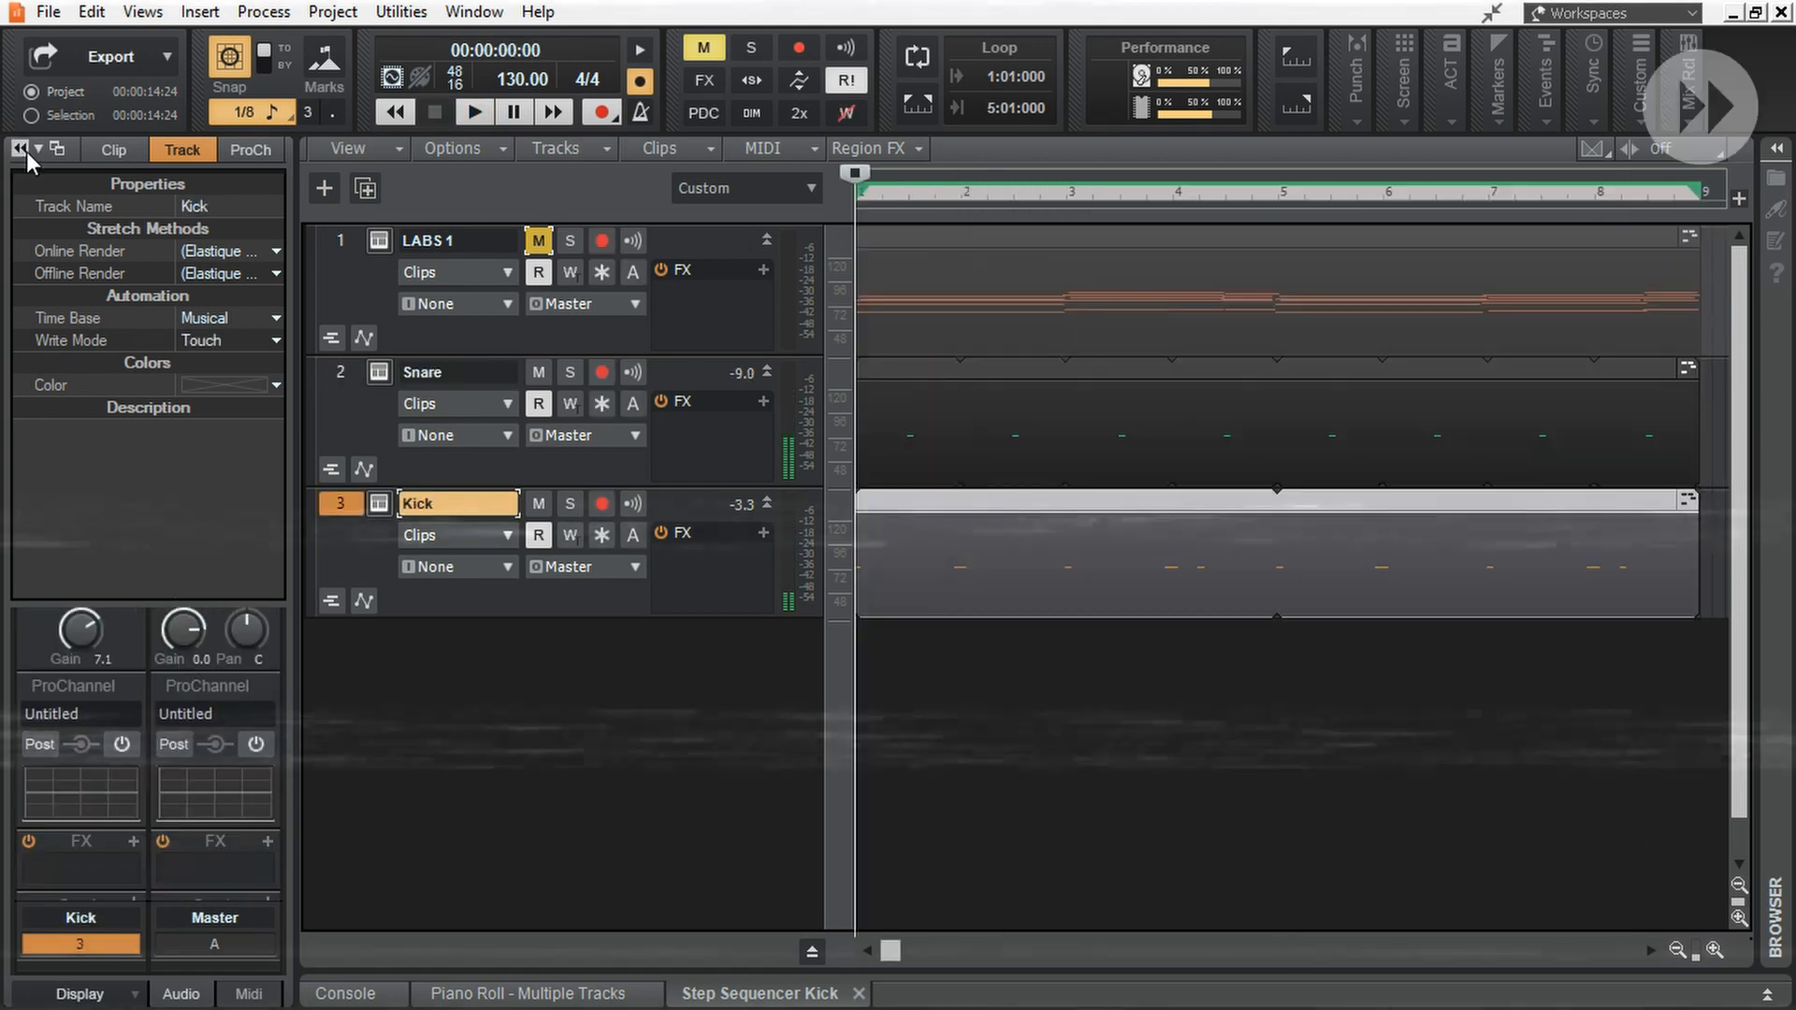
# - Unmute the LABS 1 track and add a second LABS instrument track to the project
pyautogui.click(20, 148)
pyautogui.click(281, 240)
pyautogui.click(1776, 149)
pyautogui.doubleClick(1494, 493)
pyautogui.click(1156, 335)
pyautogui.click(1774, 149)
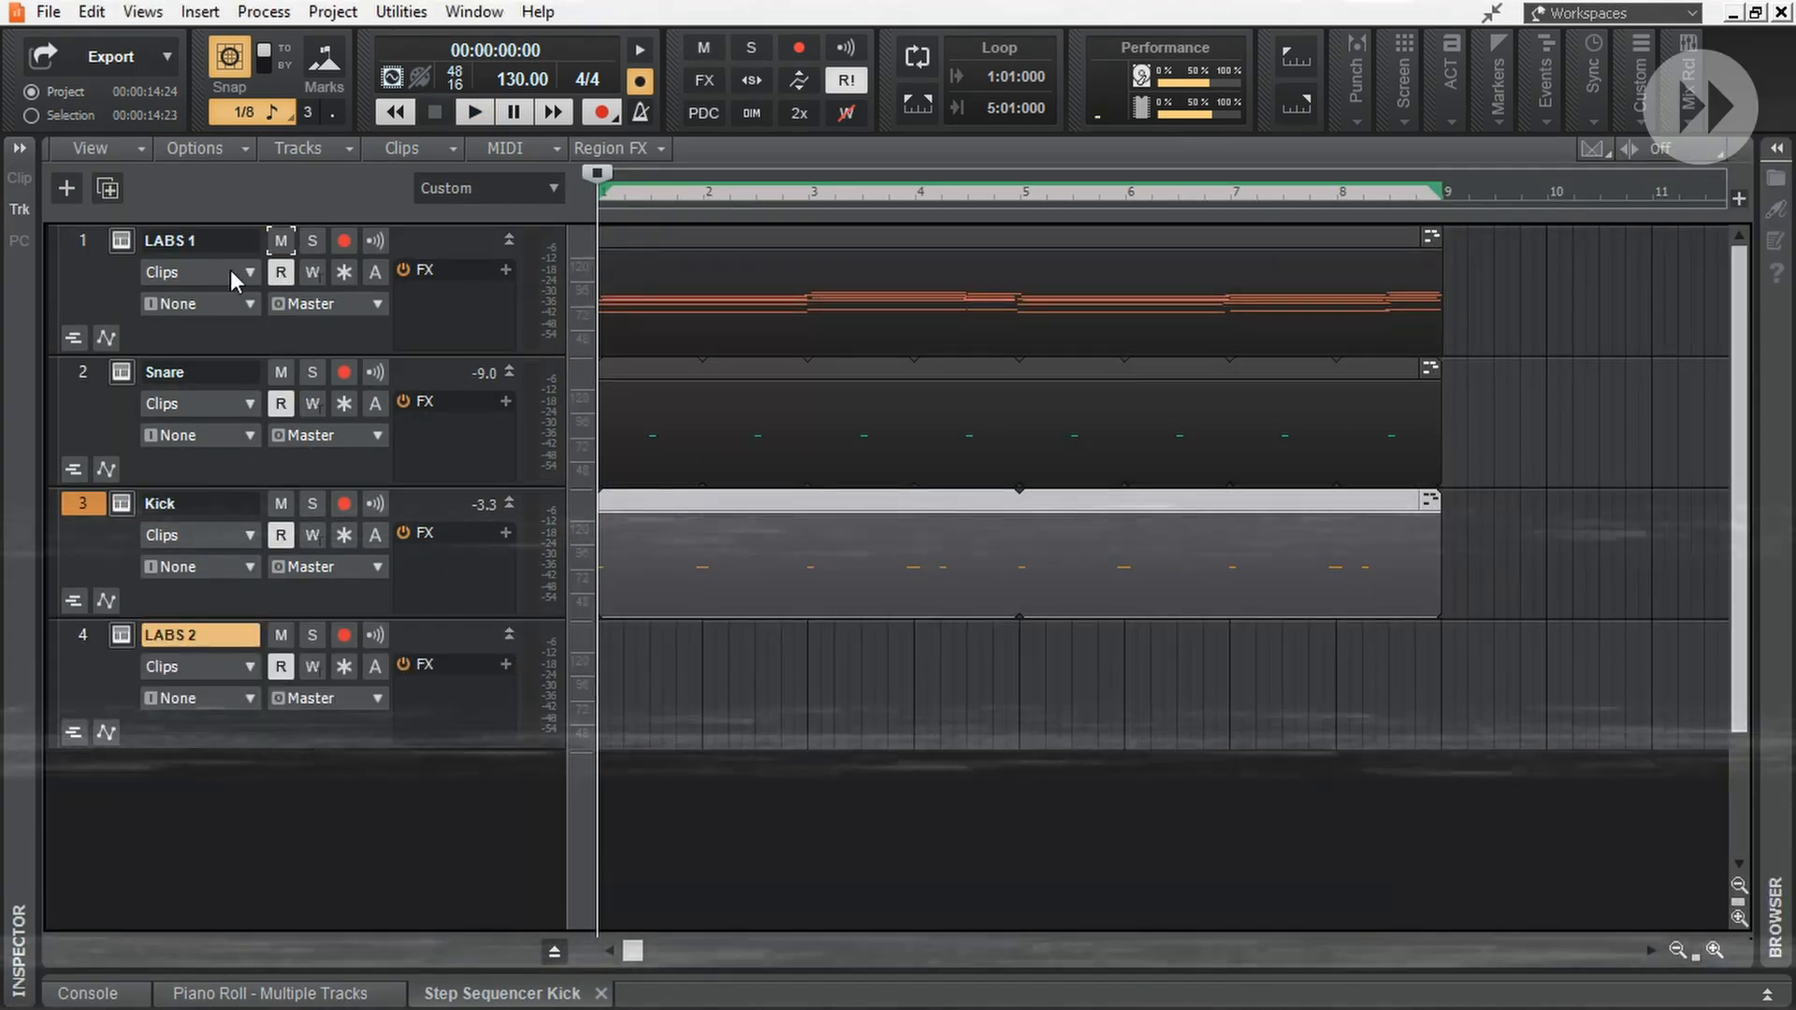
# - Rename the LABS 1 track as LABS Piano
pyautogui.doubleClick(187, 240)
pyautogui.write('LABS Piano')
pyautogui.press('Return')
# - Copy the LABS Piano clip onto the LABS 2 track, then solo that track and play it
pyautogui.moveTo(804, 240); pyautogui.dragTo(805, 636)
pyautogui.click(312, 635)
pyautogui.press('space')
# - Load the Frozen Strings Violin preset from the Strings category into the LABS 2 instrument
pyautogui.click(122, 635)
pyautogui.click(497, 214)
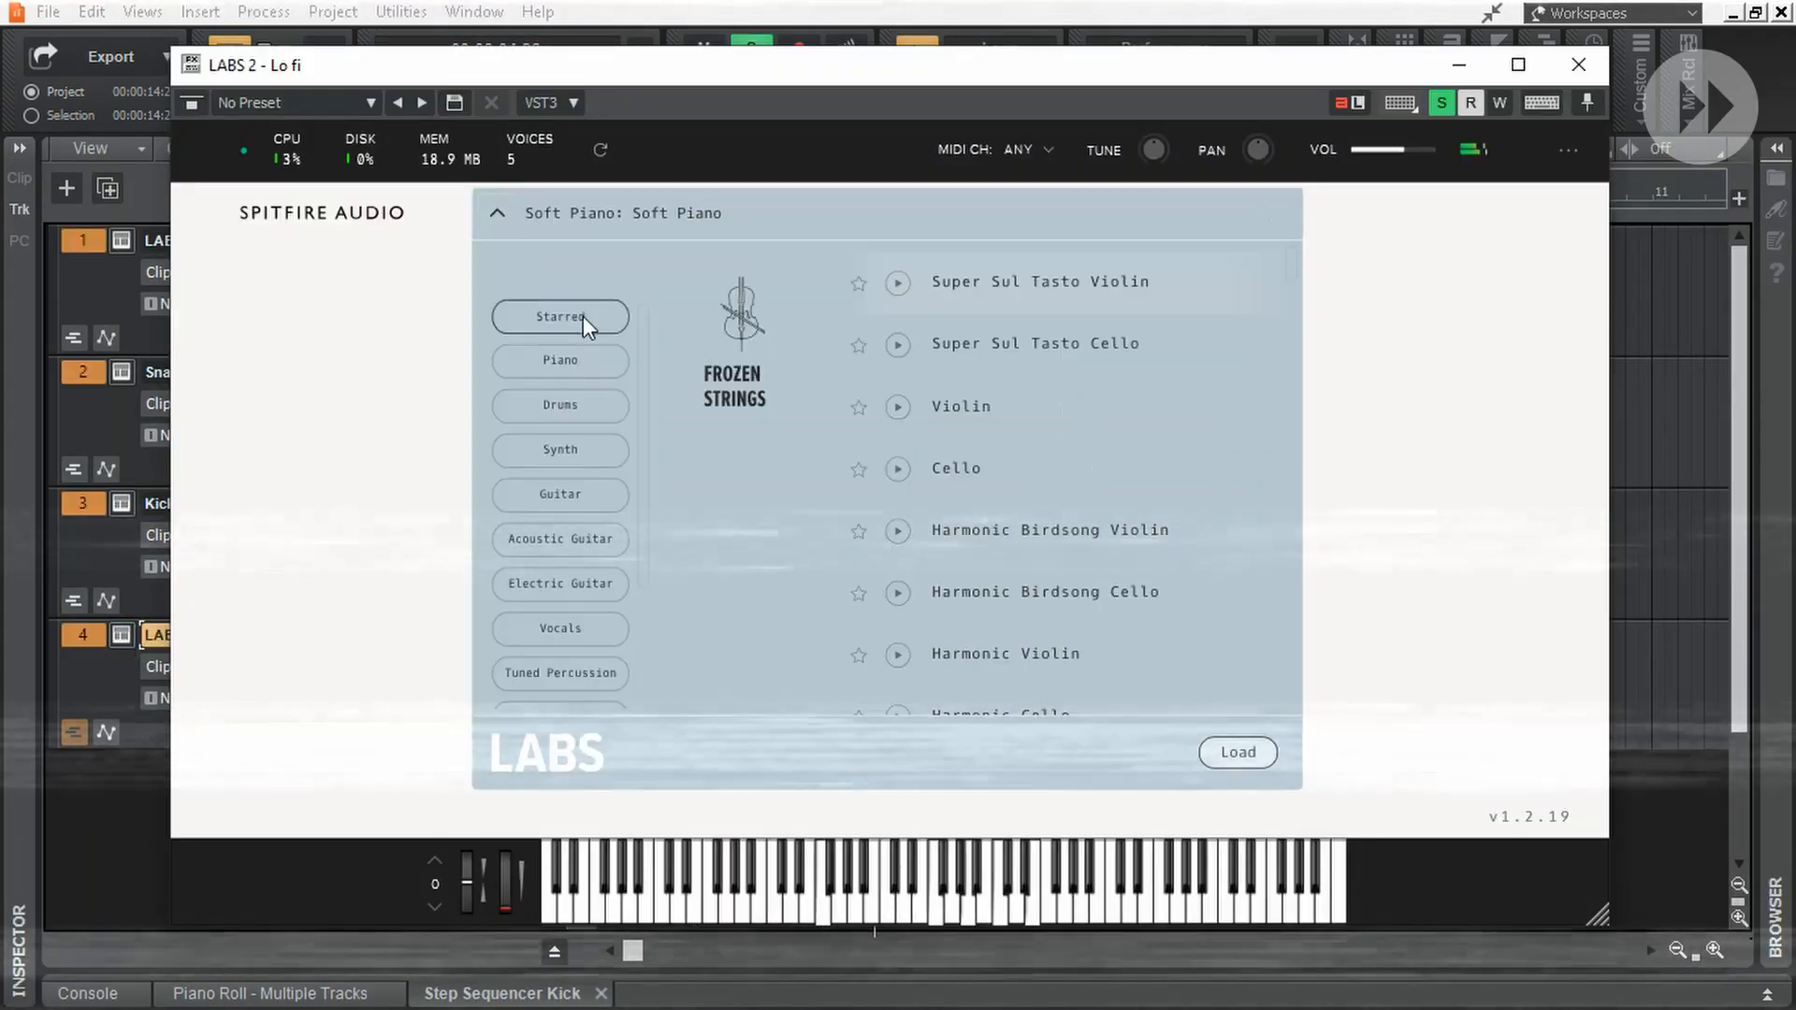
pyautogui.scroll(-1, 560, 561)
pyautogui.click(560, 655)
pyautogui.click(961, 406)
pyautogui.click(1238, 752)
# - Audition the Frozen Strings presets Harmonic Birdsong Violin and Harmonic Violin, and step back to Cello
pyautogui.click(1216, 213)
pyautogui.scroll(-1, 1096, 538)
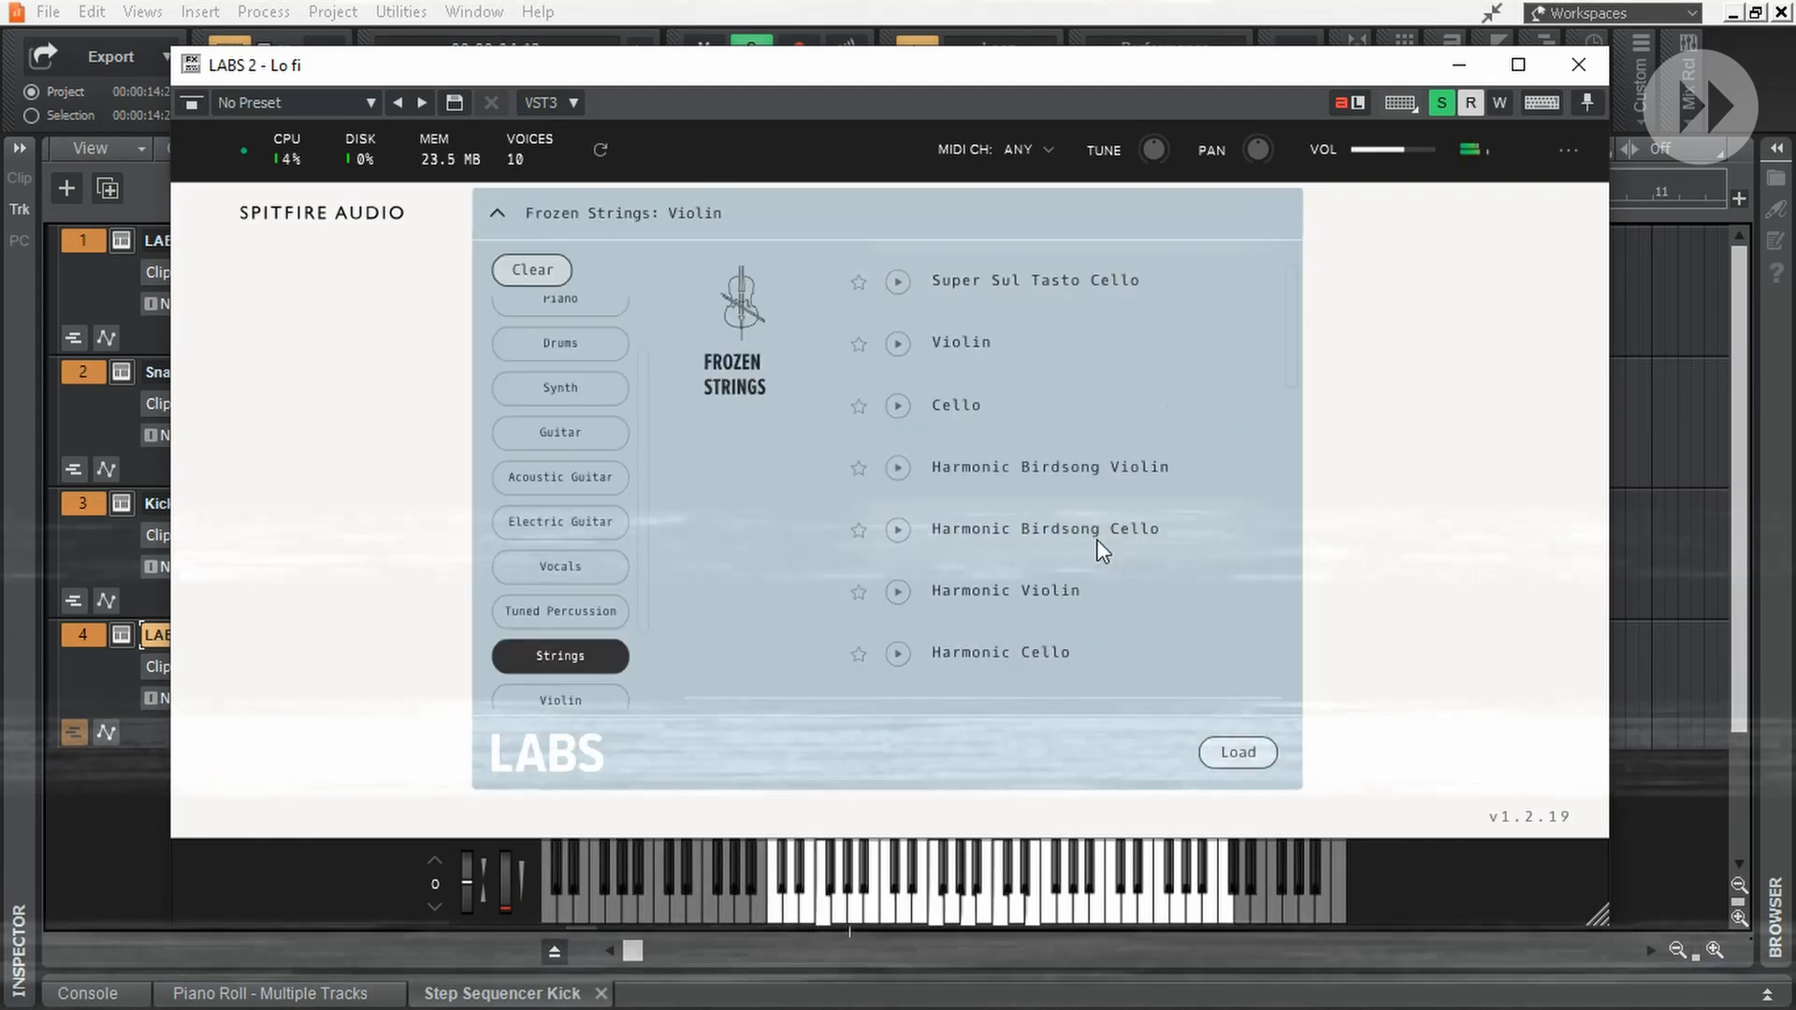
pyautogui.doubleClick(1119, 476)
pyautogui.click(1019, 213)
pyautogui.doubleClick(1020, 591)
pyautogui.click(1244, 215)
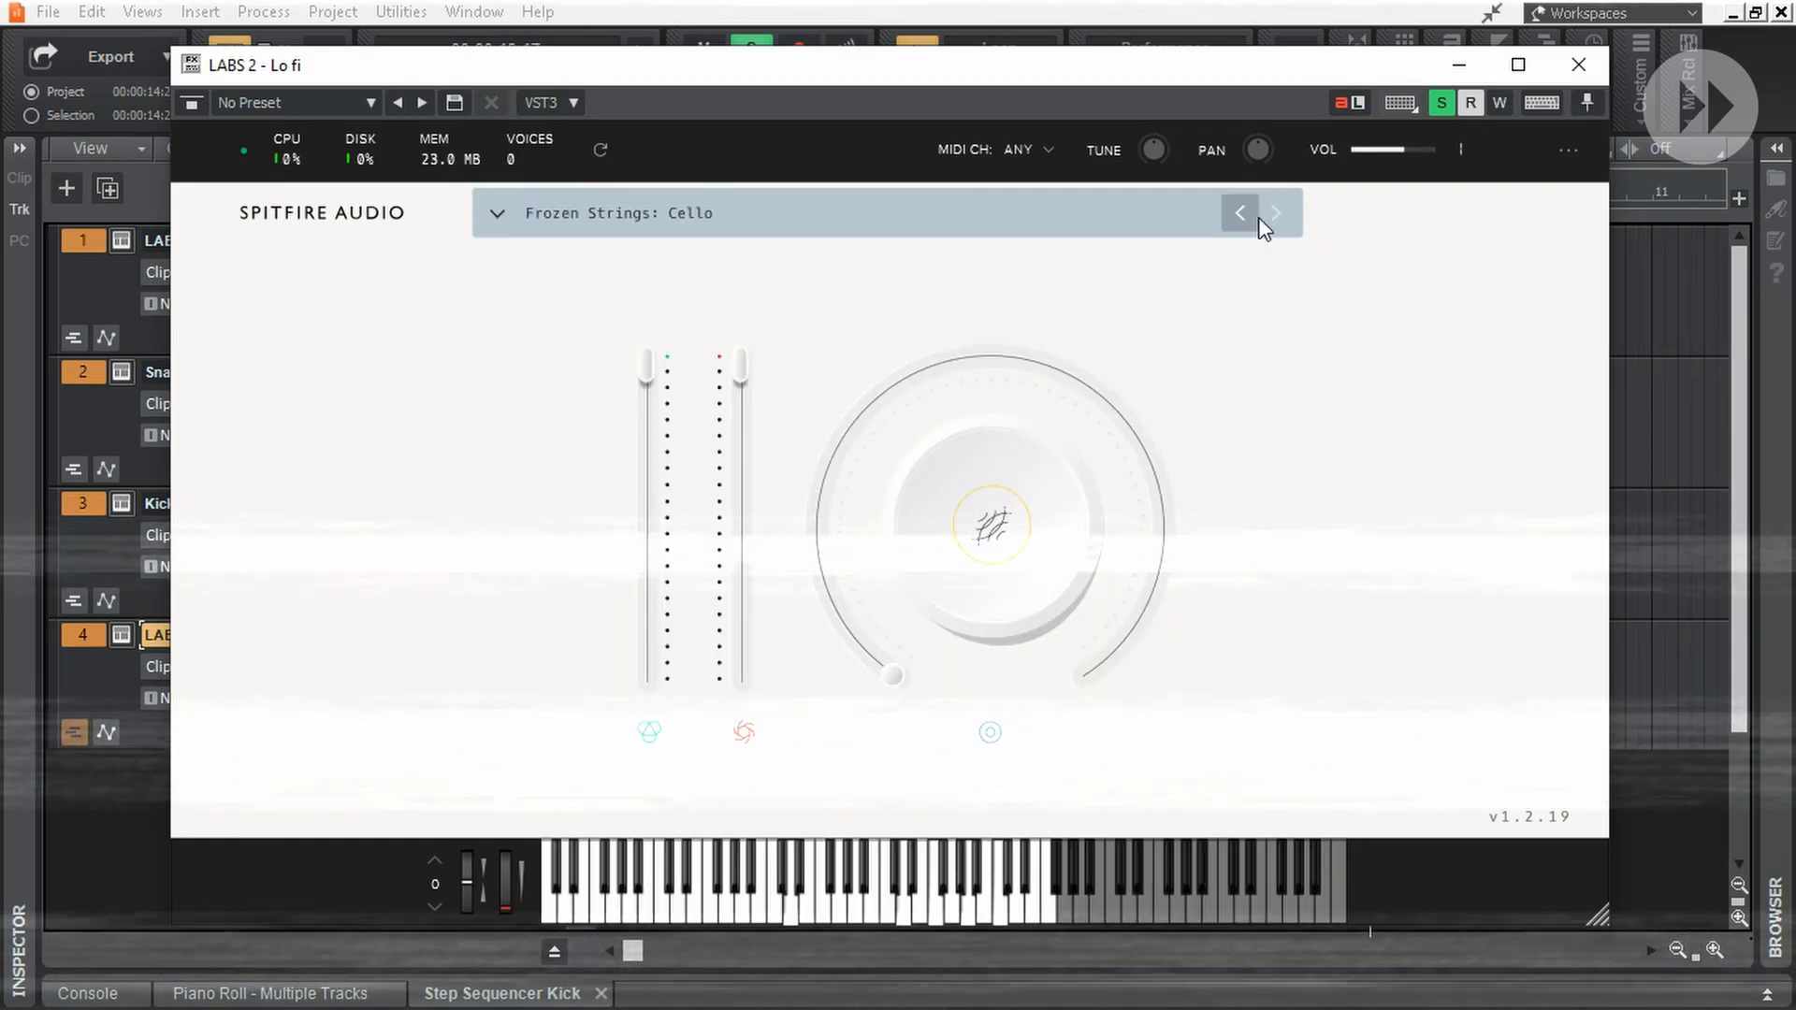
# - Try the Cello preset with the second slider lowered and the main dial switched to Attack and turned up
pyautogui.moveTo(741, 367); pyautogui.dragTo(861, 514)
pyautogui.click(1307, 496)
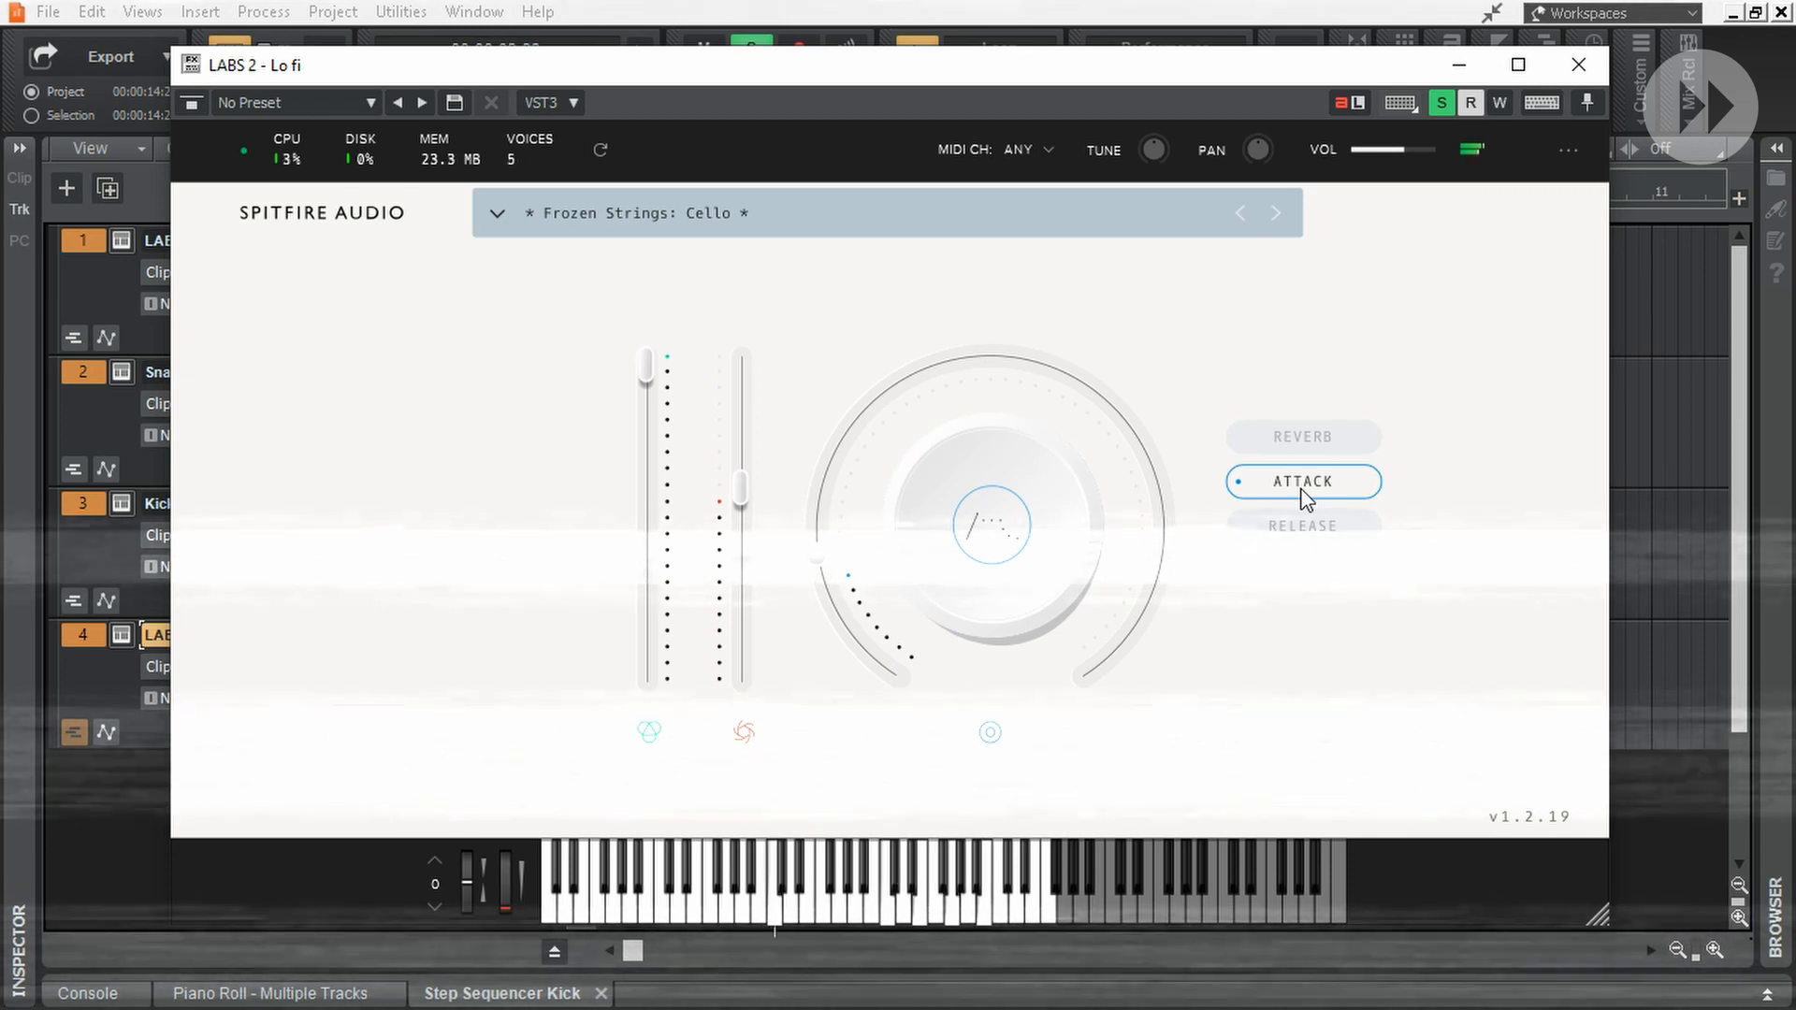
pyautogui.moveTo(1031, 486); pyautogui.dragTo(1034, 396)
pyautogui.click(1014, 522)
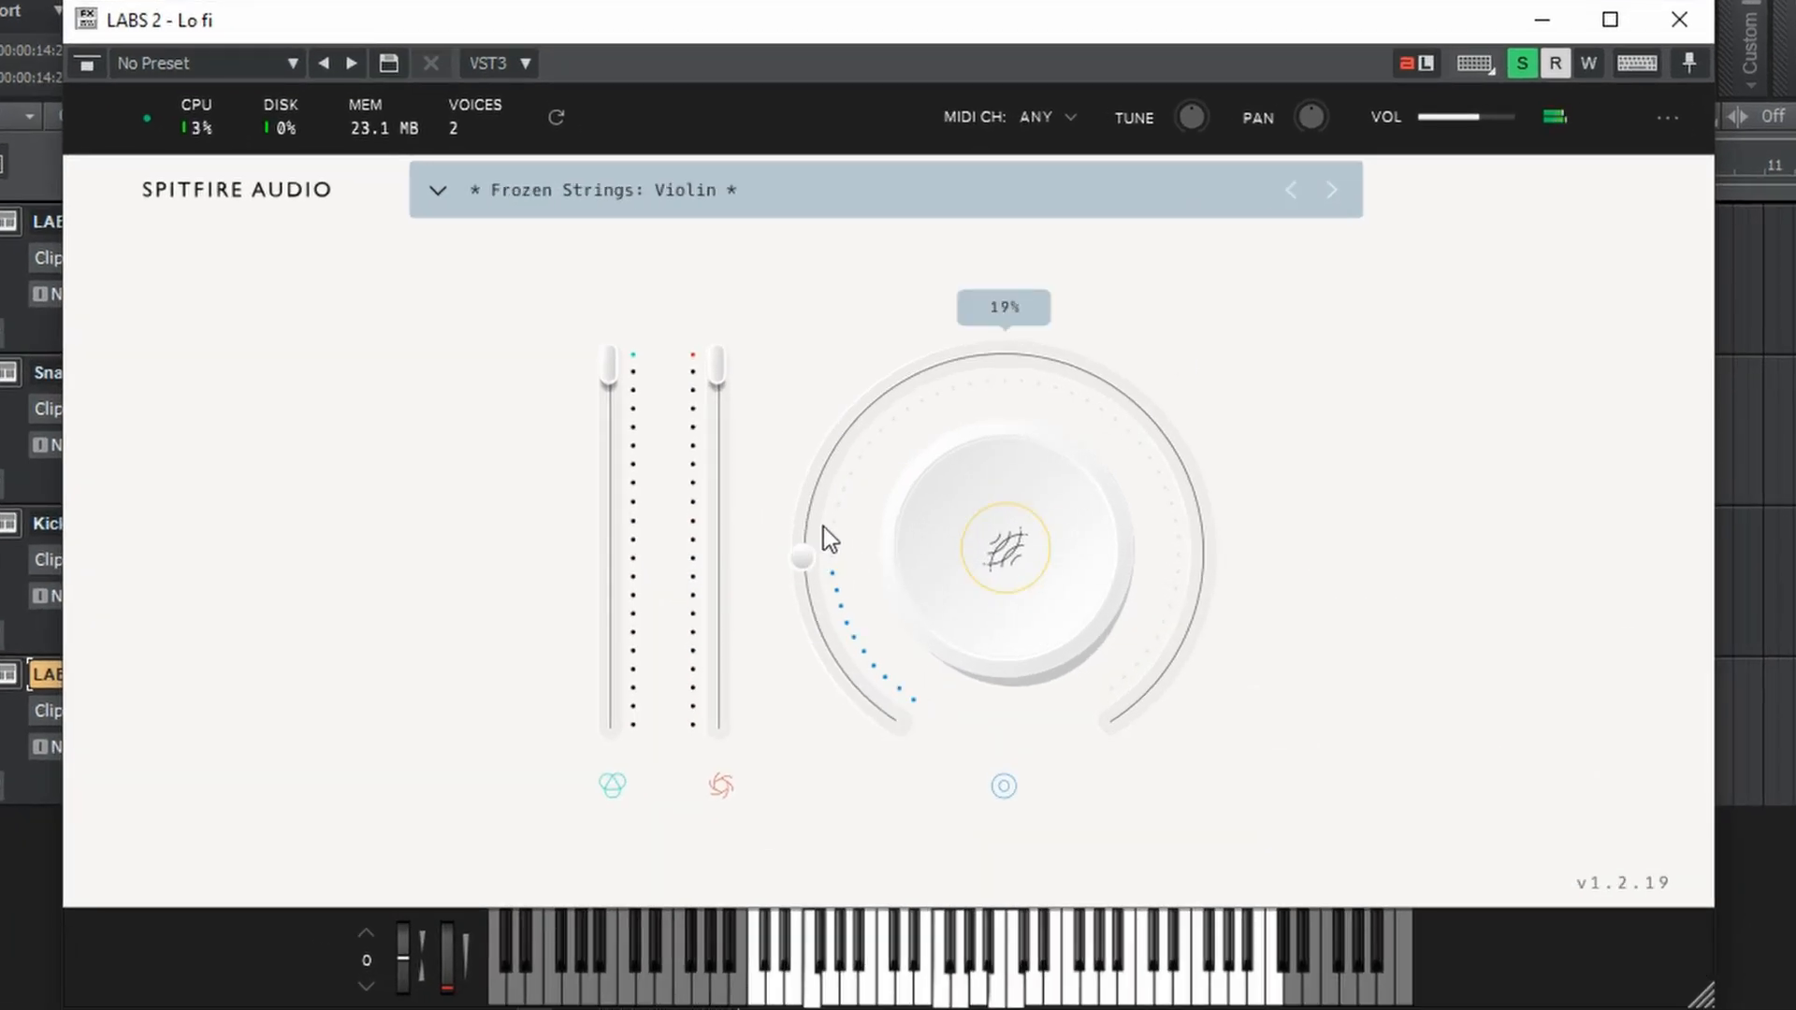
# - Review the Violin preset's Attack and Release settings on the main dial, ending on Attack
pyautogui.click(982, 561)
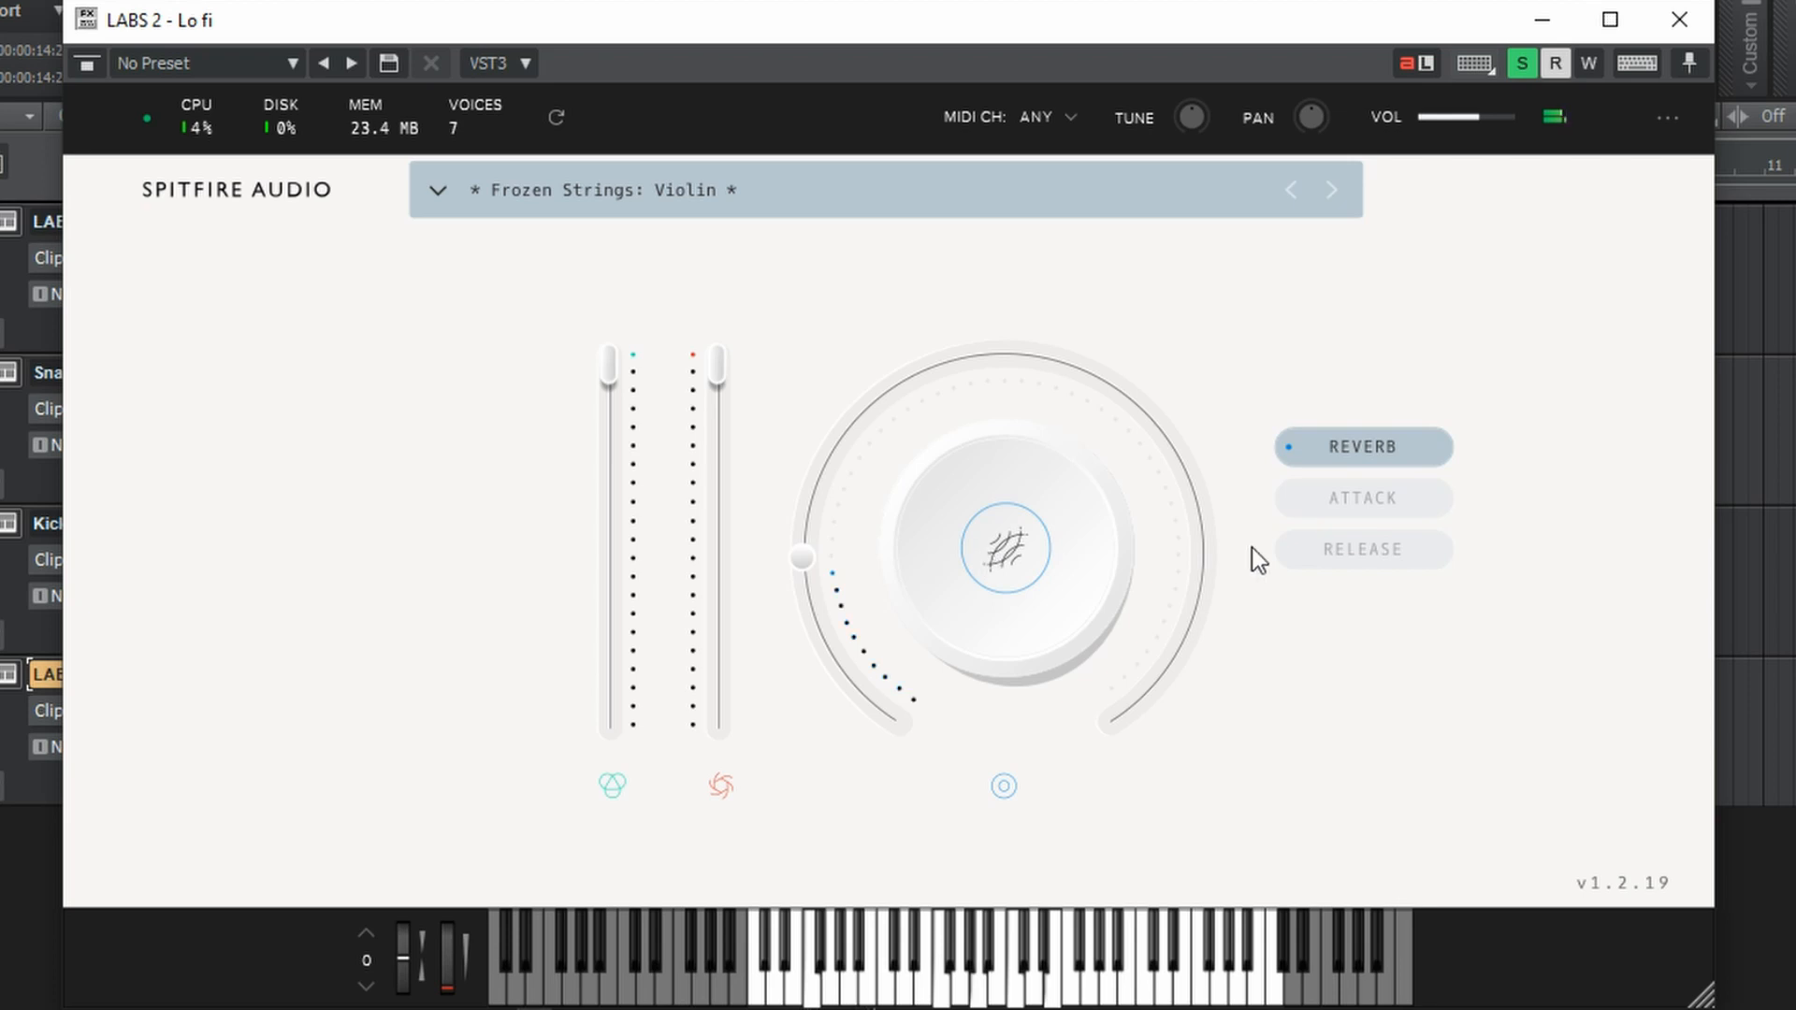
pyautogui.click(1320, 505)
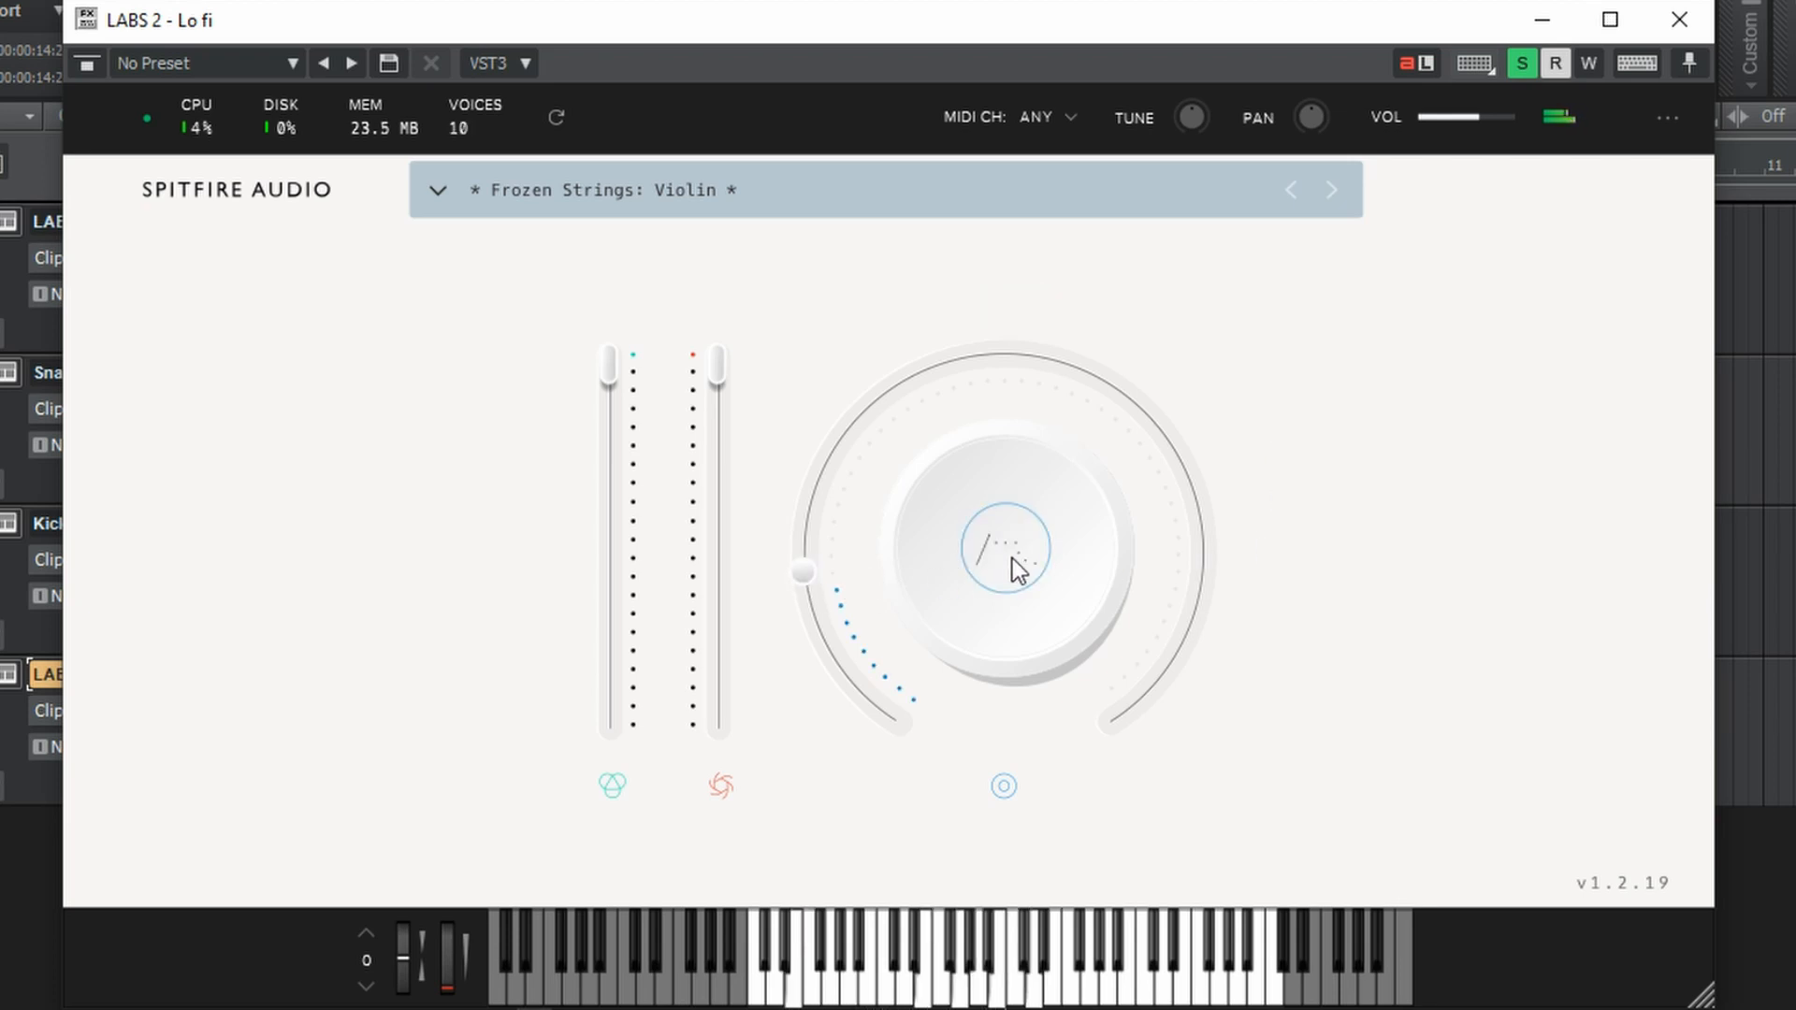
pyautogui.click(1012, 558)
pyautogui.click(1322, 552)
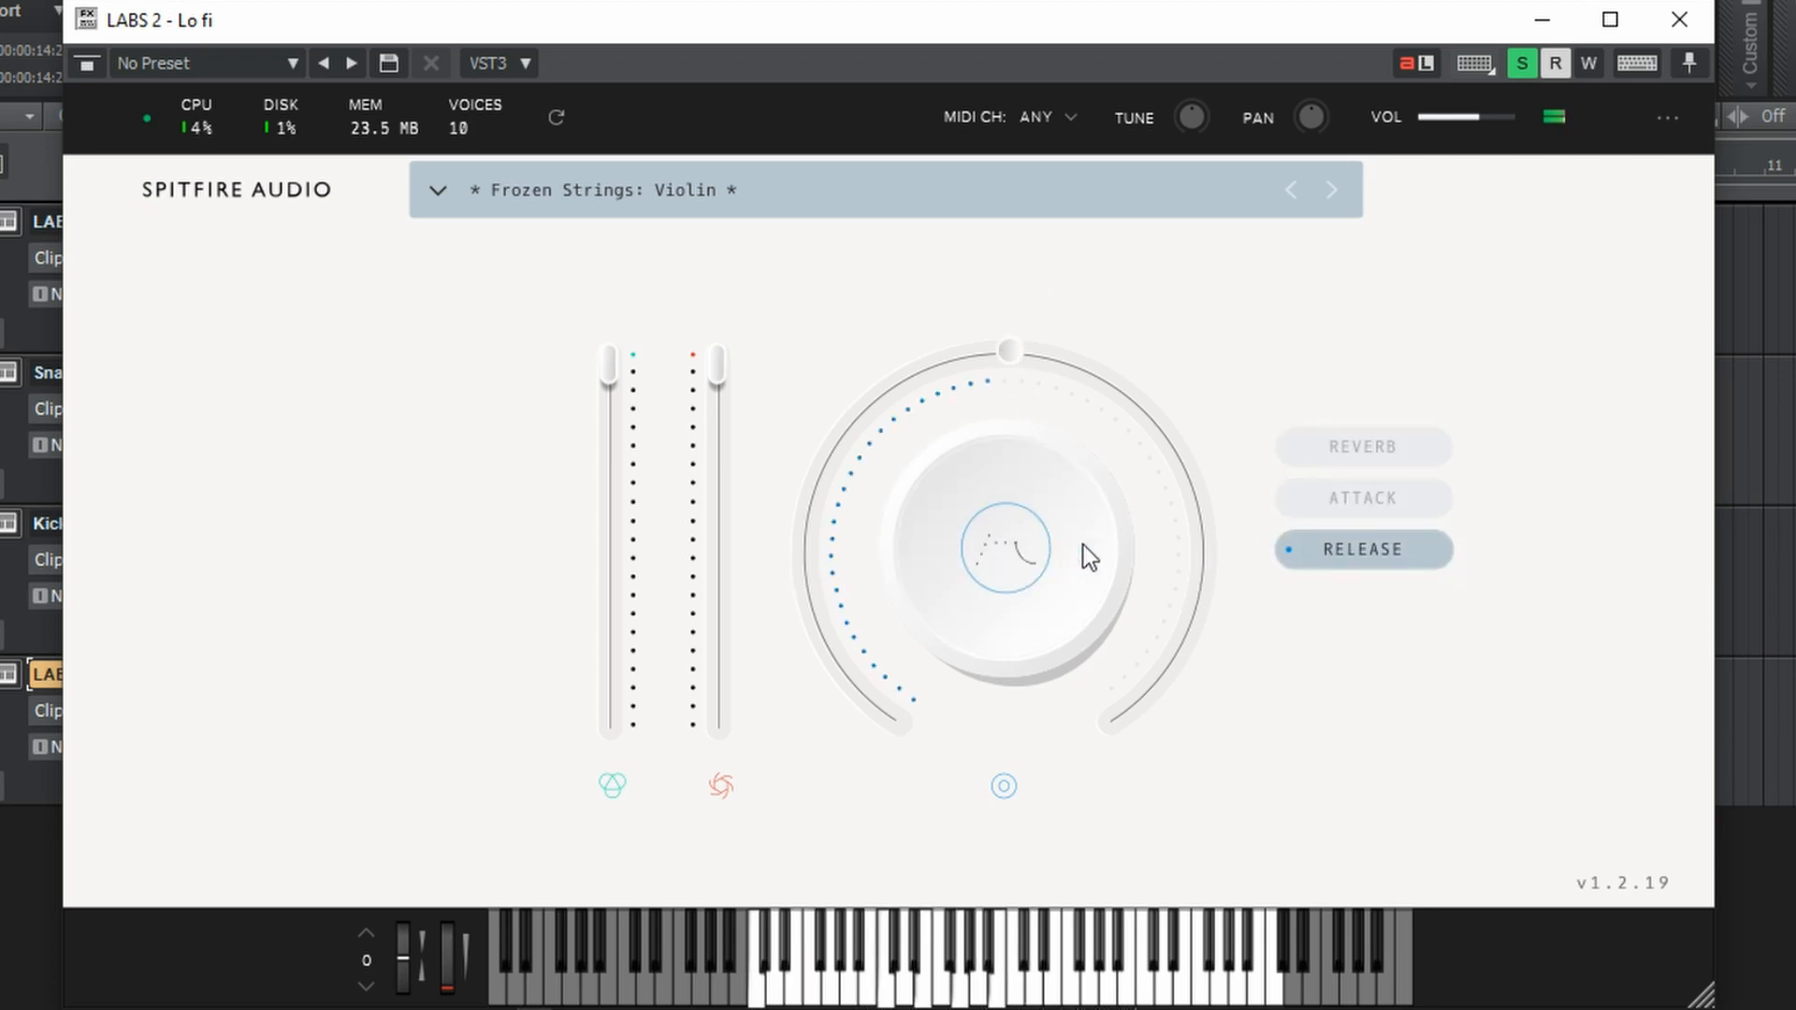
pyautogui.click(1341, 498)
pyautogui.moveTo(798, 558)
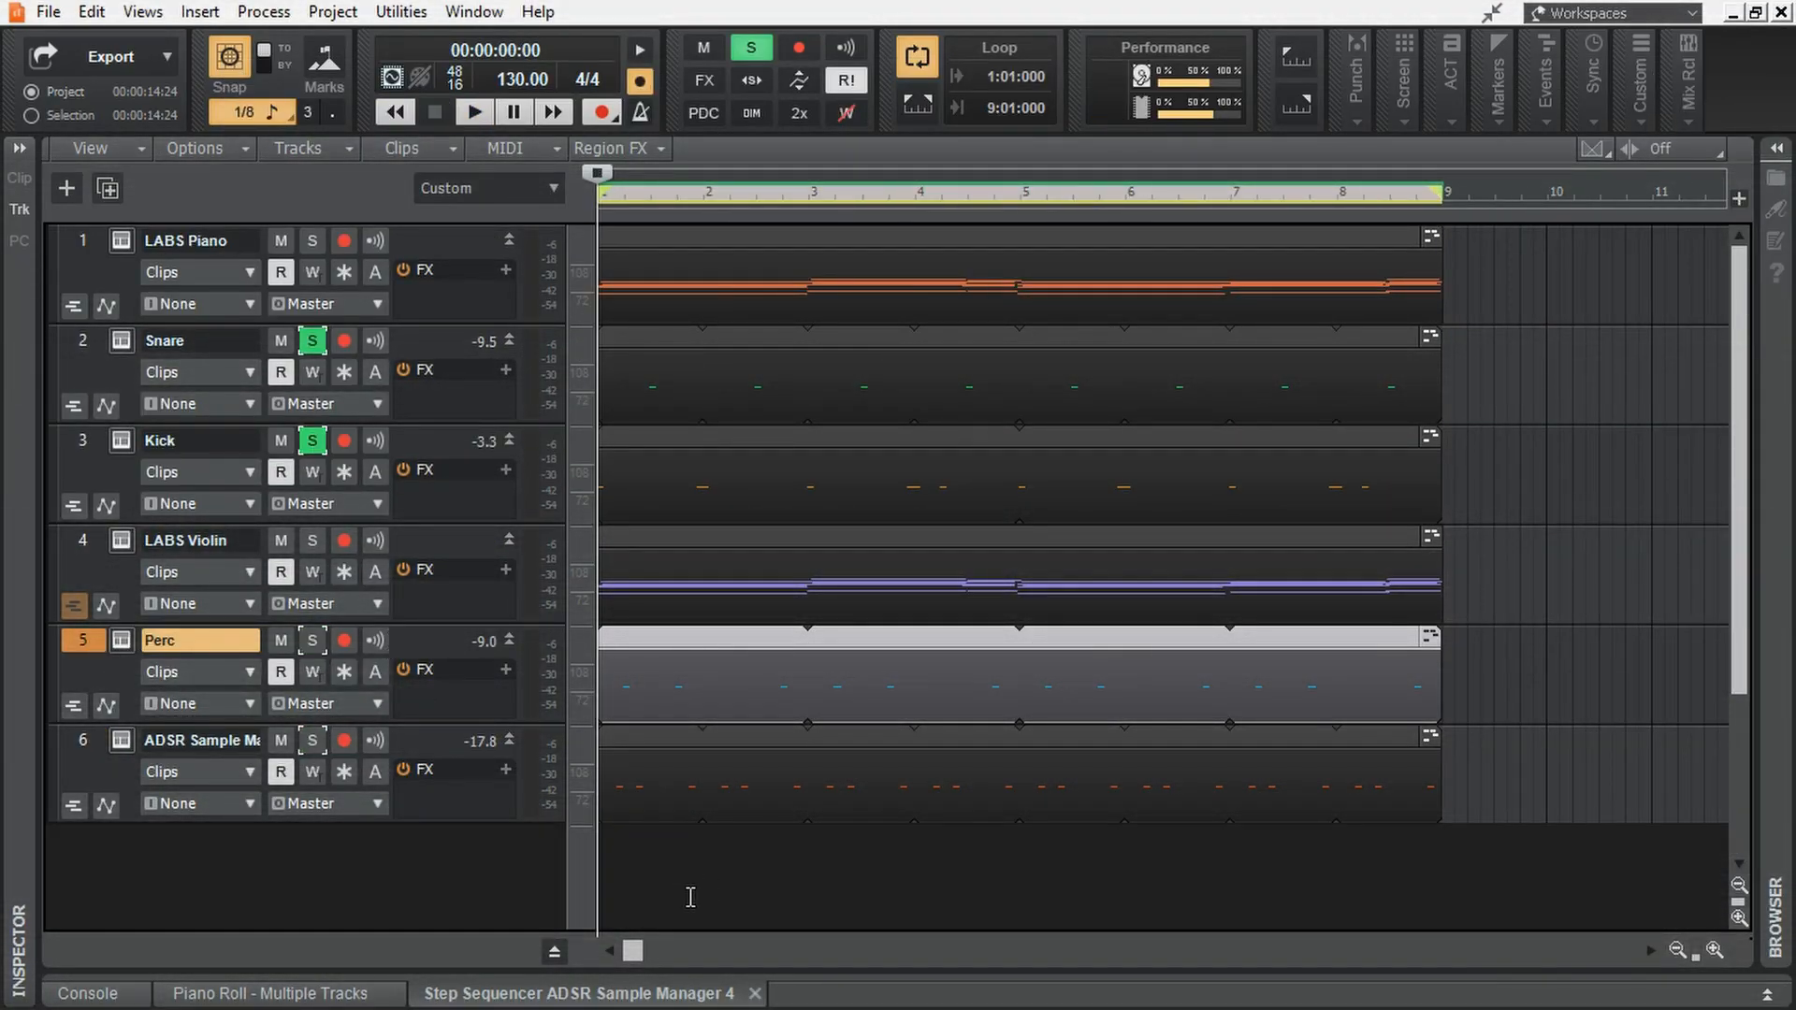
# - Play the loop and solo the Perc and ADSR Sample Manager tracks along with the kick and snare
pyautogui.press('space')
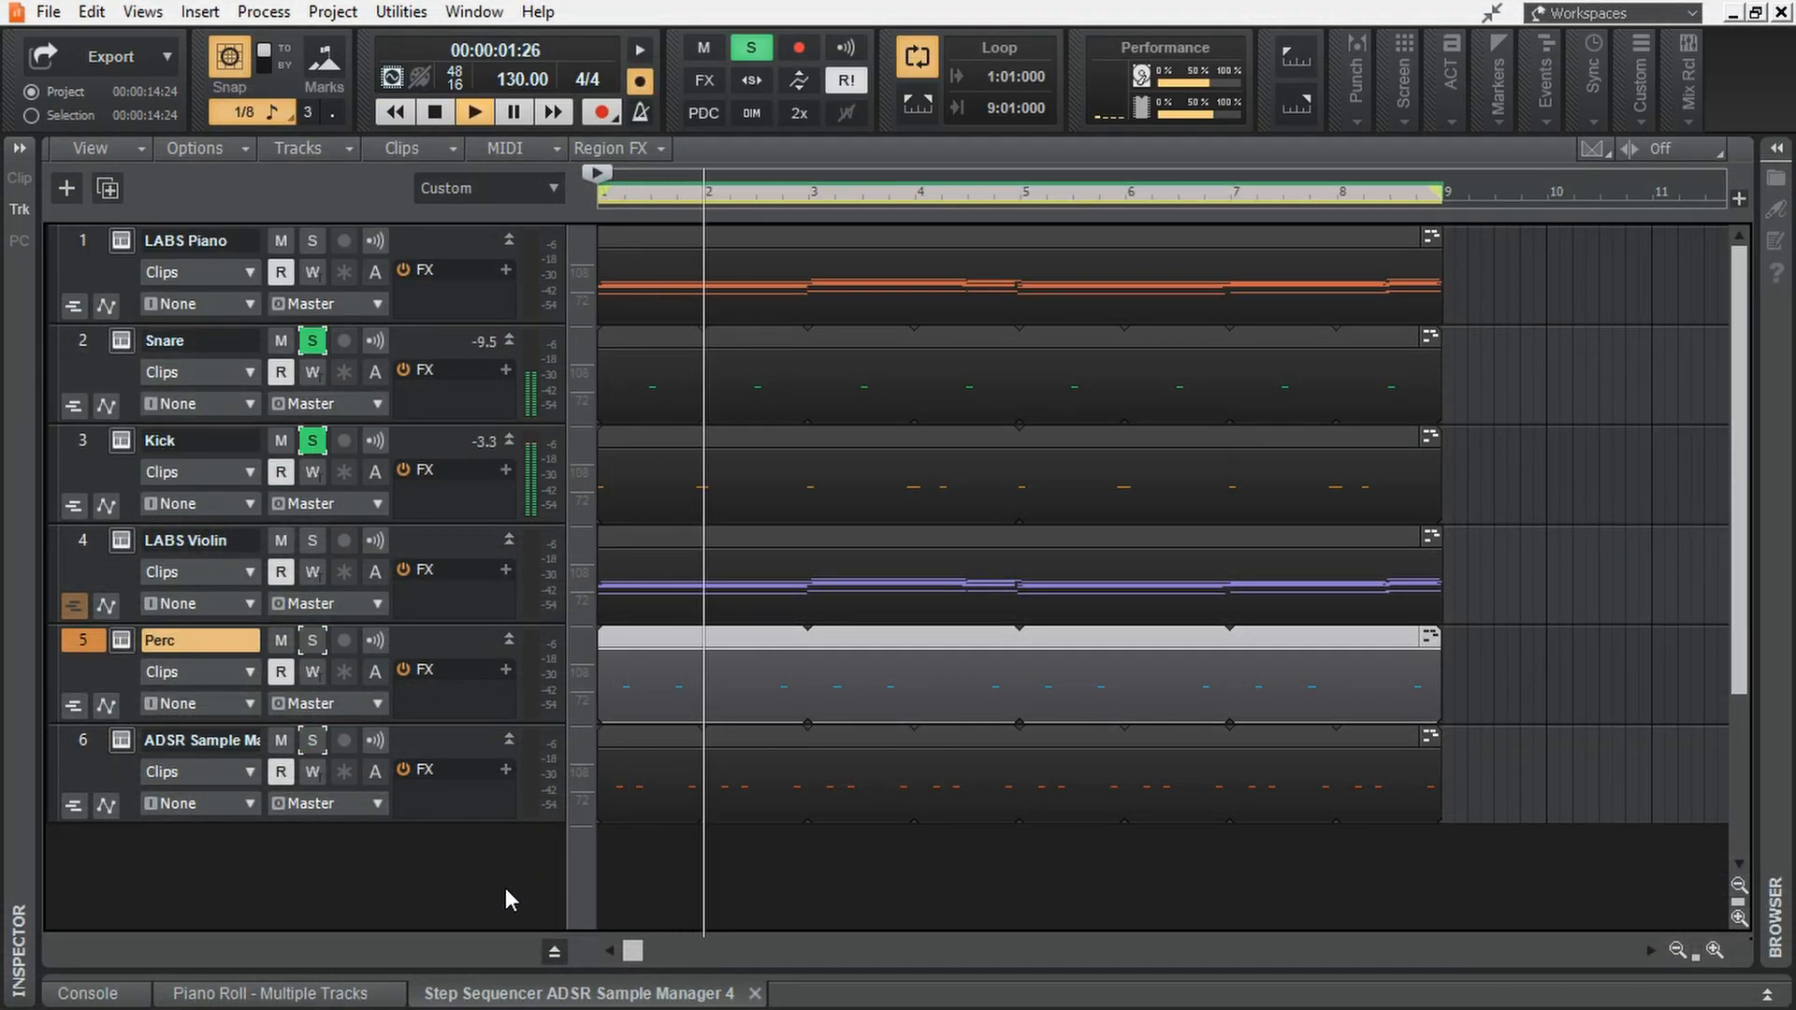
pyautogui.click(313, 641)
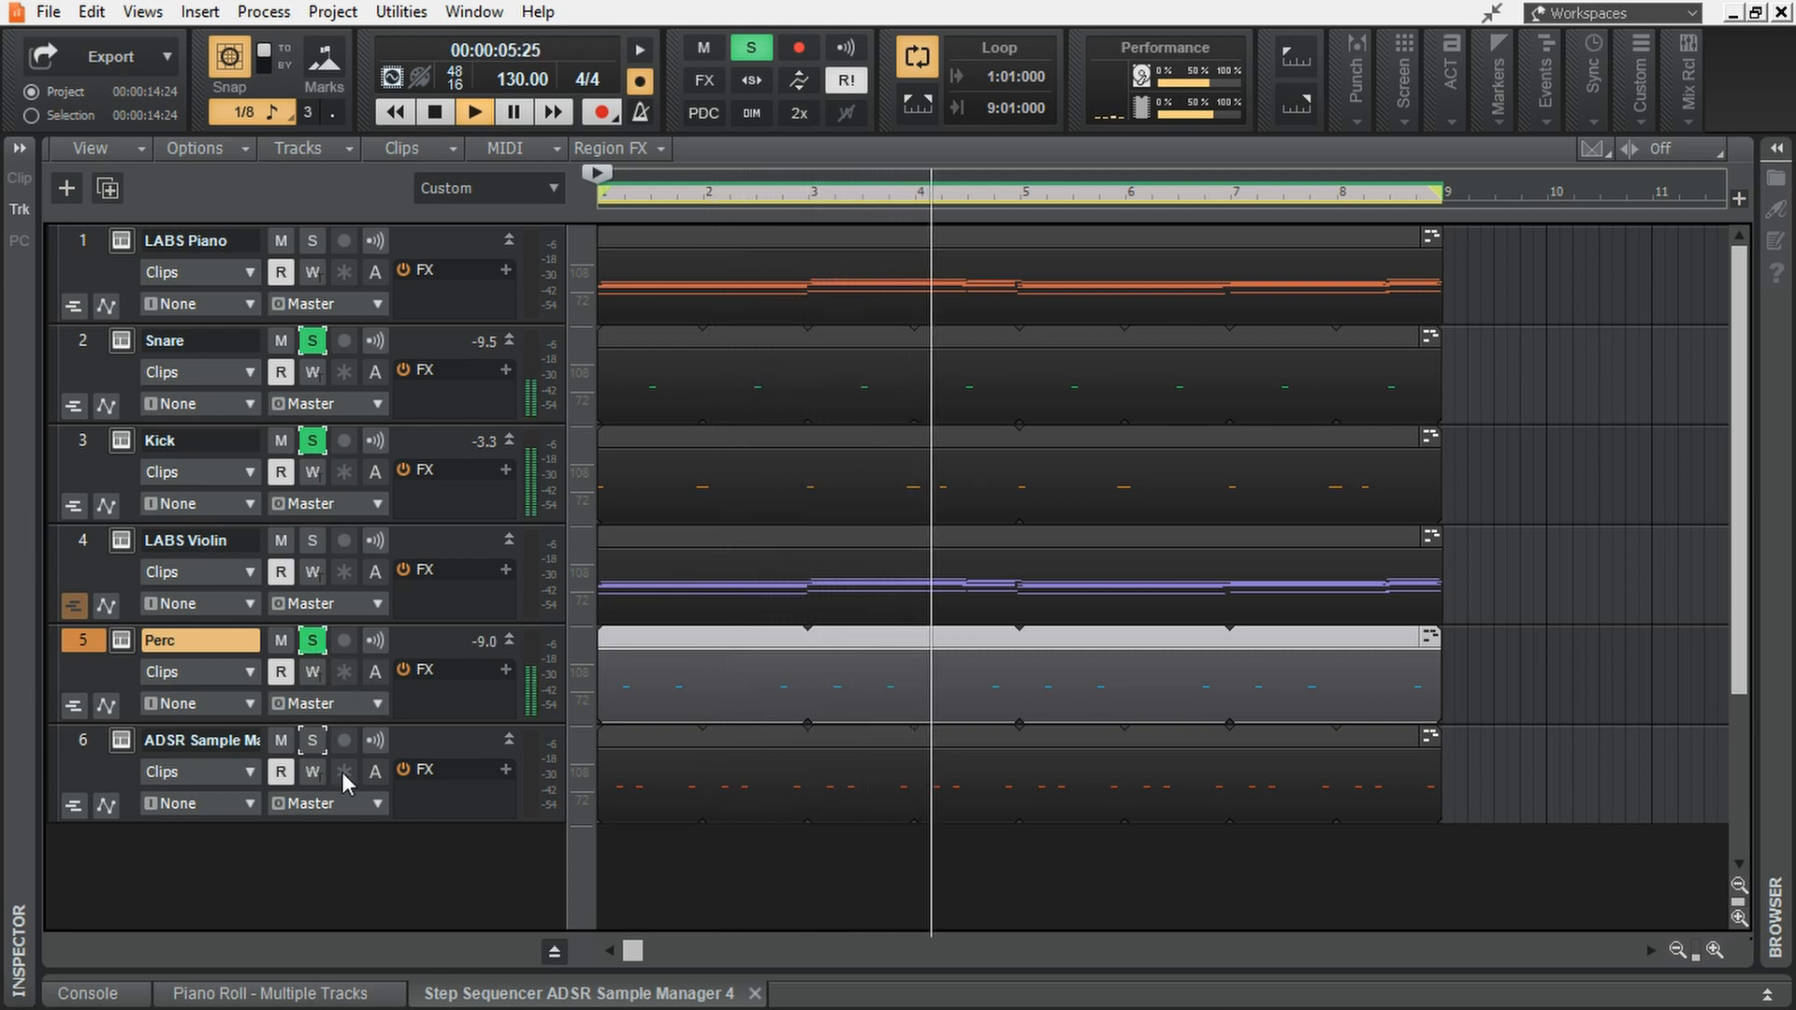
pyautogui.click(312, 740)
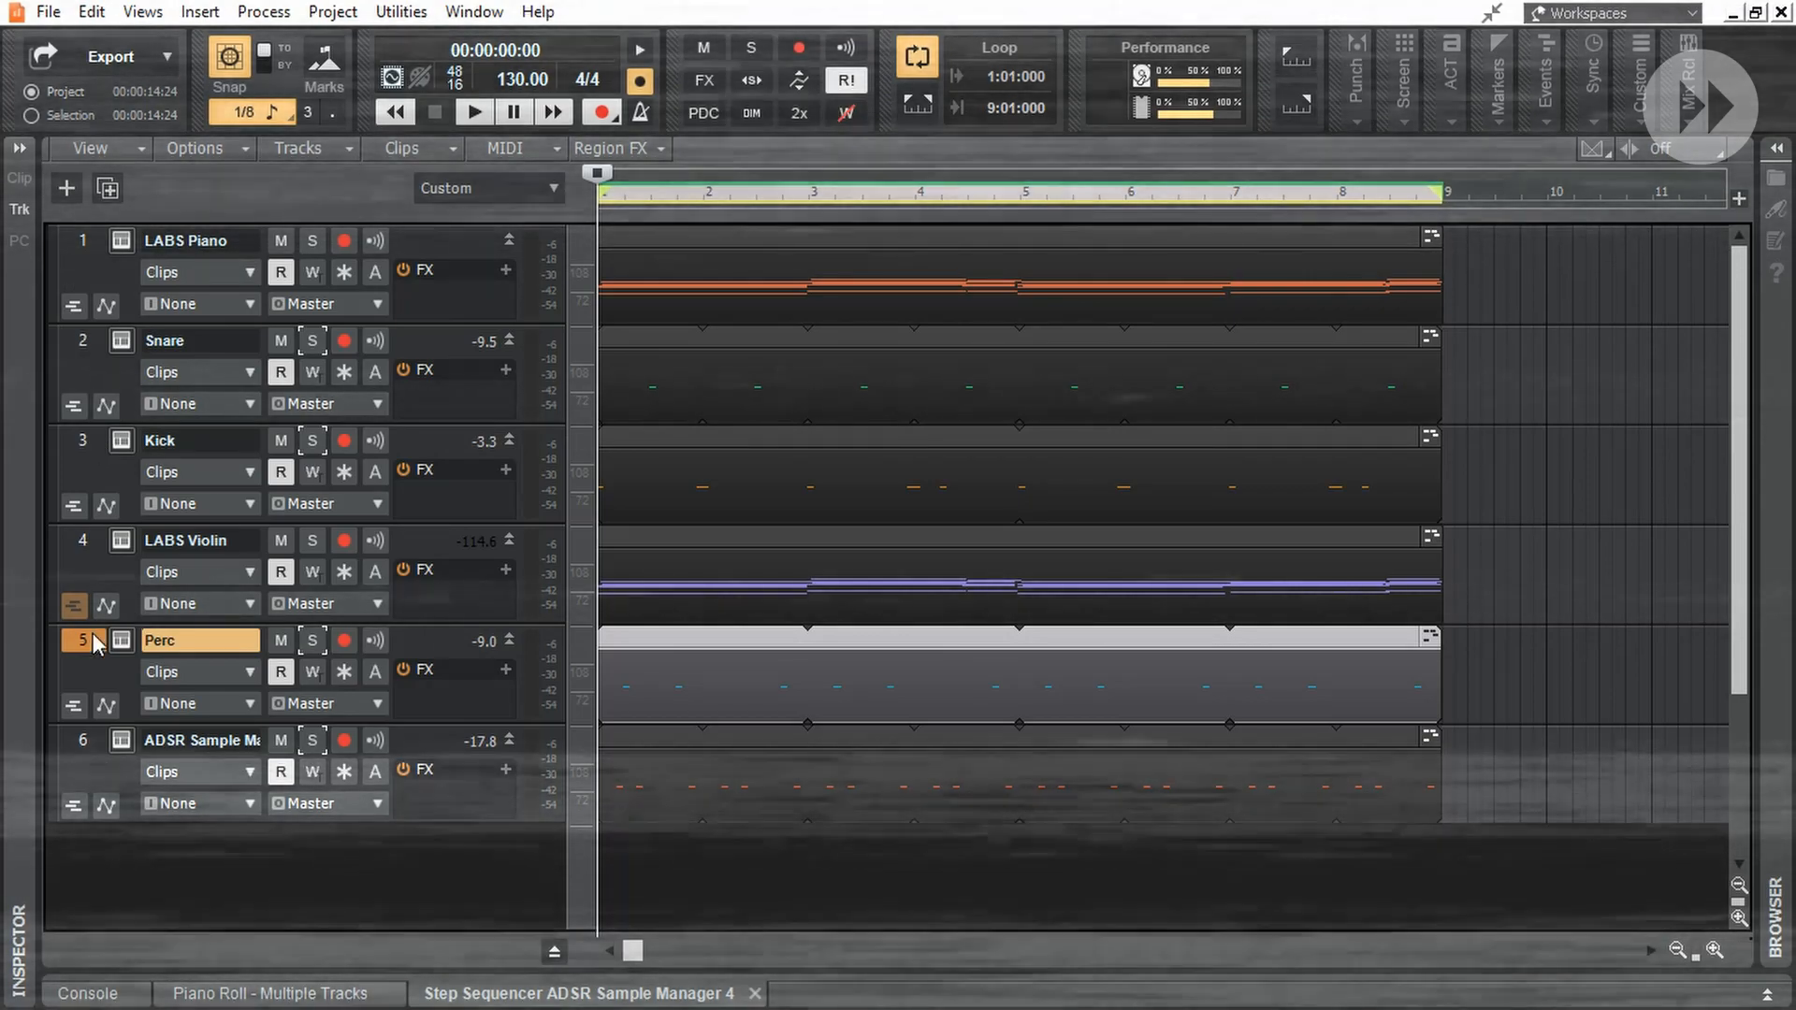
# - Move the Perc and ADSR Sample Manager tracks above LABS Violin and rename ADSR Sample Manager to Shaker
pyautogui.moveTo(122, 641); pyautogui.dragTo(125, 557)
pyautogui.moveTo(123, 739); pyautogui.dragTo(124, 672)
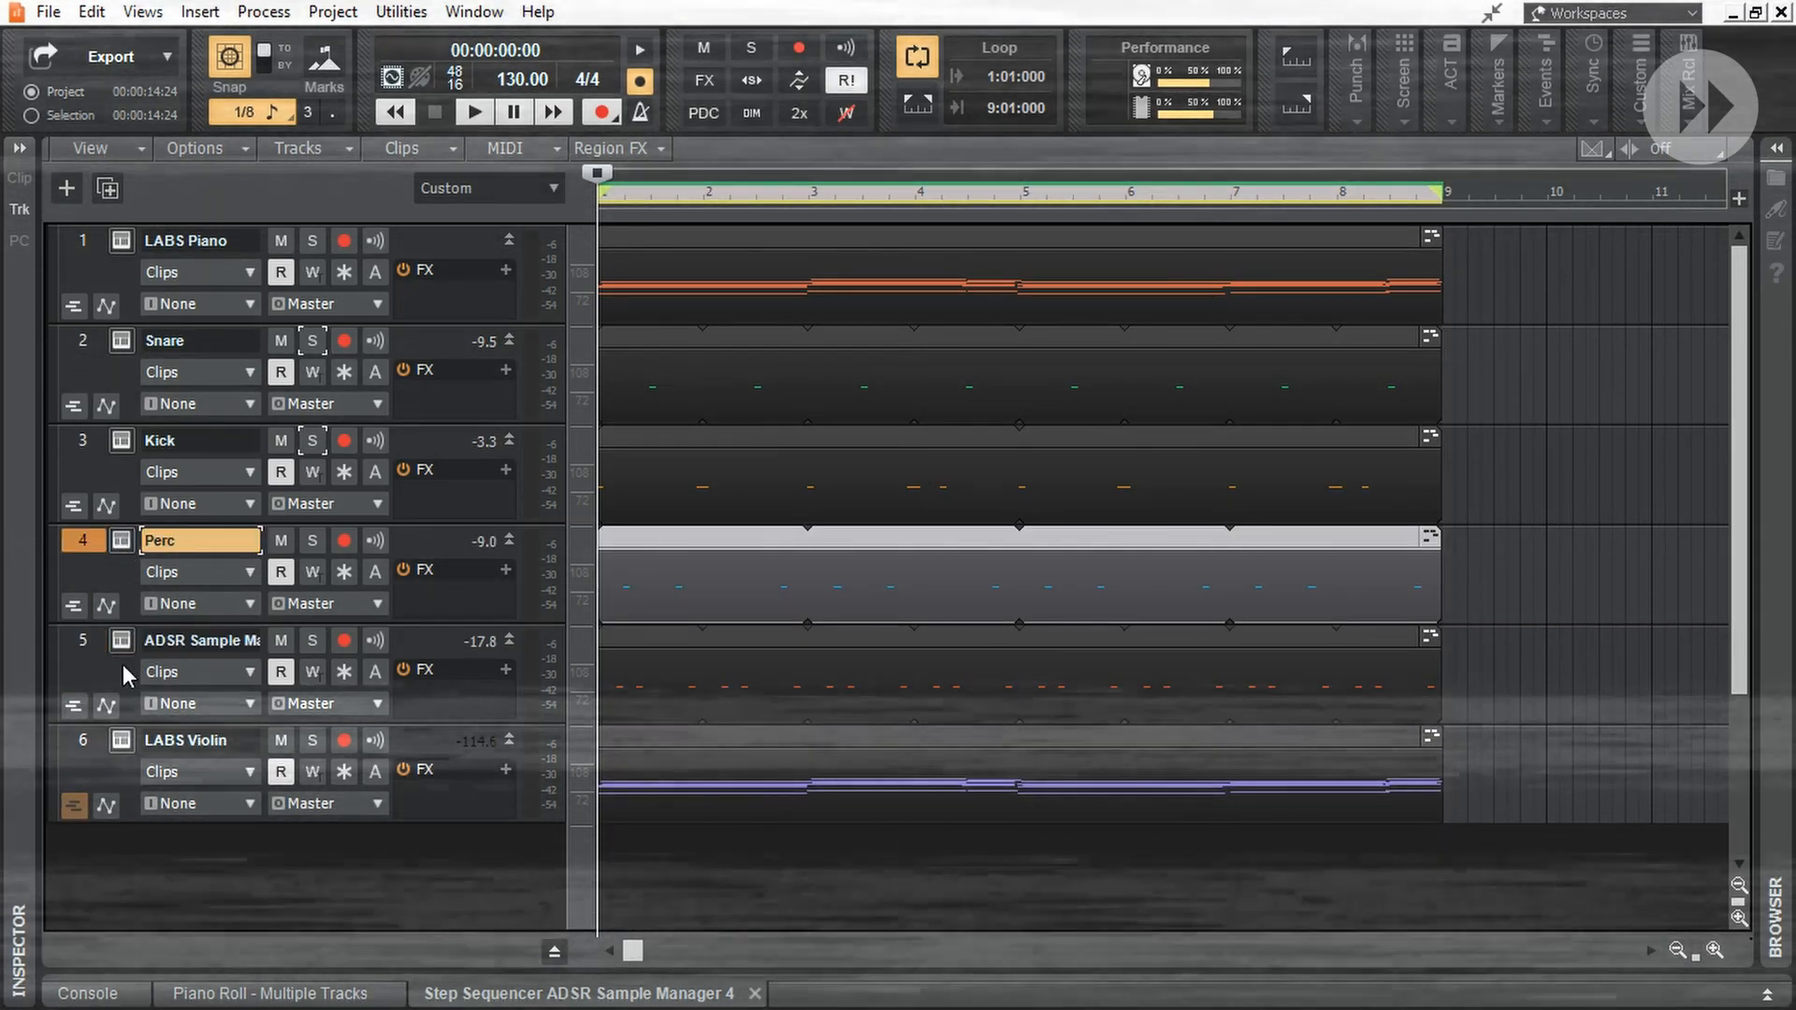
pyautogui.doubleClick(178, 641)
pyautogui.write('Shaker')
pyautogui.press('Return')
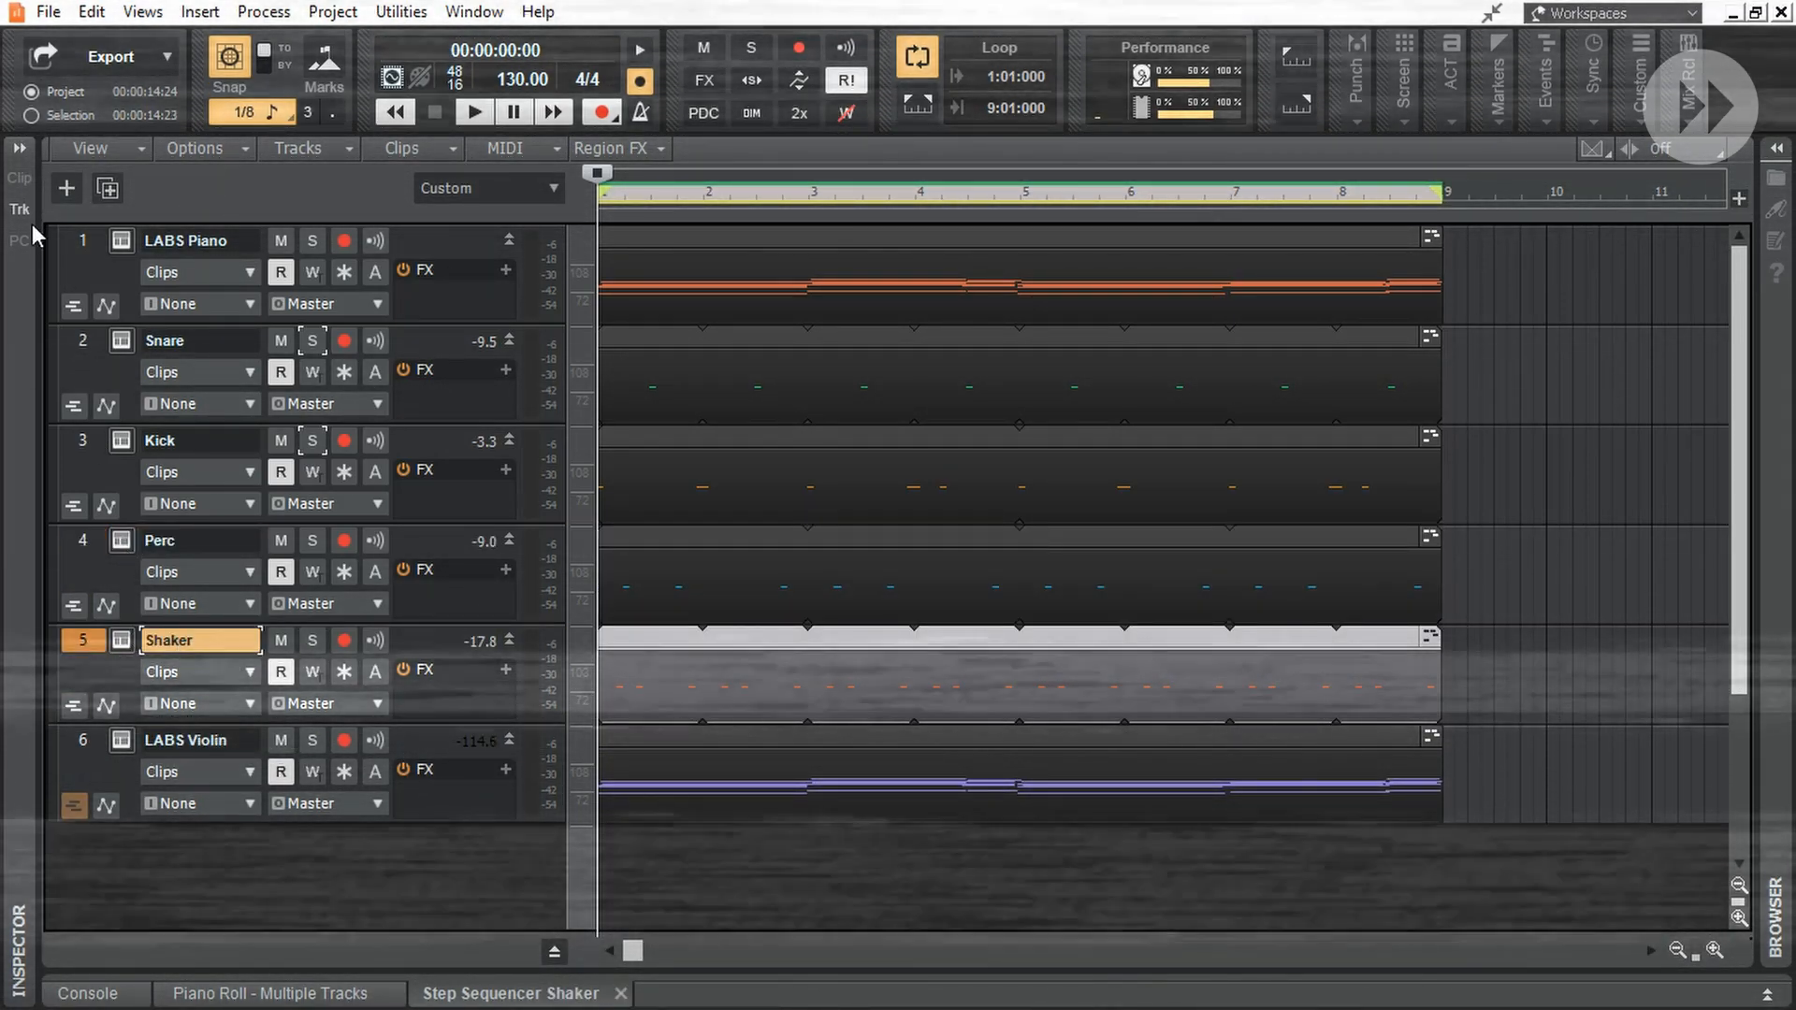
# - Enable the Shaker track's QuadCurve EQ with high-pass at 1897 Hz, low-pass at 5734 Hz and the High band boosted 8.8 dB at 2947 Hz
pyautogui.click(20, 240)
pyautogui.click(569, 640)
pyautogui.click(195, 359)
pyautogui.press('space')
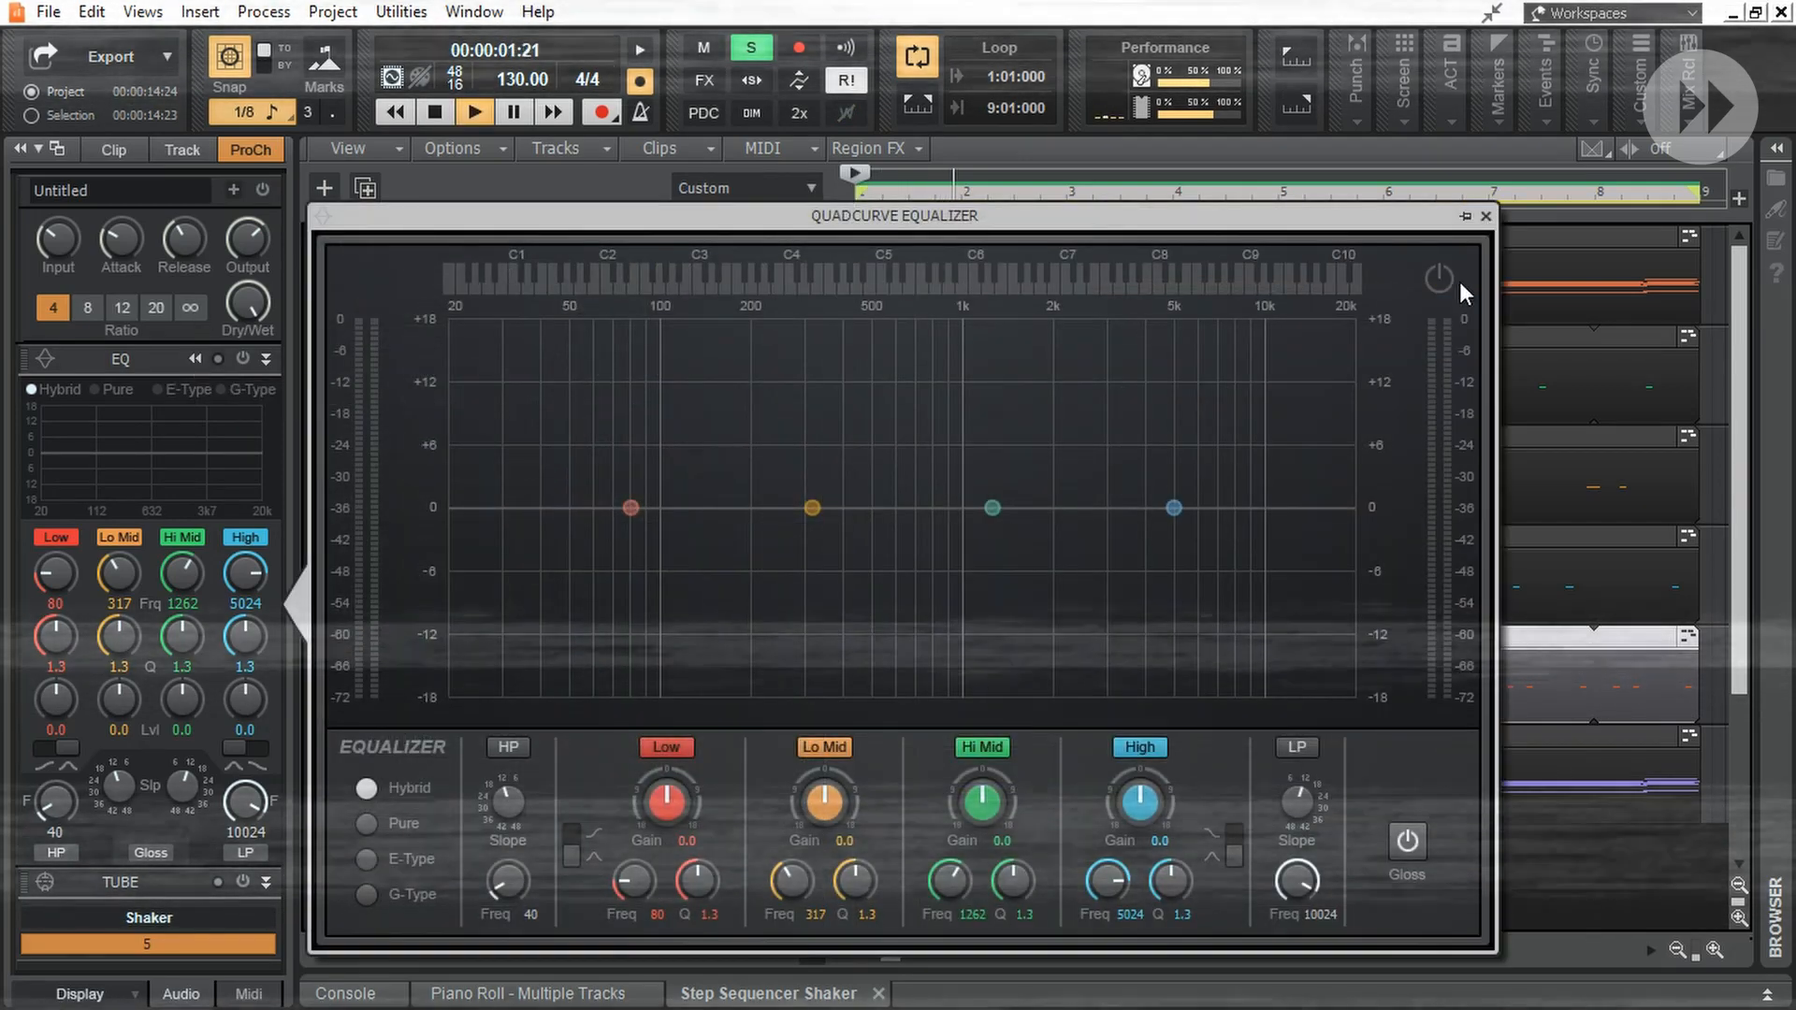
pyautogui.click(1443, 278)
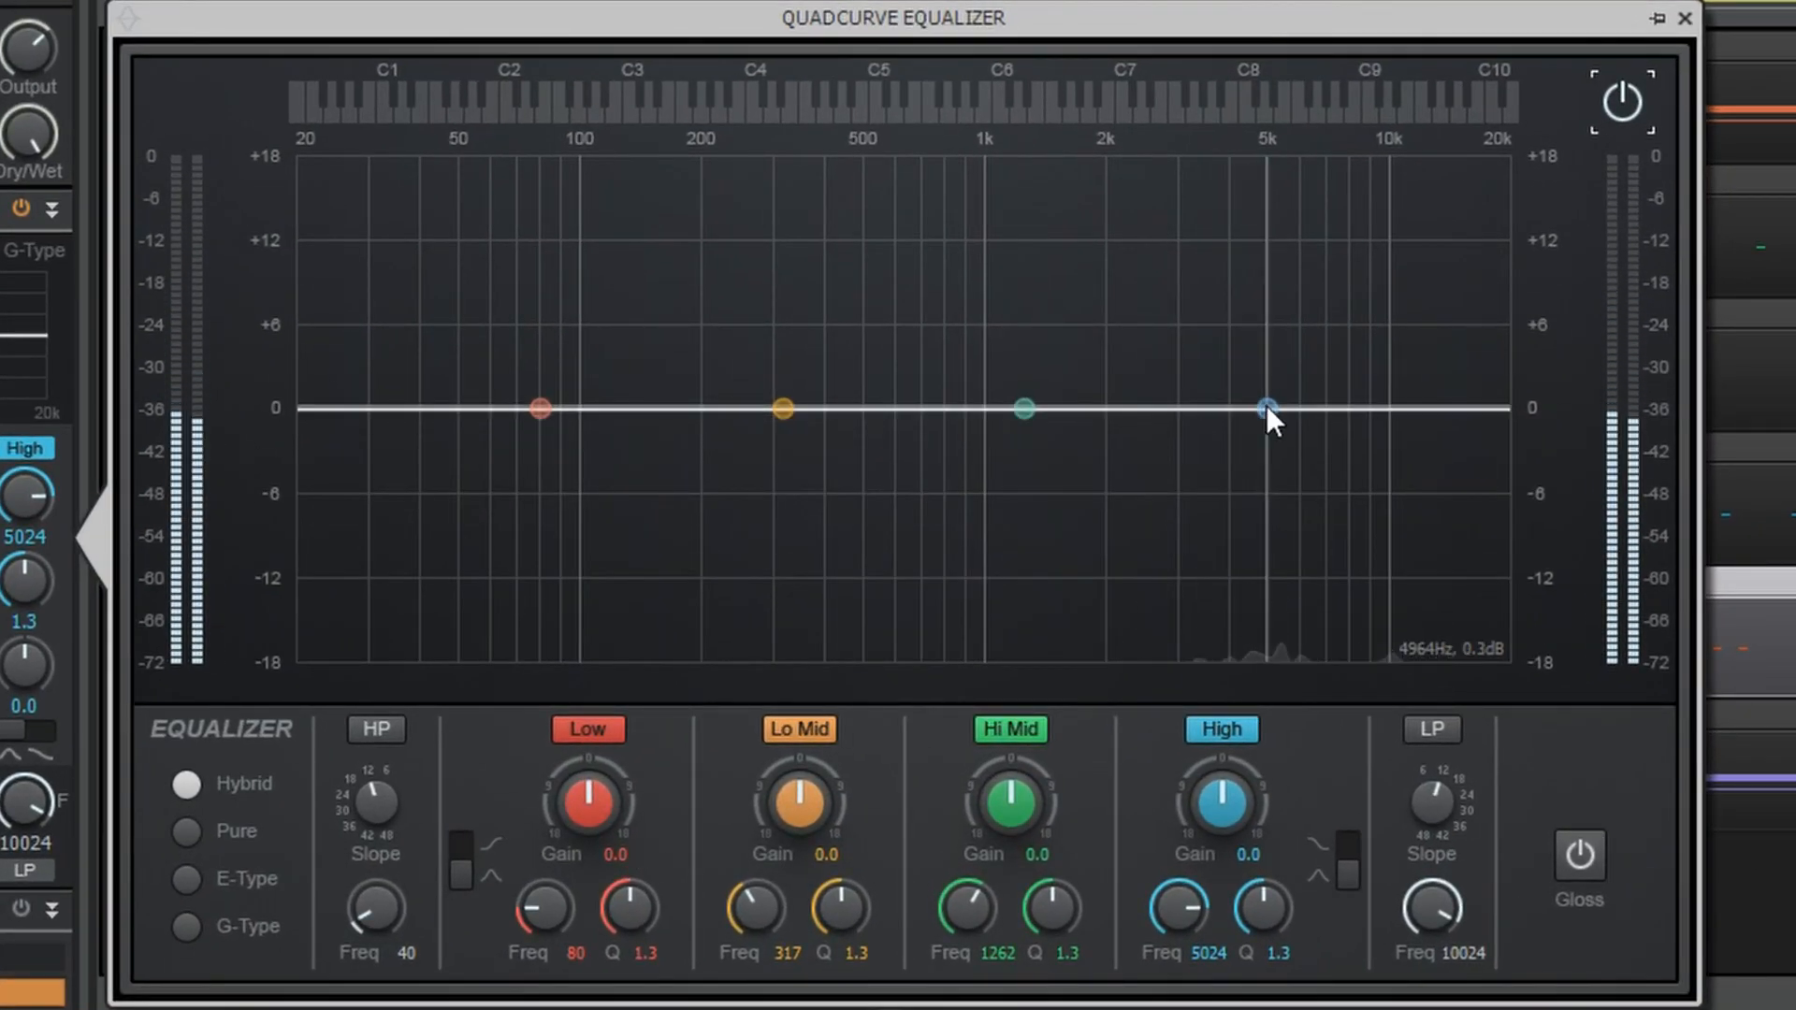
pyautogui.moveTo(1254, 422); pyautogui.dragTo(1304, 393)
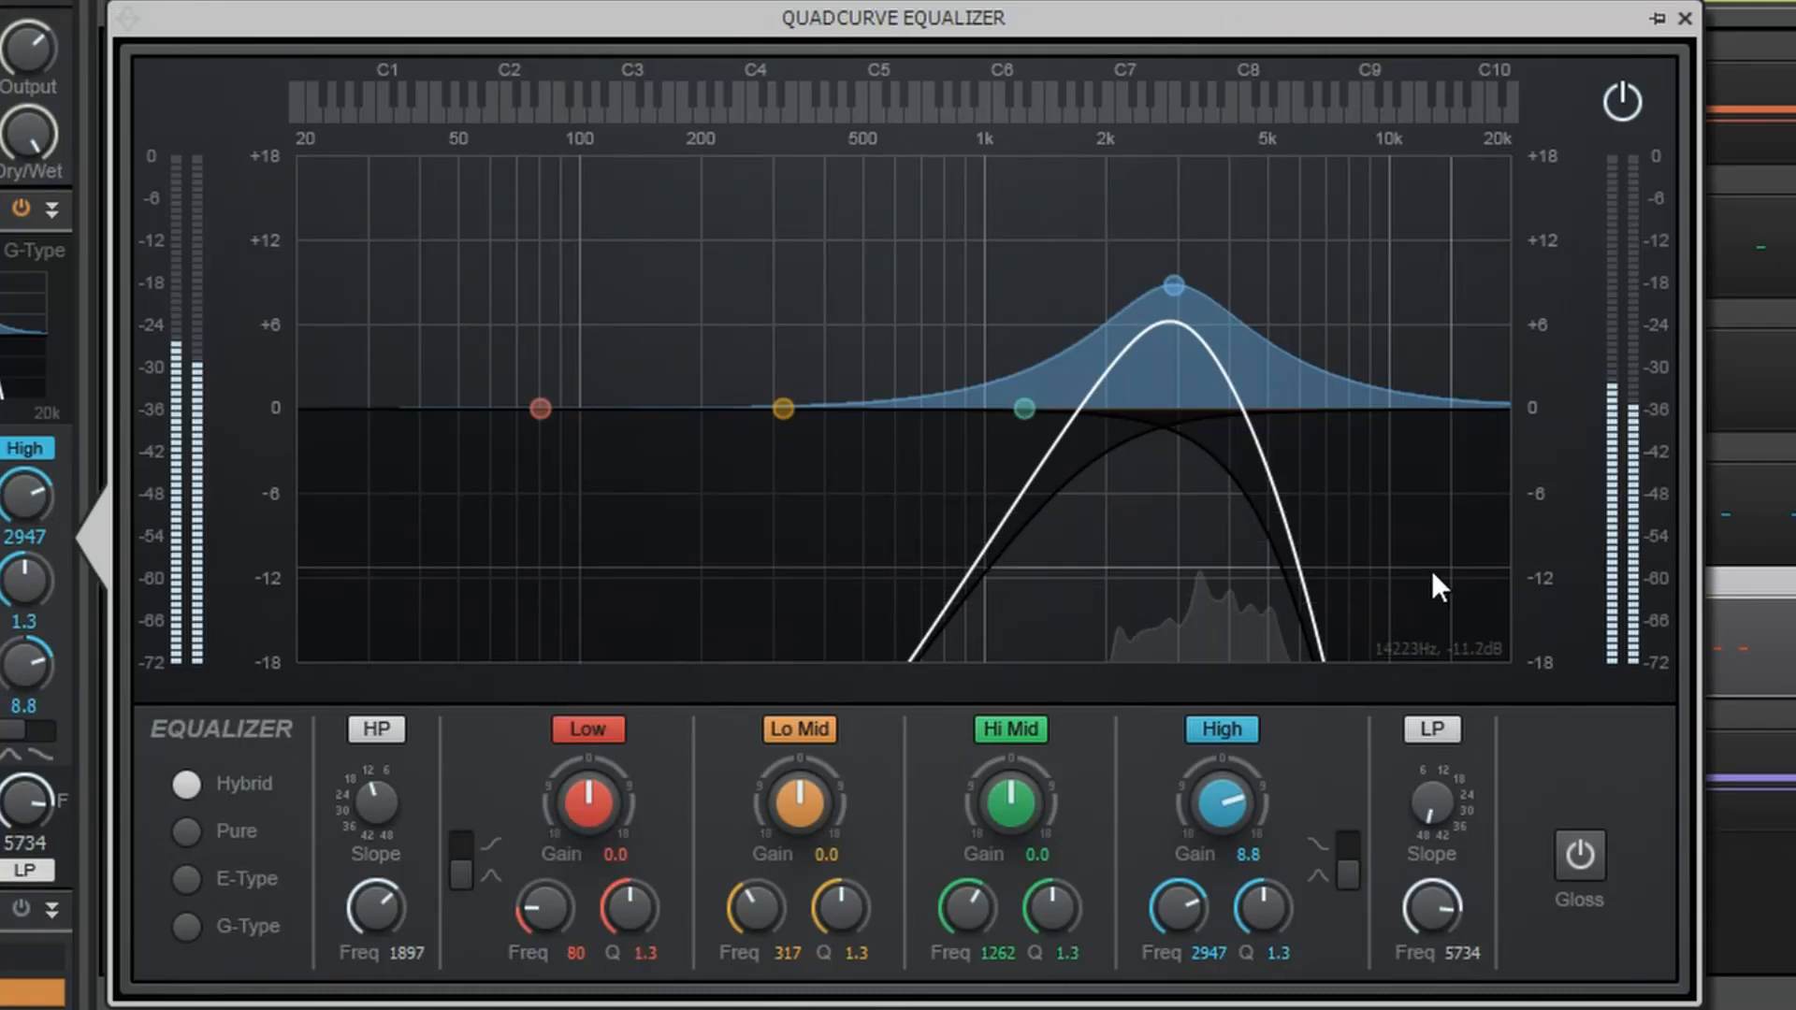
pyautogui.click(1684, 17)
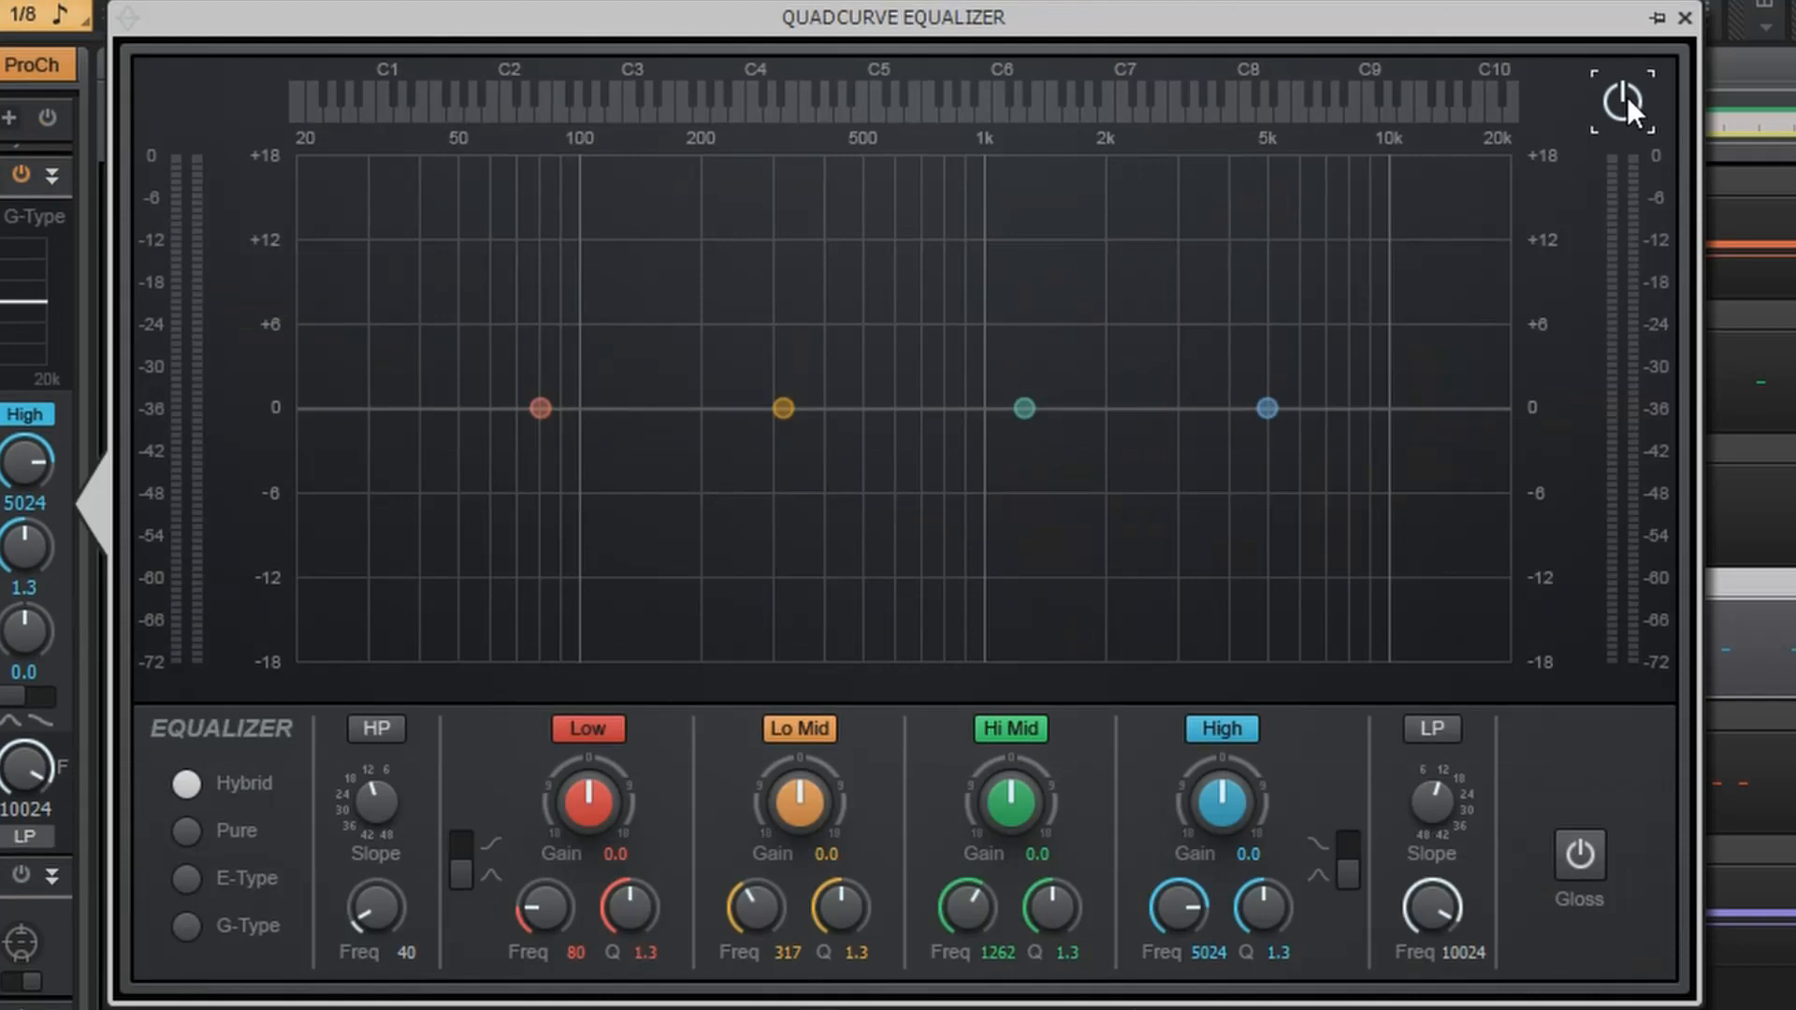
# - Enable the Perc track's EQ: high-pass 391 Hz, low-pass 6019 Hz, Hi Mid 2.4 dB at 1172 Hz, High -1.7 dB at 4357 Hz
pyautogui.click(1621, 101)
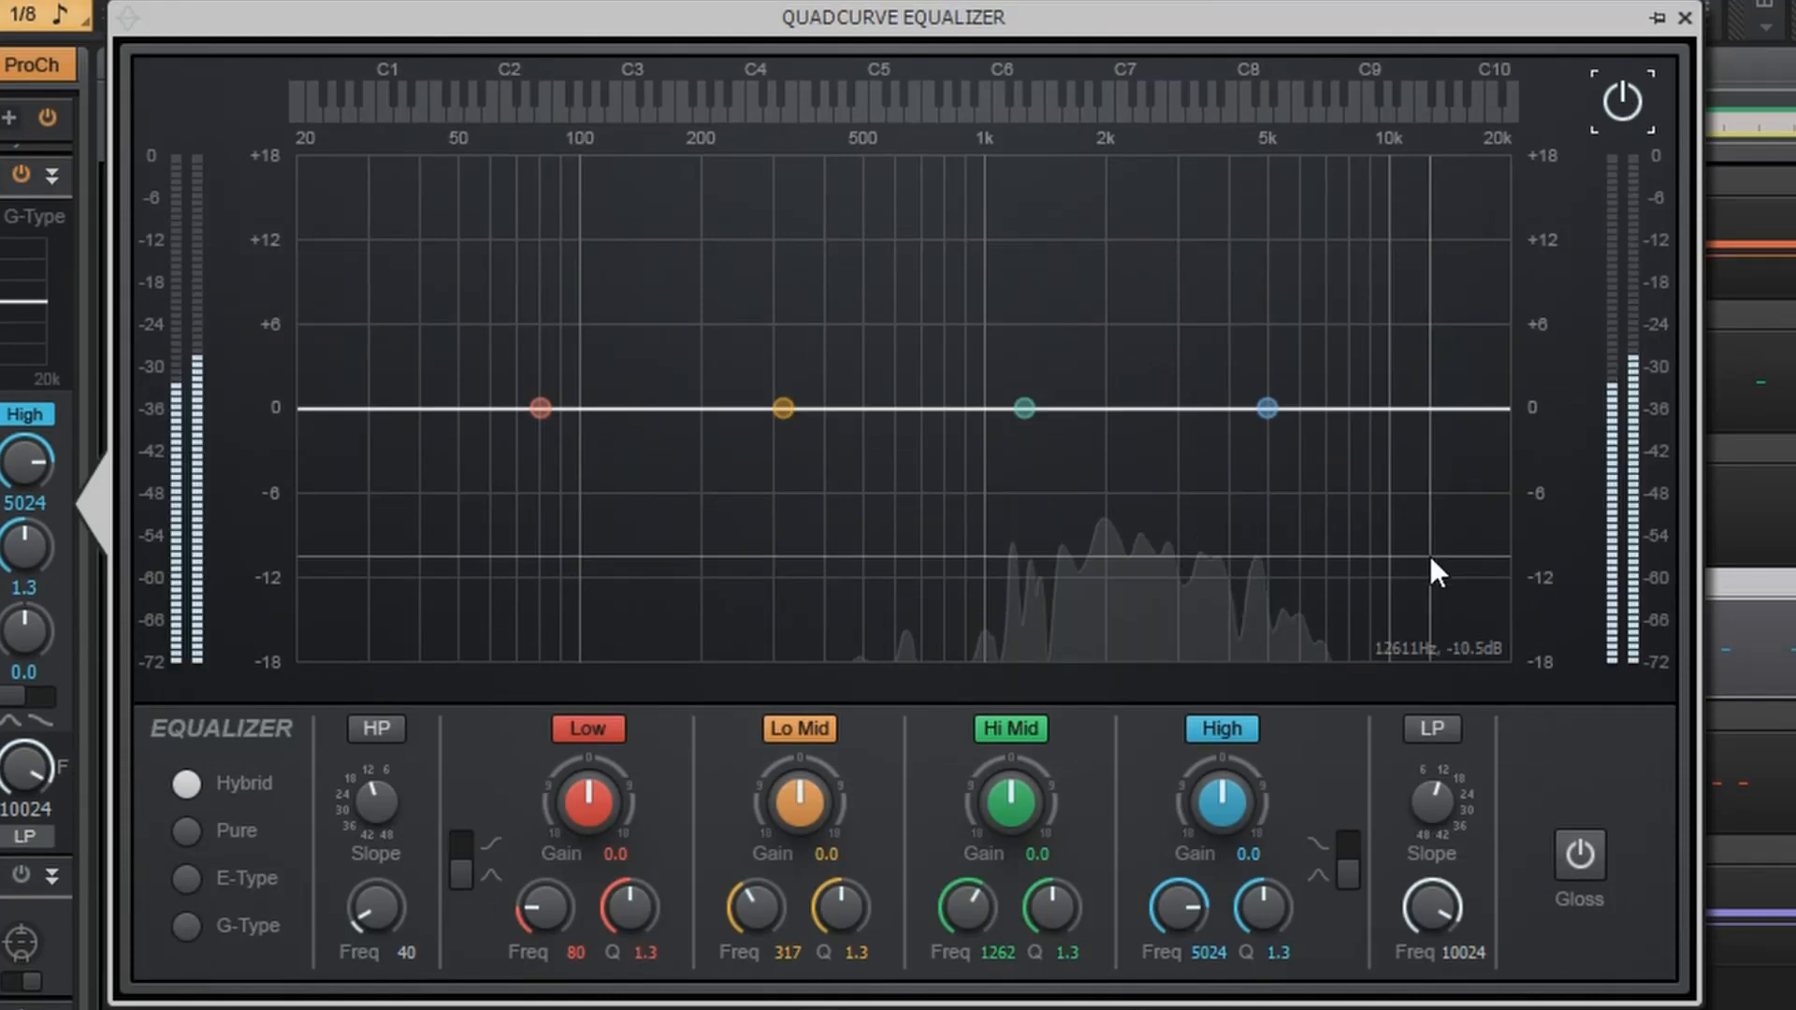
pyautogui.click(1436, 729)
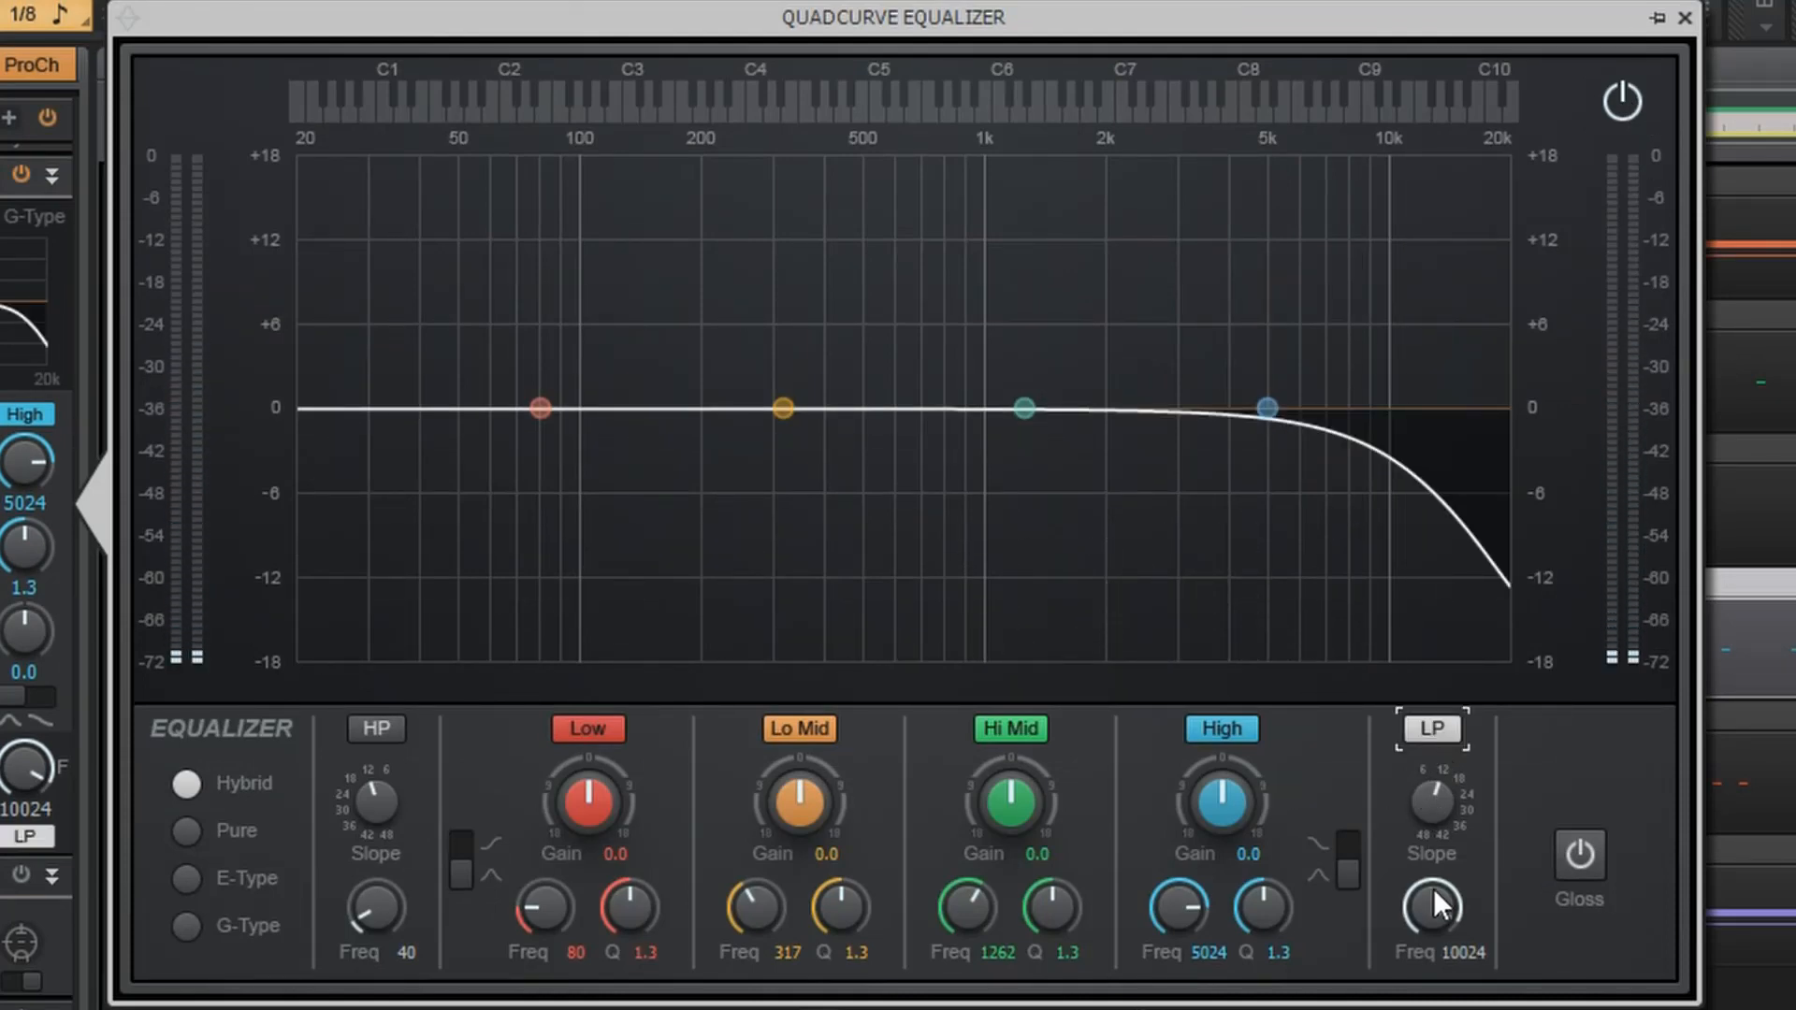
pyautogui.moveTo(1431, 905); pyautogui.dragTo(1431, 935)
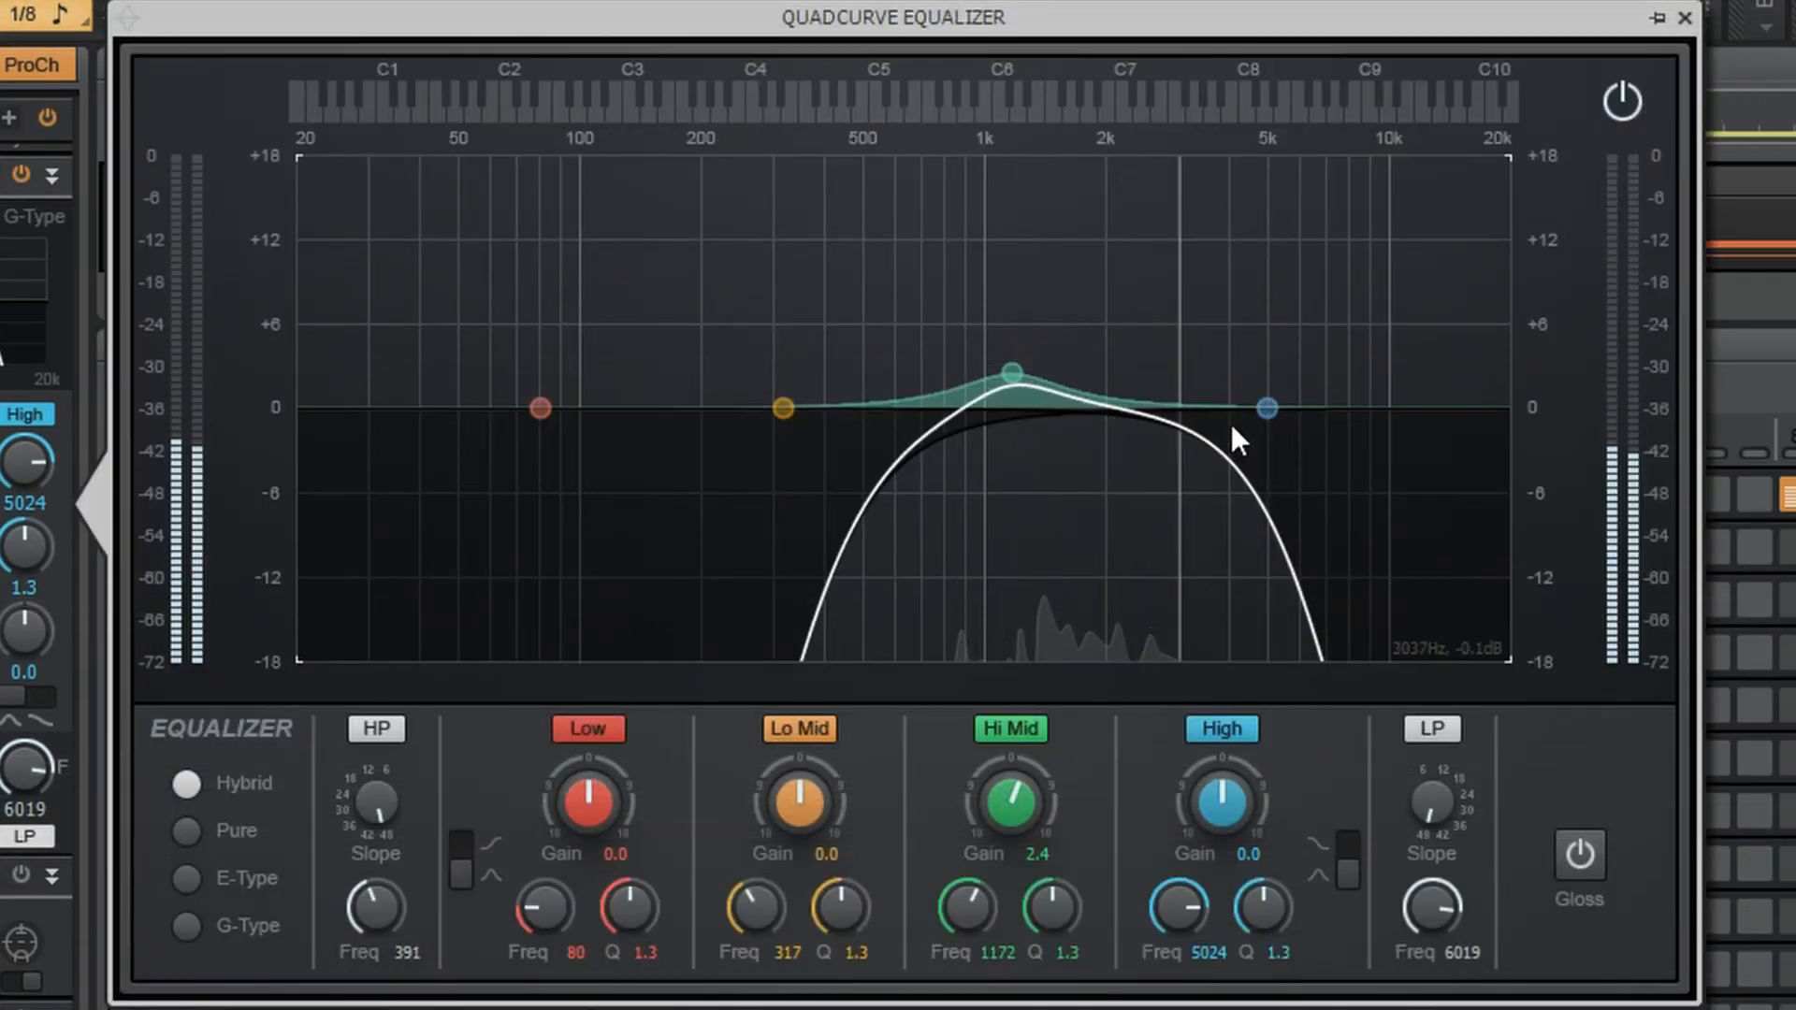
pyautogui.moveTo(1268, 404); pyautogui.dragTo(1247, 431)
pyautogui.click(1684, 16)
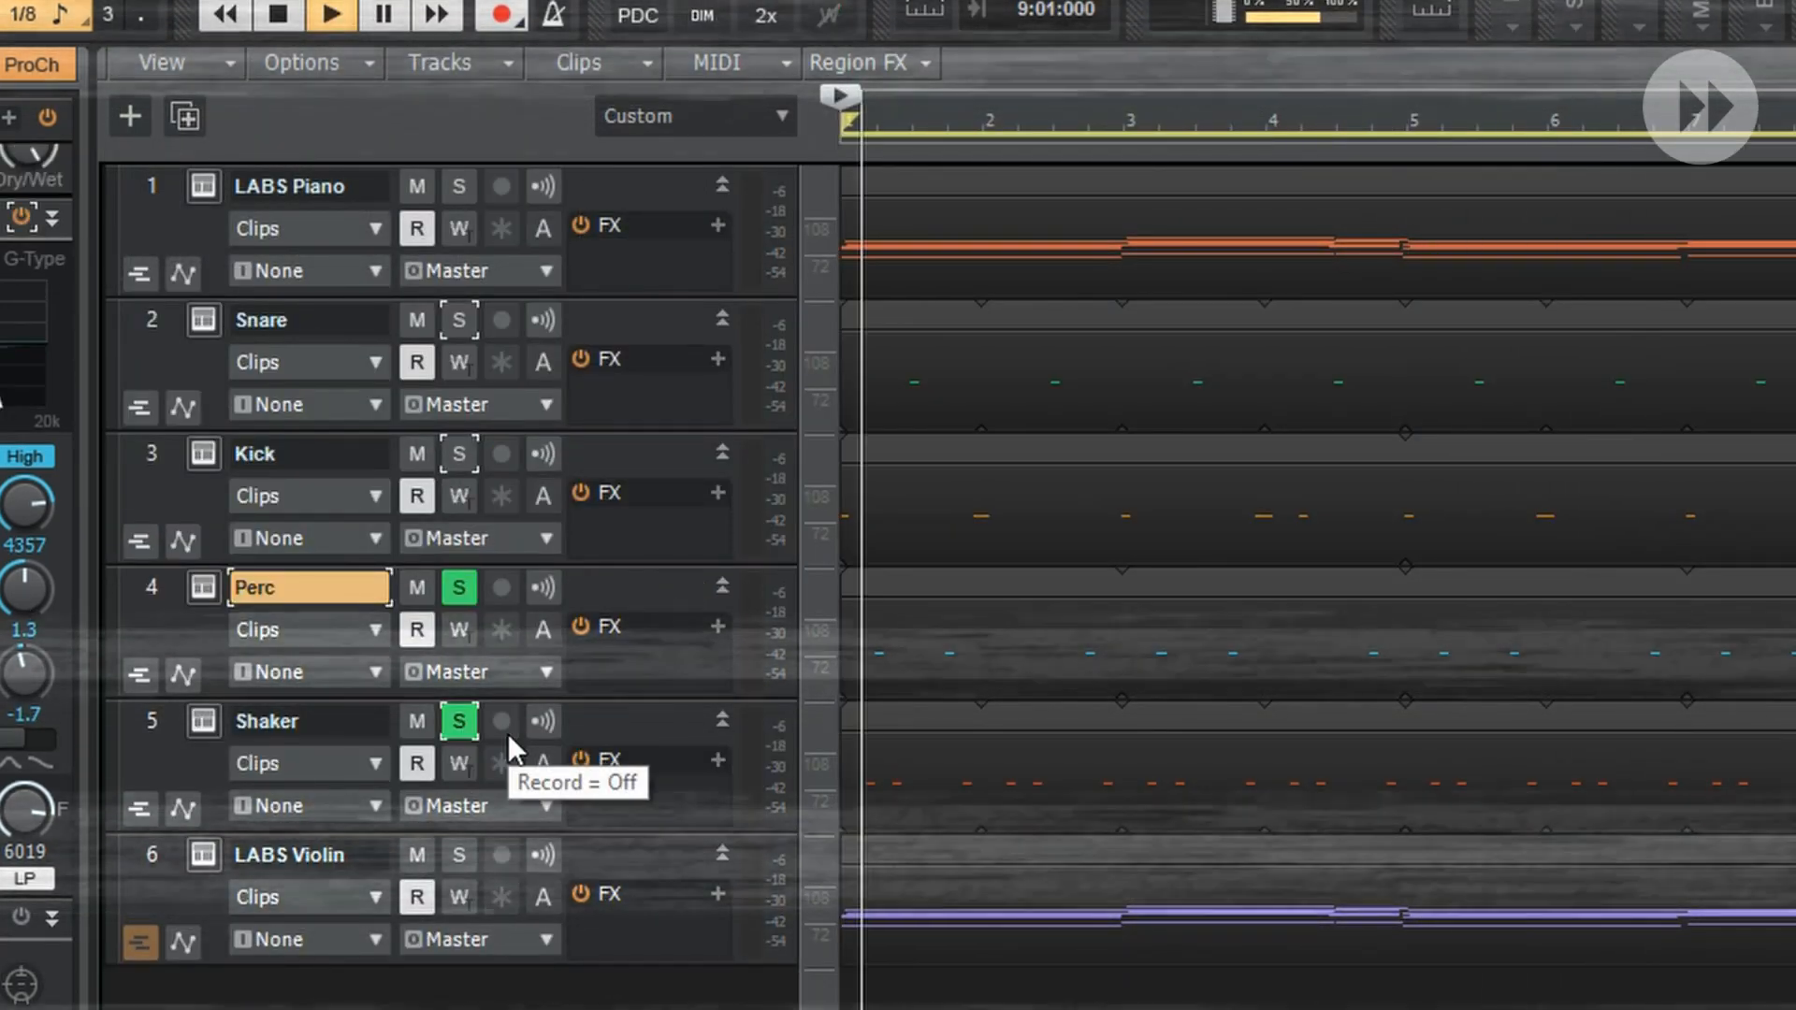
# - Balance the soloed Perc and Shaker tracks, panning Perc 26% left and Shaker 27% right
pyautogui.press('space')
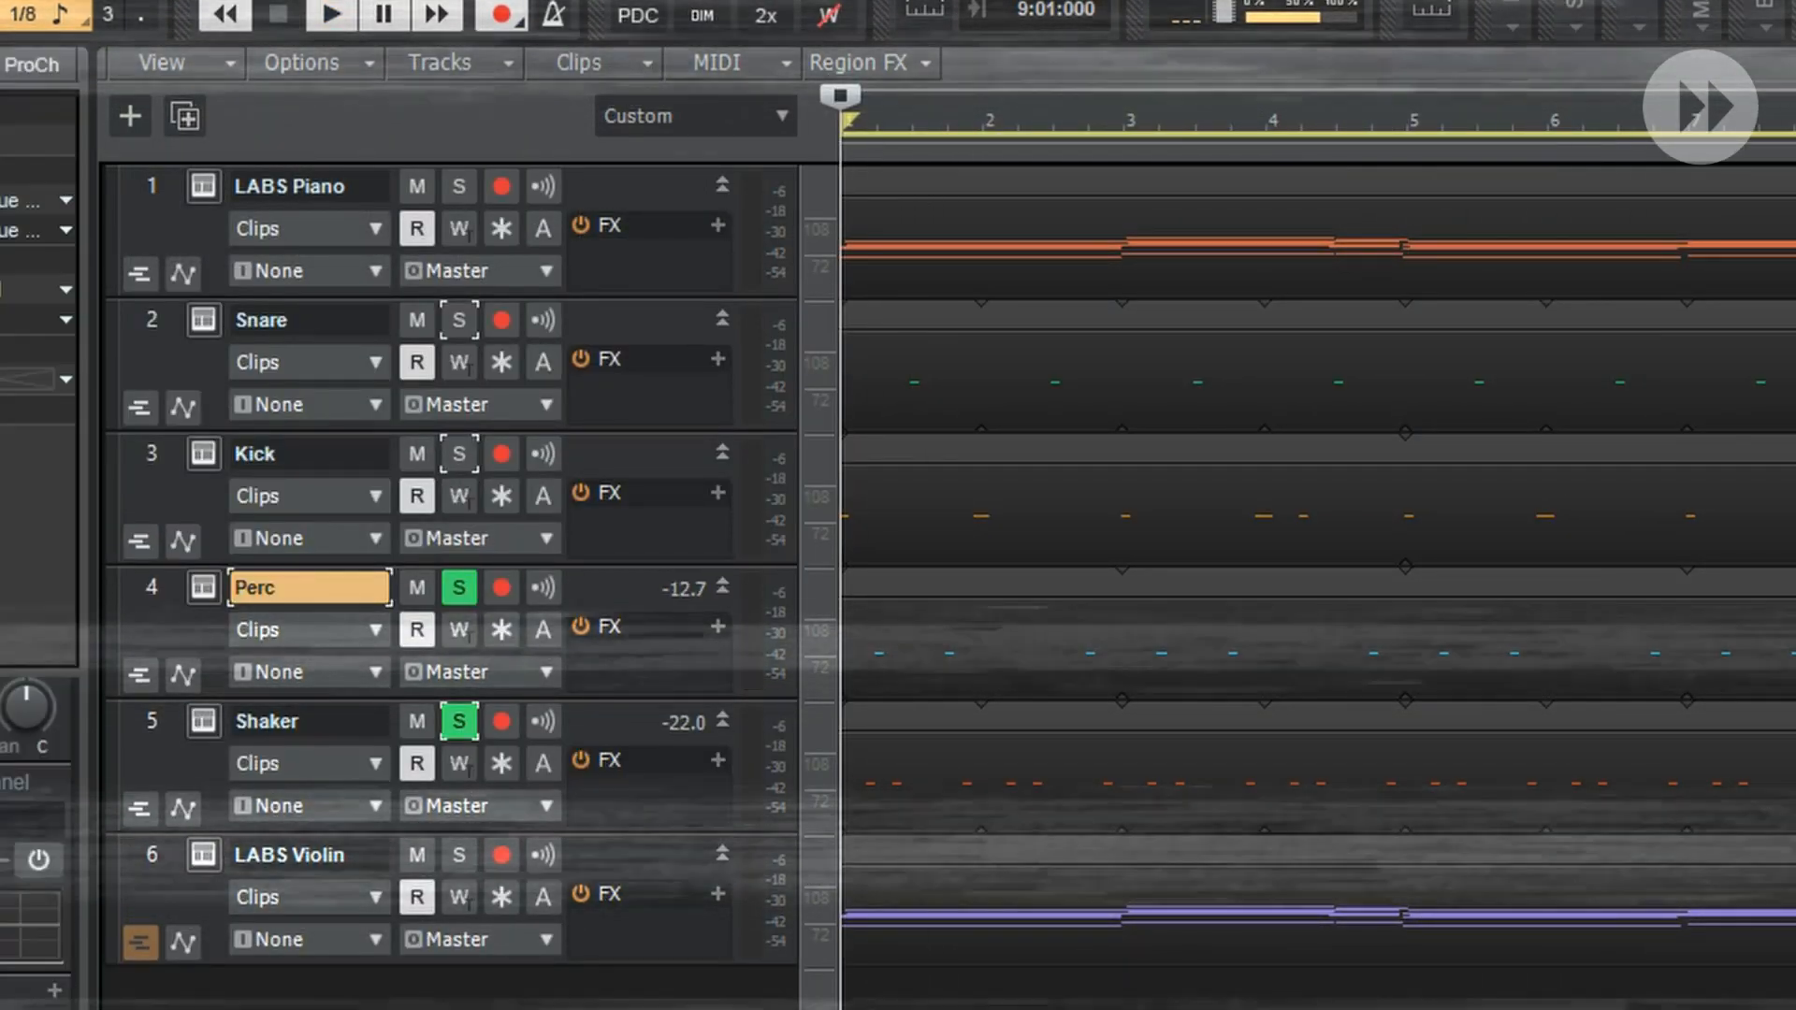
pyautogui.click(154, 724)
pyautogui.click(152, 588)
pyautogui.click(152, 722)
pyautogui.press('space')
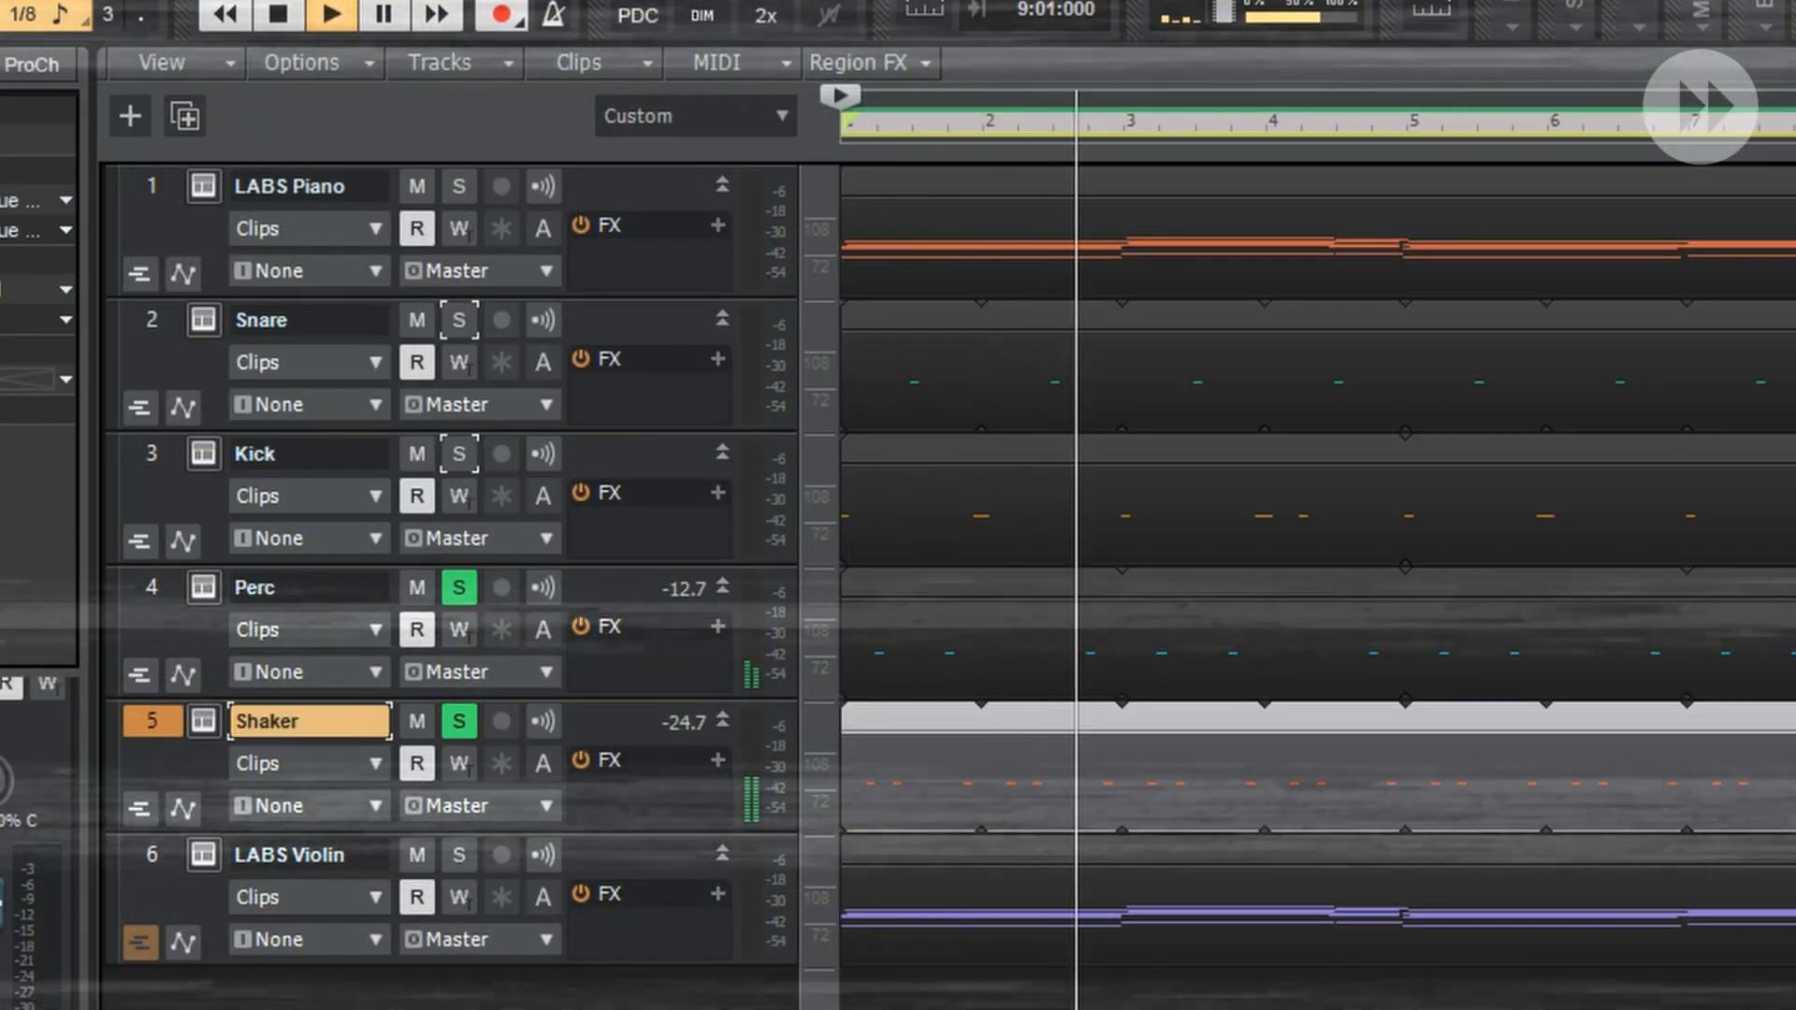
pyautogui.click(152, 589)
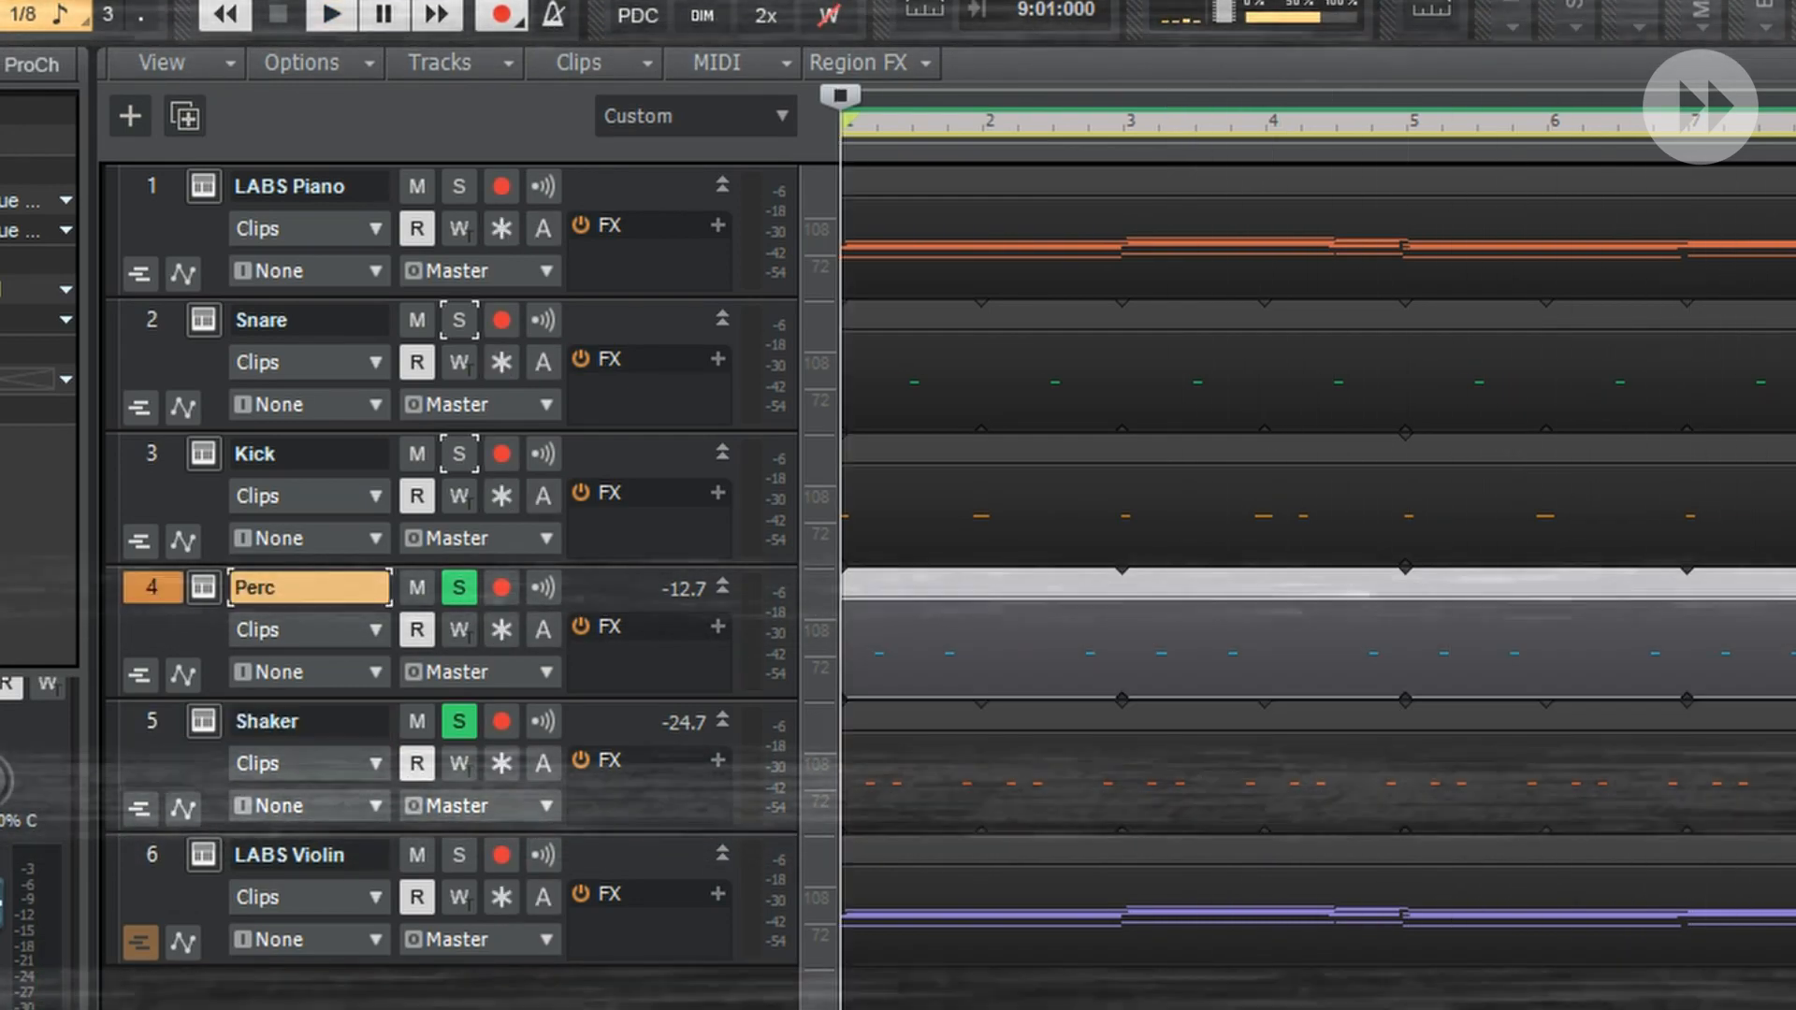
pyautogui.click(153, 722)
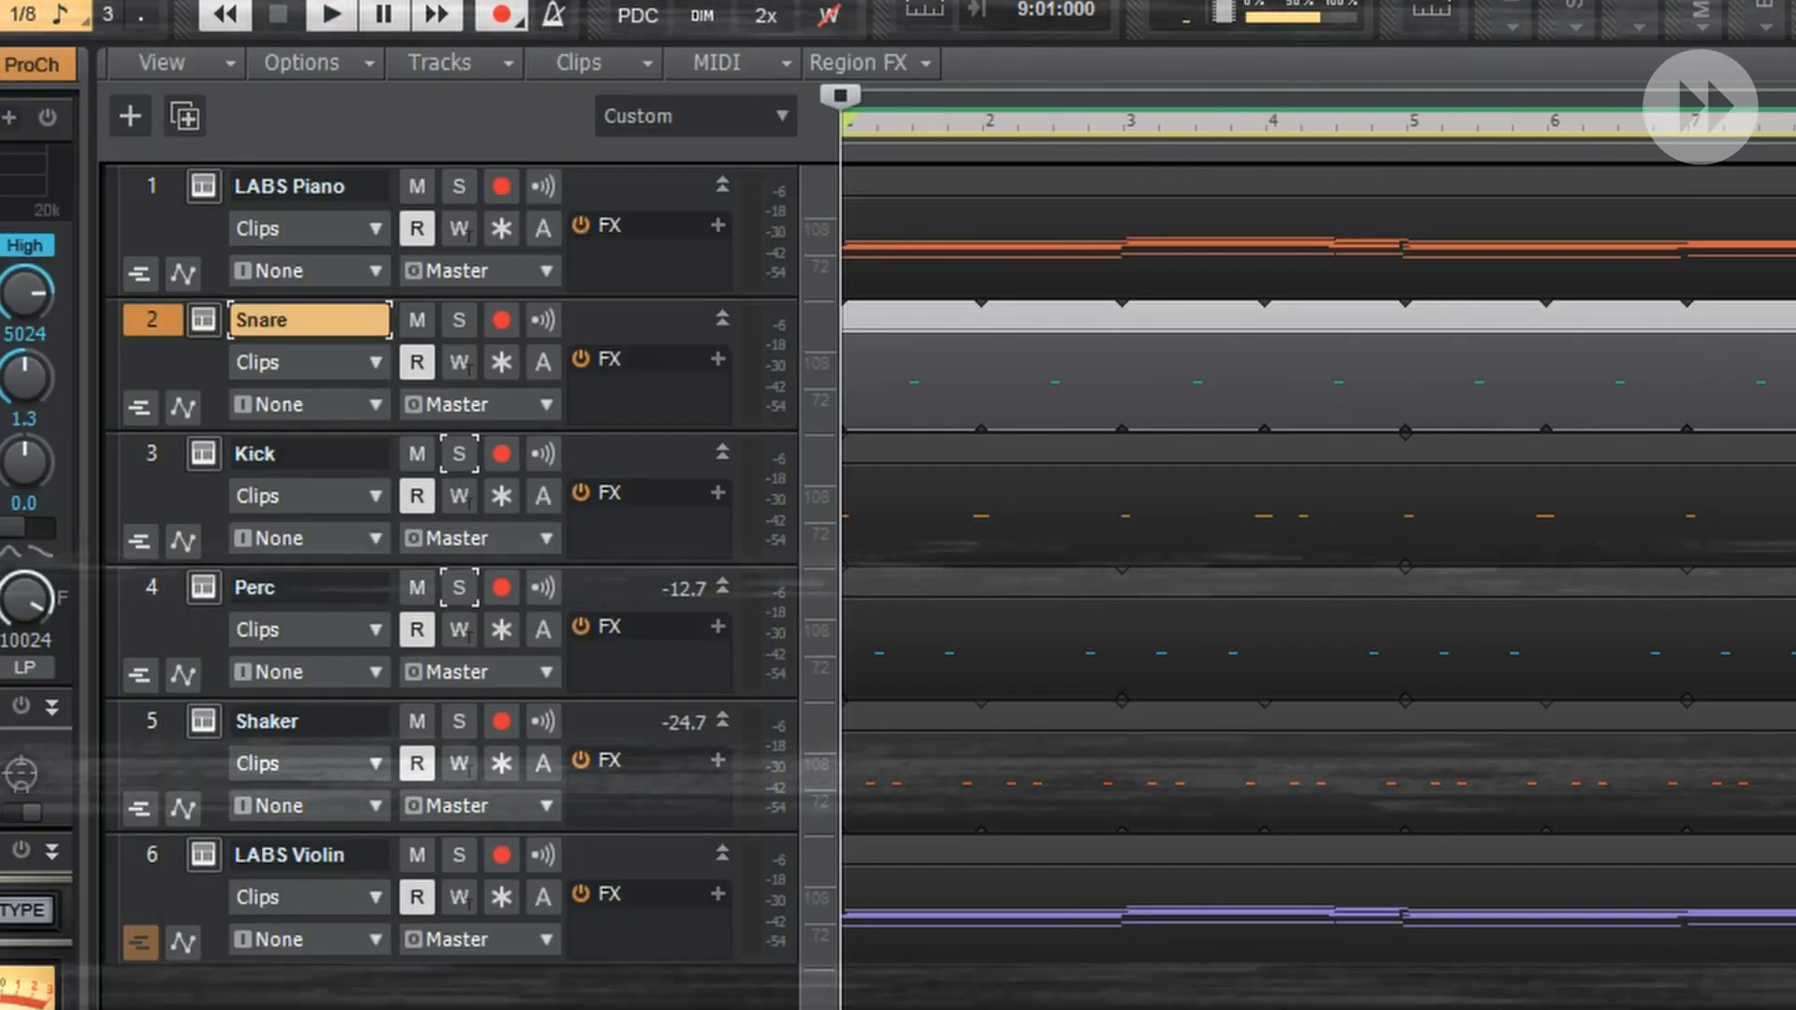
# - Enable the Snare track's EQ with high-pass at 111 Hz, low-pass at 5734 Hz and the Lo Mid band boosted 4.8 dB at 222 Hz
pyautogui.scroll(4, 28, 599)
pyautogui.click(114, 320)
pyautogui.click(61, 468)
pyautogui.click(1624, 131)
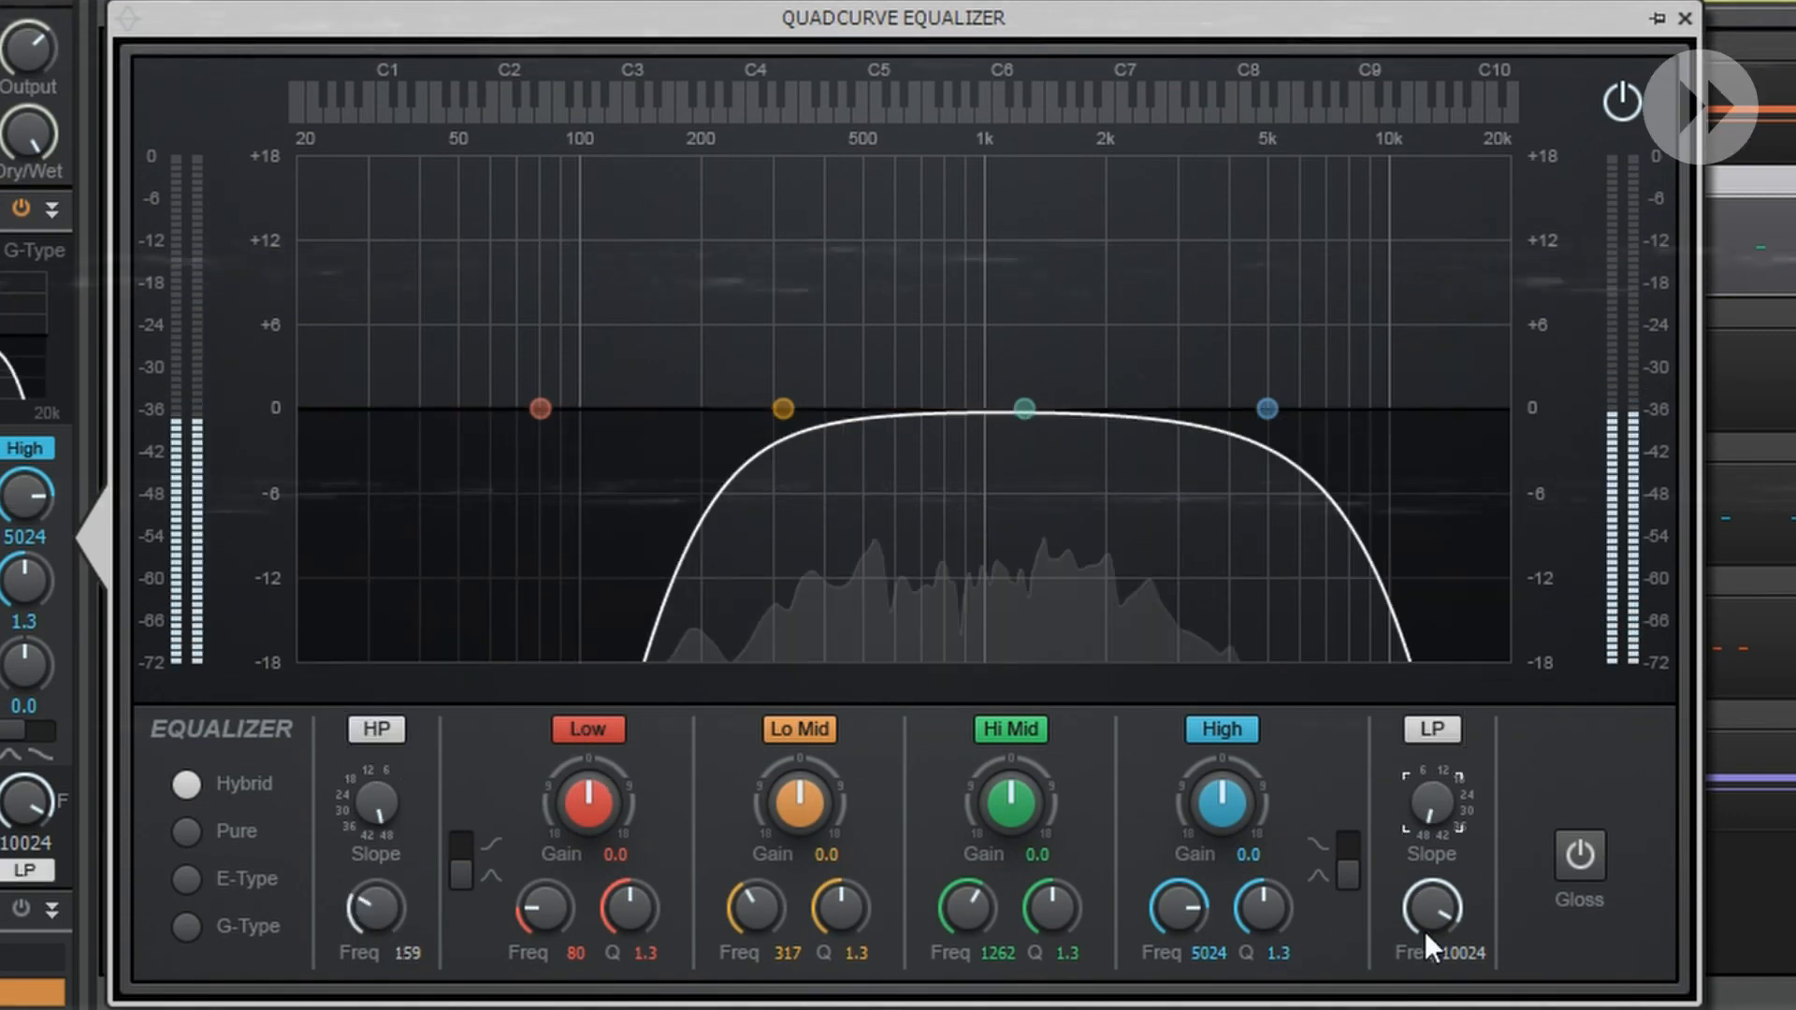
pyautogui.moveTo(783, 408)
pyautogui.mouseDown()
pyautogui.moveTo(690, 373)
pyautogui.moveTo(697, 322)
pyautogui.moveTo(719, 339)
pyautogui.mouseUp()
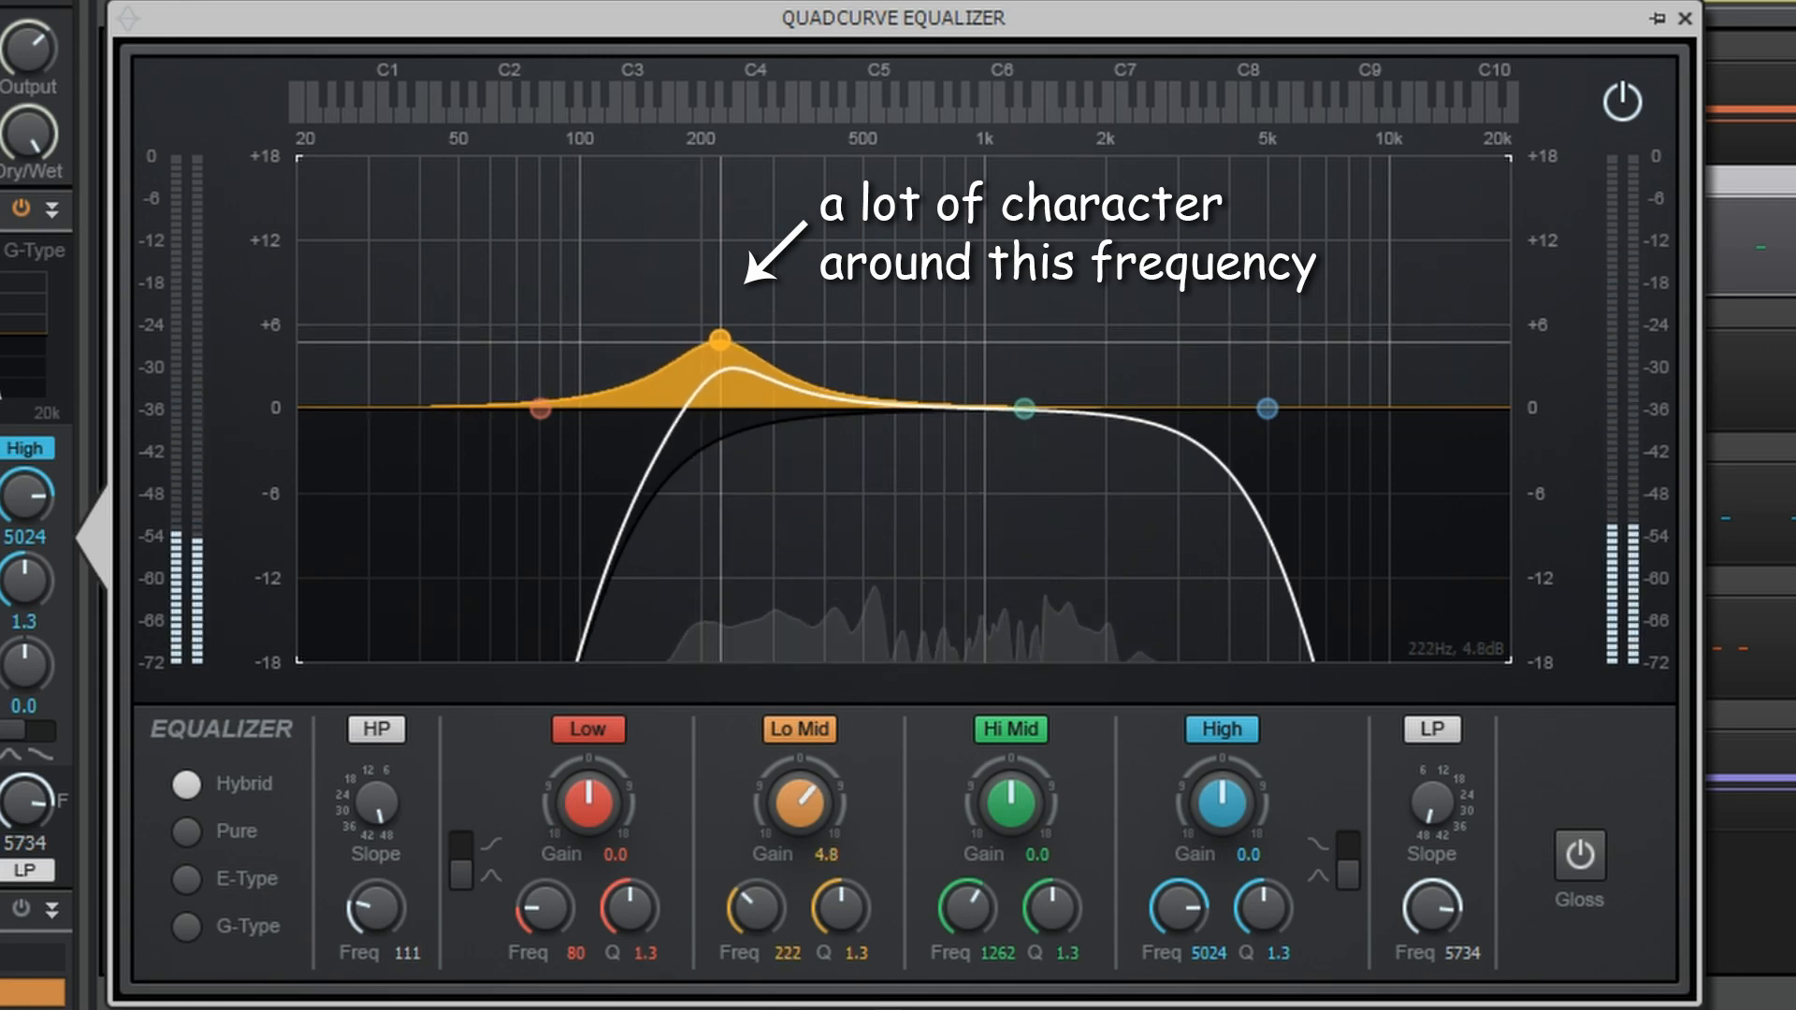
pyautogui.click(1683, 17)
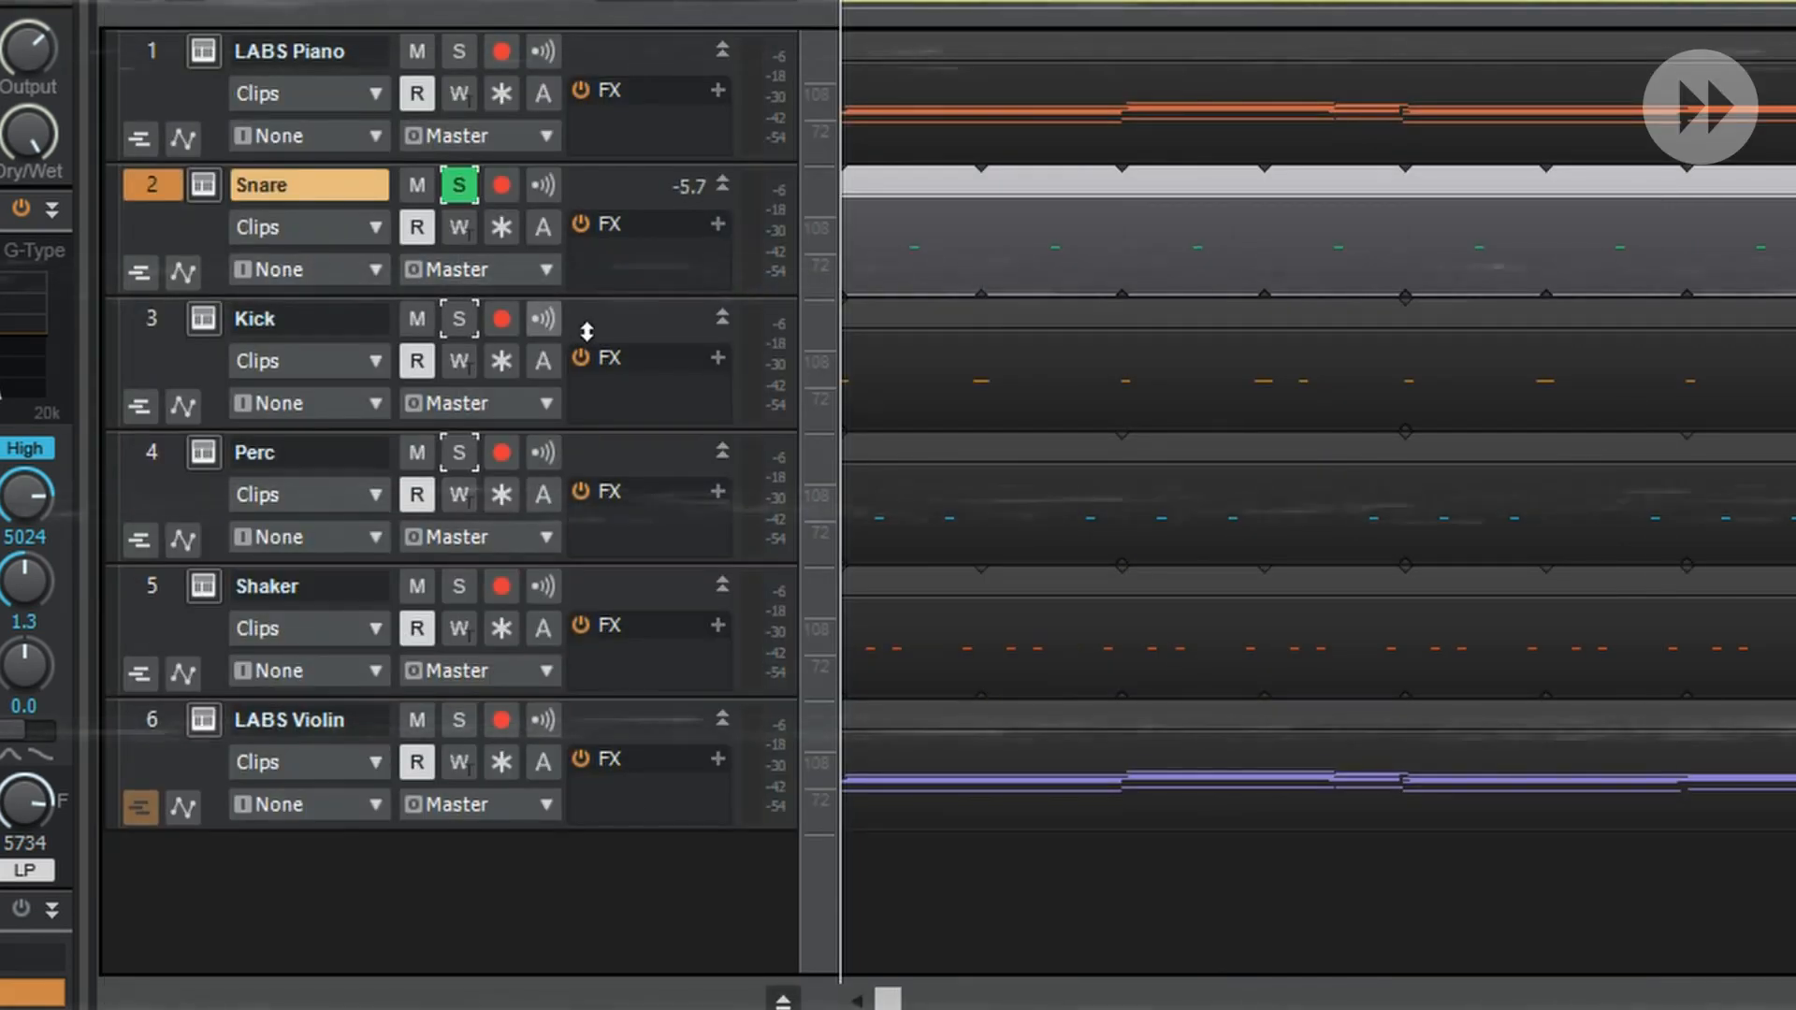
# - Turn on the low-pass filter in the Kick track's EQ and adjust its frequency and slope
pyautogui.click(586, 331)
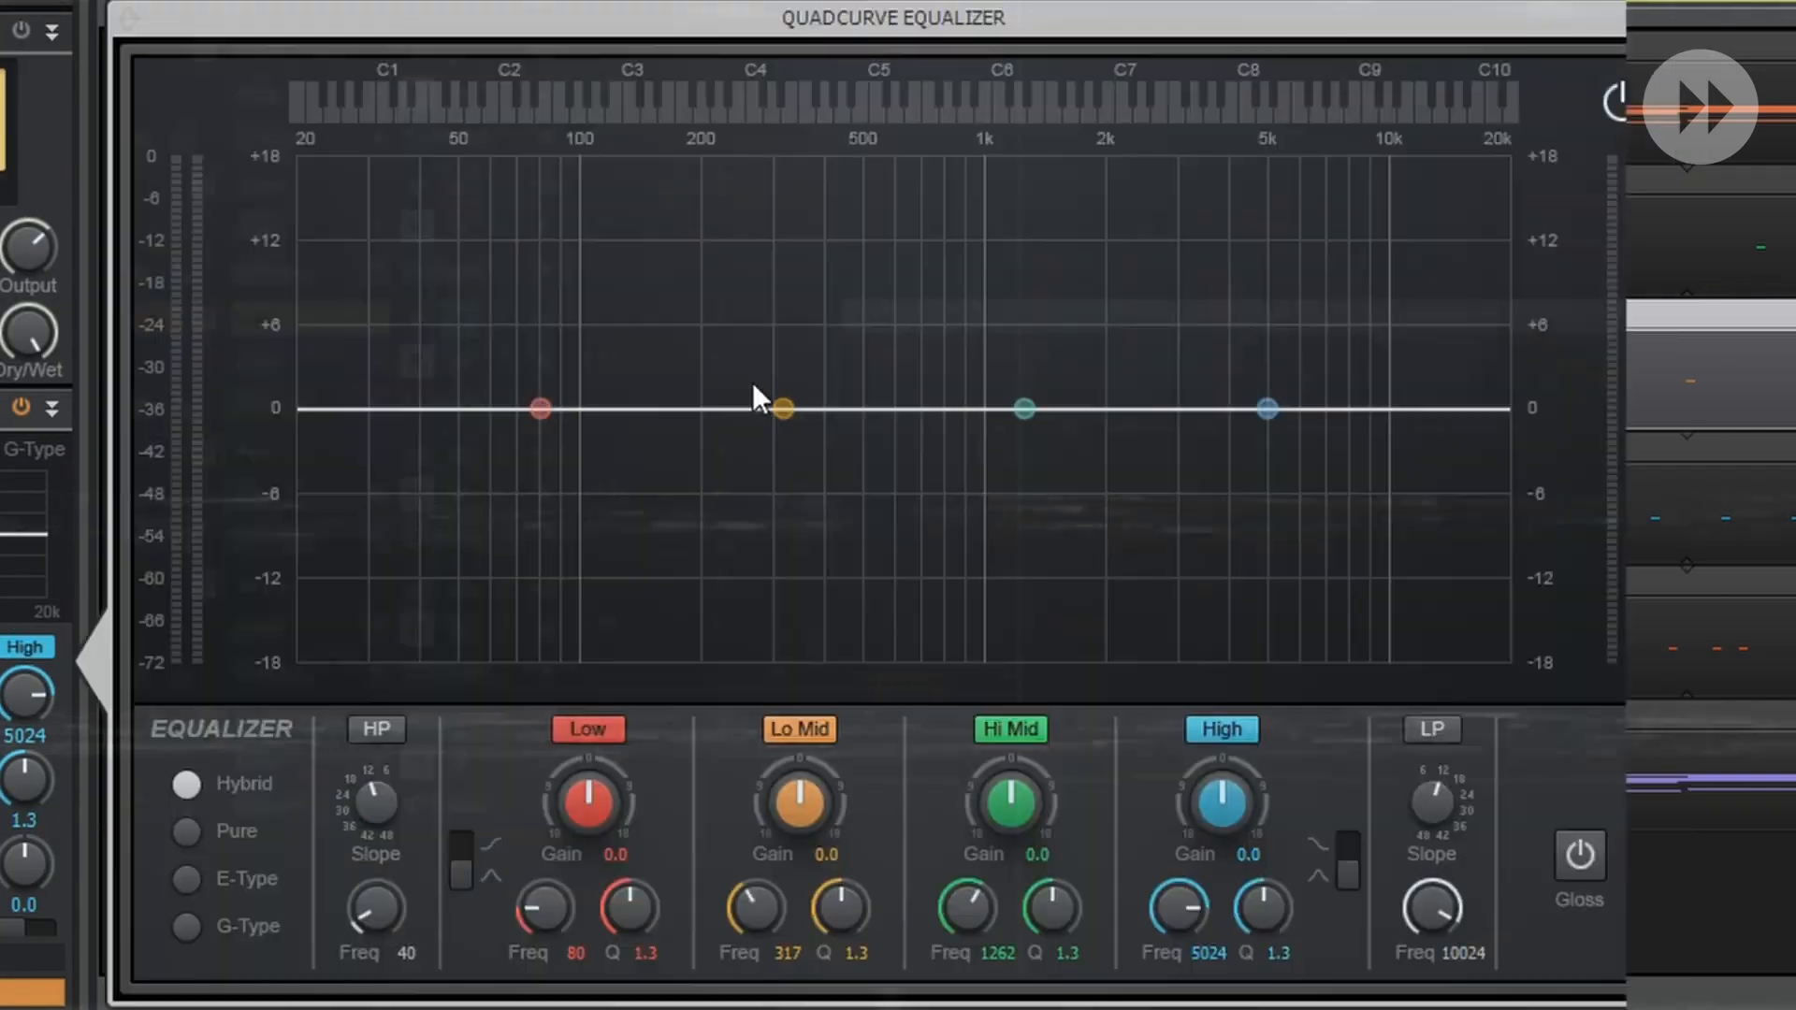
pyautogui.click(1432, 730)
pyautogui.moveTo(1439, 889); pyautogui.dragTo(1445, 900)
pyautogui.moveTo(1432, 803); pyautogui.dragTo(1432, 767)
pyautogui.moveTo(1432, 907); pyautogui.dragTo(1432, 888)
pyautogui.moveTo(1432, 802); pyautogui.dragTo(1432, 832)
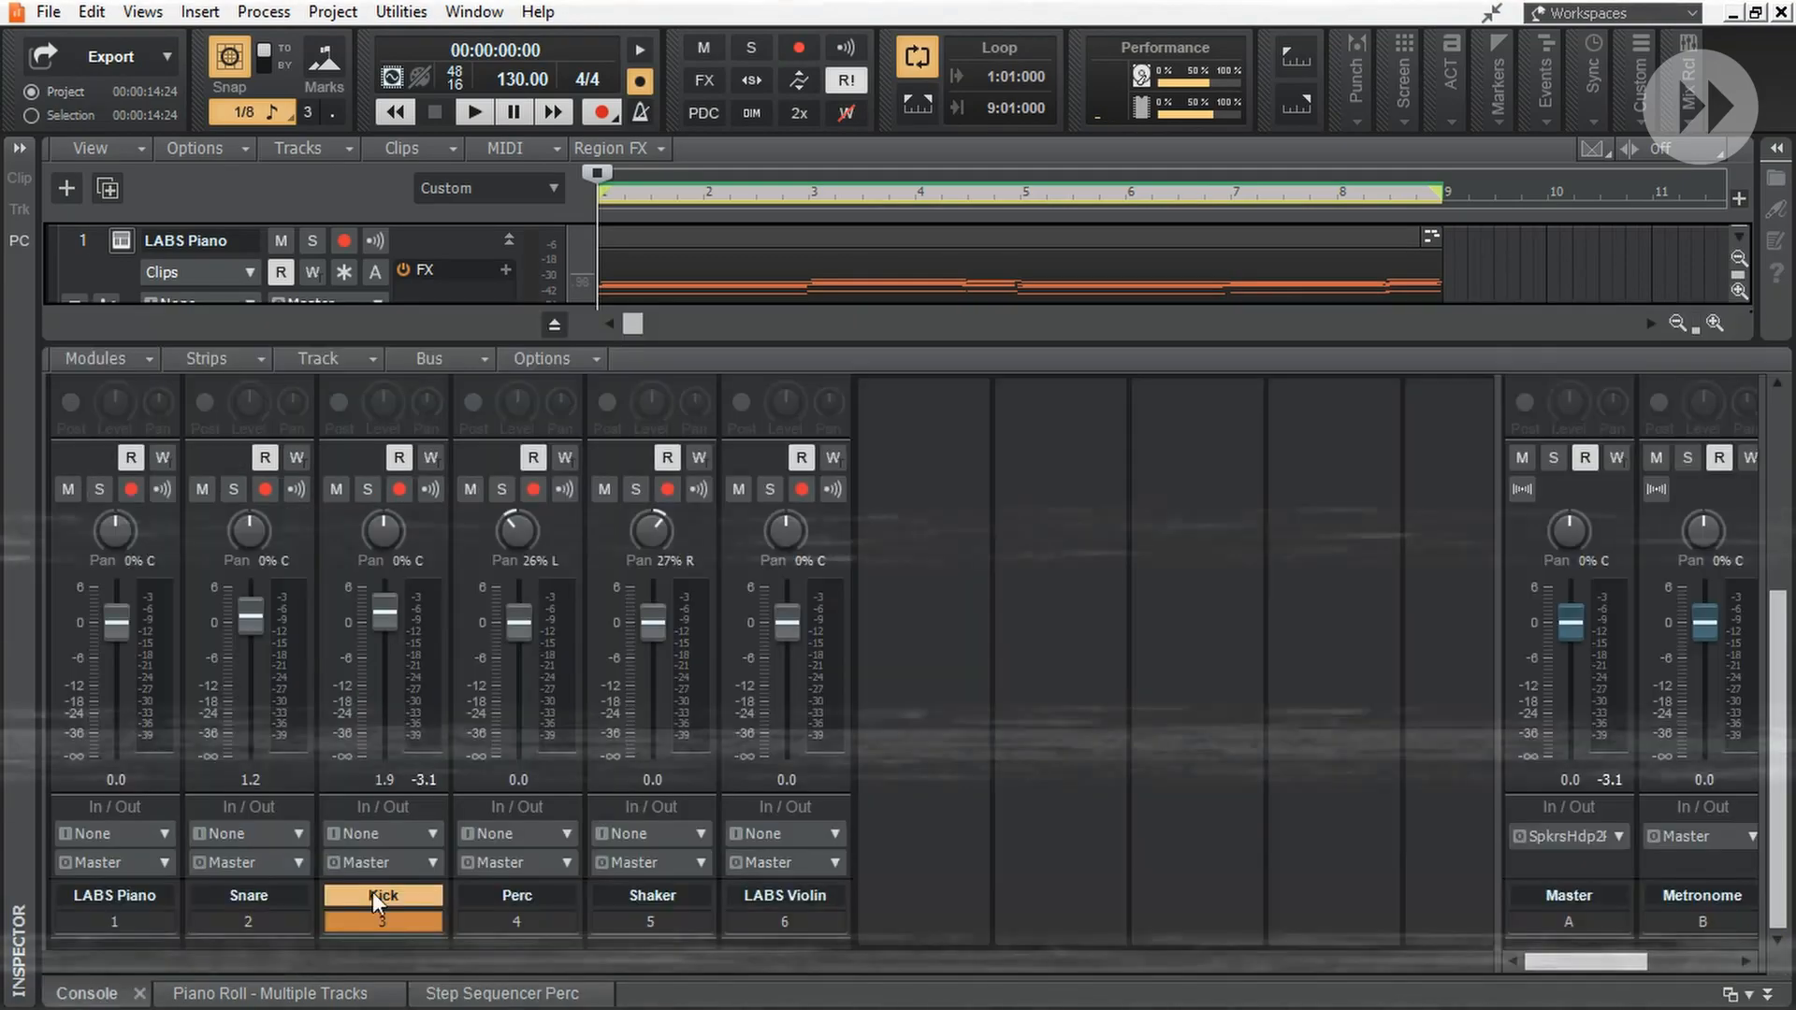
# - Select the Snare, Kick, Perc and Shaker strips in the console and create a bus named Drums
pyautogui.moveTo(248, 922); pyautogui.dragTo(669, 924)
pyautogui.moveTo(1499, 795); pyautogui.dragTo(1017, 795)
pyautogui.doubleClick(1476, 900)
pyautogui.write('Drums')
# - Route the selected drum tracks' audio outputs to the Drums bus and dip the Low band of its EQ at about 105 Hz
pyautogui.click(701, 863)
pyautogui.click(828, 754)
pyautogui.click(998, 542)
pyautogui.click(804, 646)
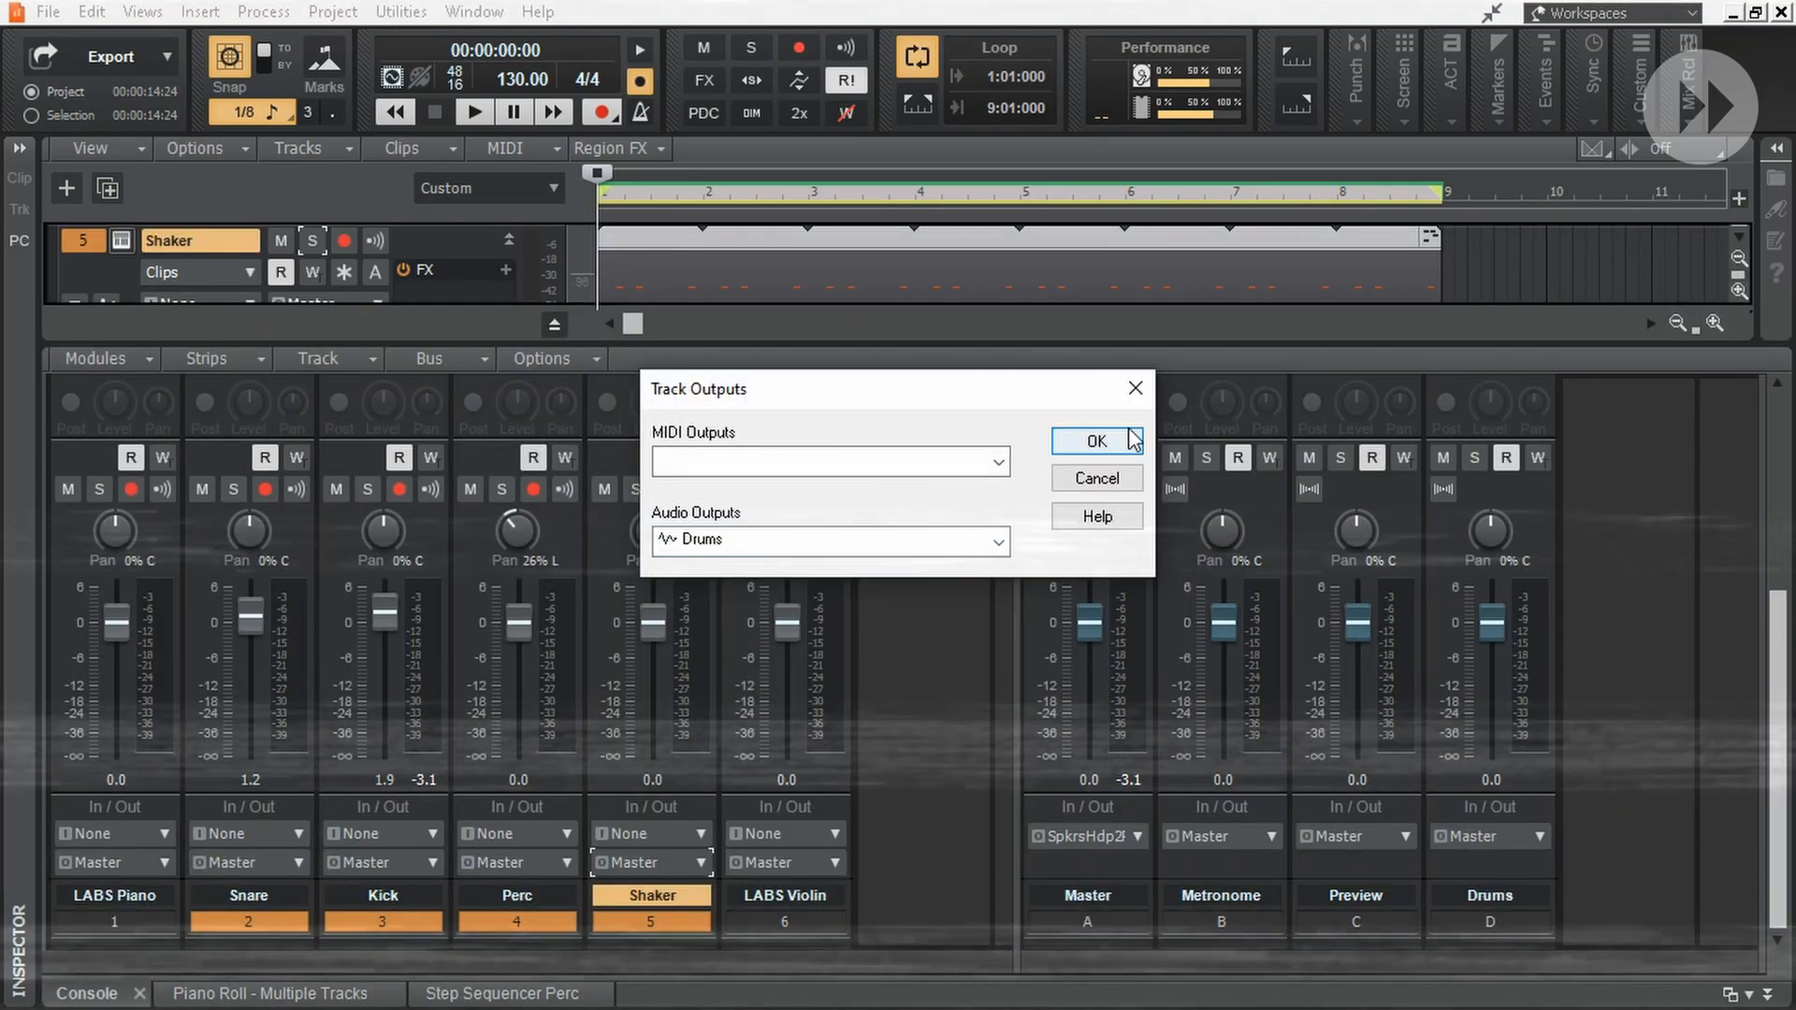
pyautogui.click(1096, 440)
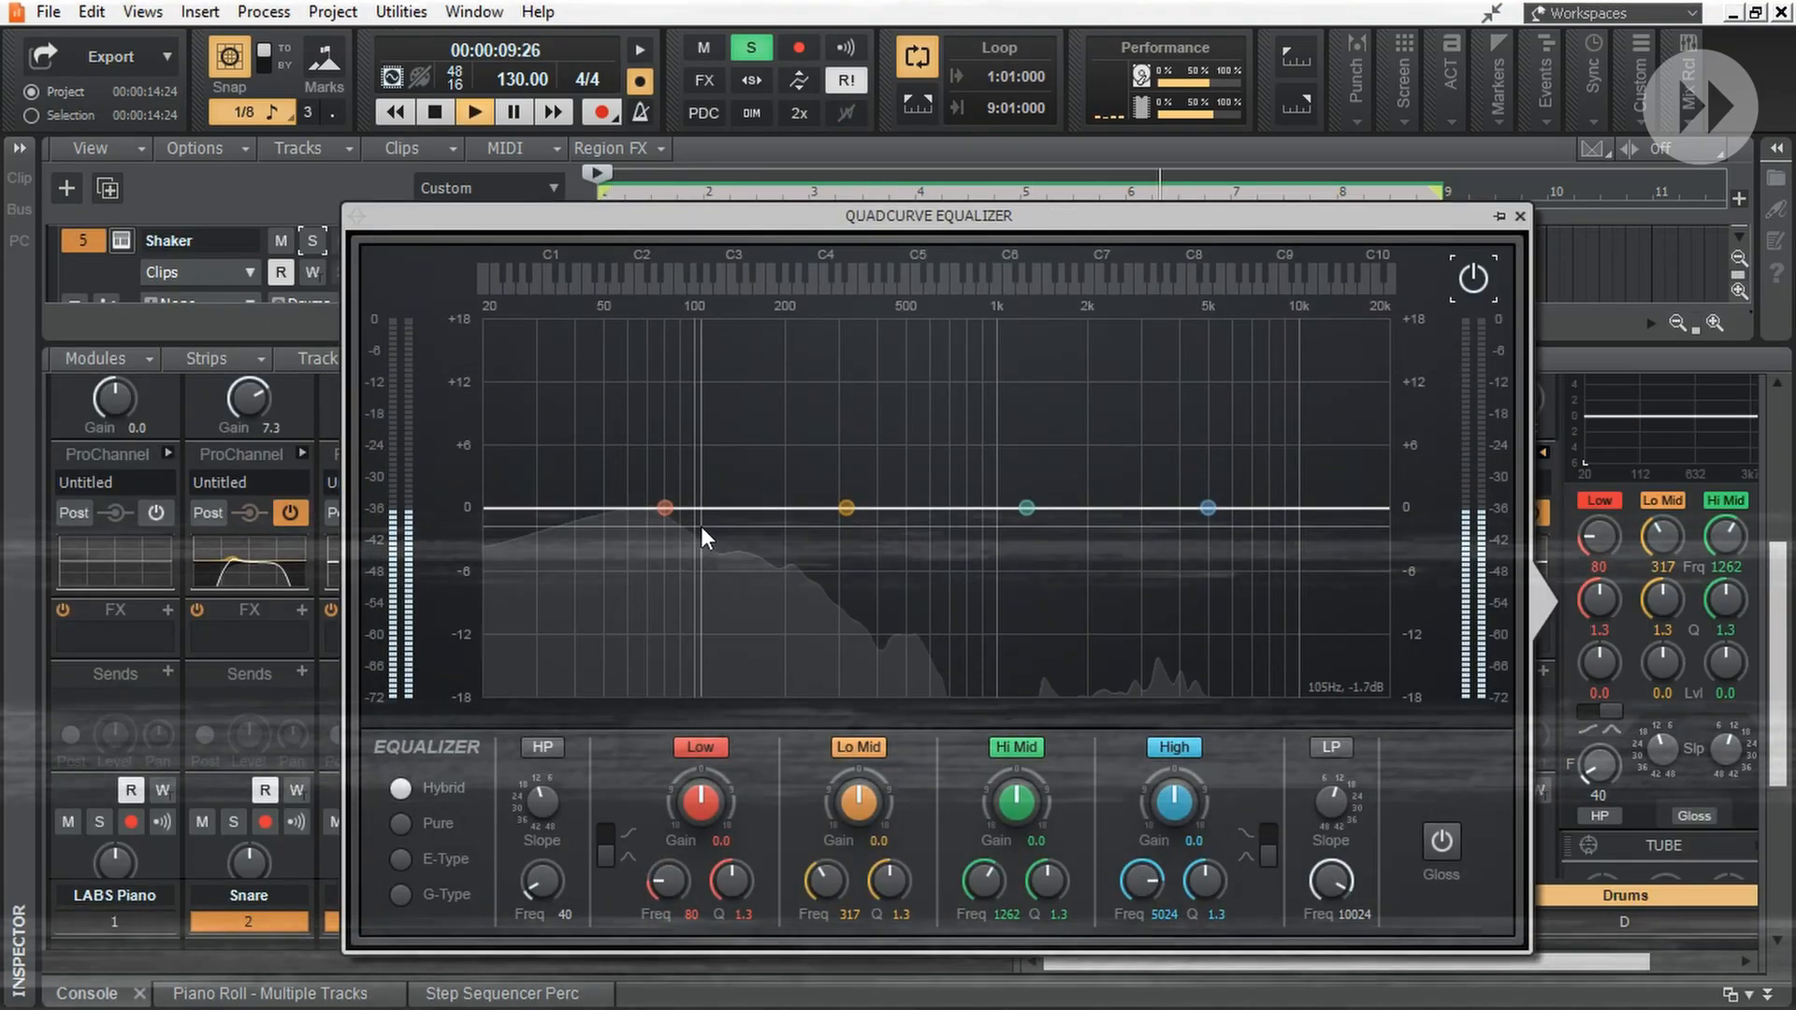
pyautogui.moveTo(664, 508); pyautogui.dragTo(701, 552)
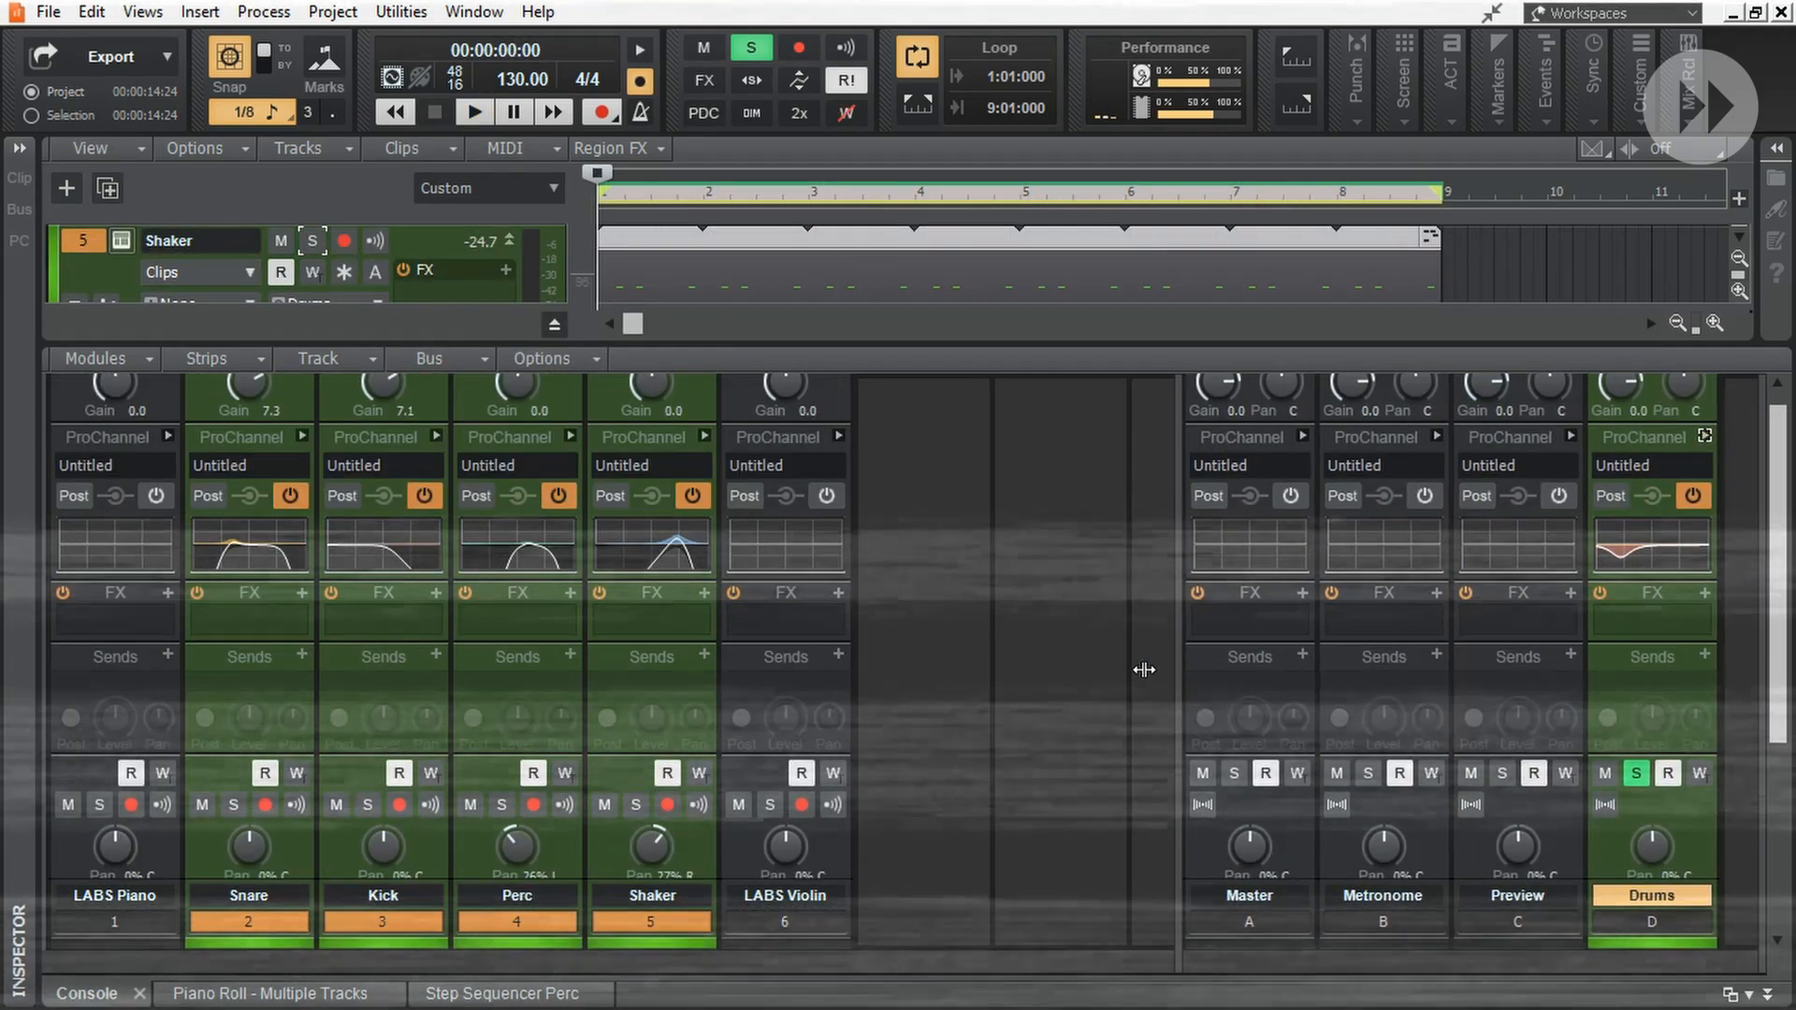
pyautogui.moveTo(1143, 669); pyautogui.dragTo(1158, 669)
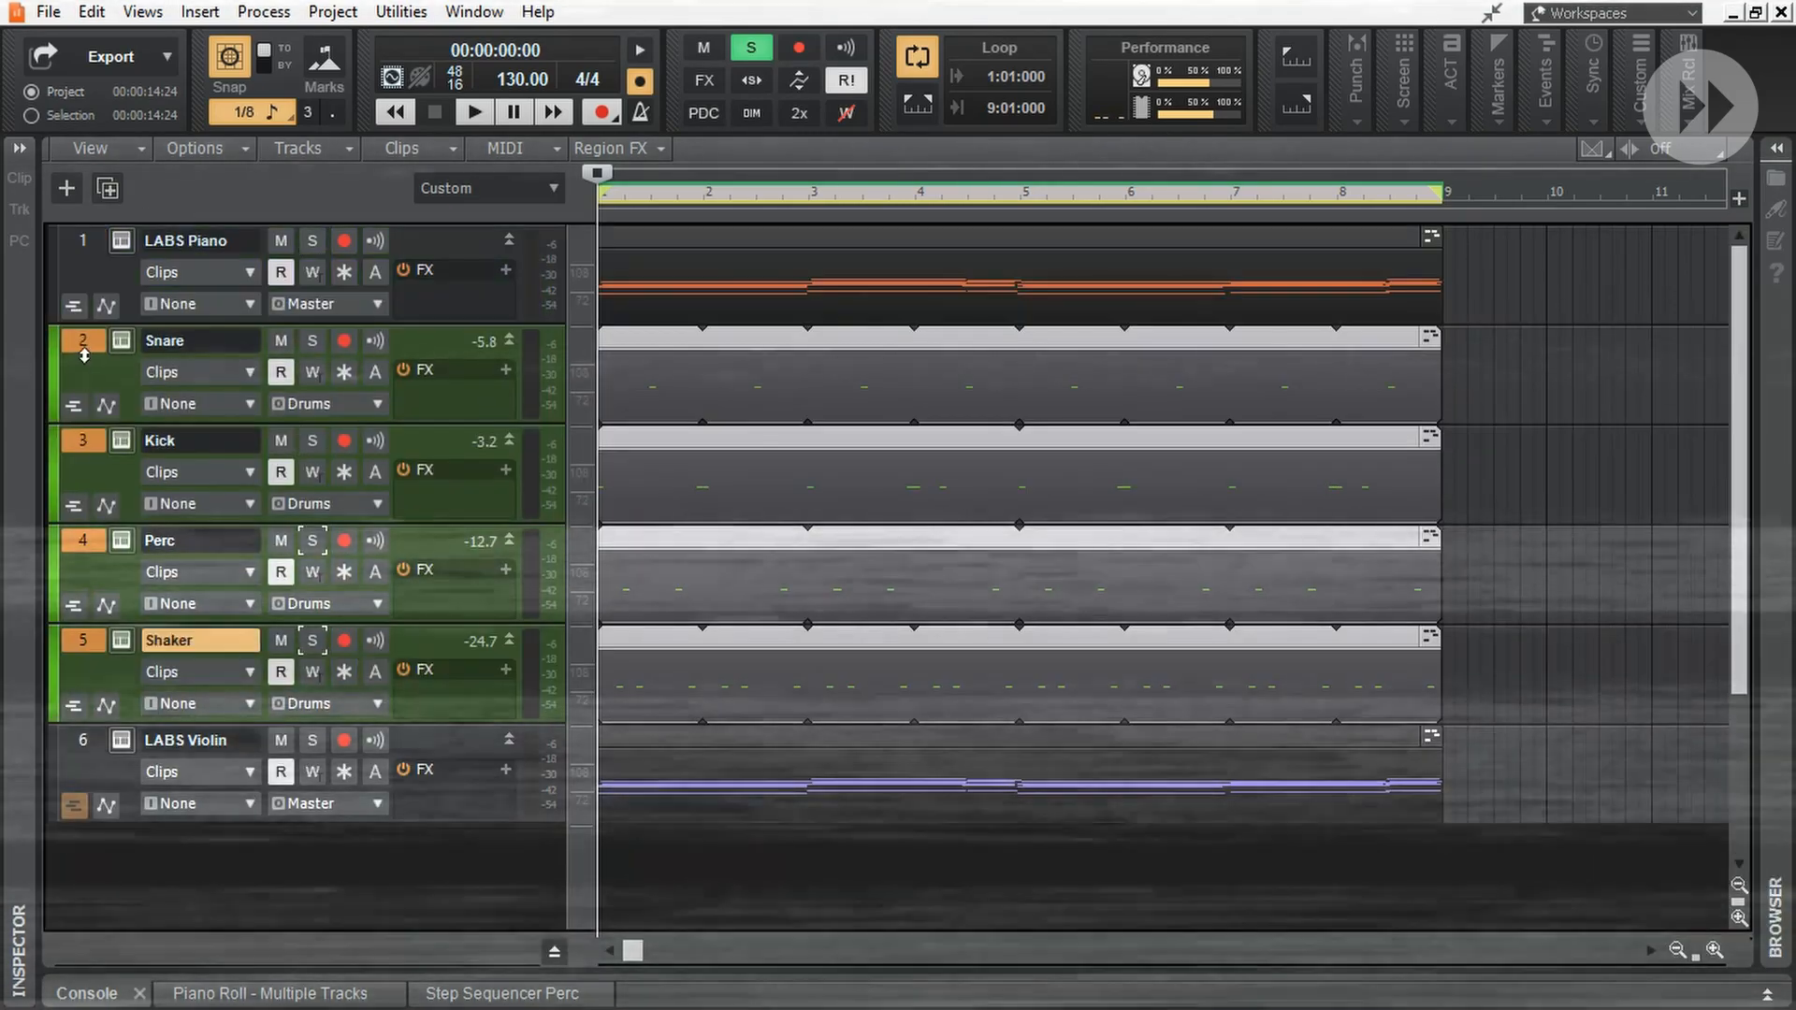
# - Group the Snare, Kick, Perc and Shaker tracks in a new track folder named Drums
pyautogui.rightClick(84, 375)
pyautogui.click(333, 505)
pyautogui.doubleClick(230, 341)
pyautogui.write('Drums')
pyautogui.press('Return')
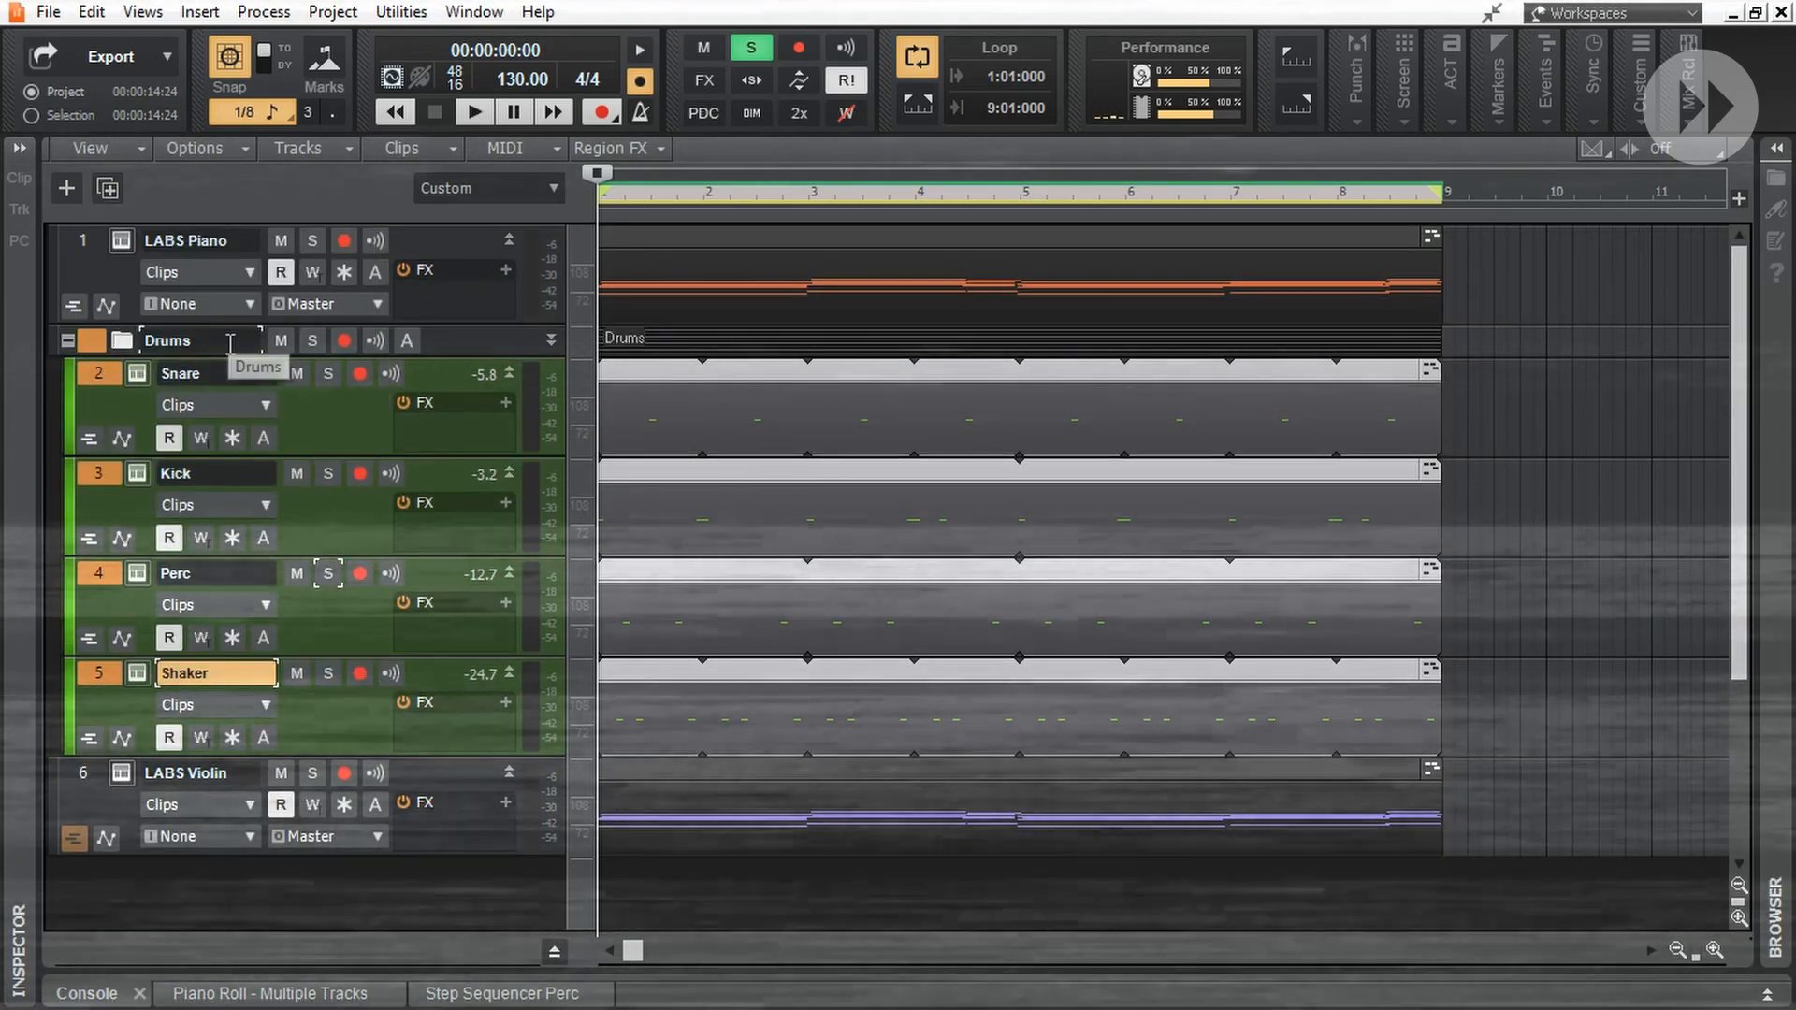
# - Collapse the Drums folder and move it above LABS Piano, and make the piano track taller
pyautogui.click(68, 341)
pyautogui.moveTo(92, 341); pyautogui.dragTo(94, 240)
pyautogui.moveTo(395, 357); pyautogui.dragTo(397, 438)
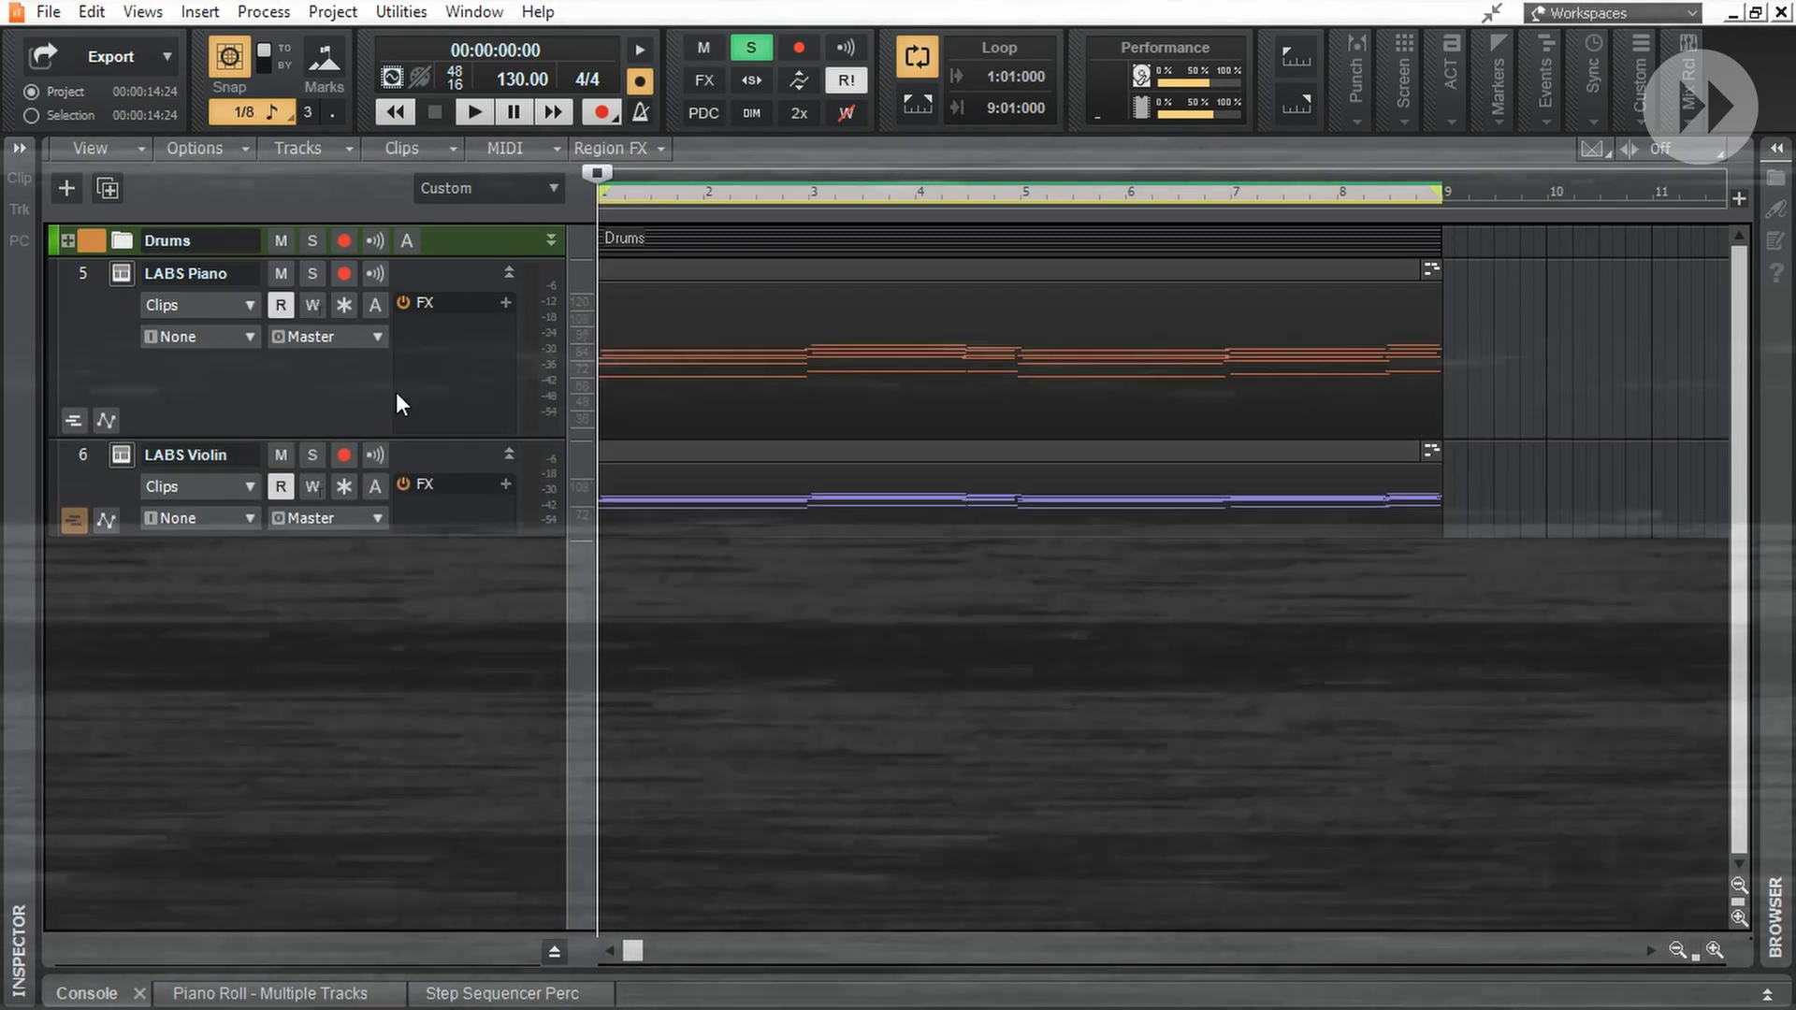
# - Solo the LABS Piano track, search the plug-in browser for "vinyl" and add iZotope Vinyl to the track
pyautogui.click(312, 273)
pyautogui.click(1776, 148)
pyautogui.click(1474, 216)
pyautogui.write('vinyl')
pyautogui.moveTo(1521, 282); pyautogui.dragTo(454, 348)
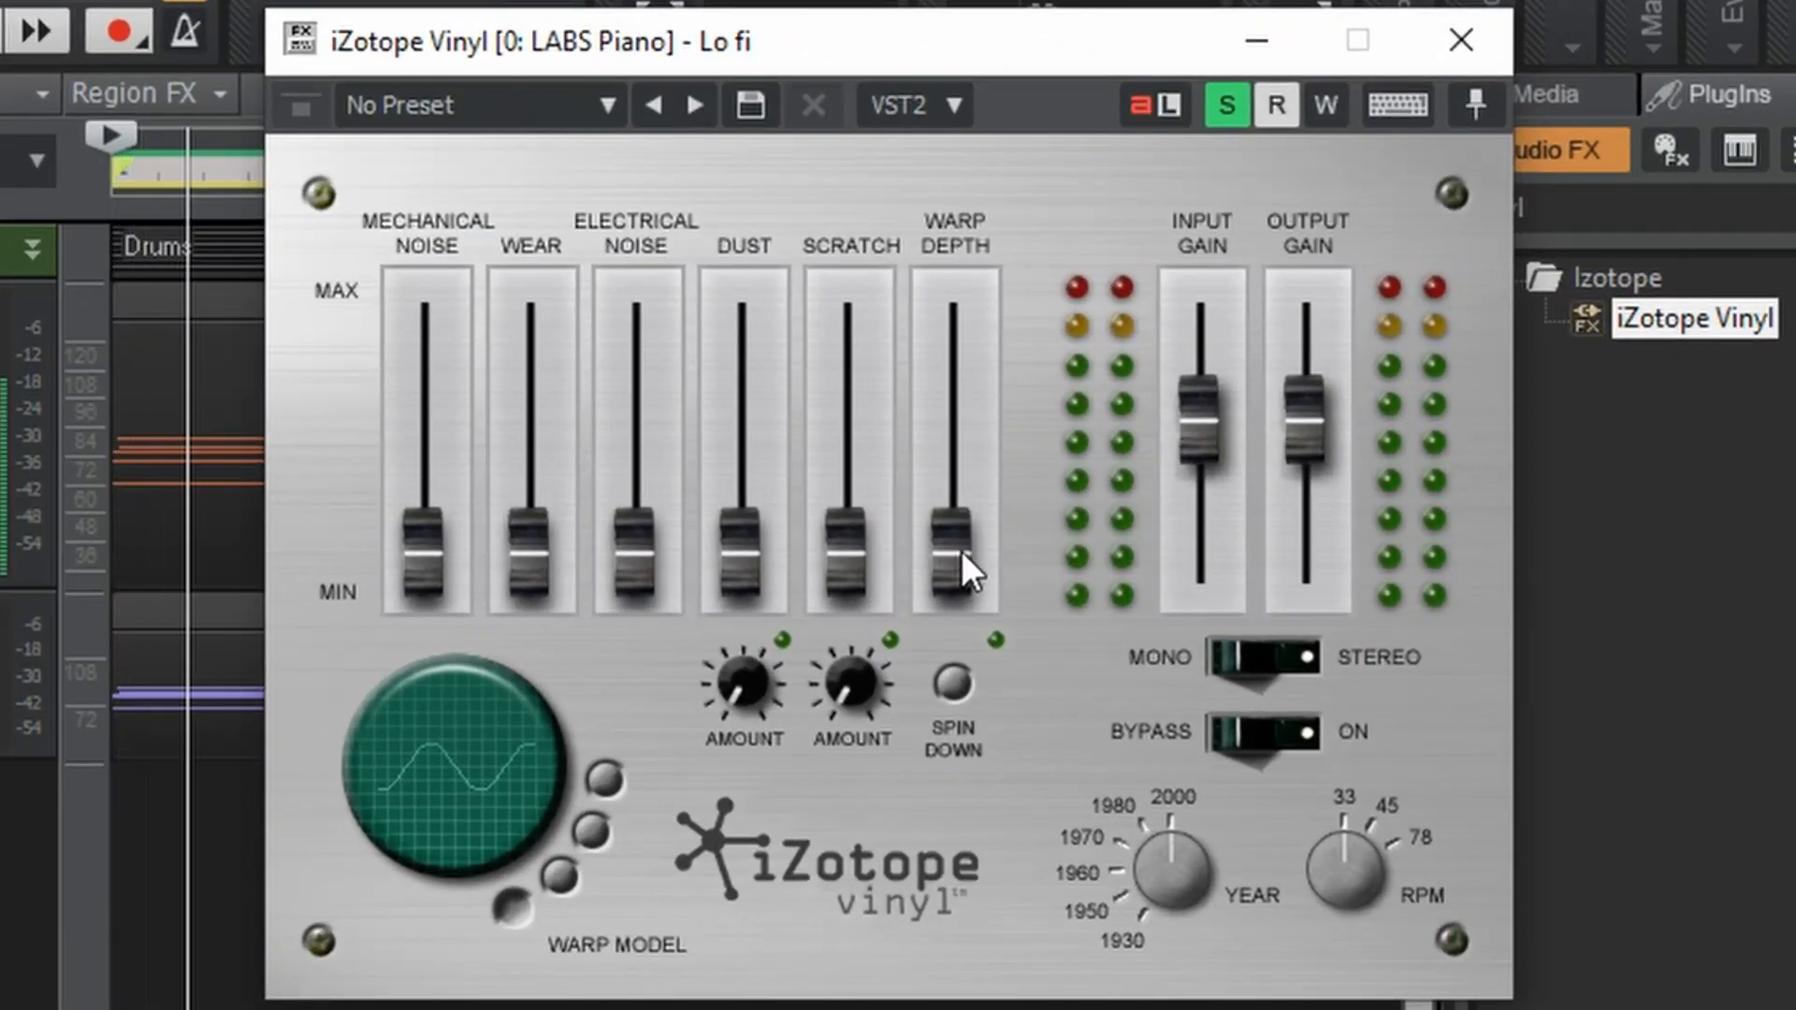
# - In iZotope Vinyl, raise Warp Depth to just above halfway, raise Wear and Scratch moderately, and set the Year to 1970
pyautogui.moveTo(961, 552); pyautogui.dragTo(963, 435)
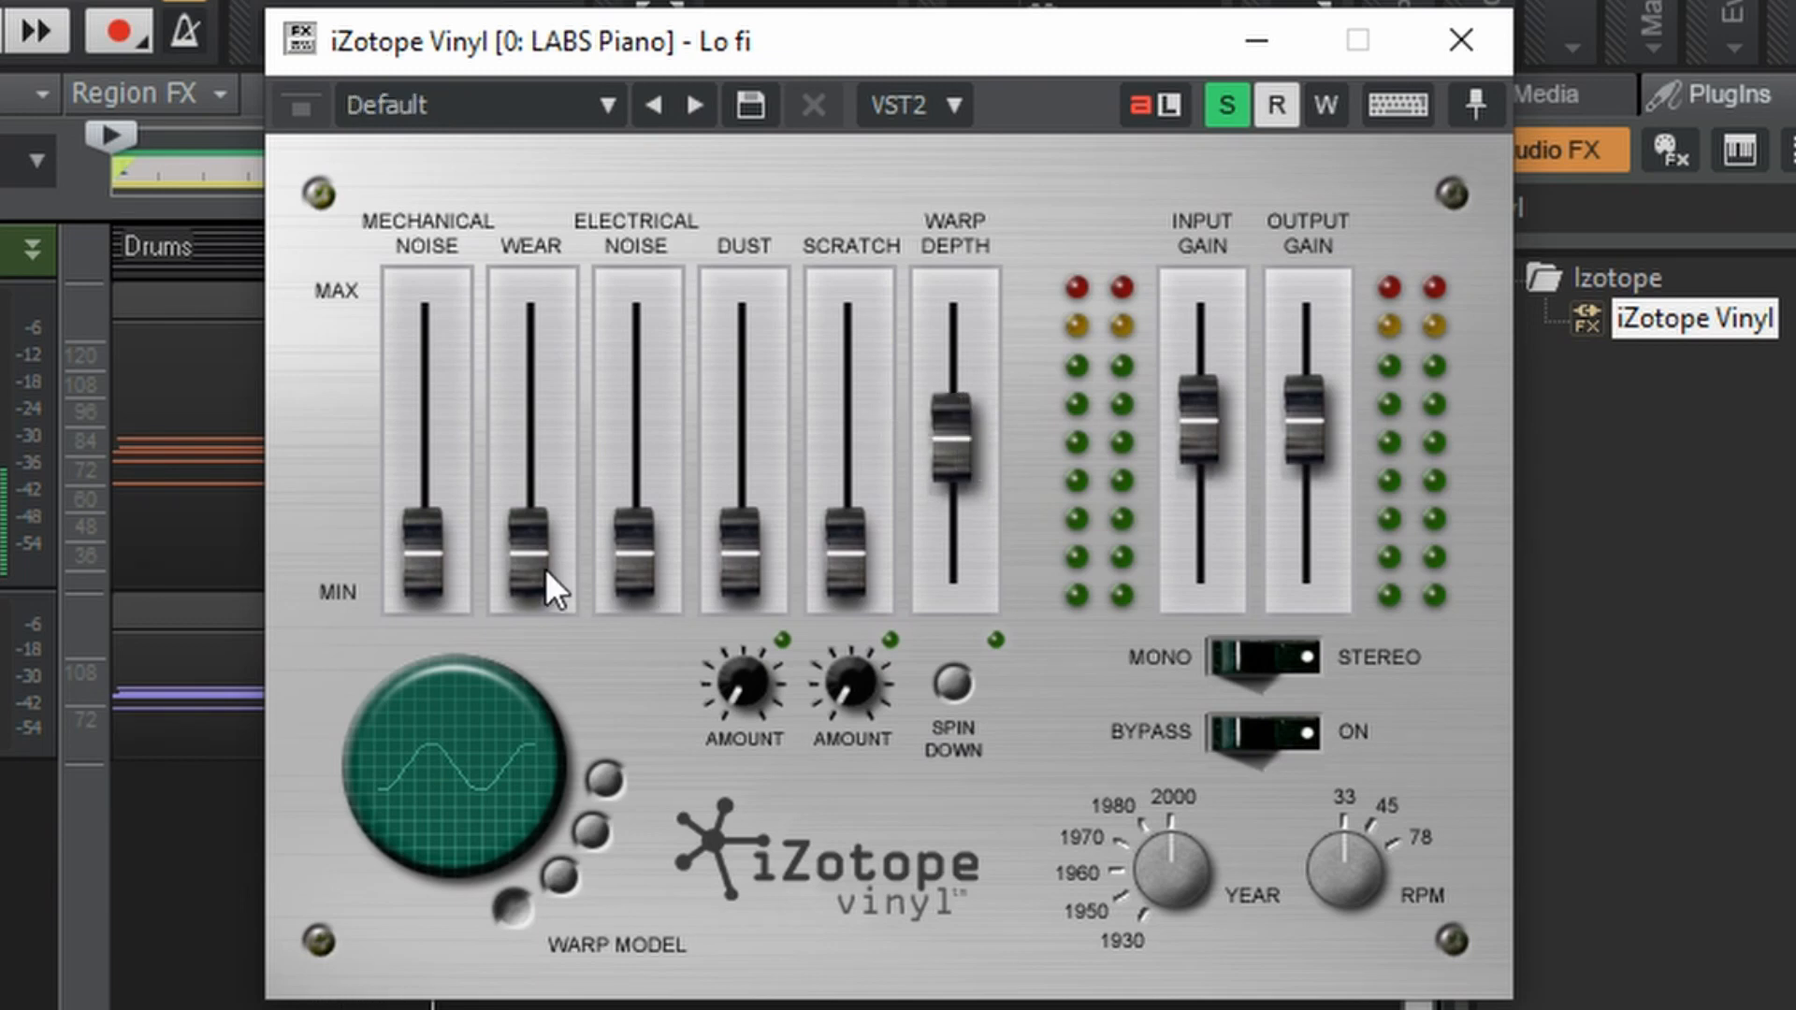
pyautogui.moveTo(535, 565); pyautogui.dragTo(535, 491)
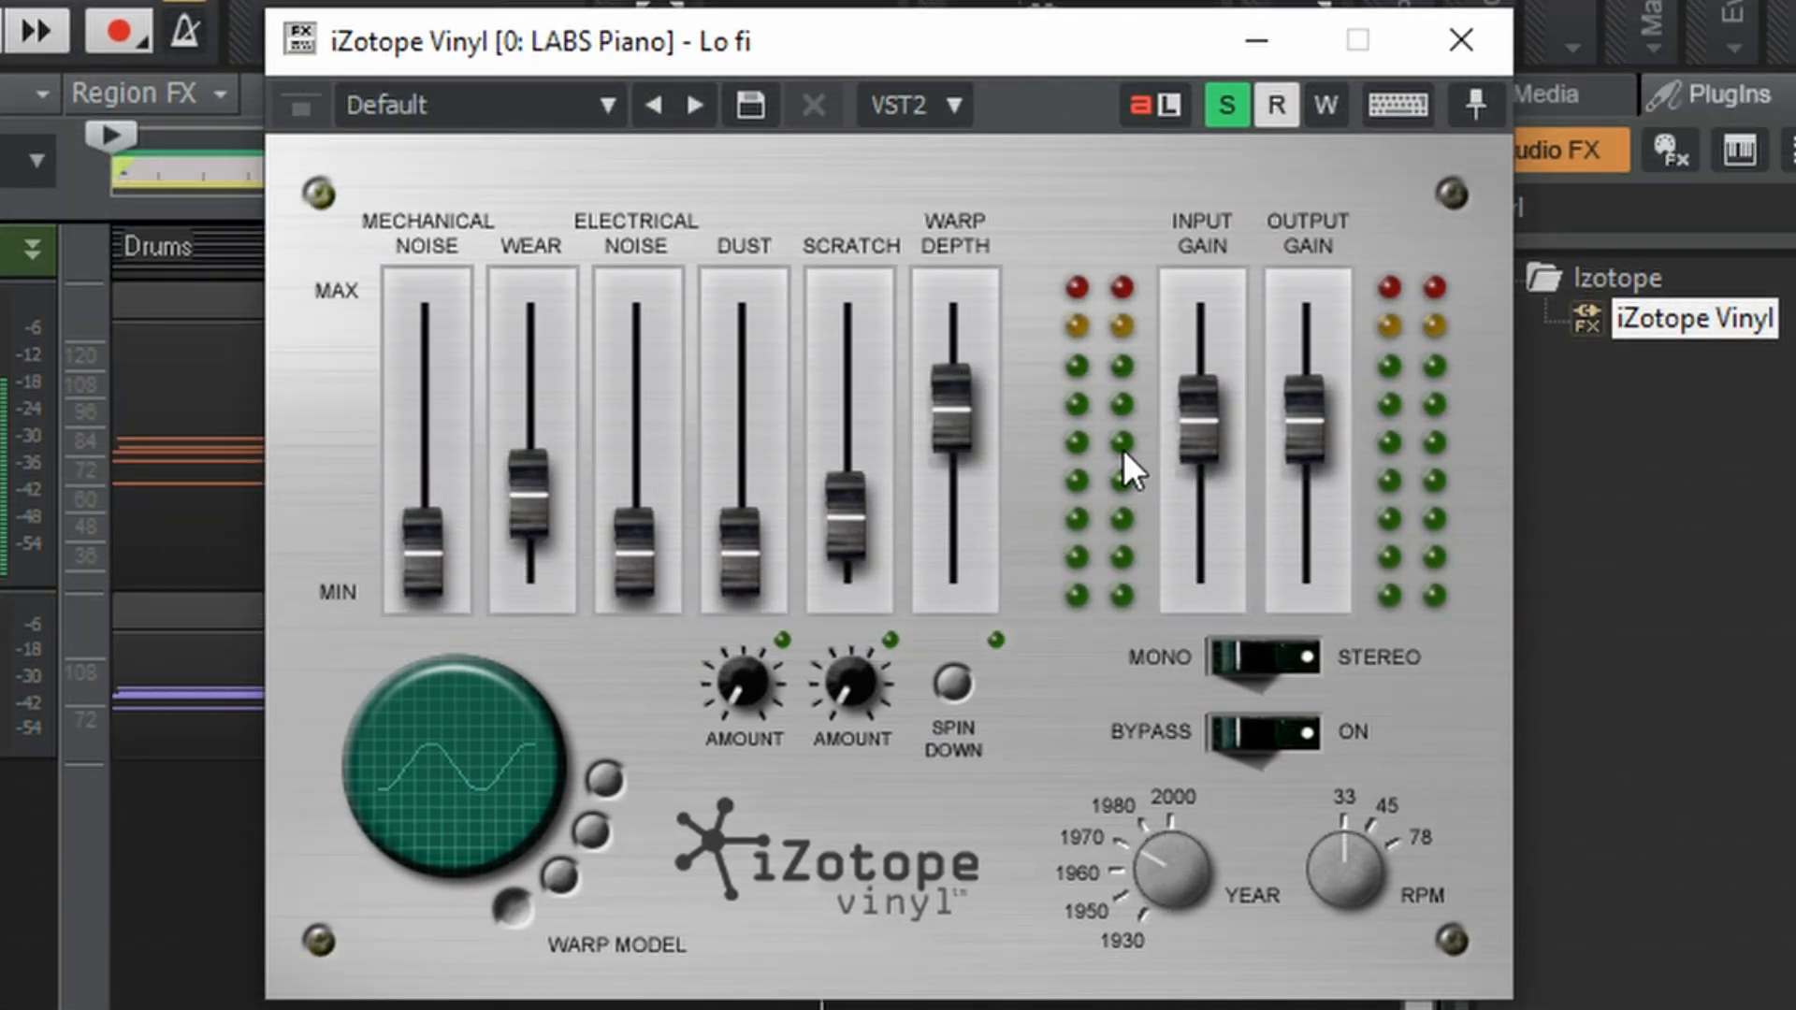
pyautogui.moveTo(546, 496)
pyautogui.mouseDown()
pyautogui.moveTo(558, 415)
pyautogui.moveTo(542, 464)
pyautogui.mouseUp()
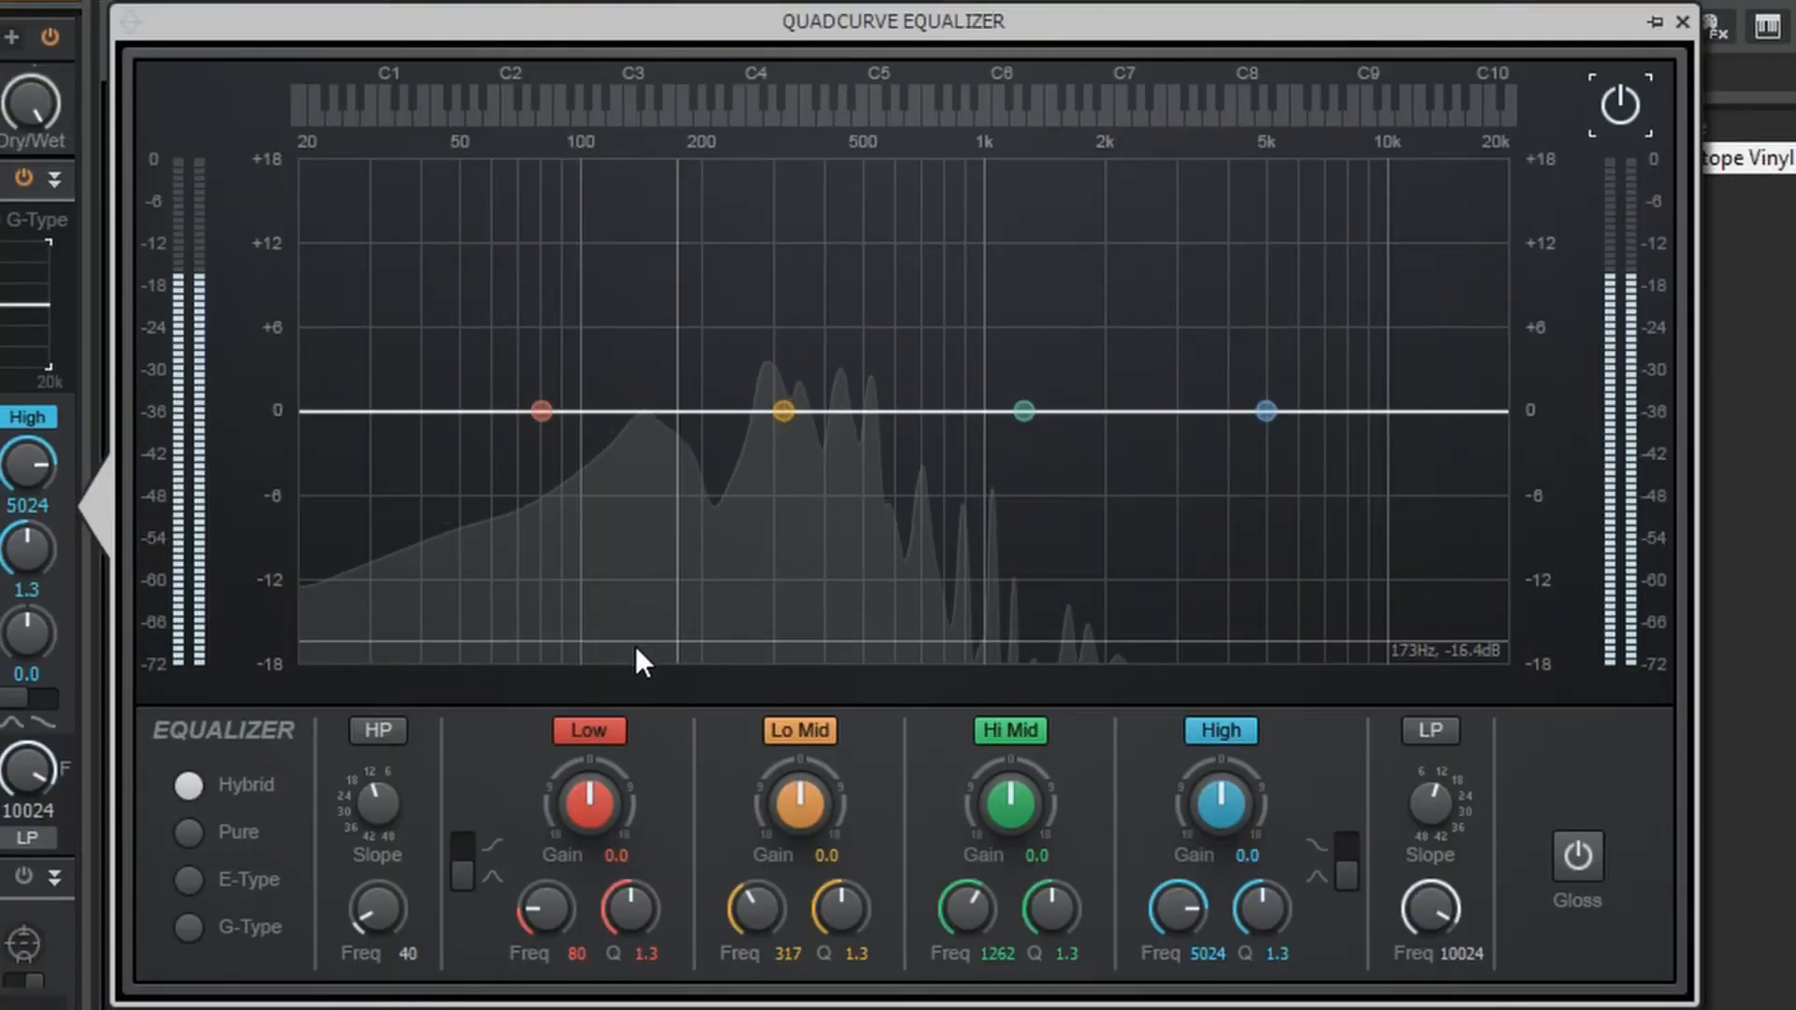
# - Turn on the high-pass filter in the LABS Piano track's EQ at 189 Hz with a steeper slope
pyautogui.click(358, 733)
pyautogui.moveTo(402, 935); pyautogui.dragTo(378, 787)
pyautogui.moveTo(382, 901); pyautogui.dragTo(381, 909)
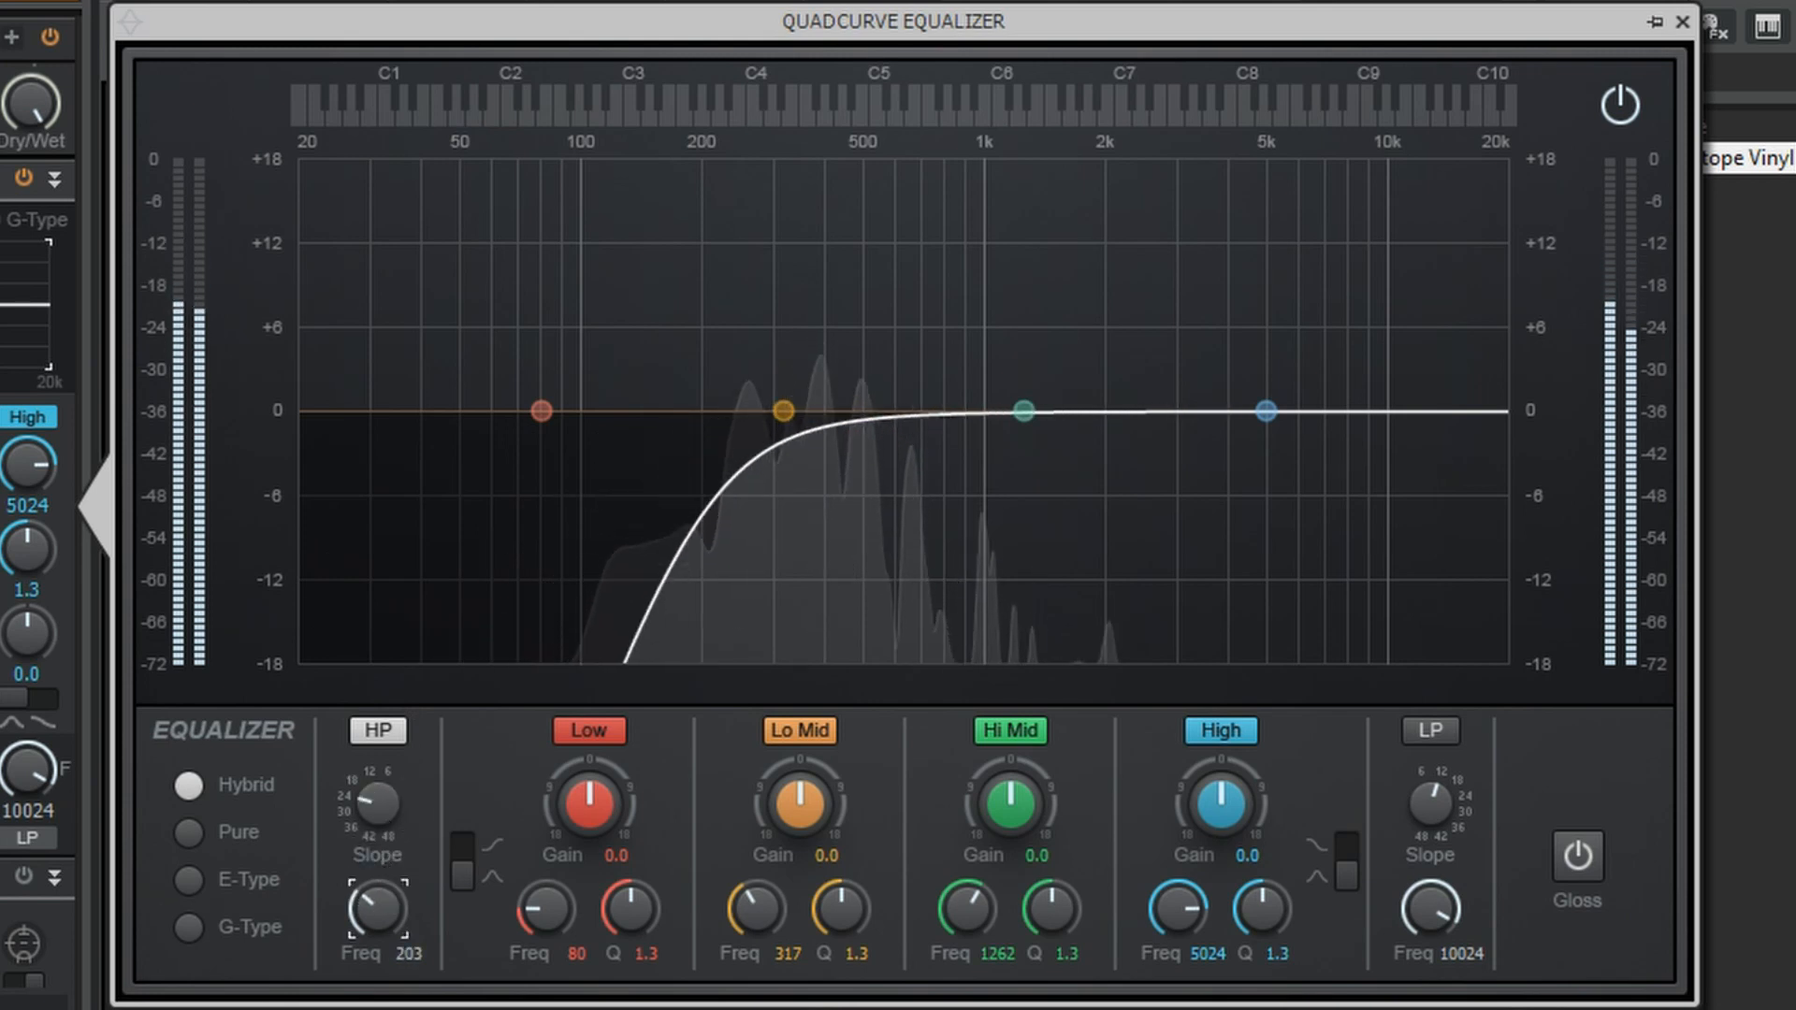
pyautogui.moveTo(378, 787); pyautogui.dragTo(377, 773)
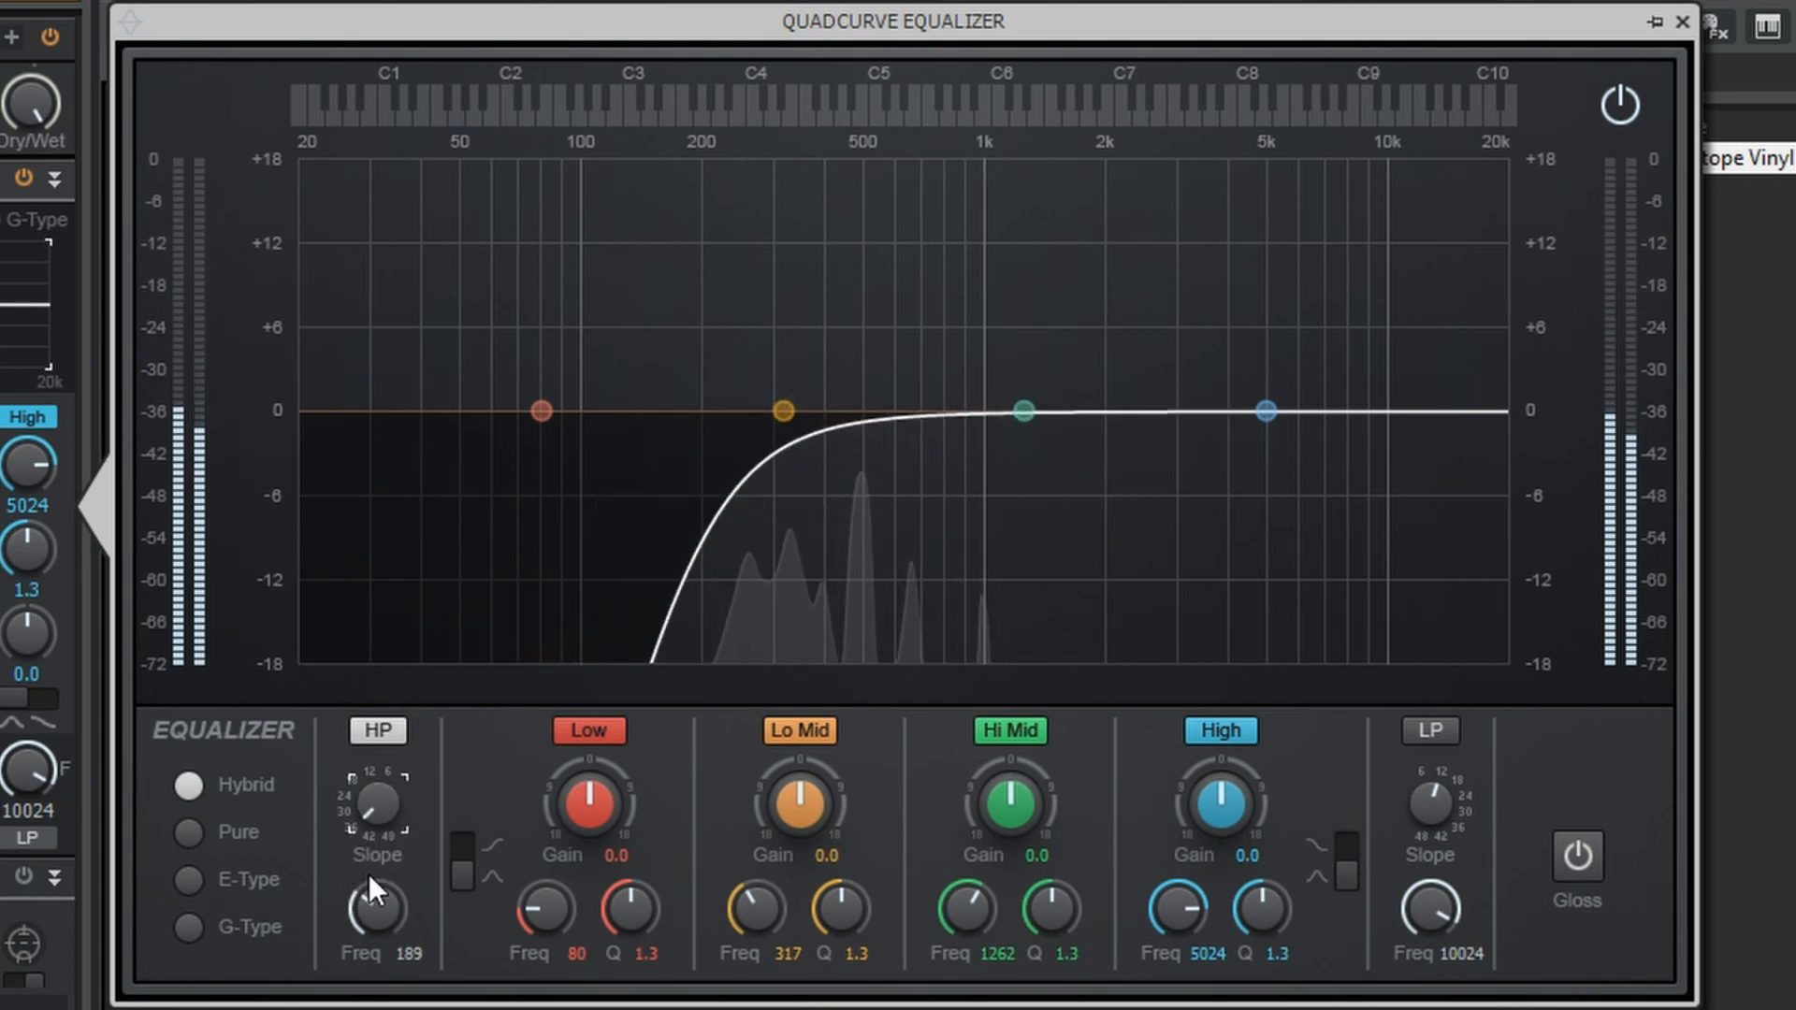
pyautogui.moveTo(378, 907); pyautogui.dragTo(378, 898)
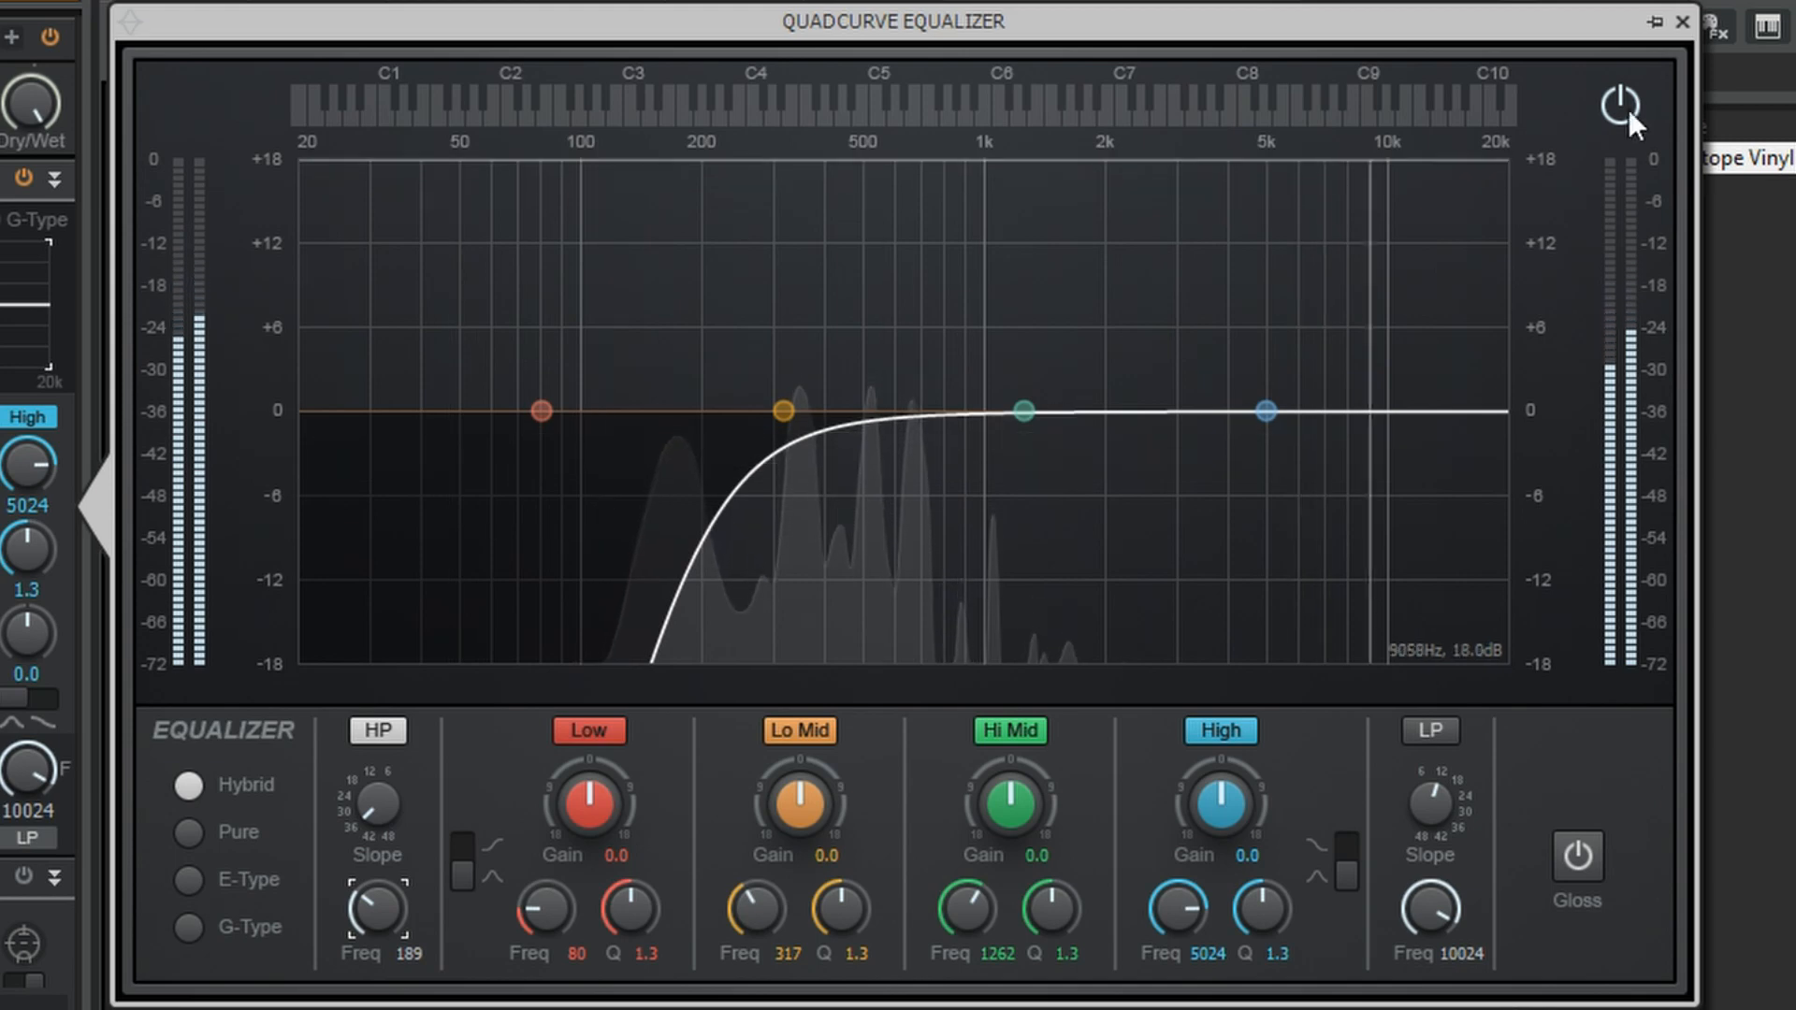
# - Turn on the LABS Violin track's EQ and enable a steep high-pass filter at 203 Hz
pyautogui.click(1682, 22)
pyautogui.click(159, 383)
pyautogui.click(460, 150)
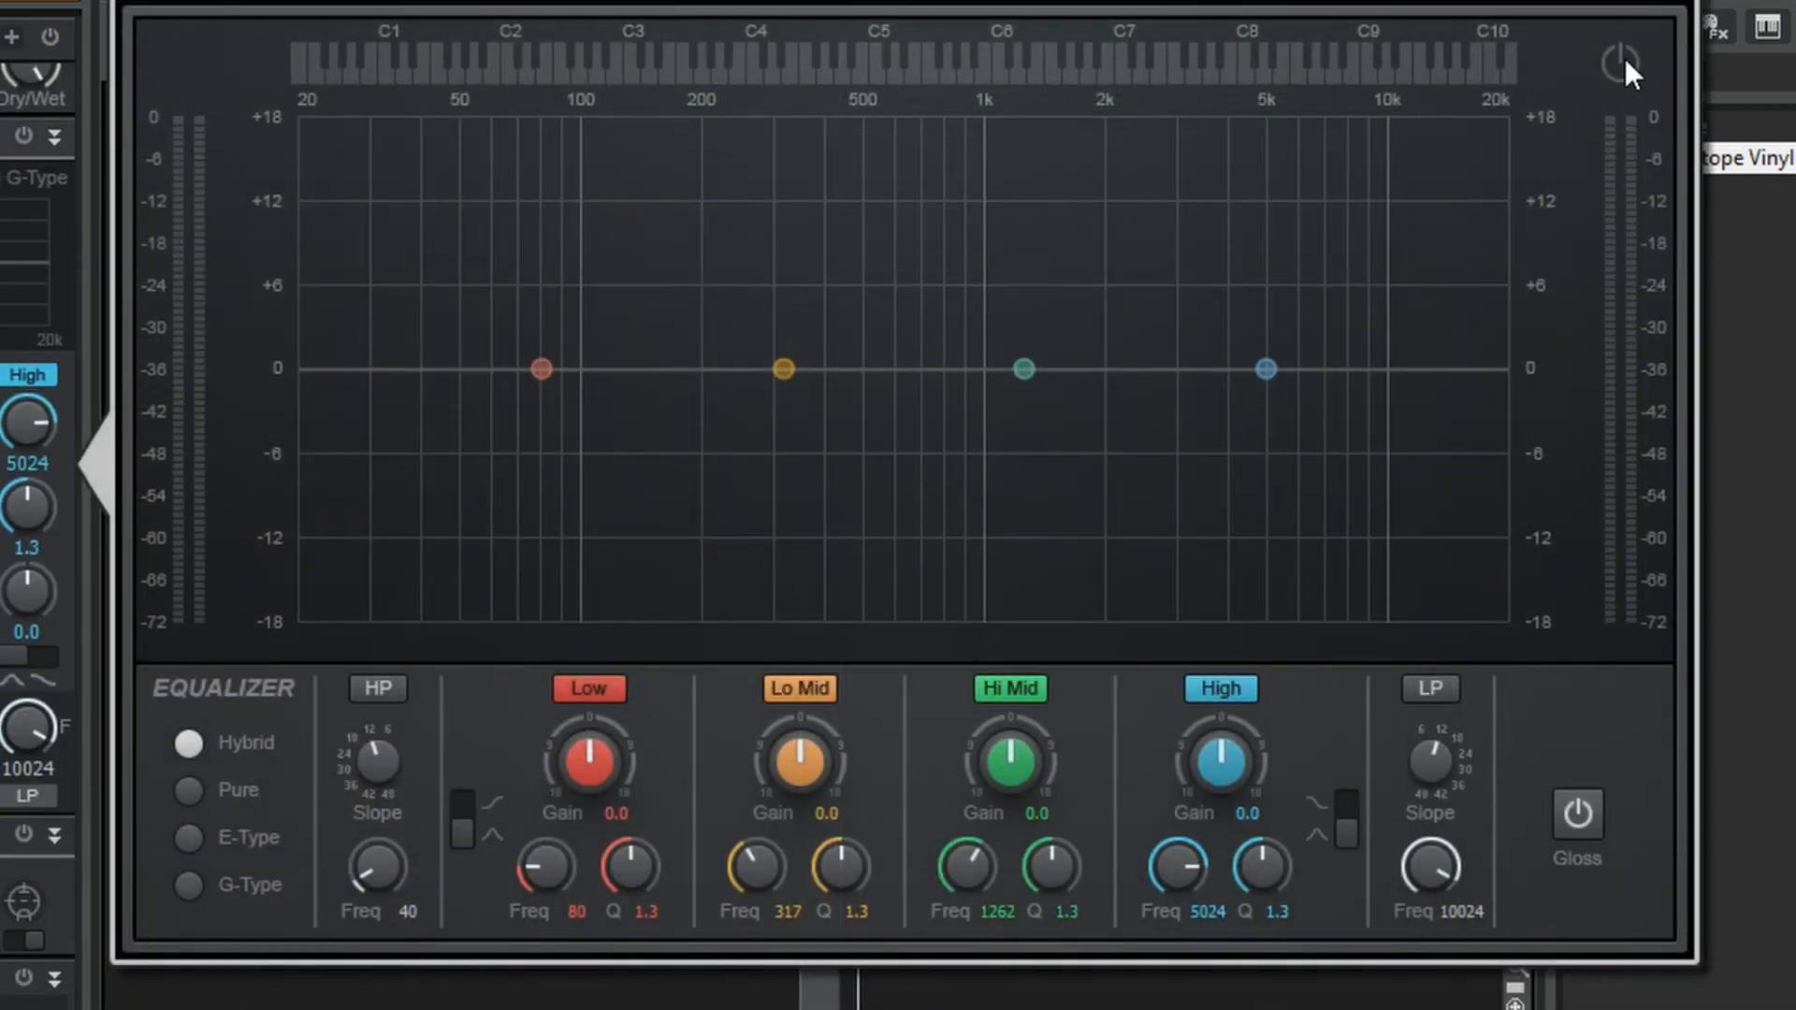
pyautogui.click(1621, 62)
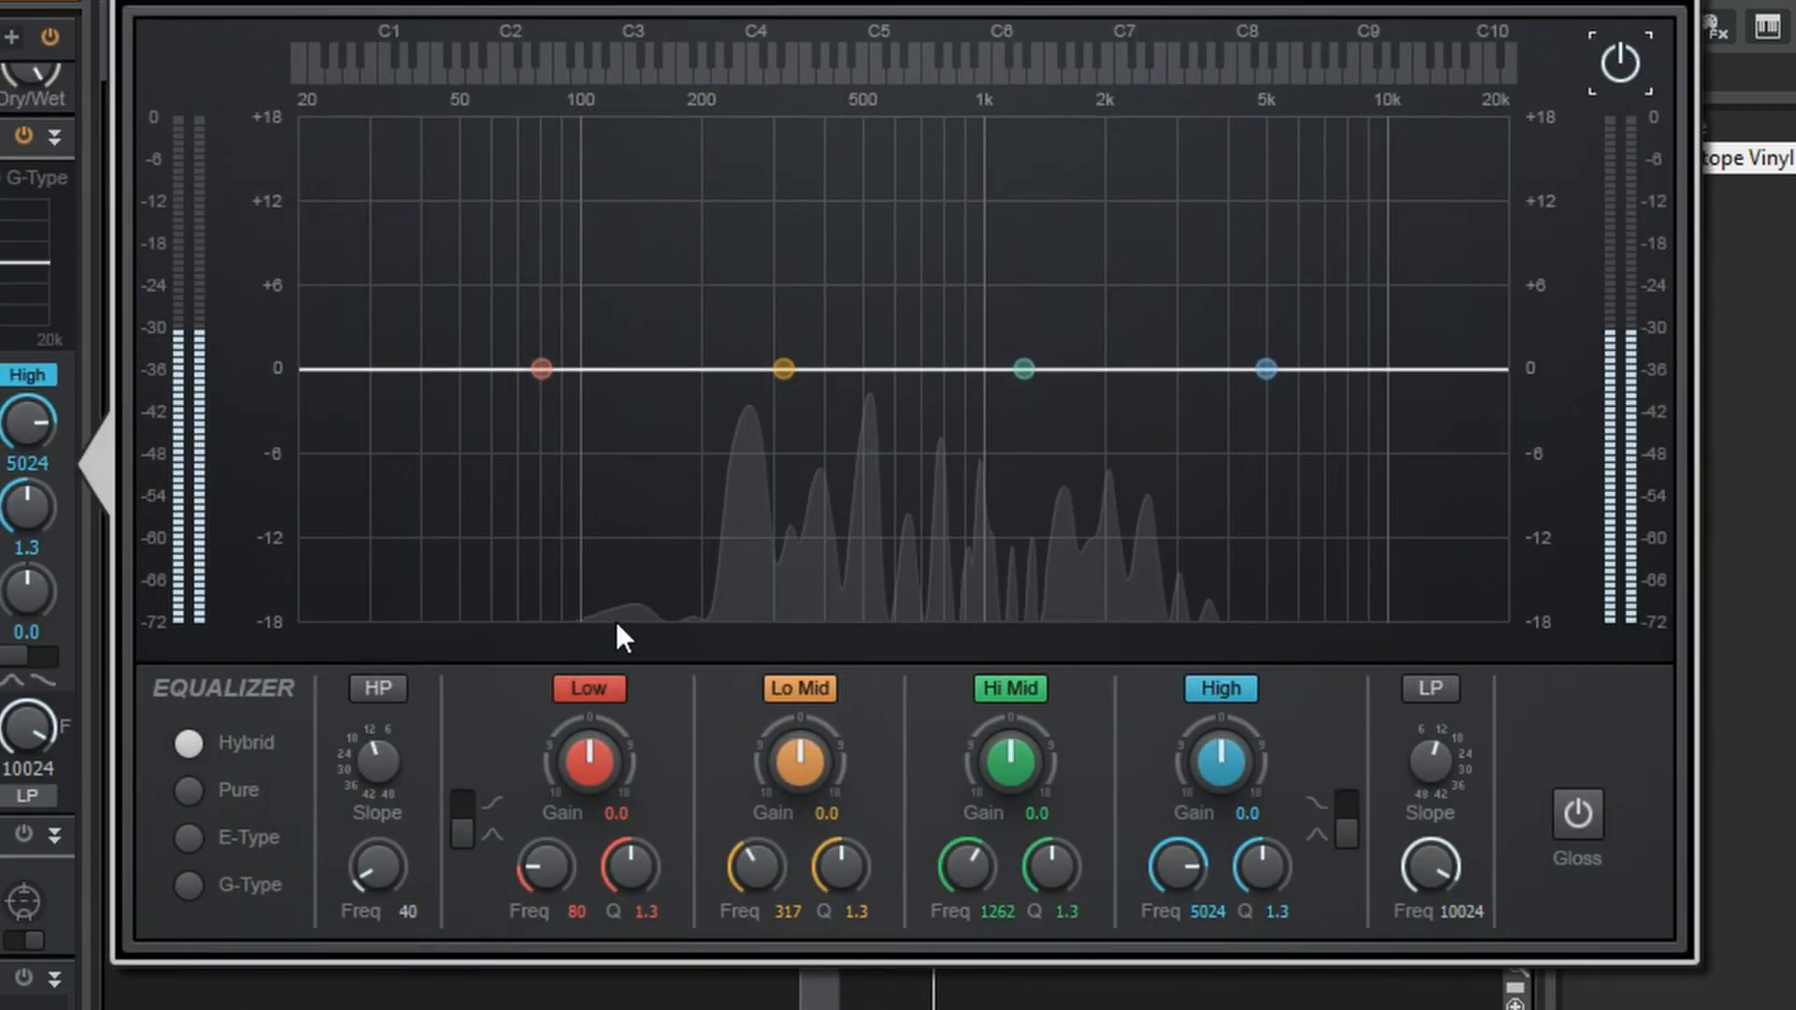
pyautogui.click(378, 689)
pyautogui.moveTo(376, 754); pyautogui.dragTo(384, 851)
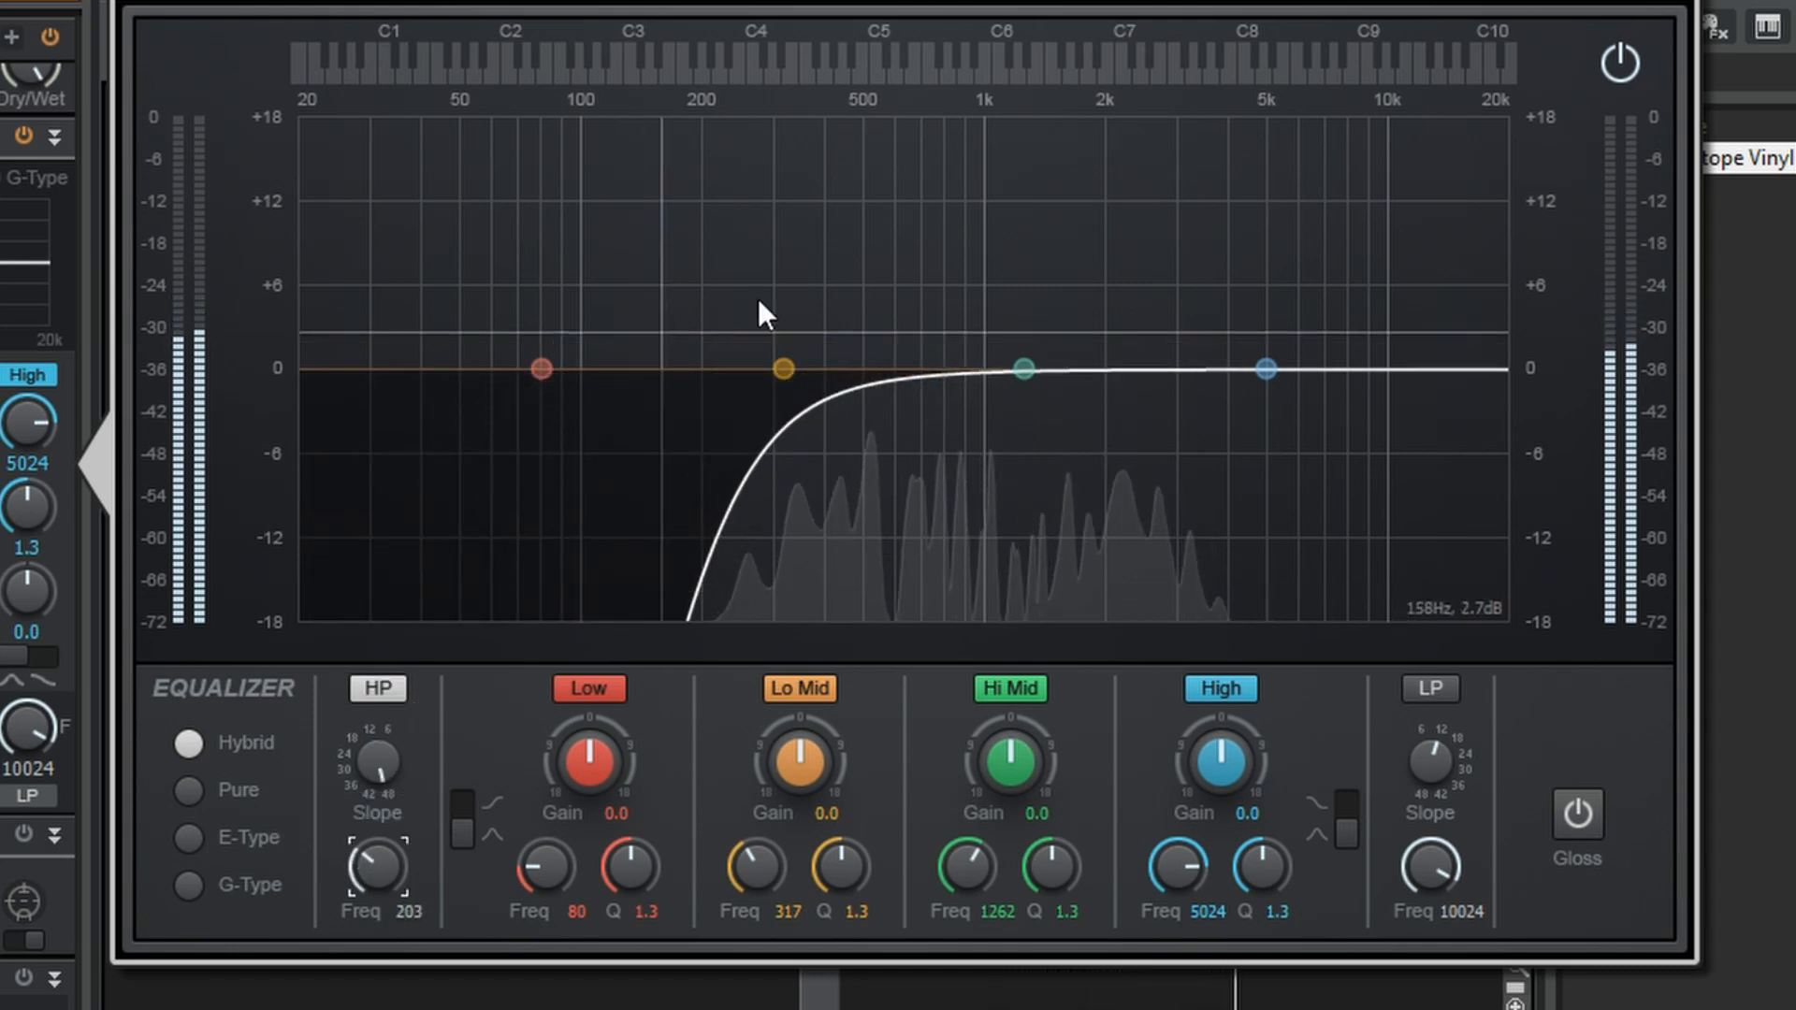
# - Cut the violin's Lo Mid band by about 6.8 dB near 457 Hz with Q 1.0, and slightly boost the Hi Mid and High bands
pyautogui.moveTo(784, 369); pyautogui.dragTo(846, 462)
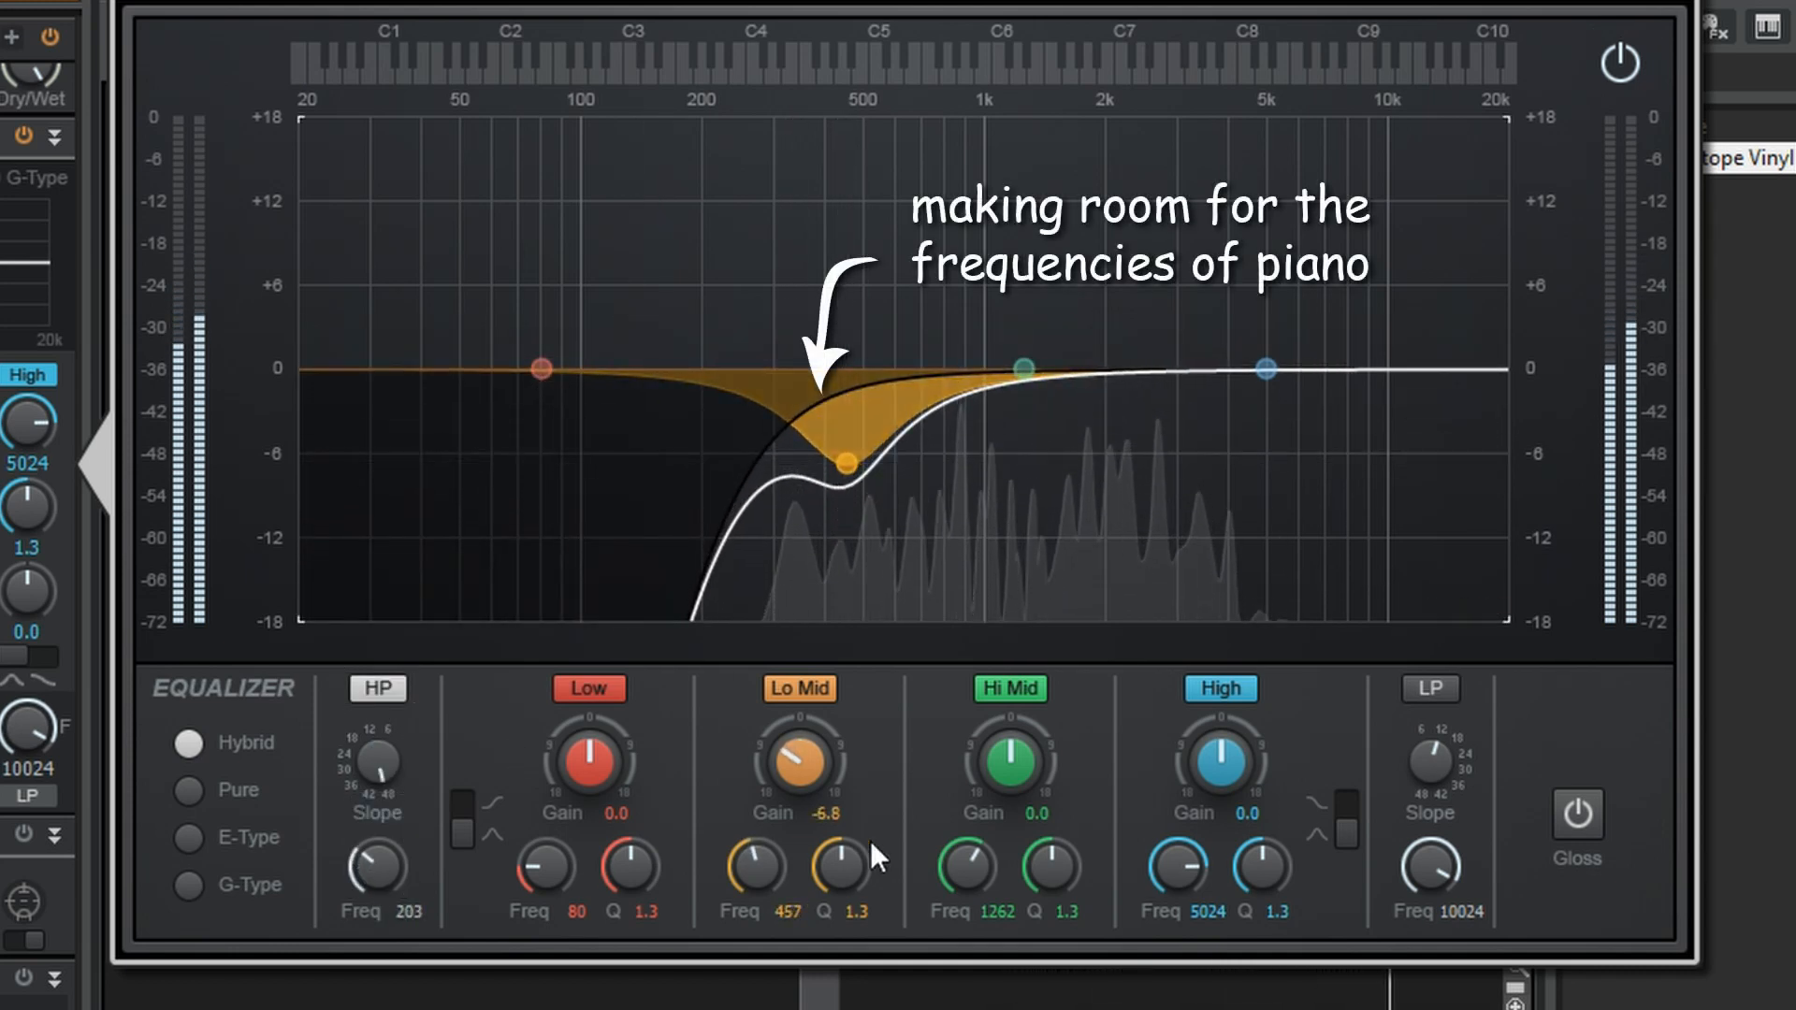
pyautogui.moveTo(860, 859); pyautogui.dragTo(864, 894)
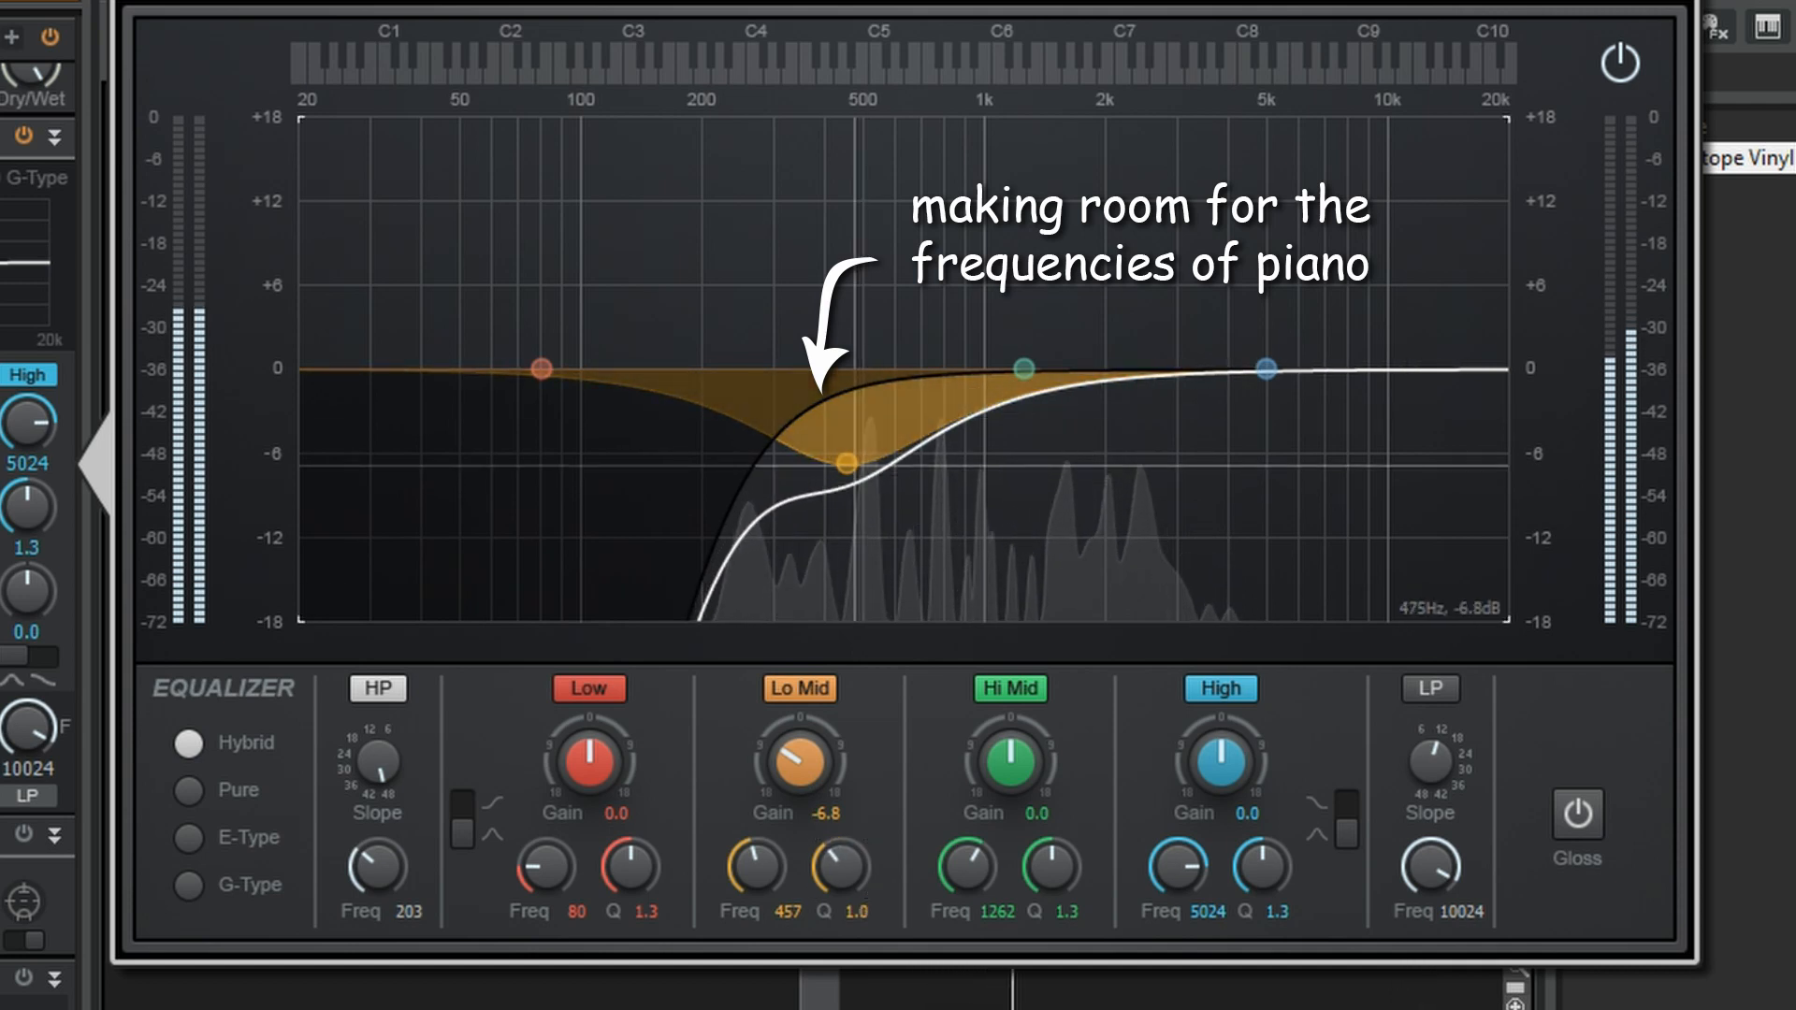
pyautogui.moveTo(846, 462); pyautogui.dragTo(855, 459)
pyautogui.moveTo(1023, 369); pyautogui.dragTo(1055, 351)
pyautogui.moveTo(1267, 368); pyautogui.dragTo(1253, 357)
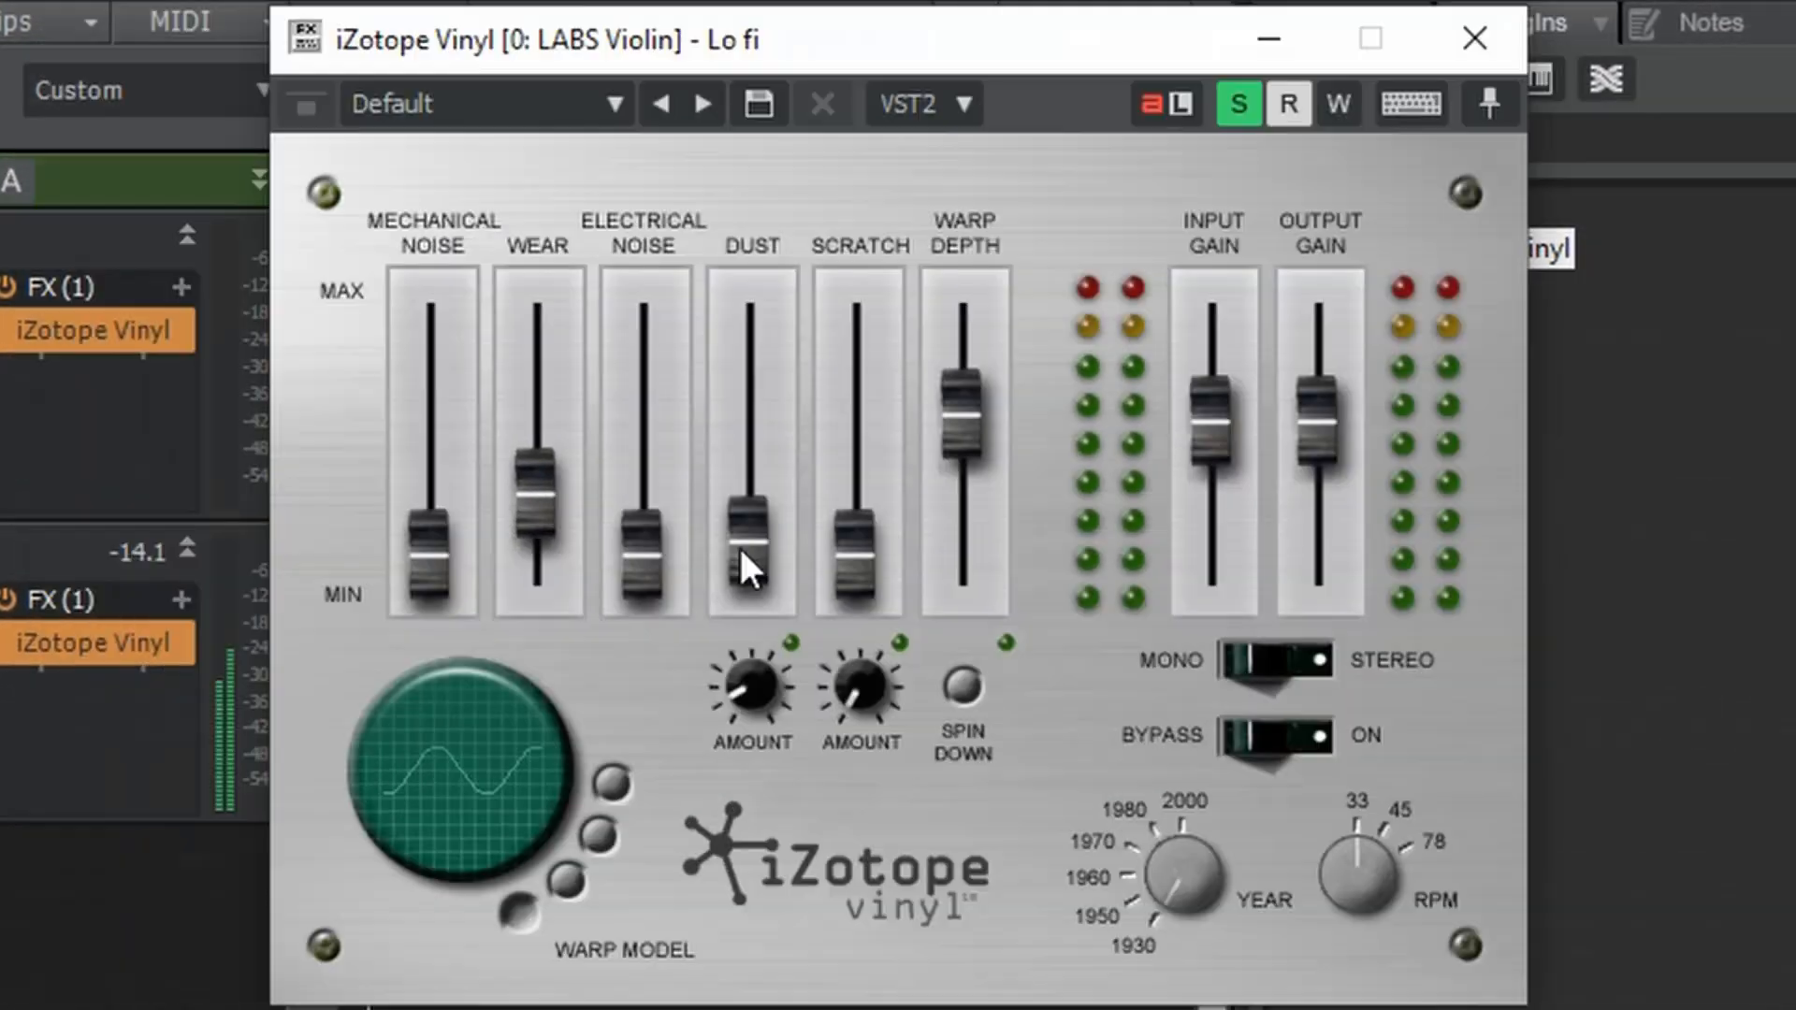
# - In the violin's iZotope Vinyl, raise Dust slightly, set the Year to 1960 and RPM to 78, and close the plug-in
pyautogui.moveTo(741, 551); pyautogui.dragTo(735, 542)
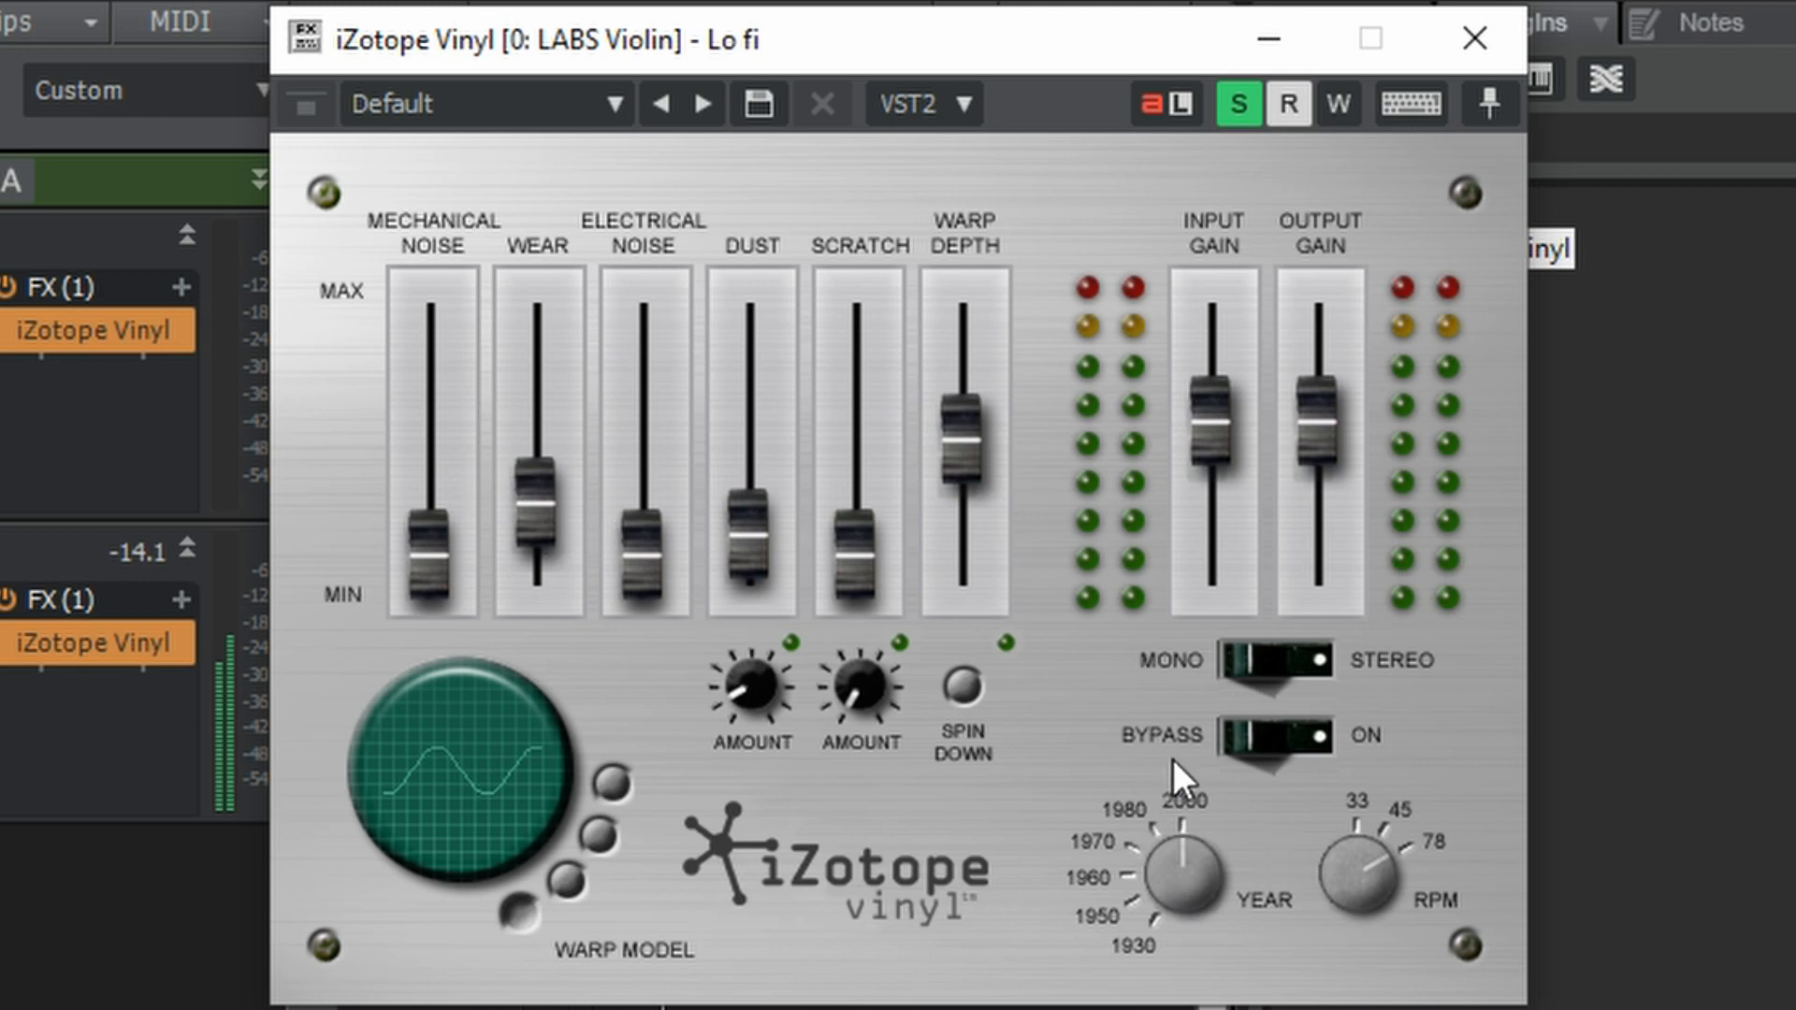
pyautogui.moveTo(1173, 759); pyautogui.dragTo(1170, 811)
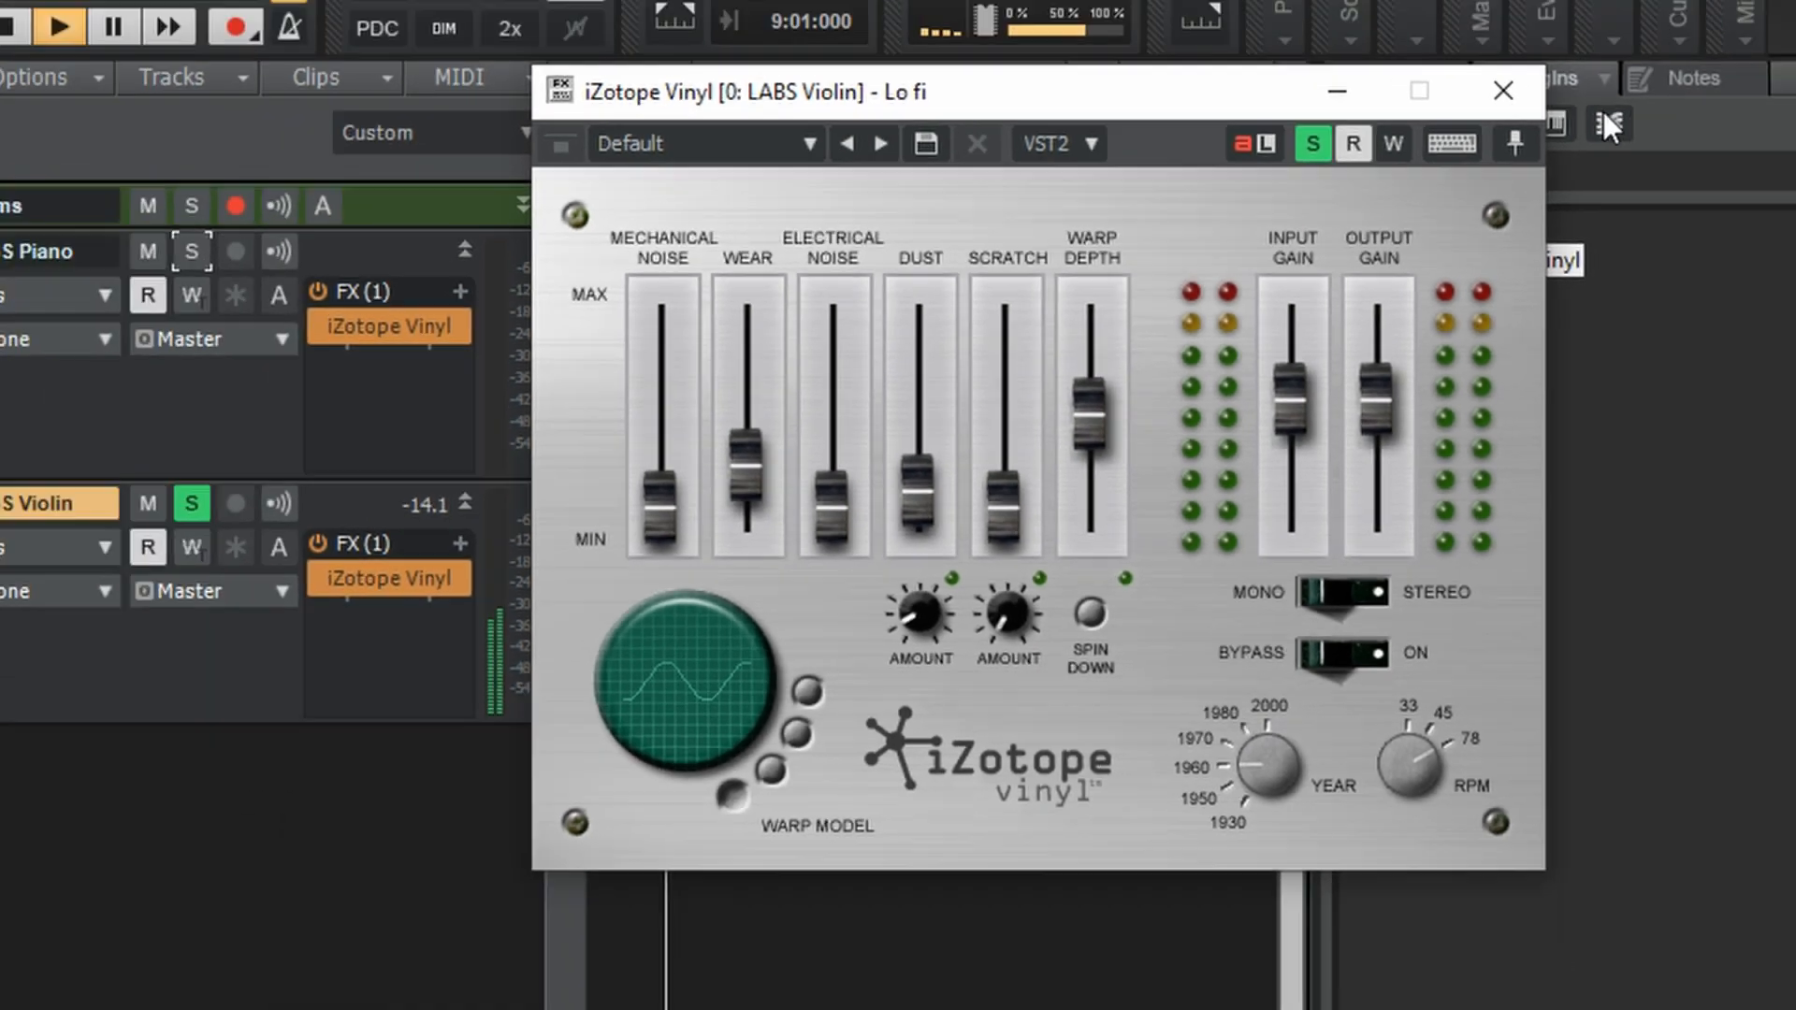
pyautogui.click(1474, 38)
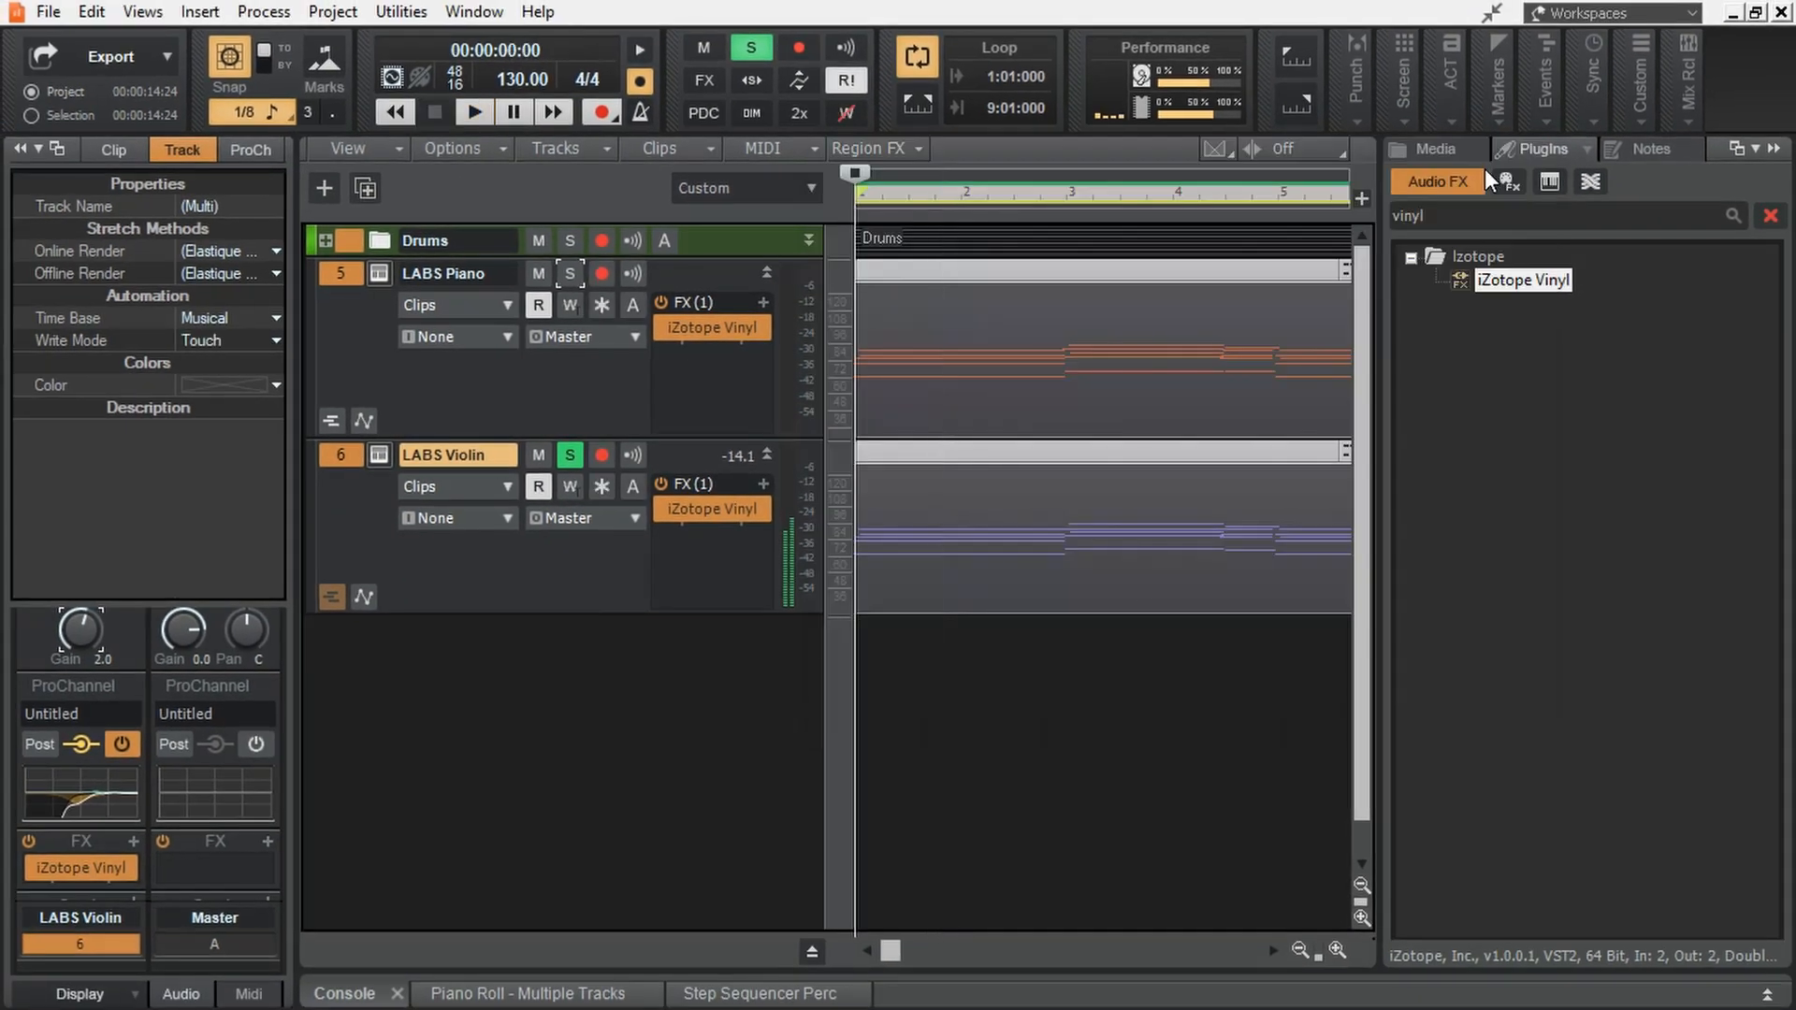
# - Unsolo the LABS Violin track and collapse the violin and piano tracks
pyautogui.click(578, 461)
pyautogui.click(768, 454)
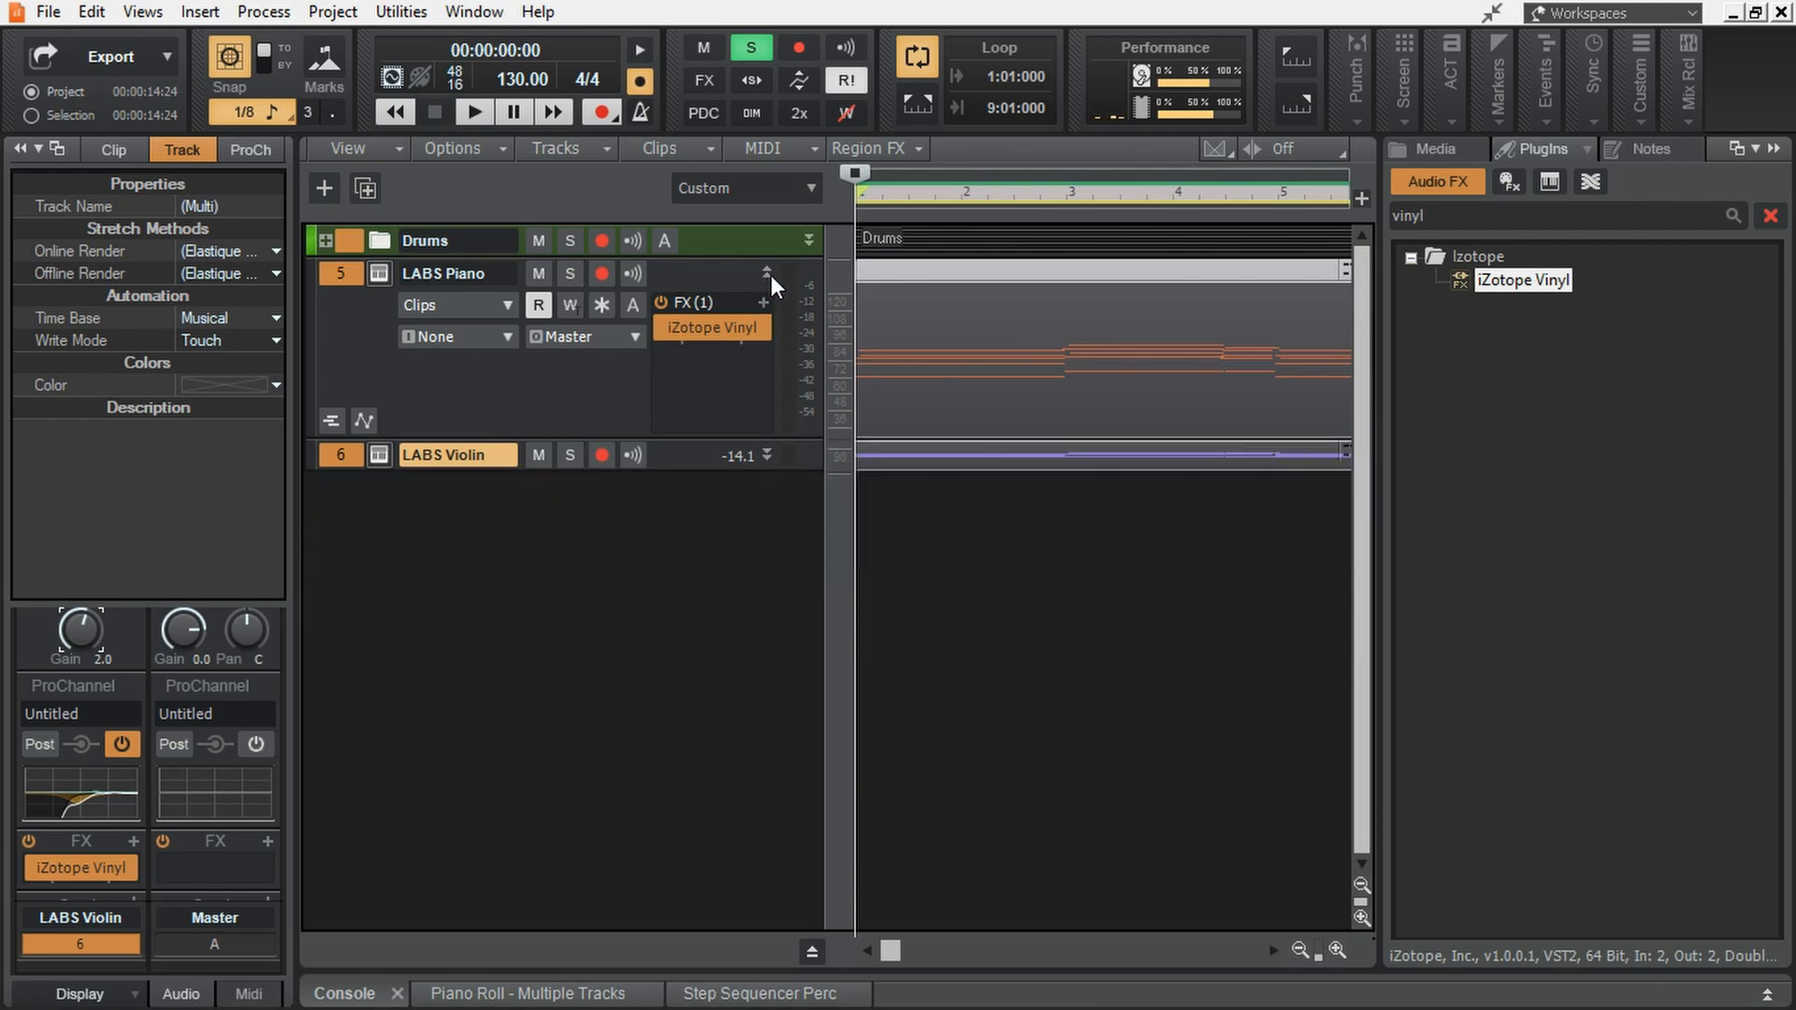
pyautogui.click(768, 273)
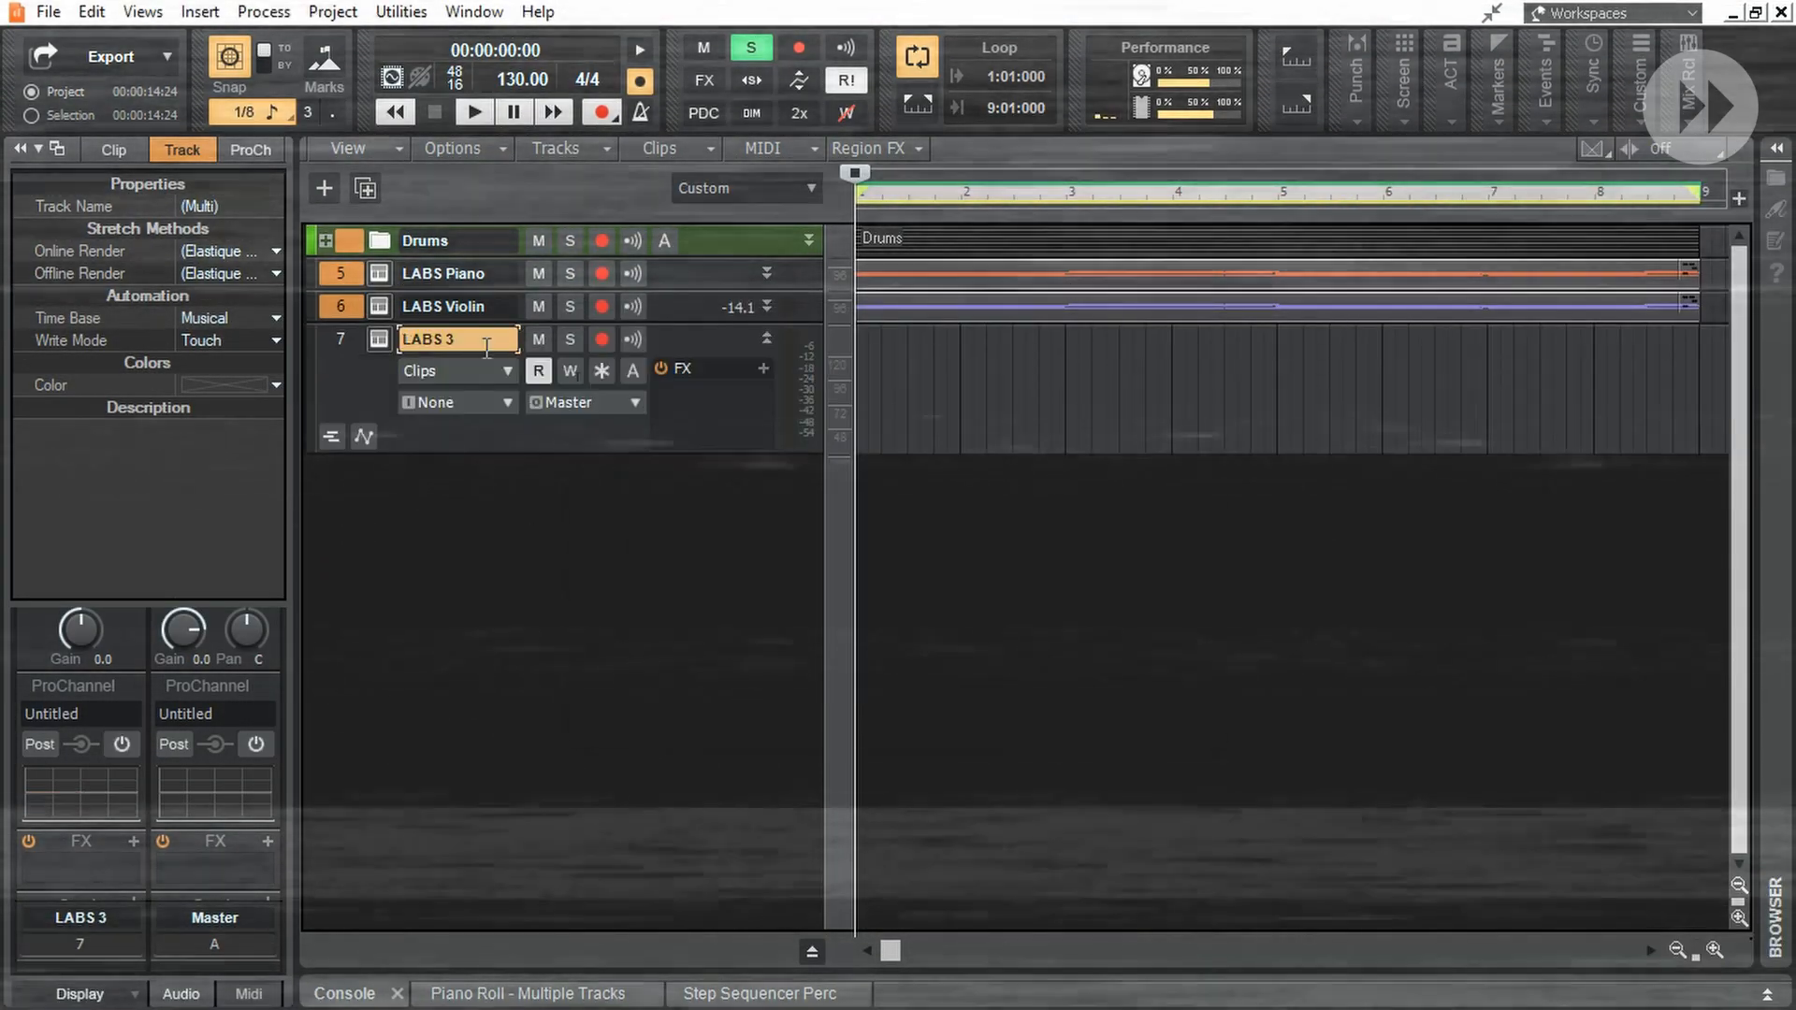
# - Rename the LABS 3 track as LABS Bass
pyautogui.write('LABS Bass')
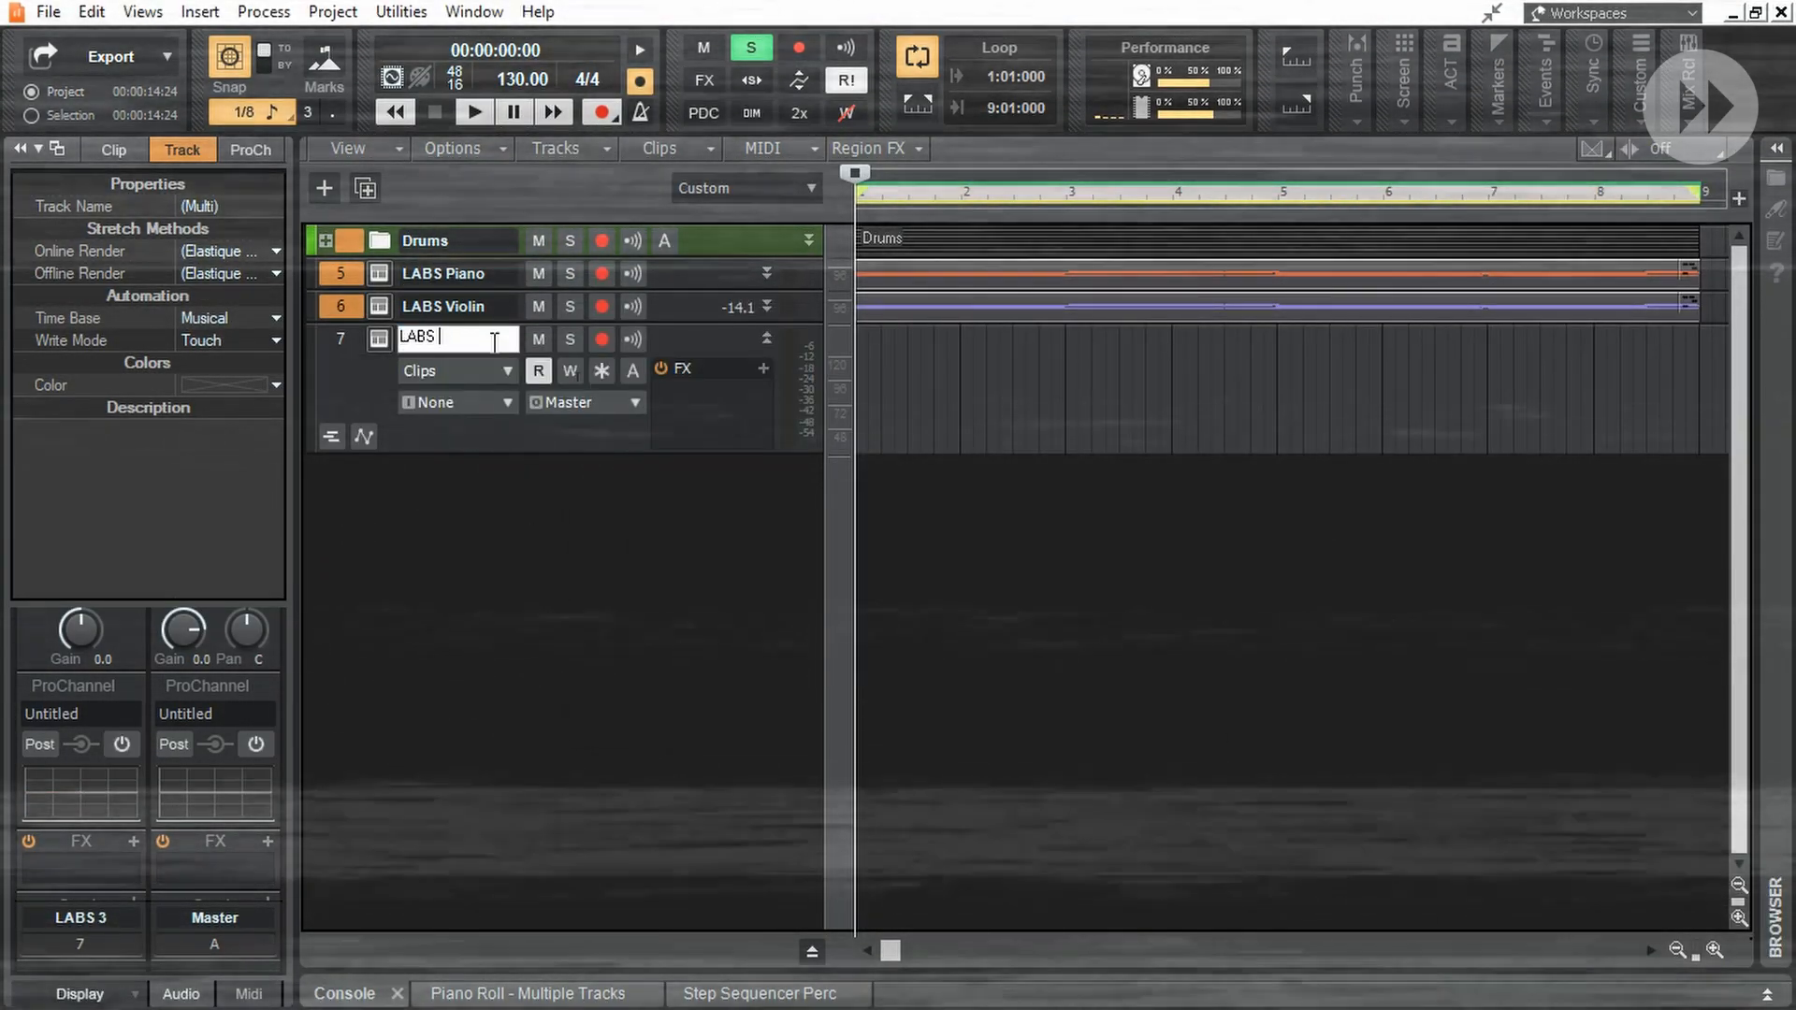
pyautogui.press('Return')
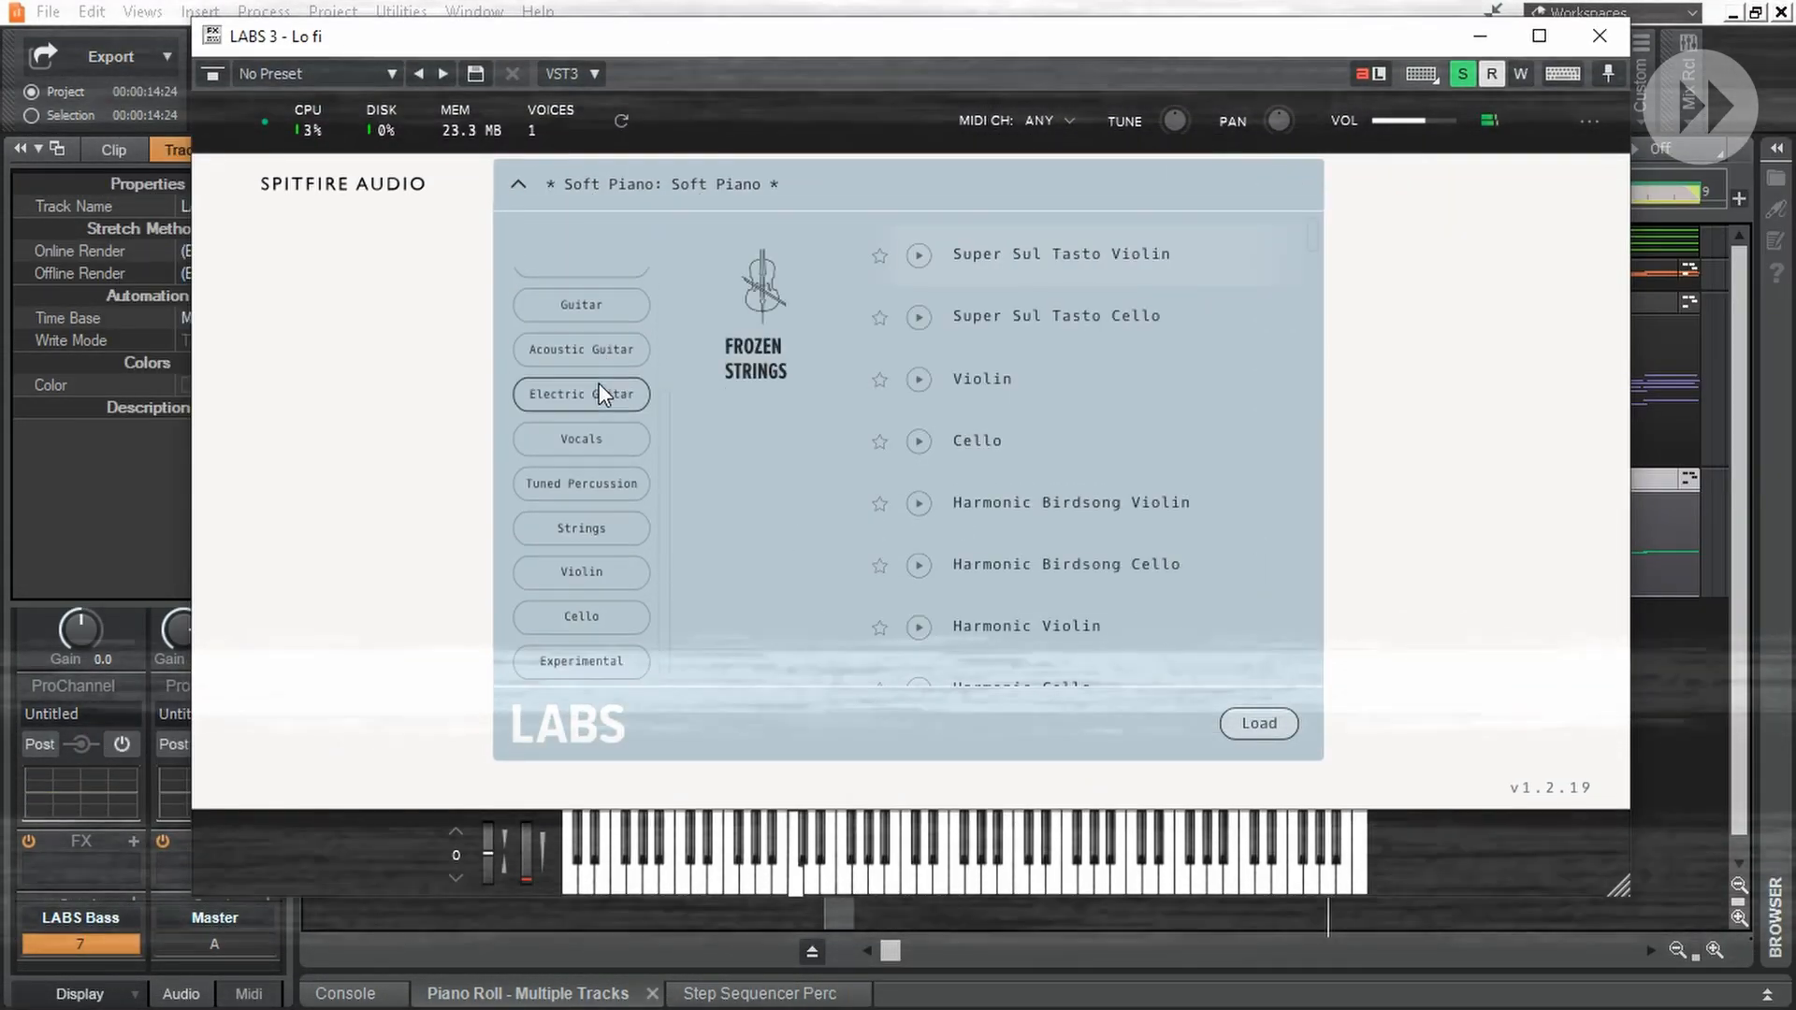
# - Browse the LABS presets by category and load Tape Piano from Pedal Pads for the bass
pyautogui.scroll(3, 589, 402)
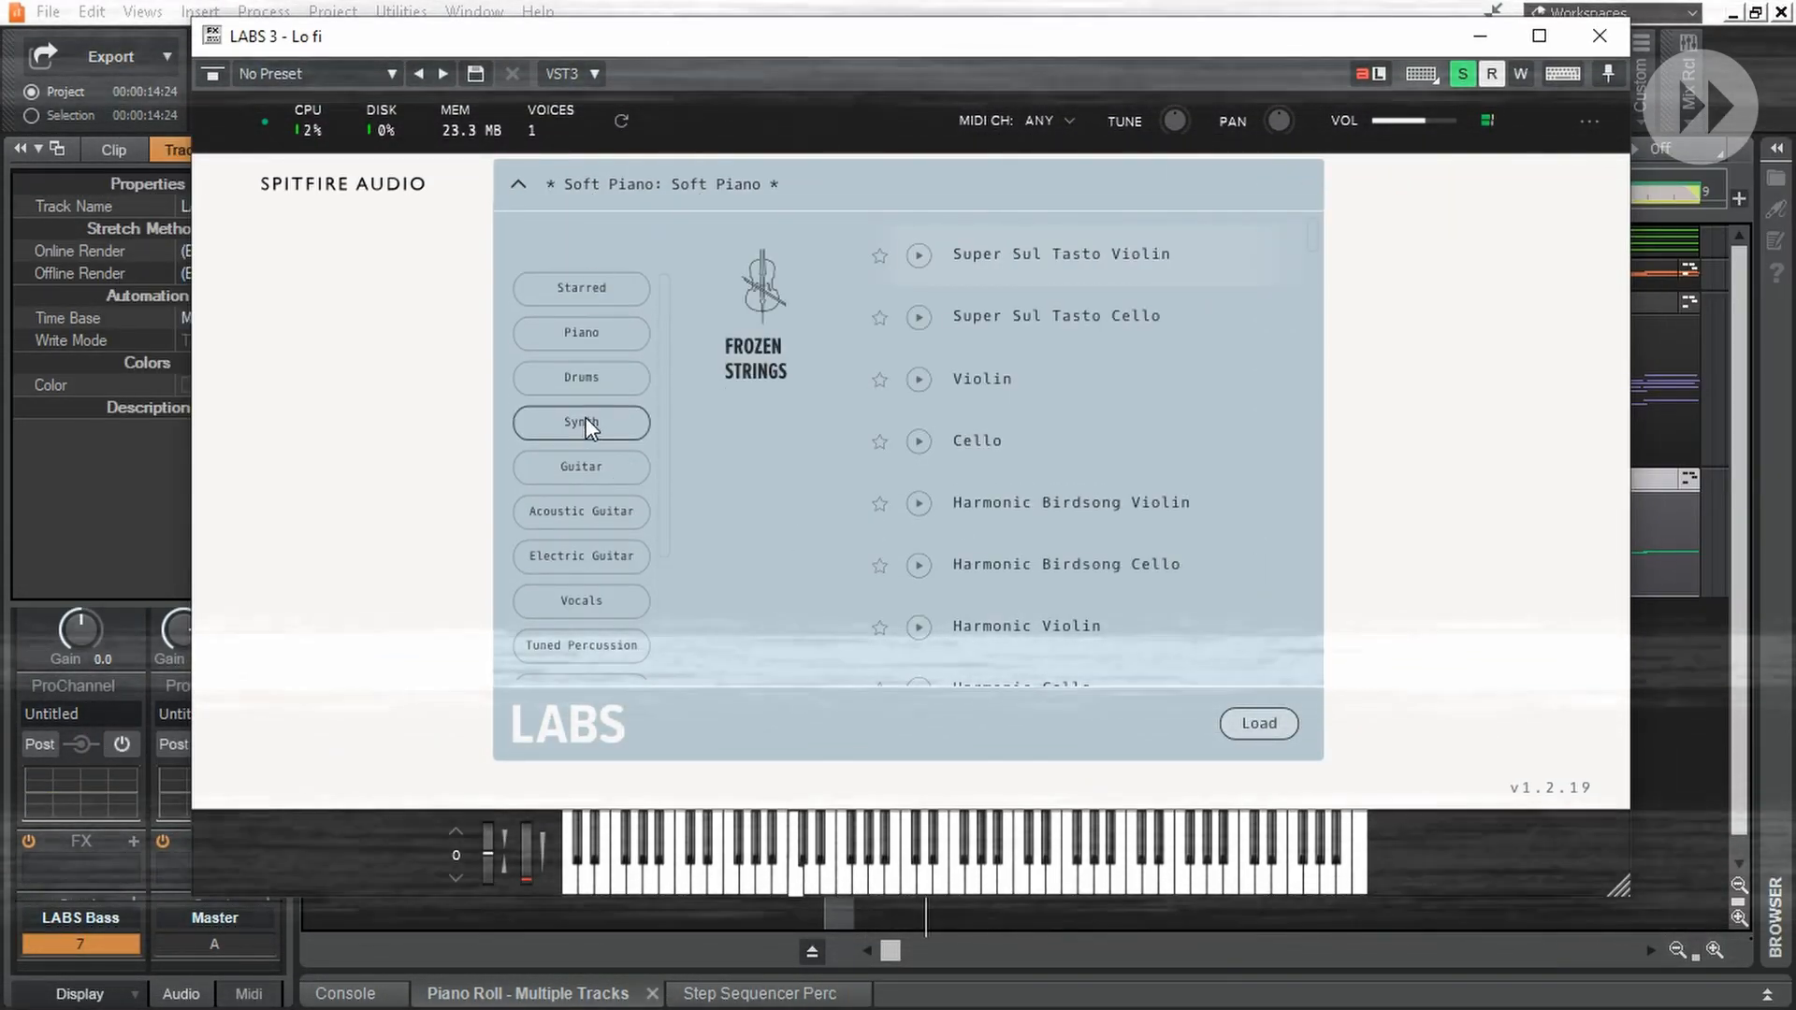
pyautogui.click(586, 419)
pyautogui.click(586, 333)
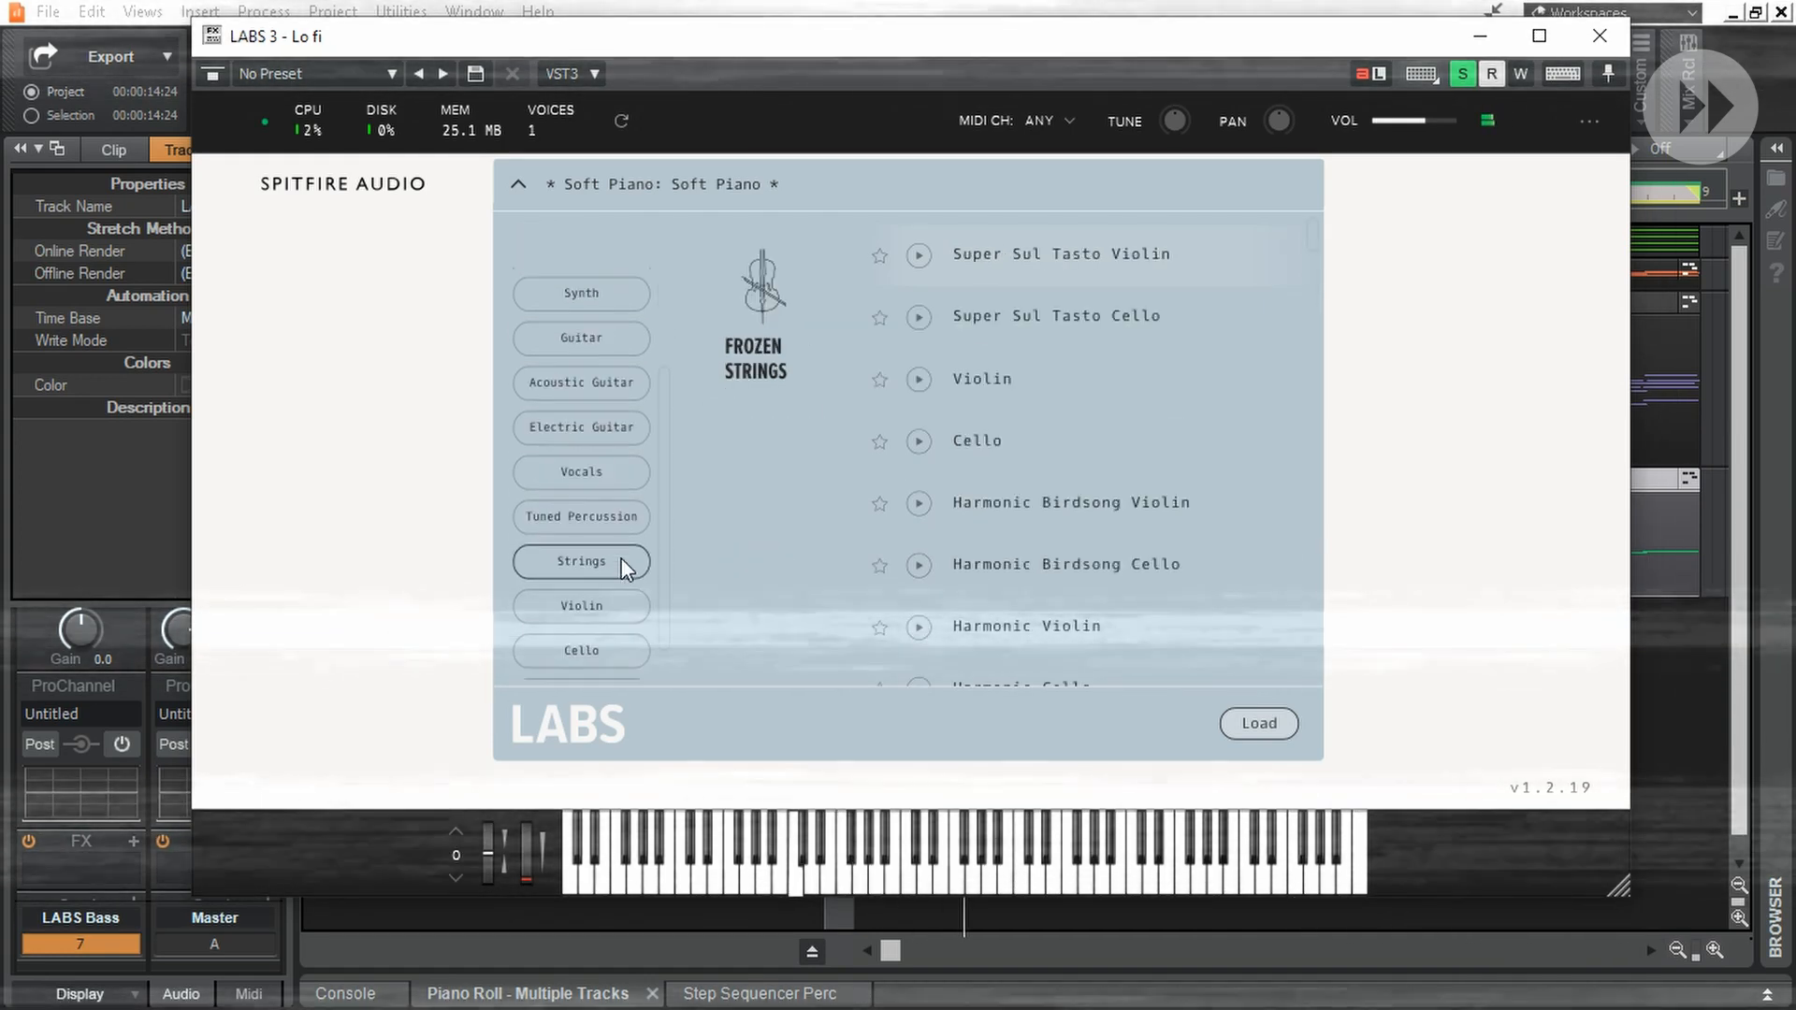
pyautogui.scroll(-1, 597, 664)
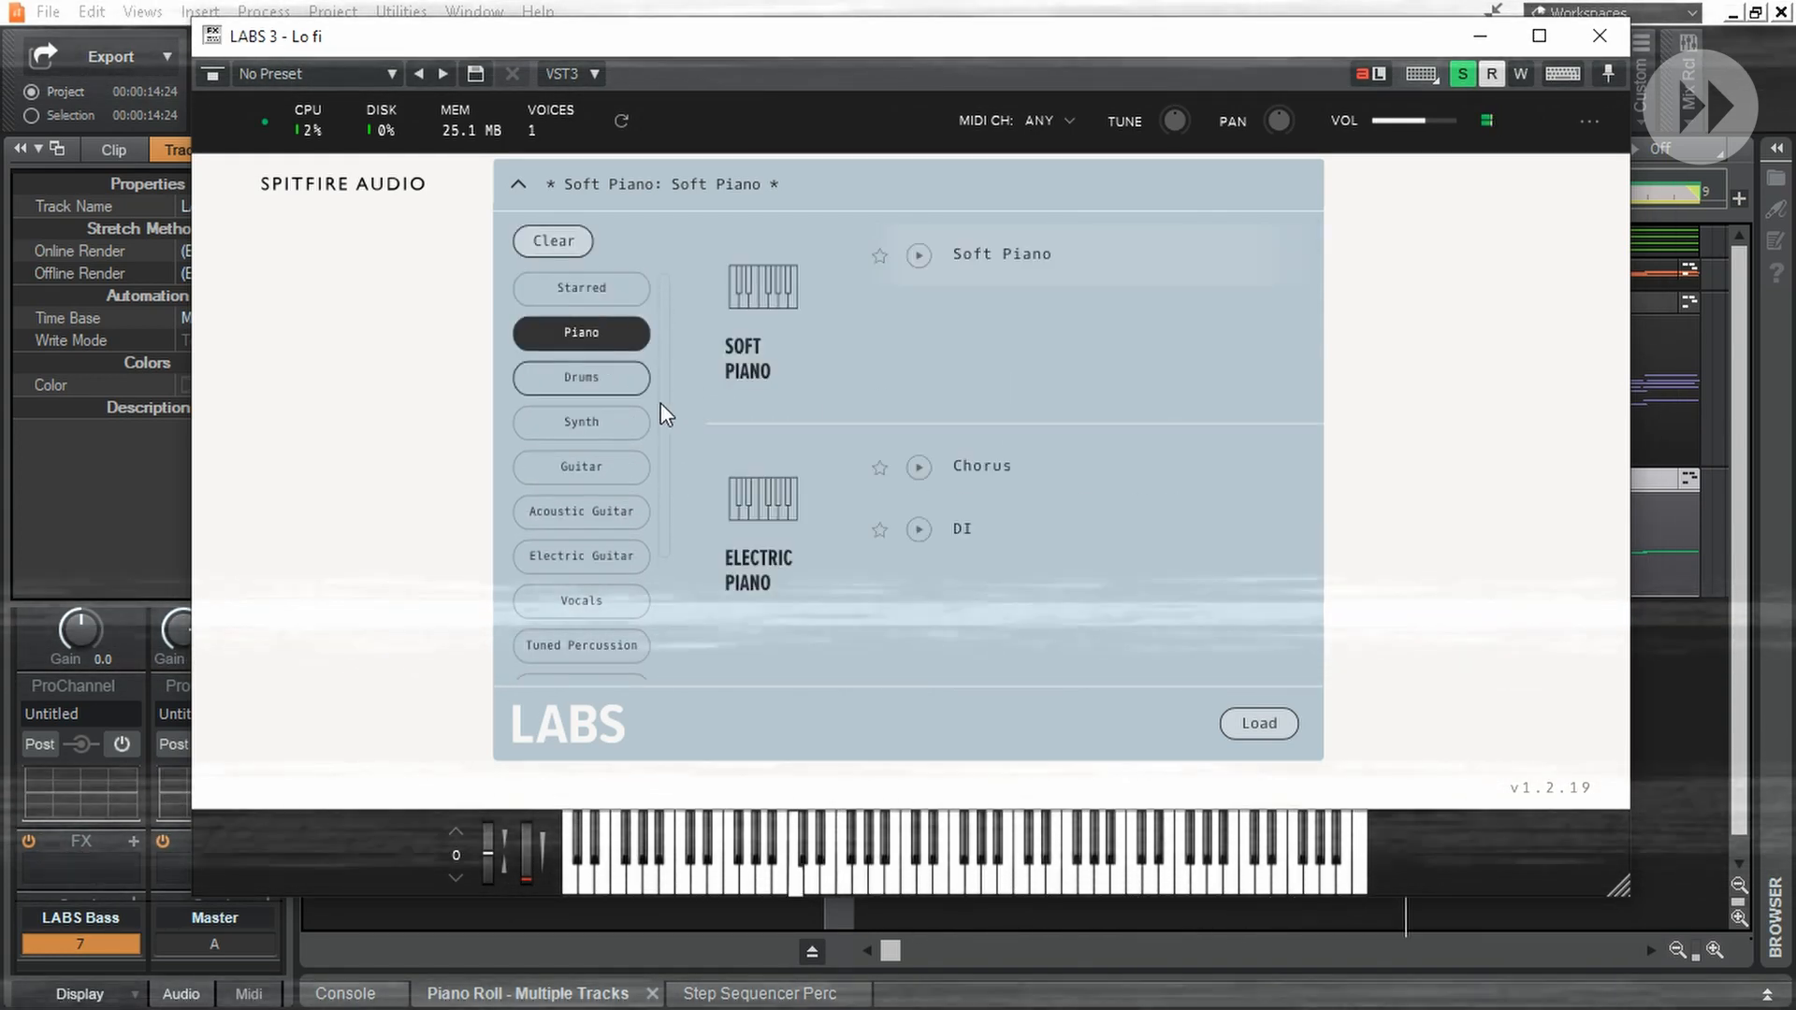
pyautogui.click(584, 422)
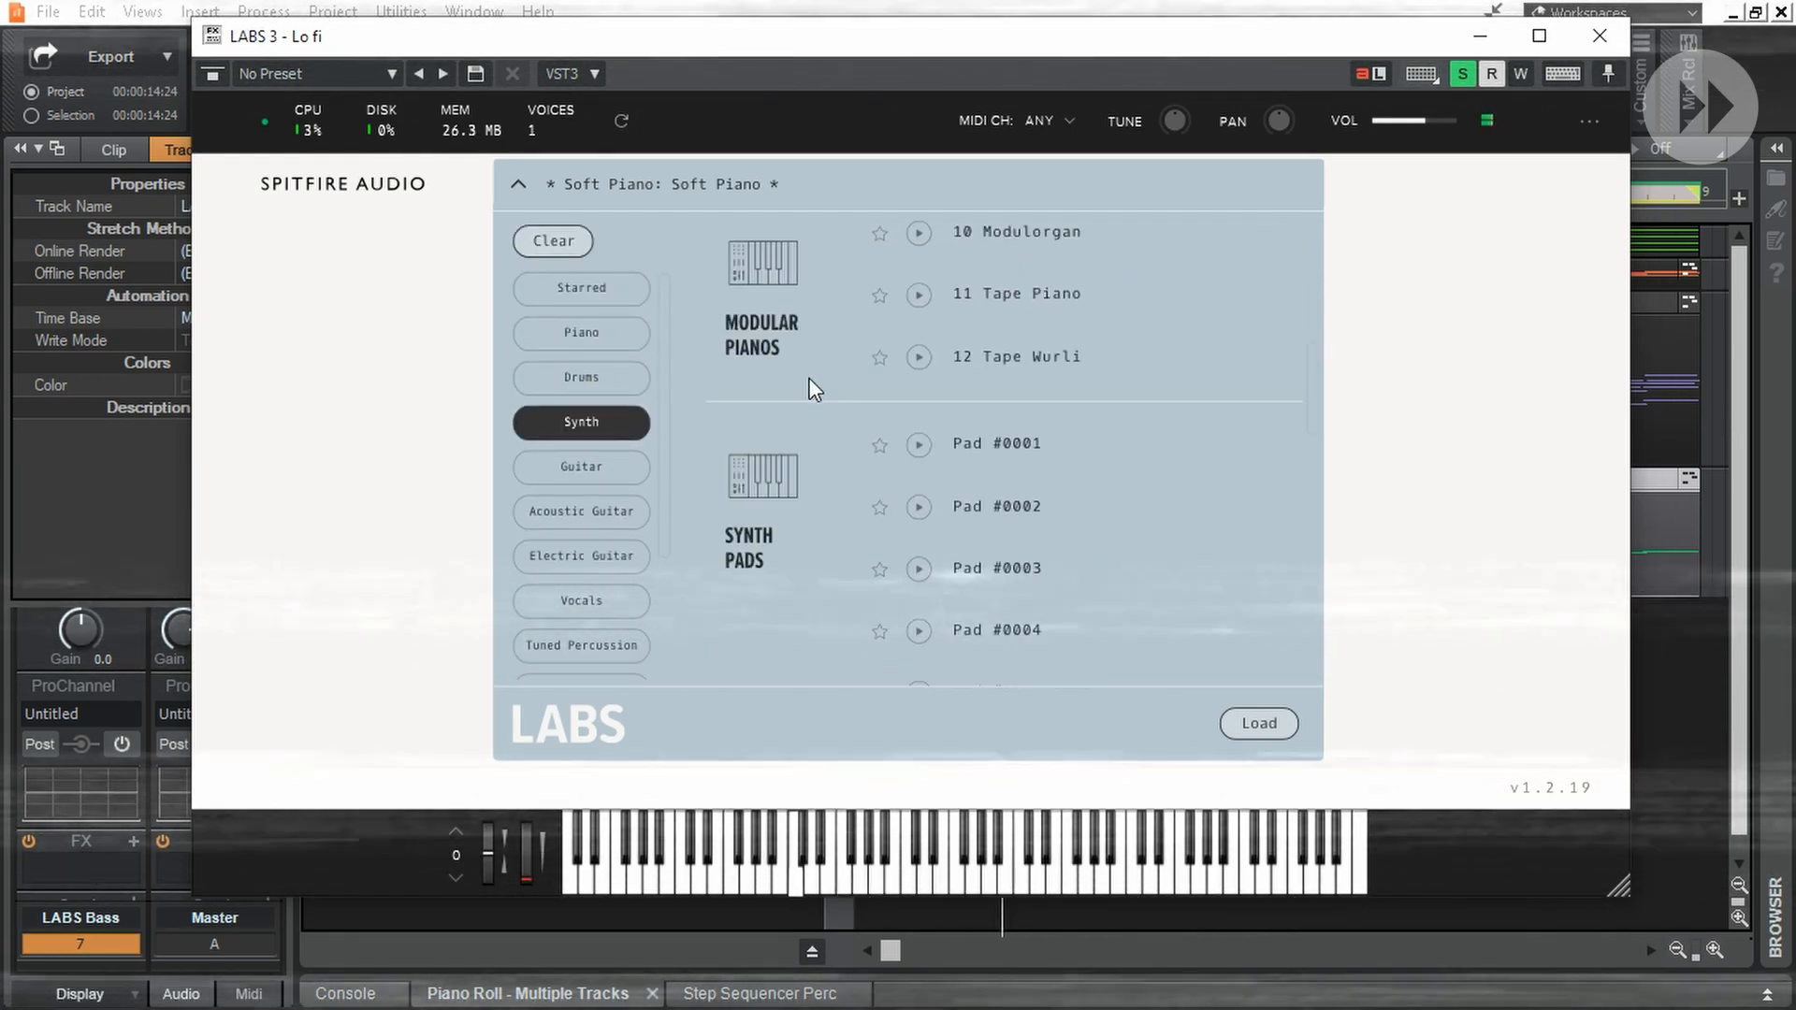
pyautogui.scroll(4, 871, 351)
pyautogui.scroll(-2, 872, 351)
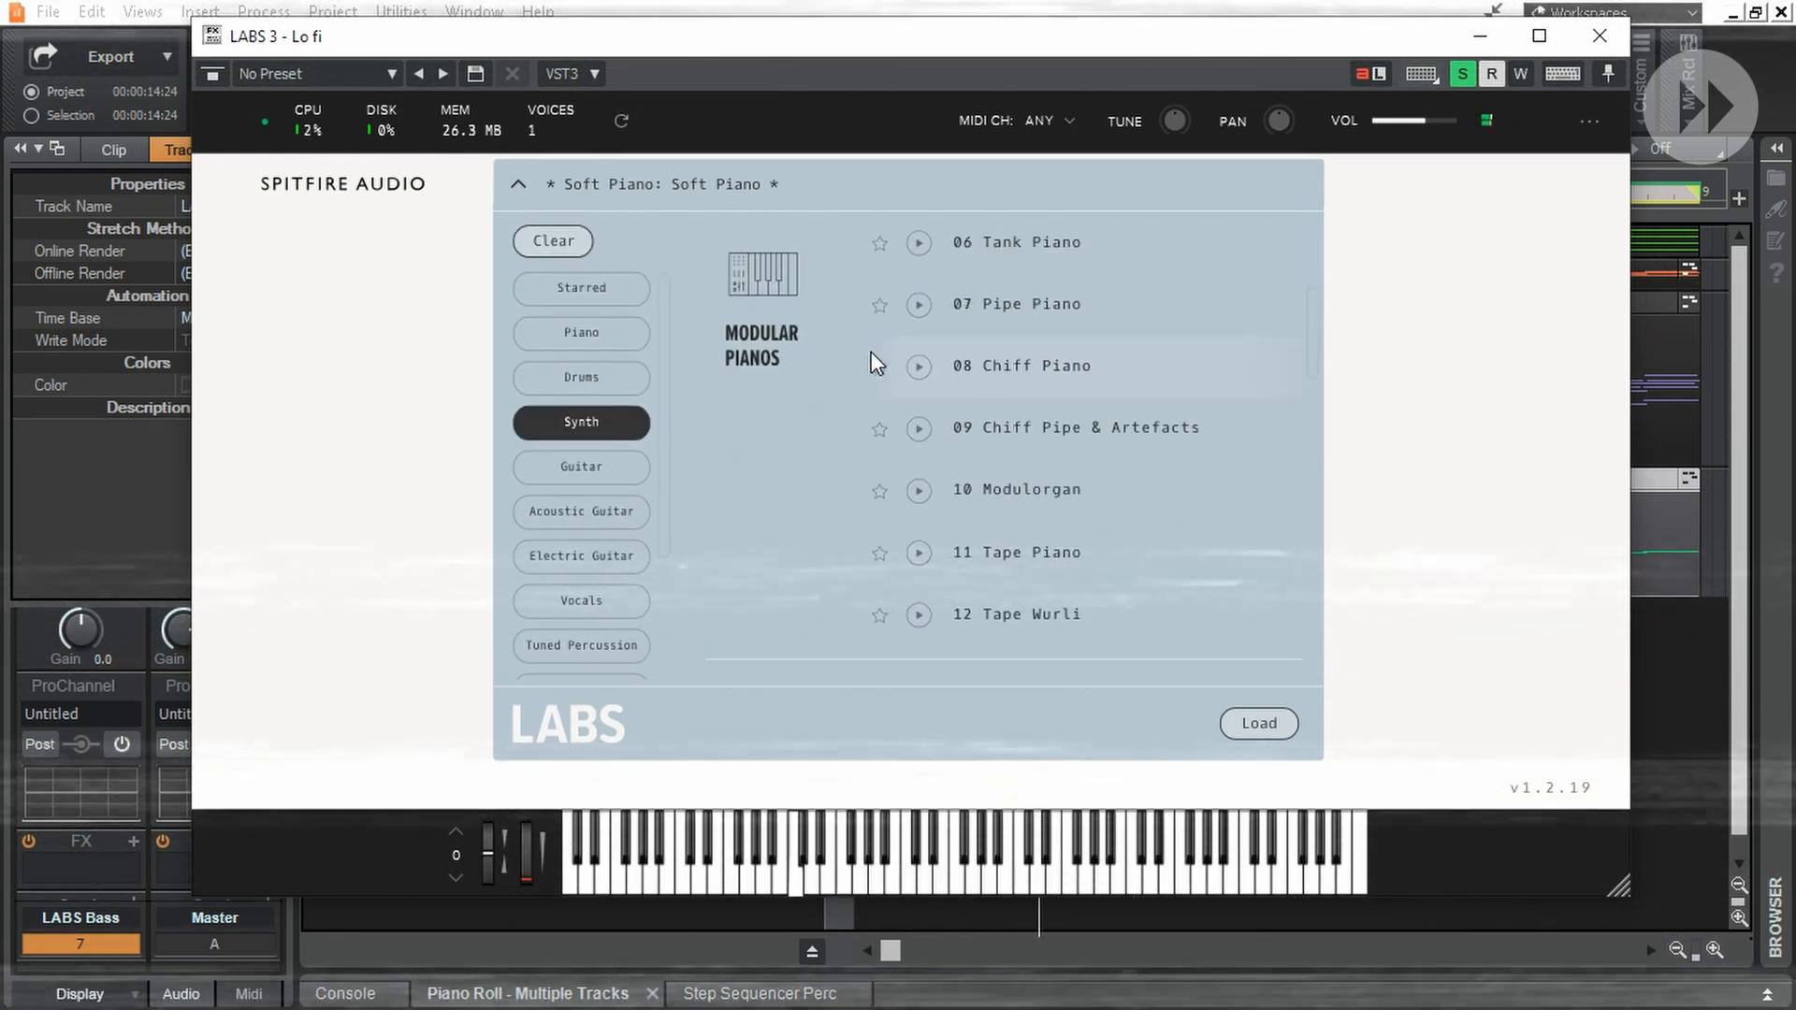
pyautogui.scroll(-6, 872, 352)
pyautogui.click(1015, 643)
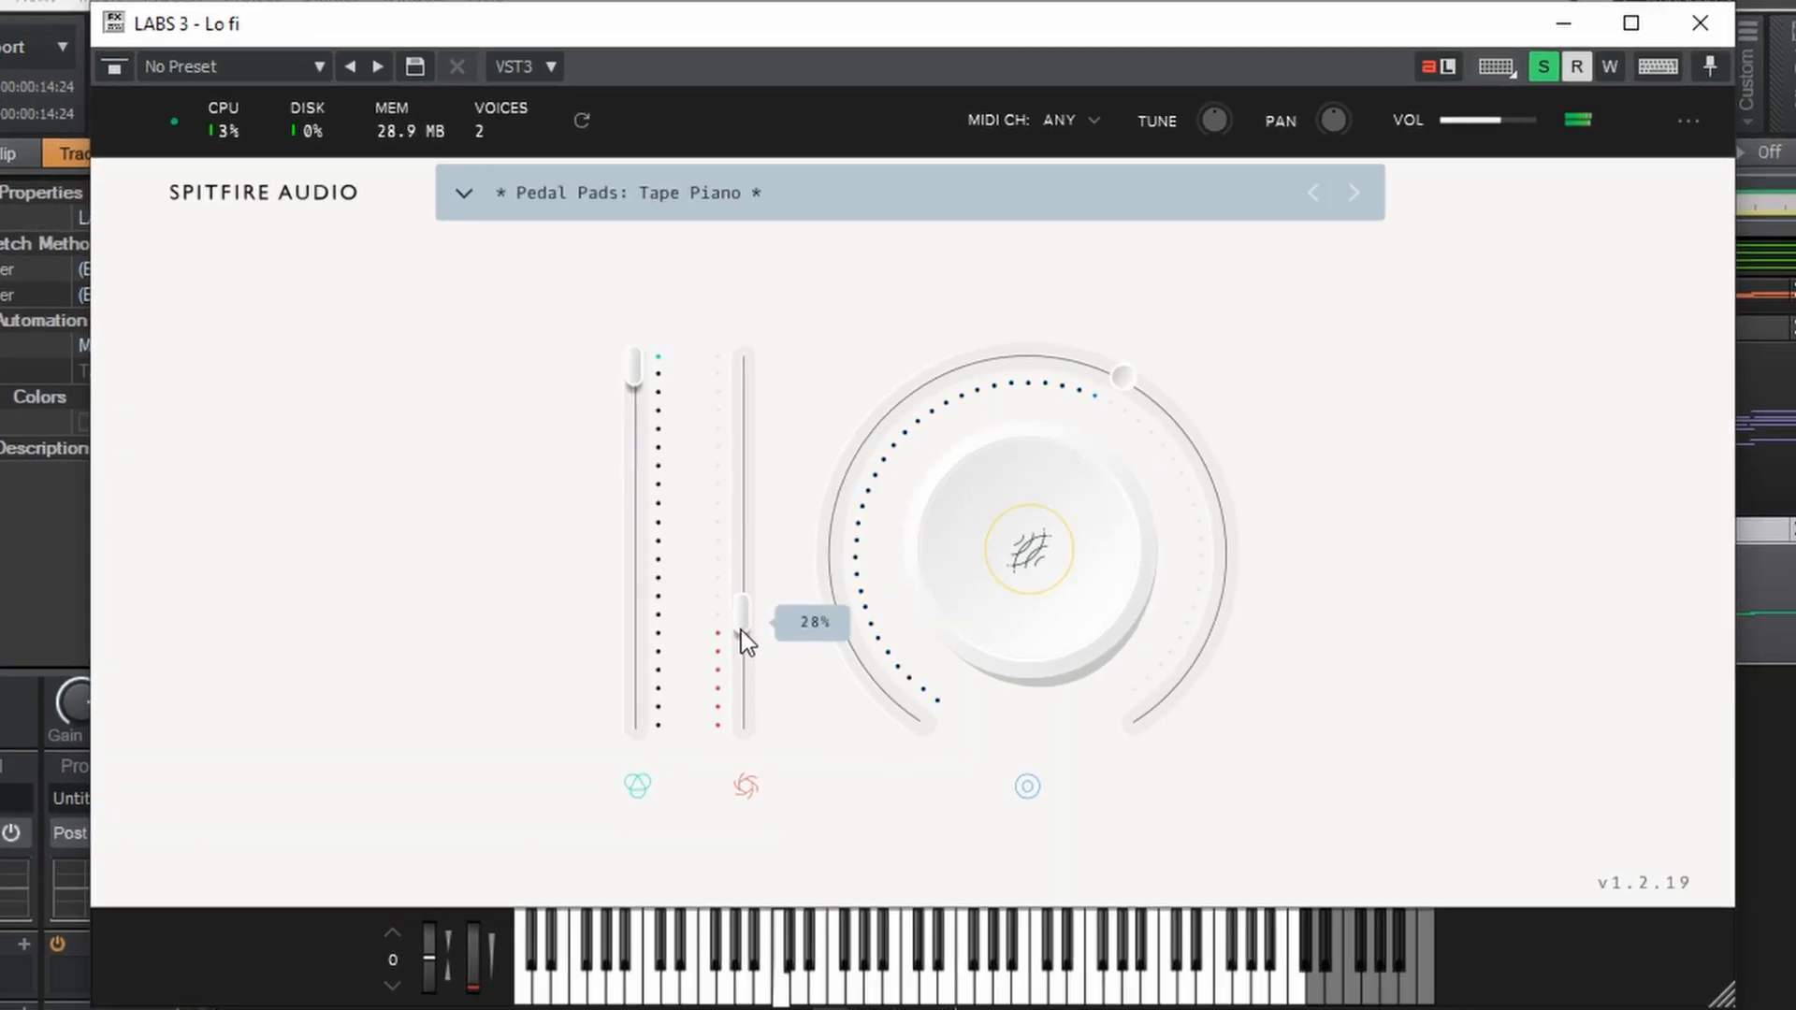
# - Raise the red-marked slider of the Tape Piano preset to 53% and set its Reverb to about 61%
pyautogui.moveTo(741, 630); pyautogui.dragTo(764, 537)
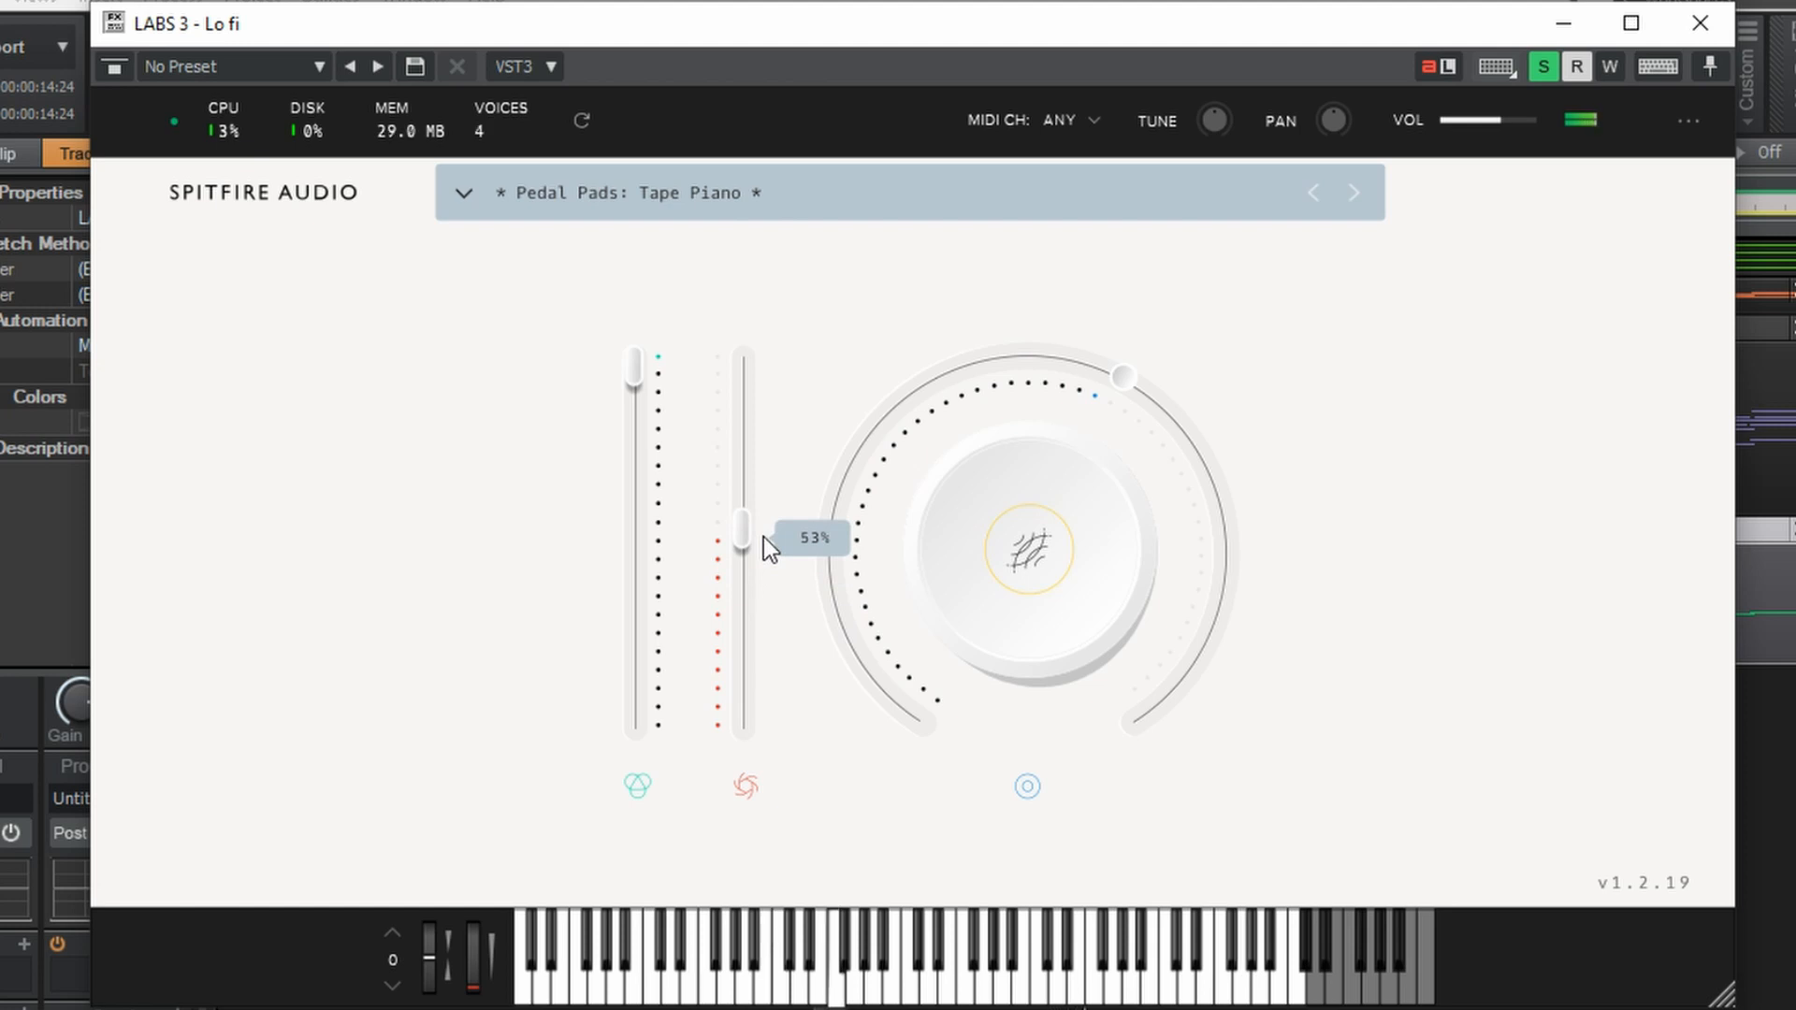
pyautogui.click(1040, 547)
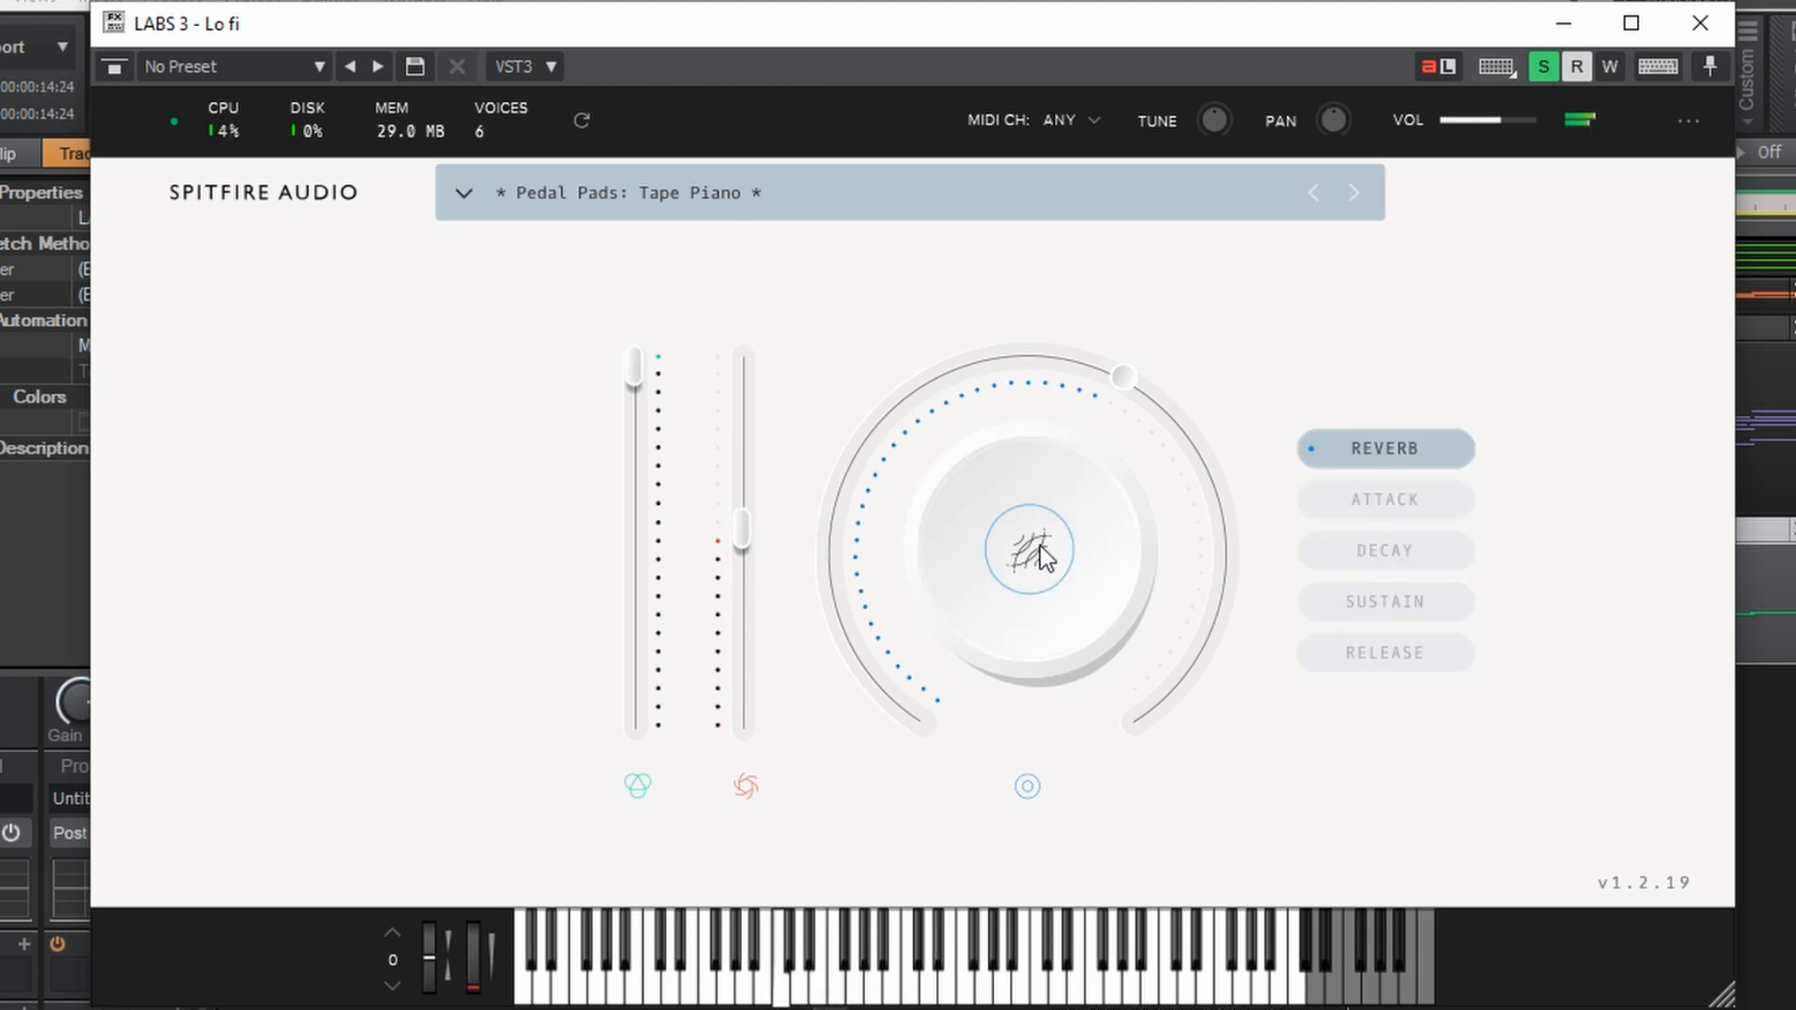
pyautogui.moveTo(1034, 381); pyautogui.dragTo(1107, 387)
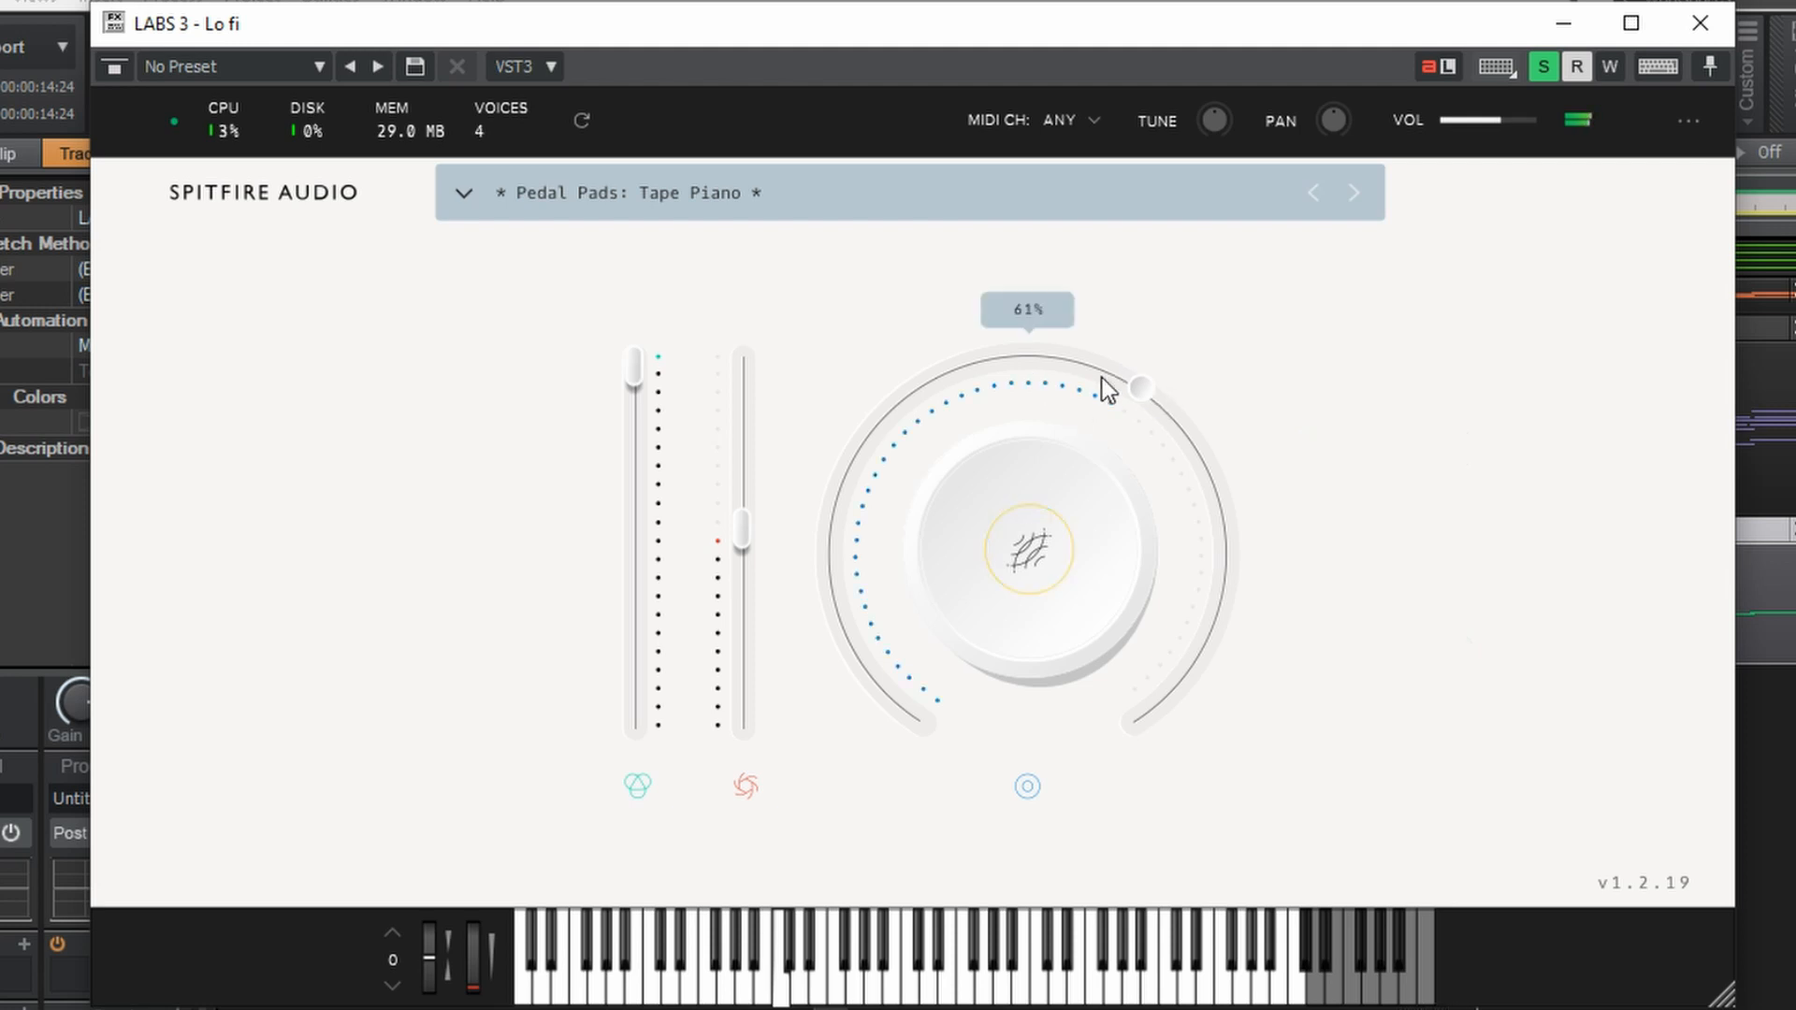
# - Go through the Attack, Decay and Sustain controls of the Tape Piano preset and adjust its Release
pyautogui.moveTo(1374, 542)
pyautogui.click(1393, 512)
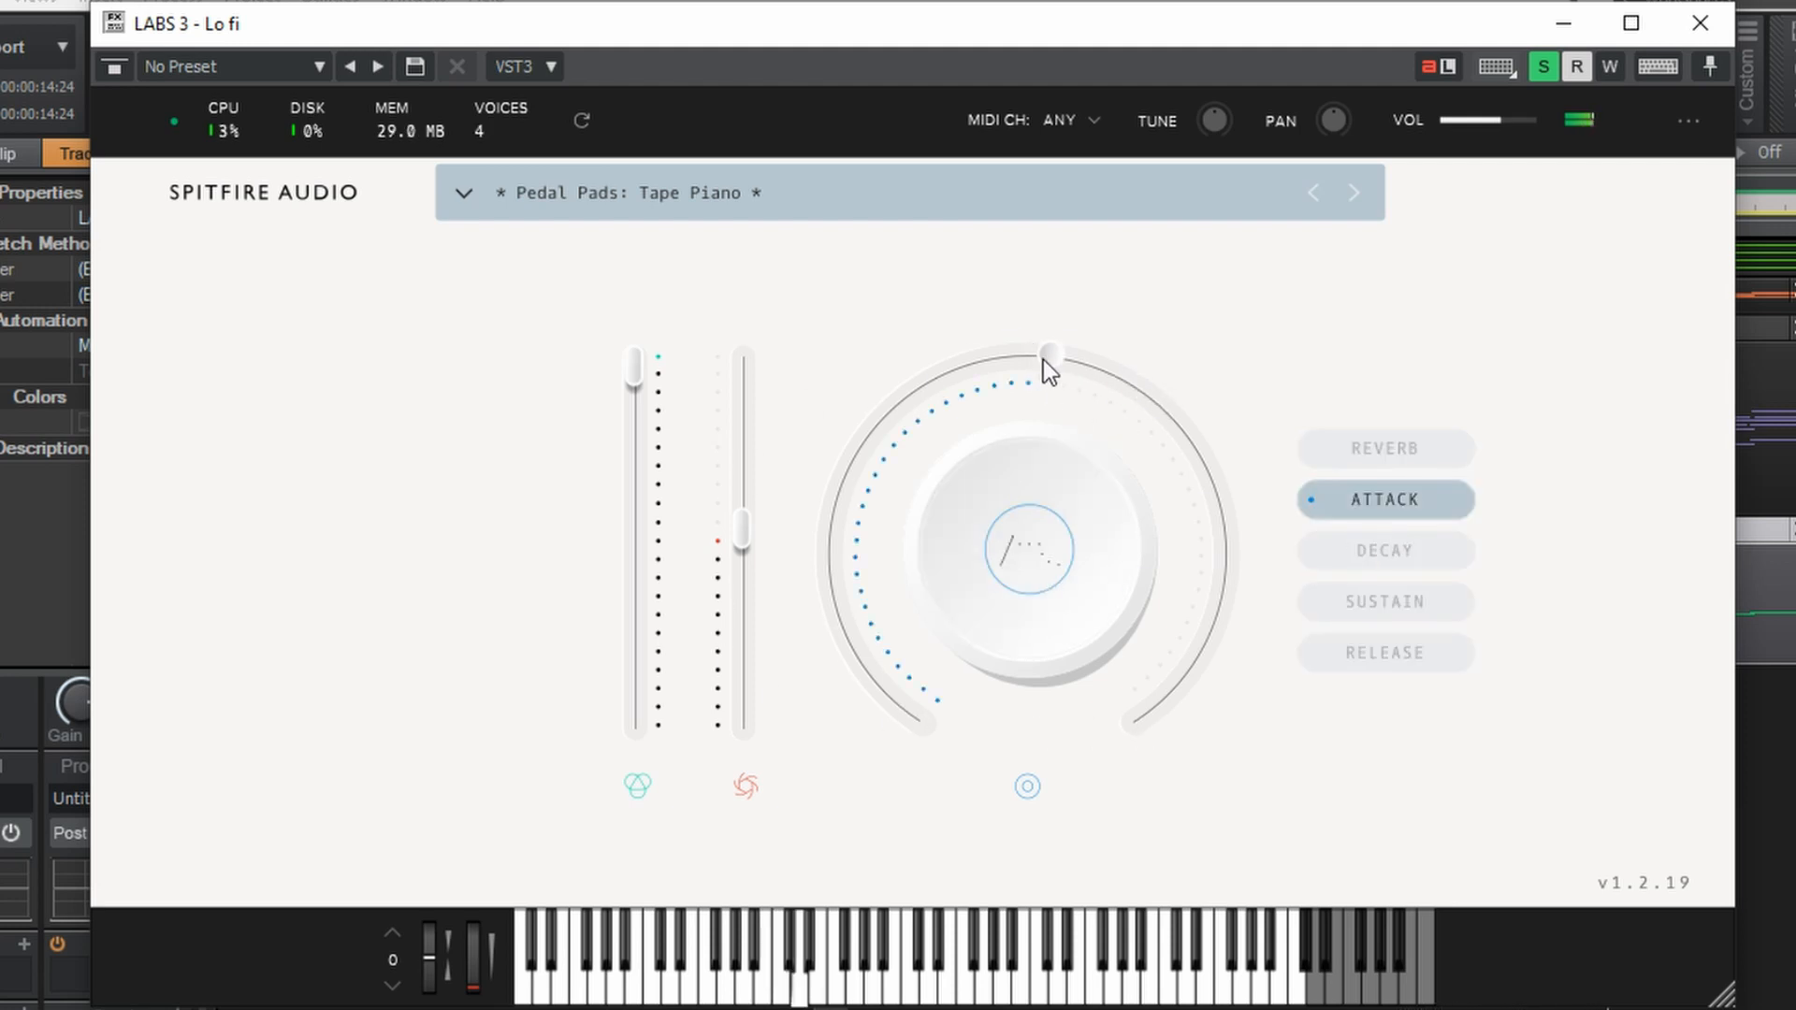
pyautogui.moveTo(1427, 556)
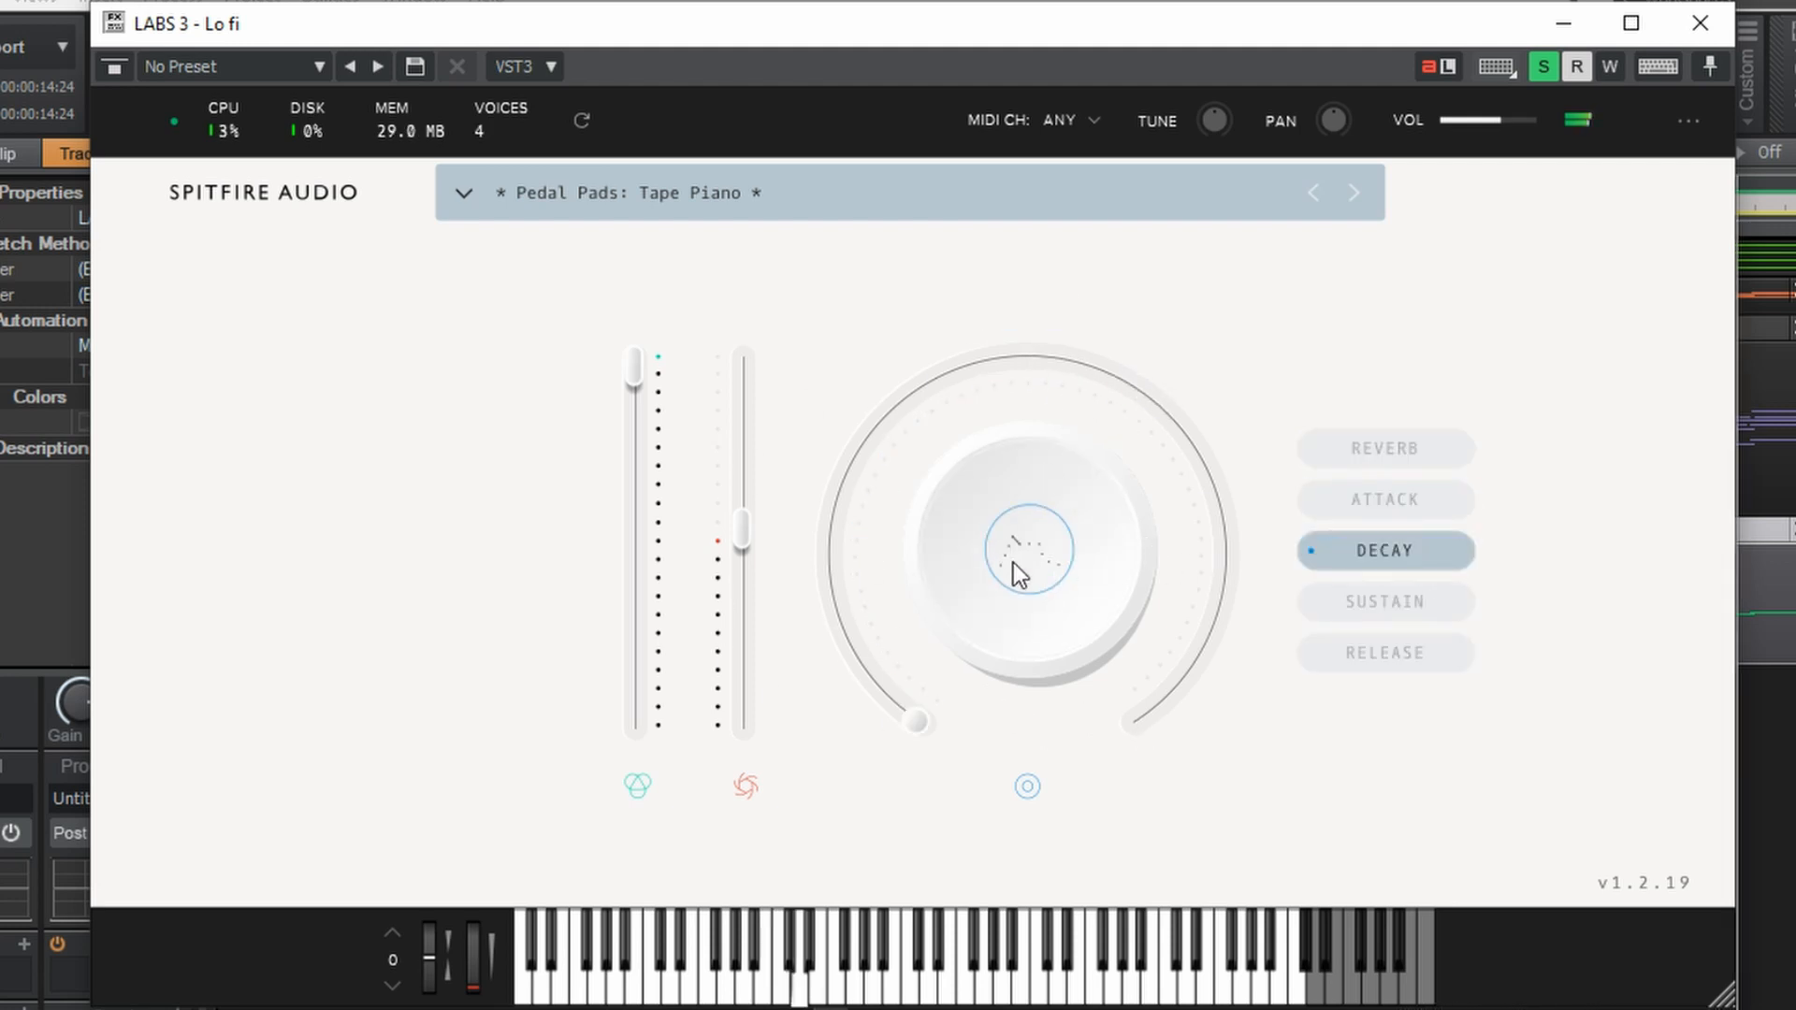
pyautogui.click(1367, 606)
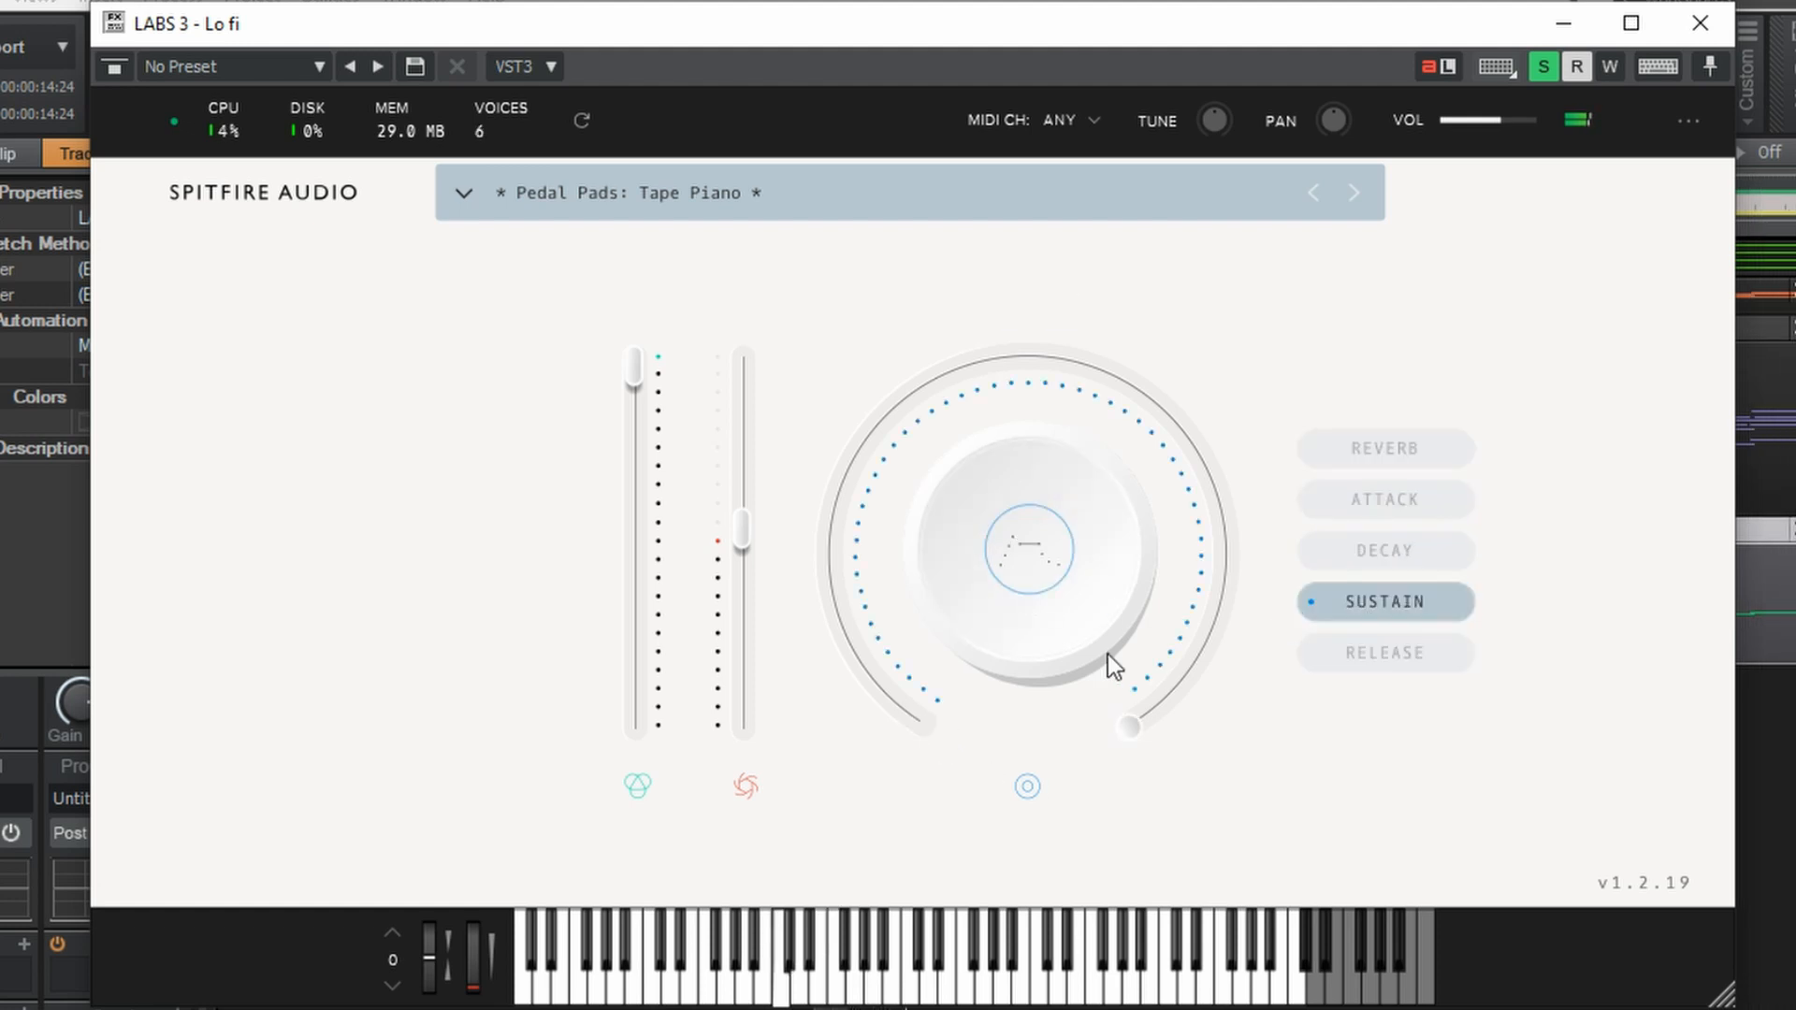
pyautogui.click(1411, 670)
pyautogui.moveTo(1079, 406); pyautogui.dragTo(759, 609)
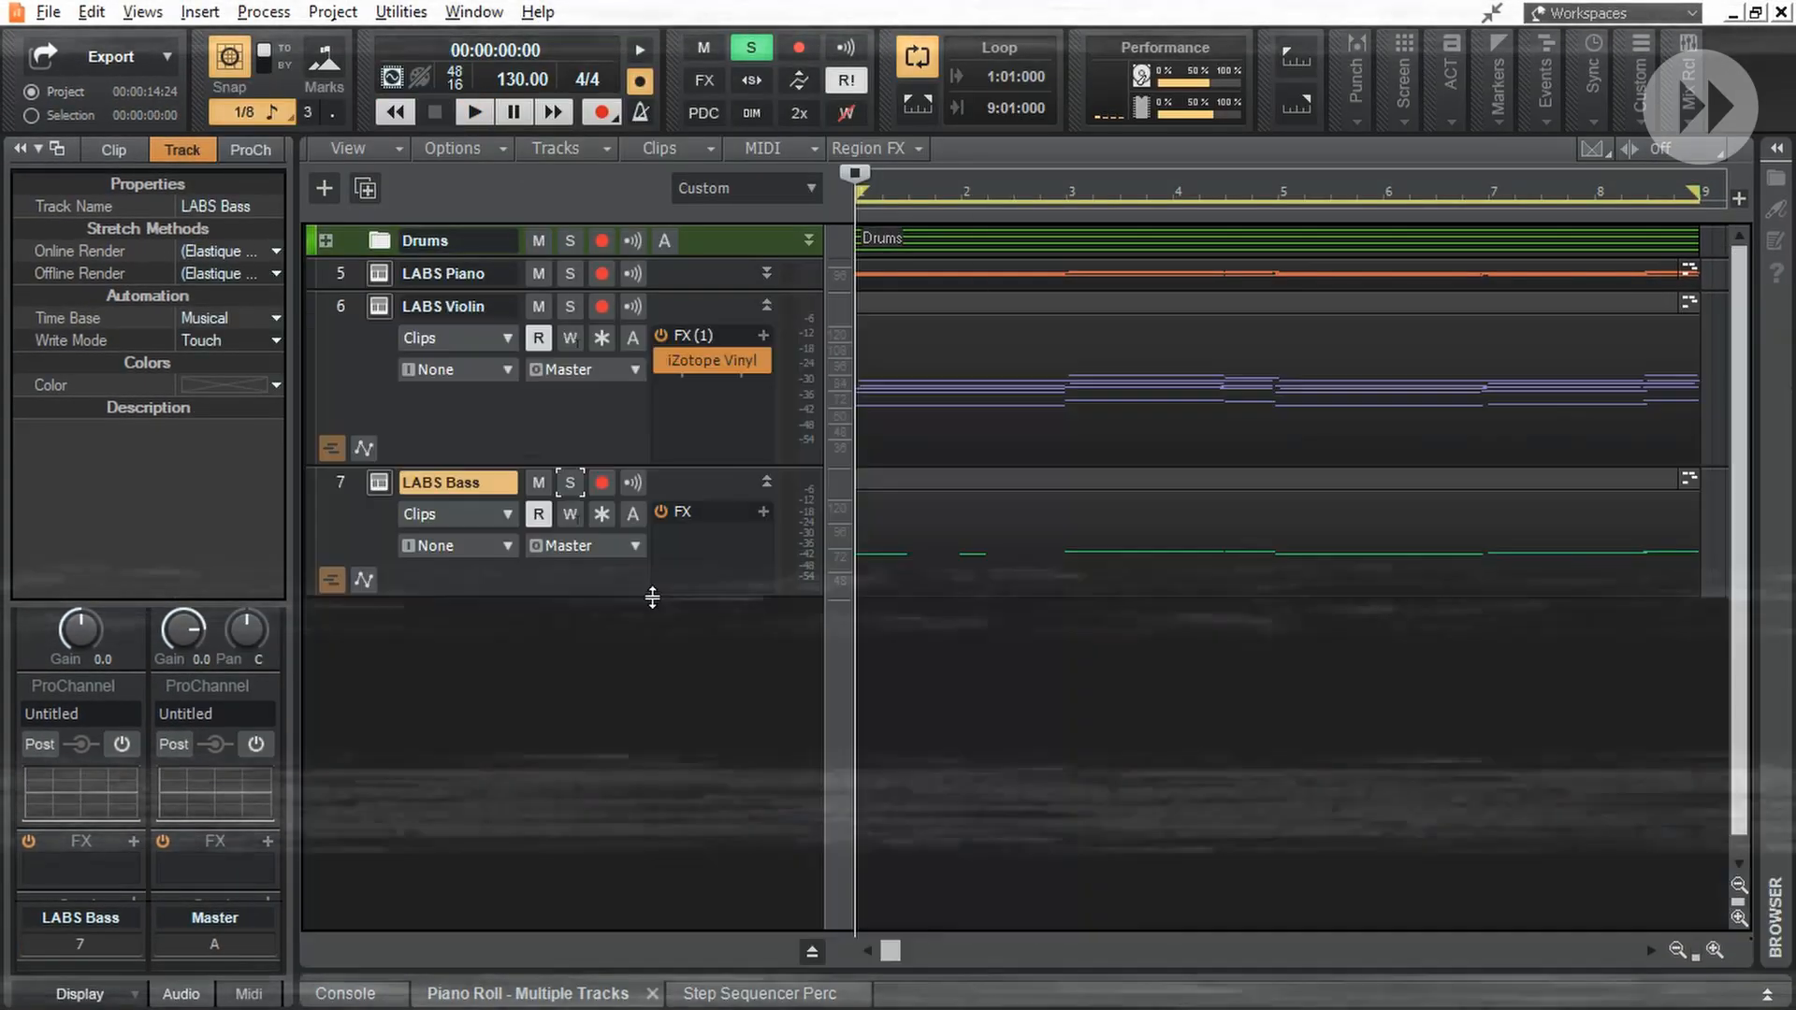
# - Shorten the LABS Bass notes just before measure 2 and at measure 3, and add two short C3 notes between them
pyautogui.moveTo(694, 738); pyautogui.dragTo(667, 742)
pyautogui.moveTo(1199, 652); pyautogui.dragTo(983, 652)
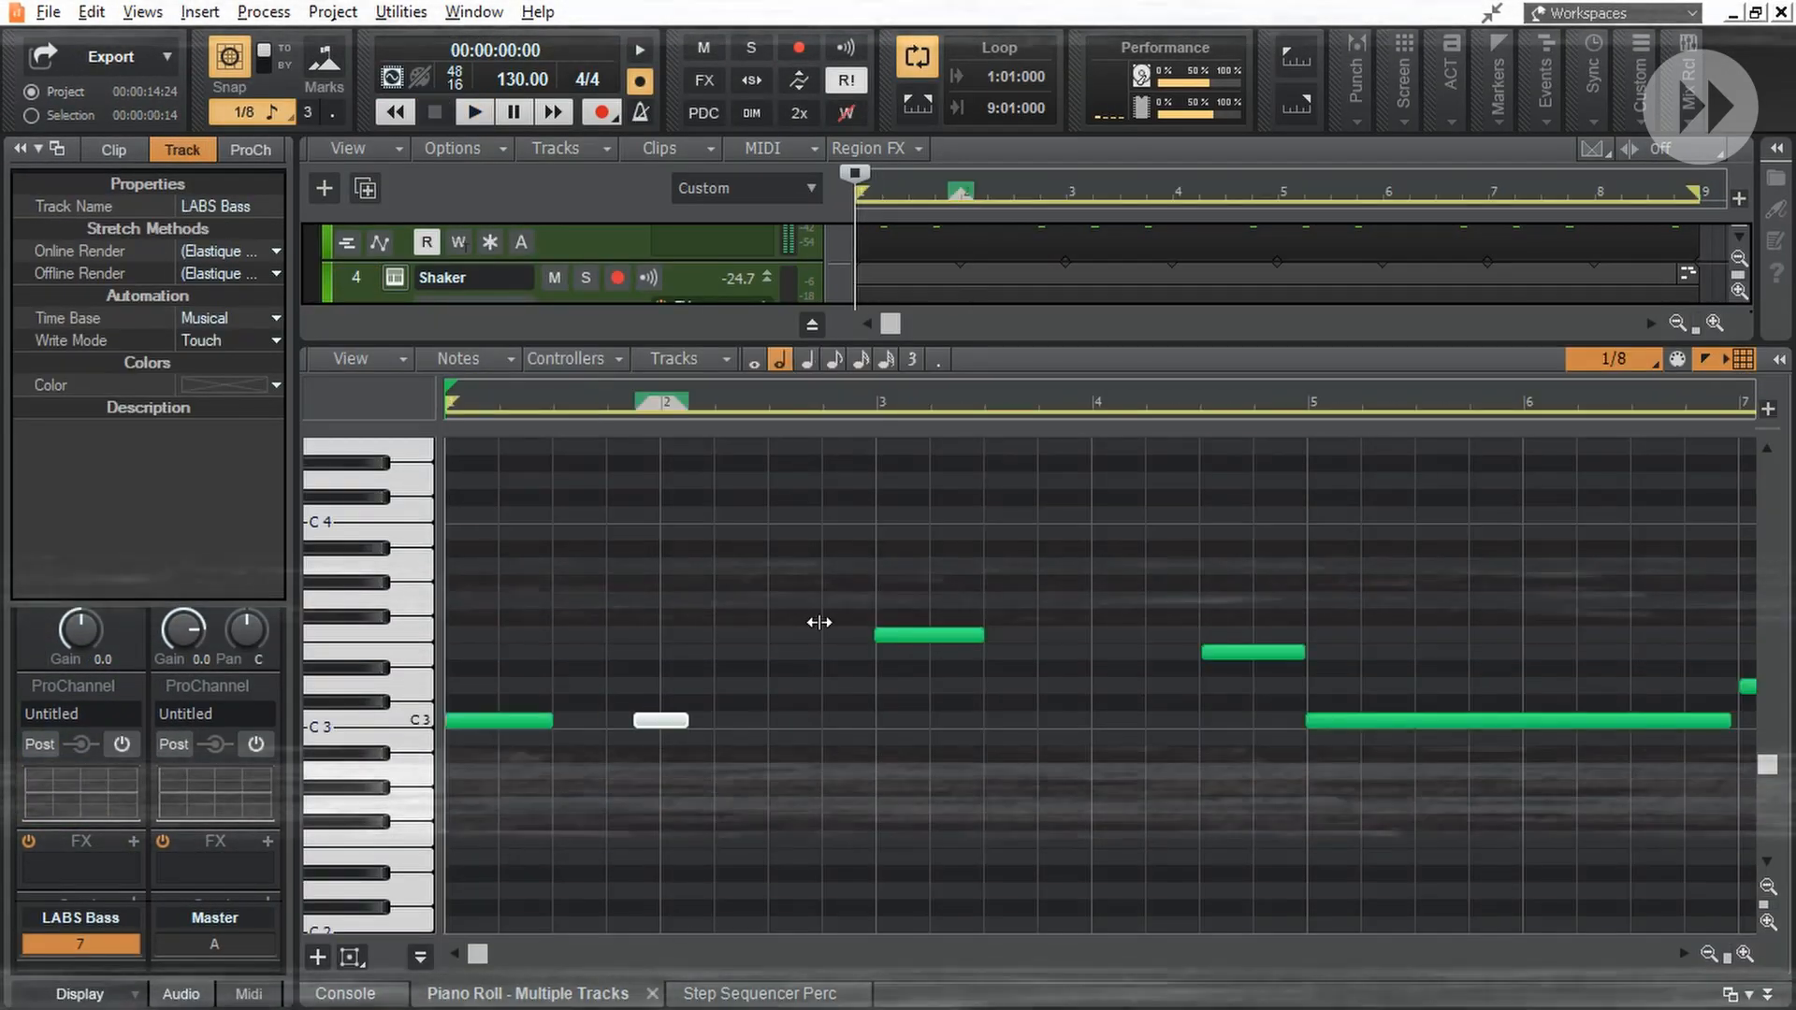
pyautogui.click(552, 574)
pyautogui.click(847, 737)
pyautogui.press('space')
pyautogui.moveTo(847, 737); pyautogui.dragTo(741, 737)
# - Add a short bass note at measure 4, and shorten the note before measure 5 and the C3 note at measure 2
pyautogui.click(1119, 652)
pyautogui.moveTo(1253, 668)
pyautogui.mouseDown()
pyautogui.moveTo(1198, 669)
pyautogui.moveTo(1281, 669)
pyautogui.mouseUp()
pyautogui.click(847, 737)
pyautogui.moveTo(636, 737); pyautogui.dragTo(662, 737)
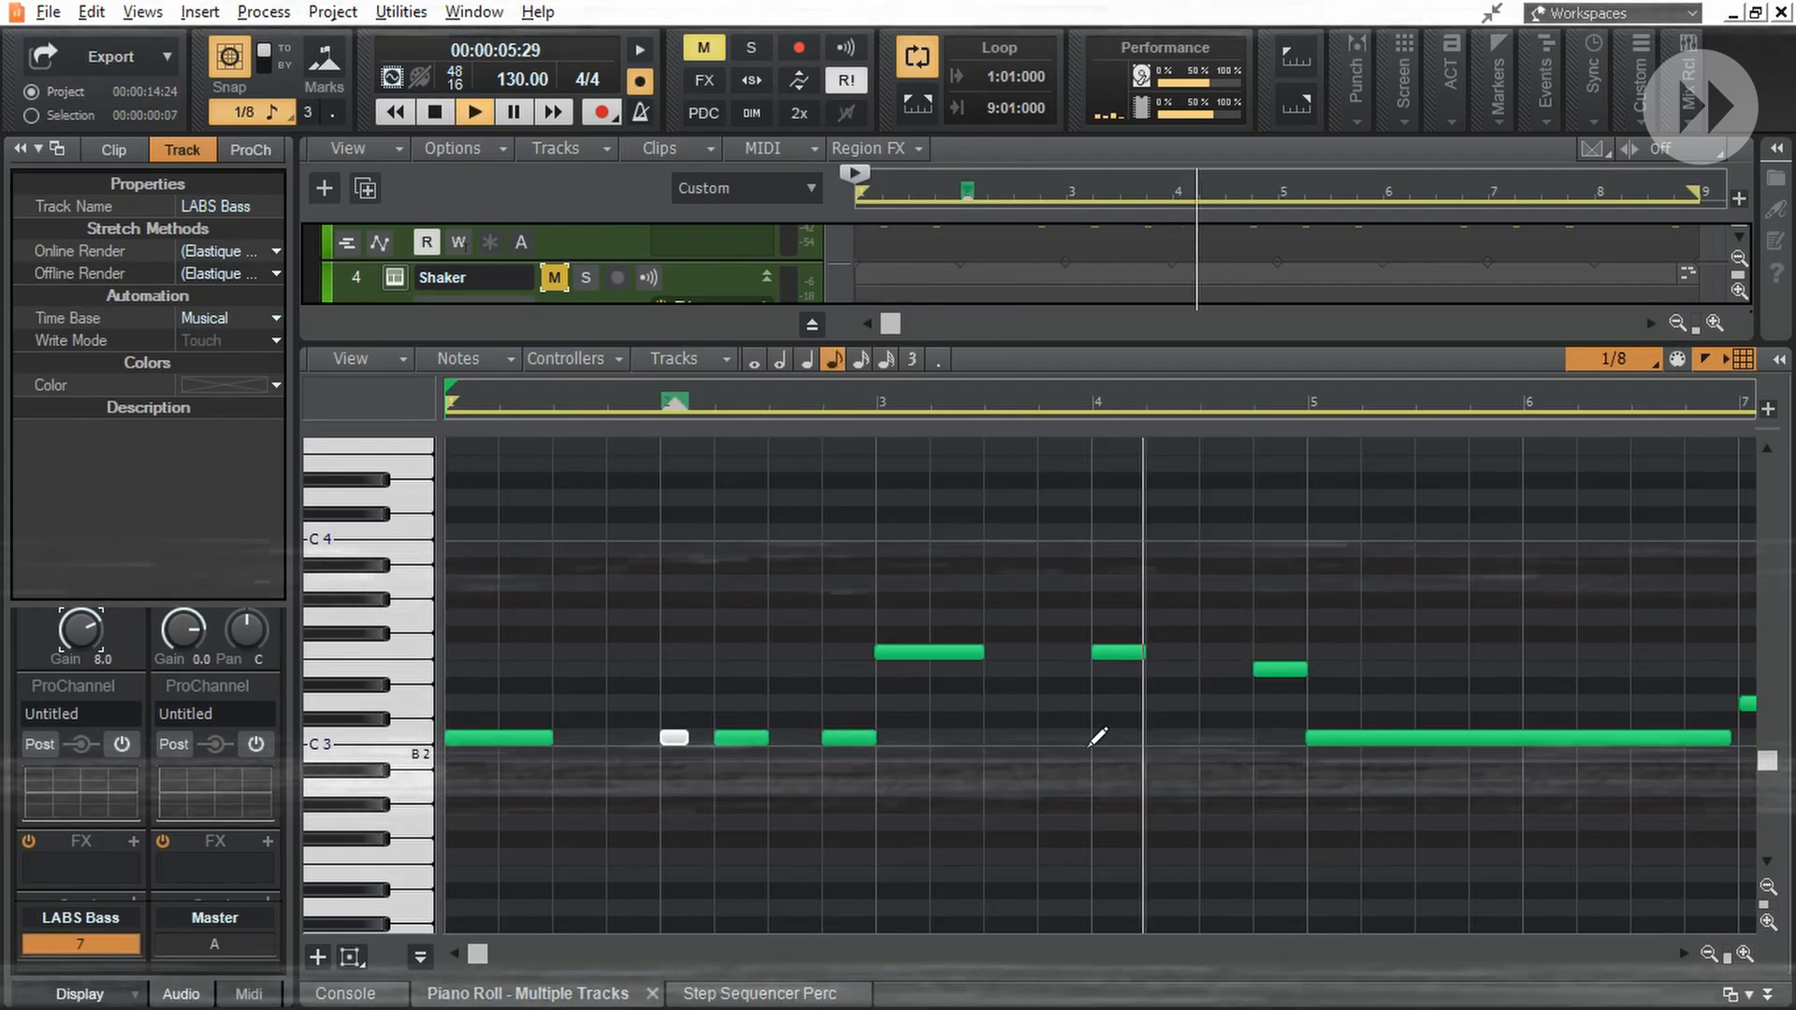
# - Shorten the long C3 bass note at measure 5 to half a measure, shorten the following long note, and play the bass line
pyautogui.press('space')
pyautogui.moveTo(1730, 737); pyautogui.dragTo(1414, 738)
pyautogui.click(1291, 737)
pyautogui.moveTo(1665, 703); pyautogui.dragTo(1504, 703)
pyautogui.press('space')
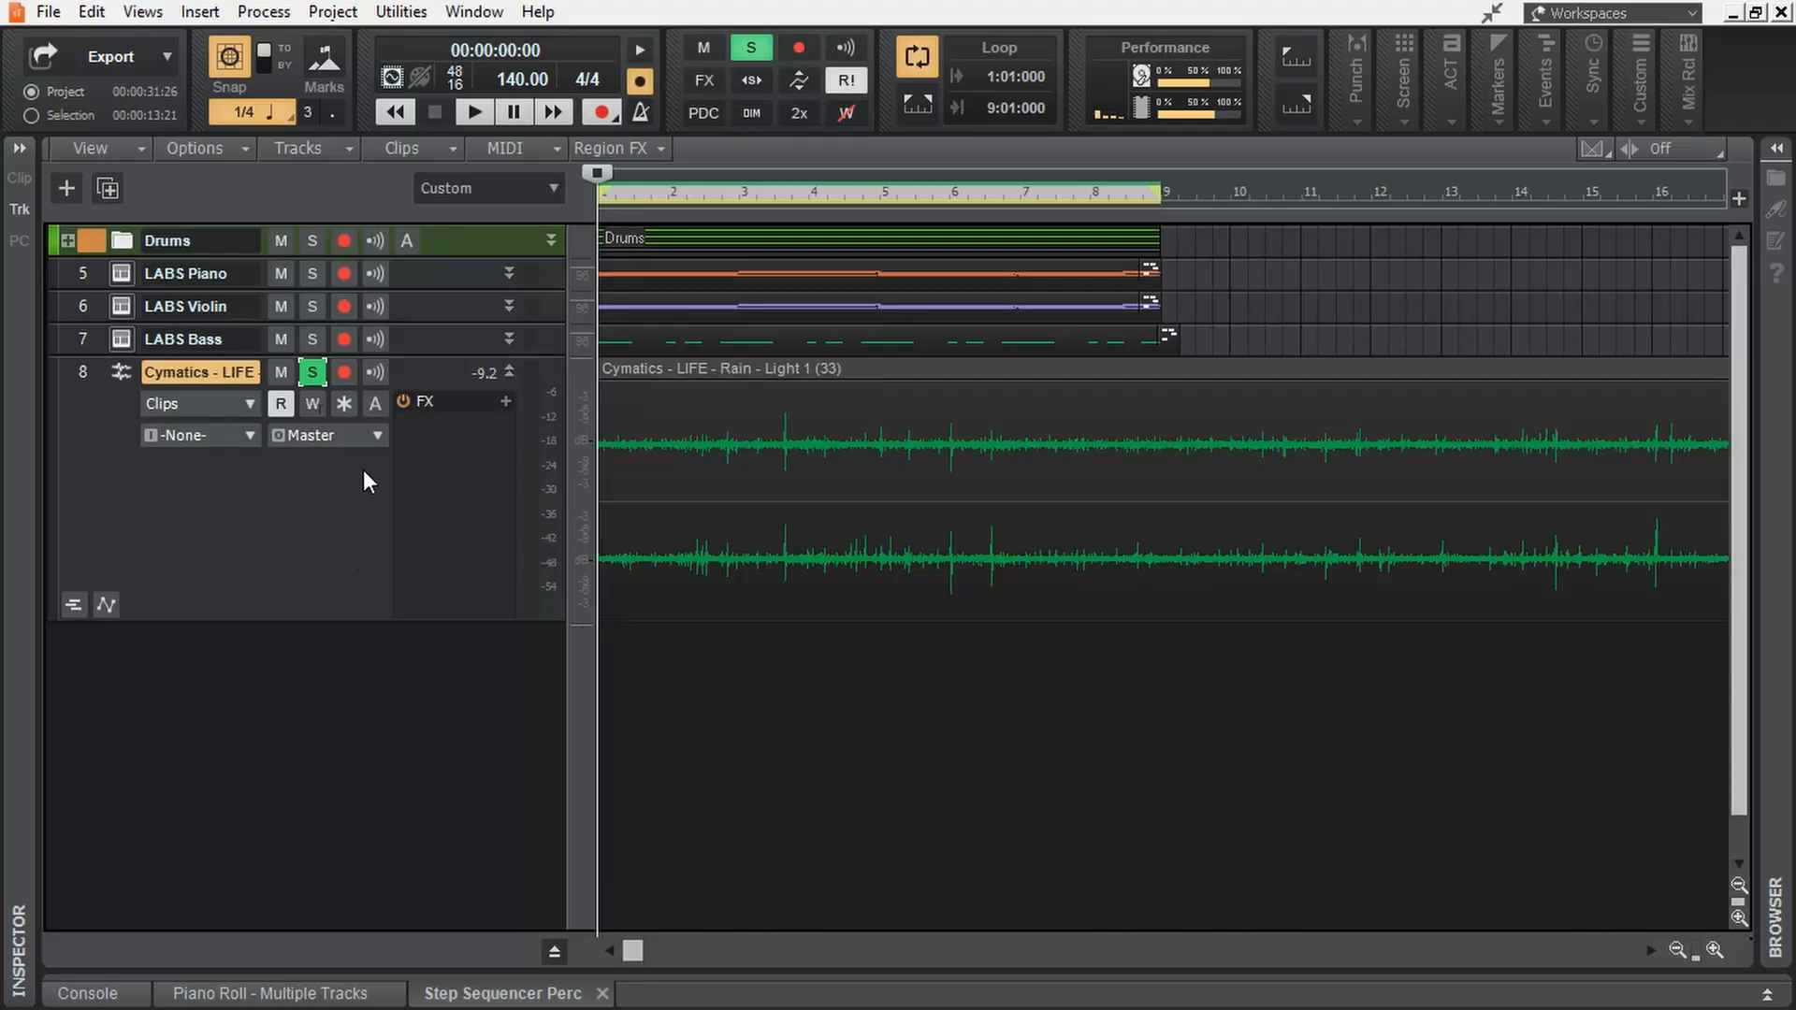
# - Shape the rain track's EQ with a 791 Hz high-pass, a wide Hi Mid cut of 6.1 dB at 1018 Hz and a 1.3 dB boost at 13259 Hz
pyautogui.click(89, 373)
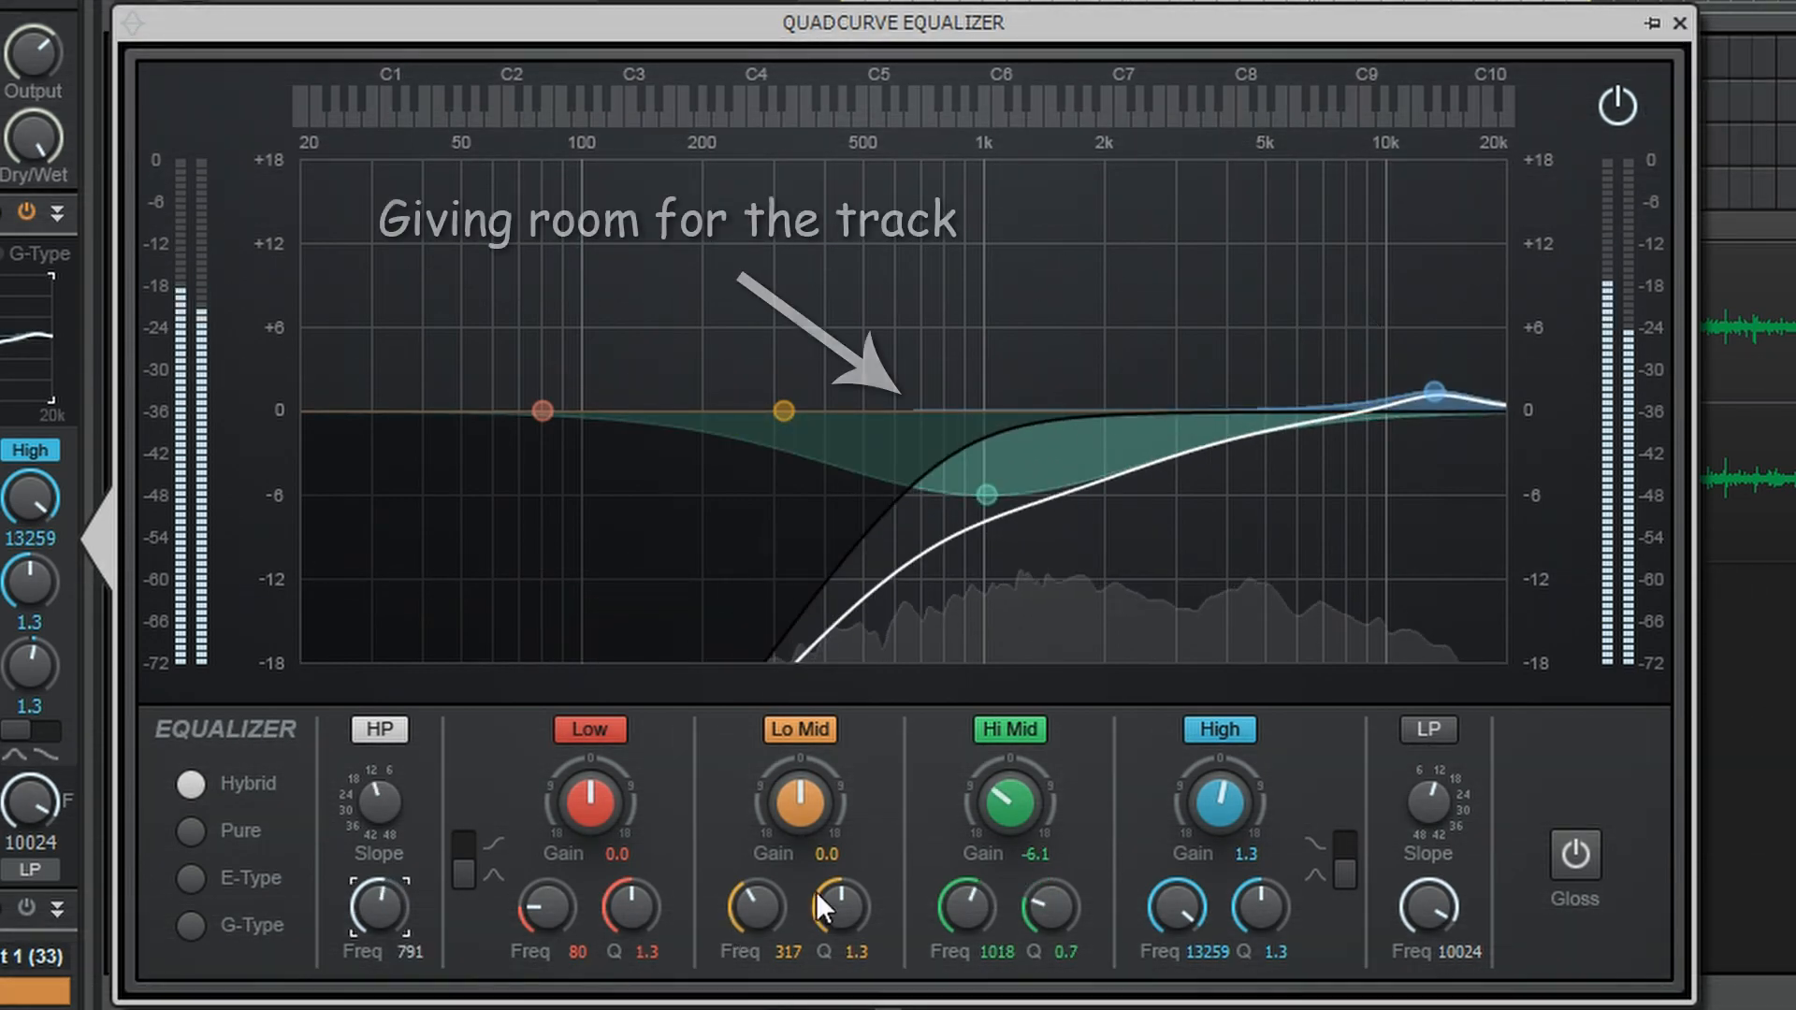
pyautogui.moveTo(1049, 905)
pyautogui.mouseDown()
pyautogui.moveTo(1049, 922)
pyautogui.moveTo(1053, 906)
pyautogui.mouseUp()
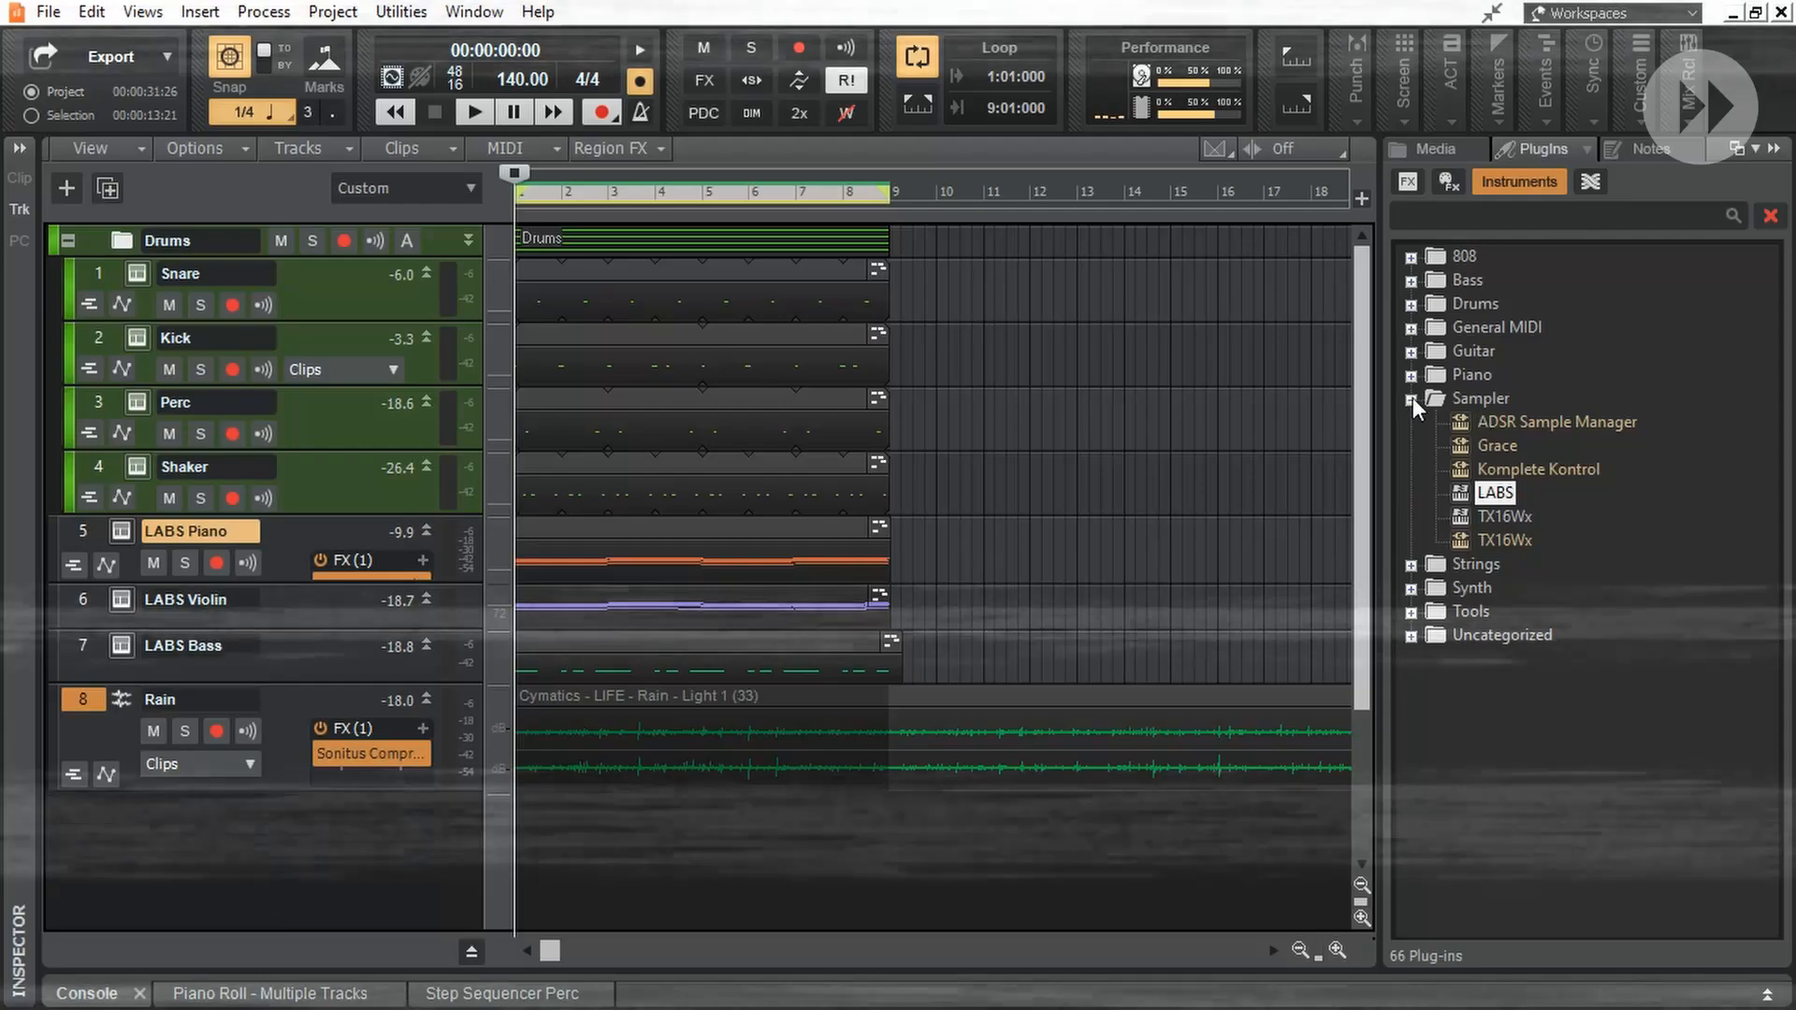
# - Add the Iota Mini instrument as a track below Rain, and adjust the high-pass slope and frequency in its EQ
pyautogui.click(1410, 494)
pyautogui.moveTo(1487, 533); pyautogui.dragTo(661, 823)
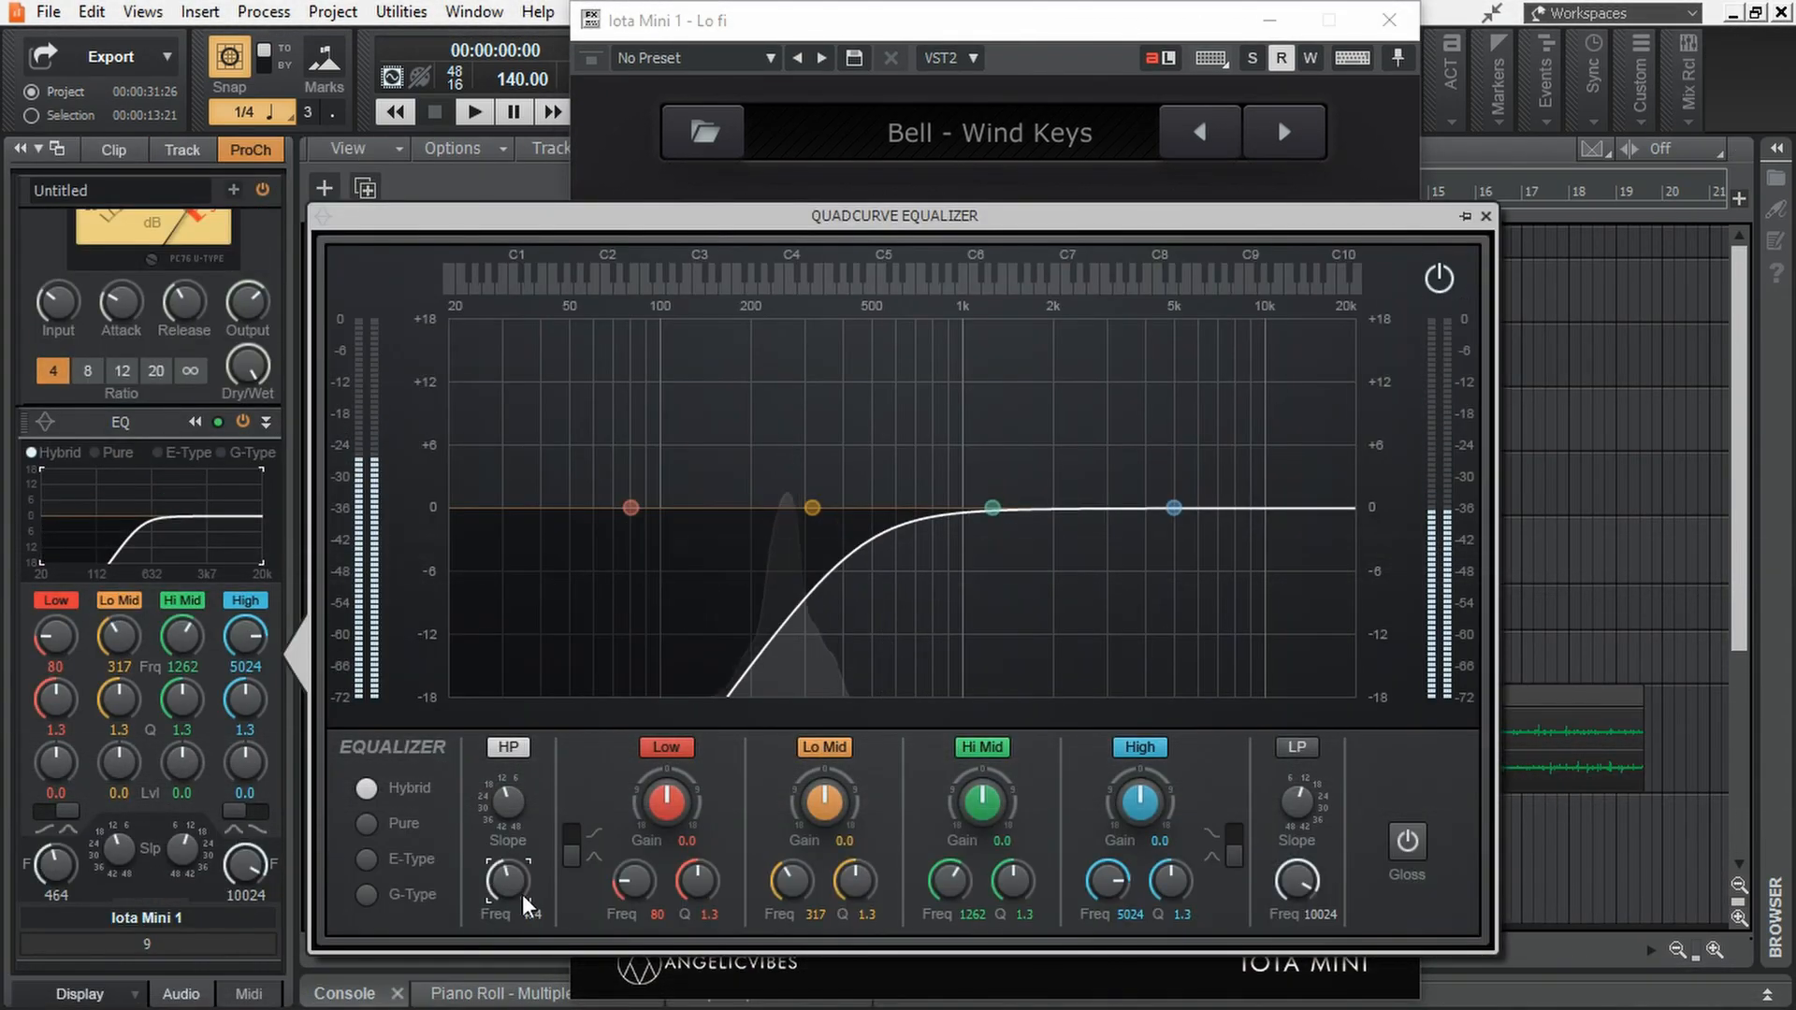
pyautogui.moveTo(512, 799); pyautogui.dragTo(512, 784)
pyautogui.moveTo(512, 911); pyautogui.dragTo(509, 886)
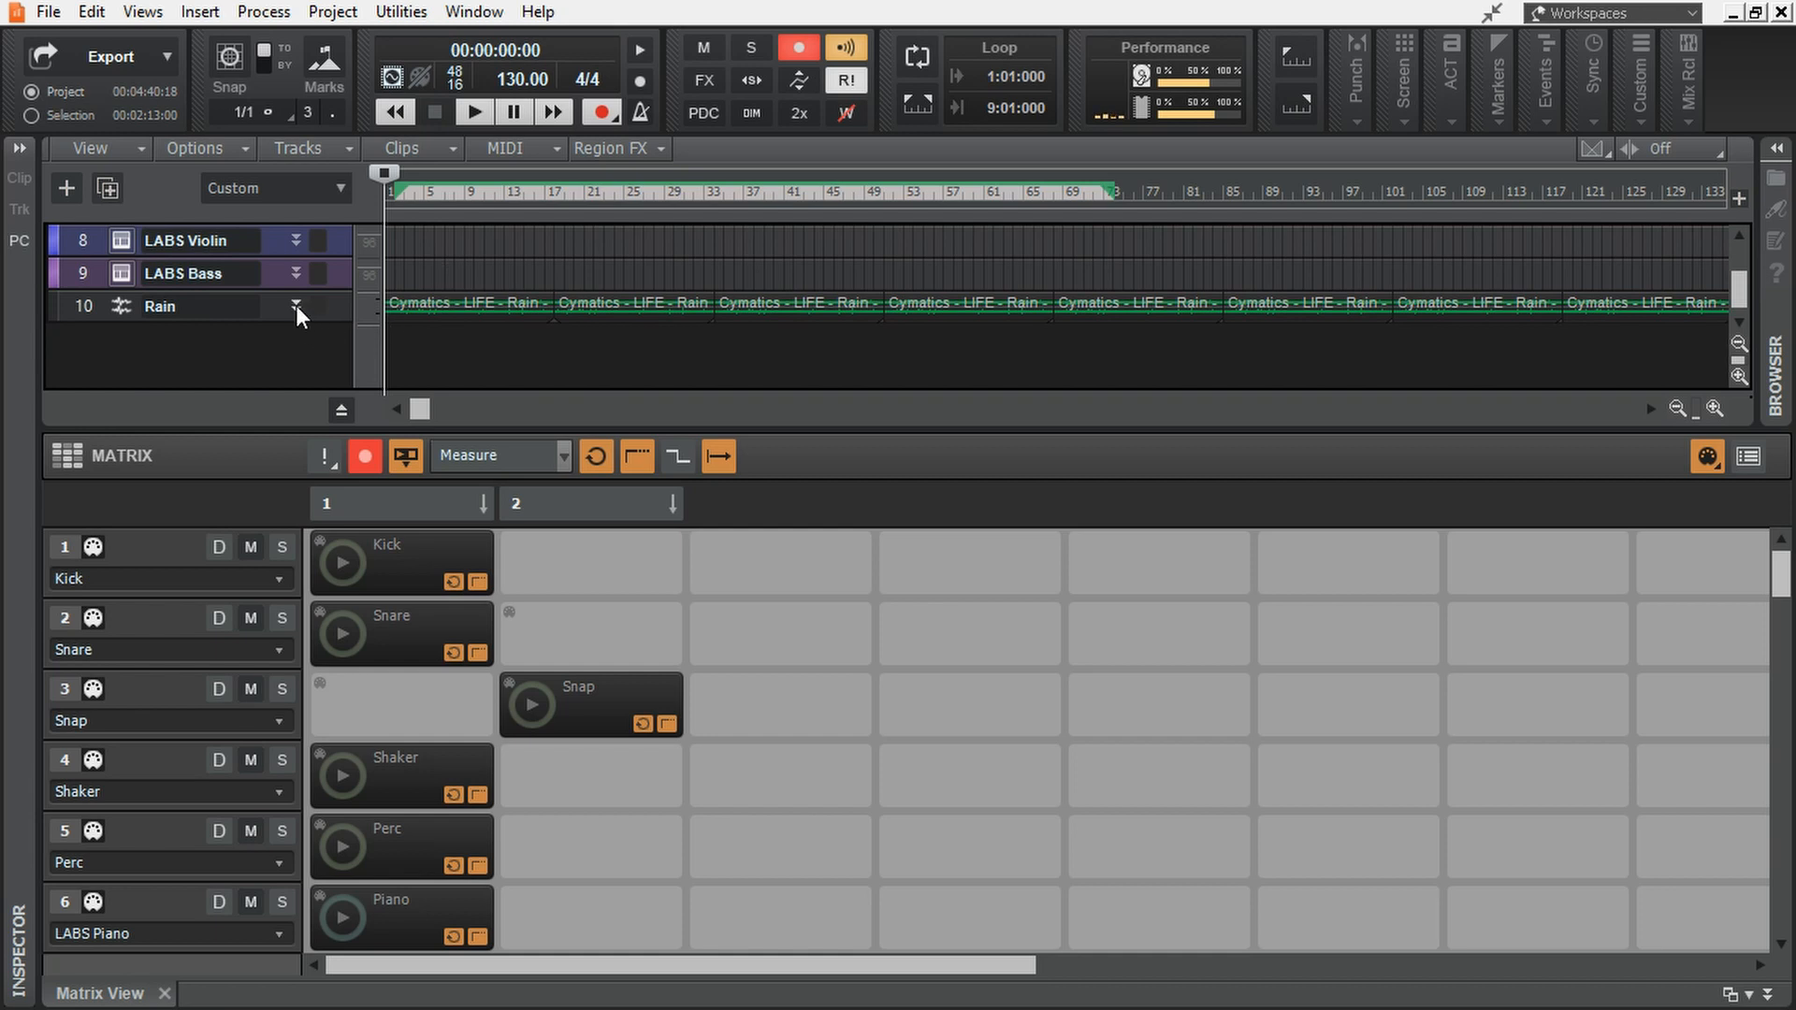
# - Expand the Rain track to view its repeated clips and collapse it again
pyautogui.click(296, 305)
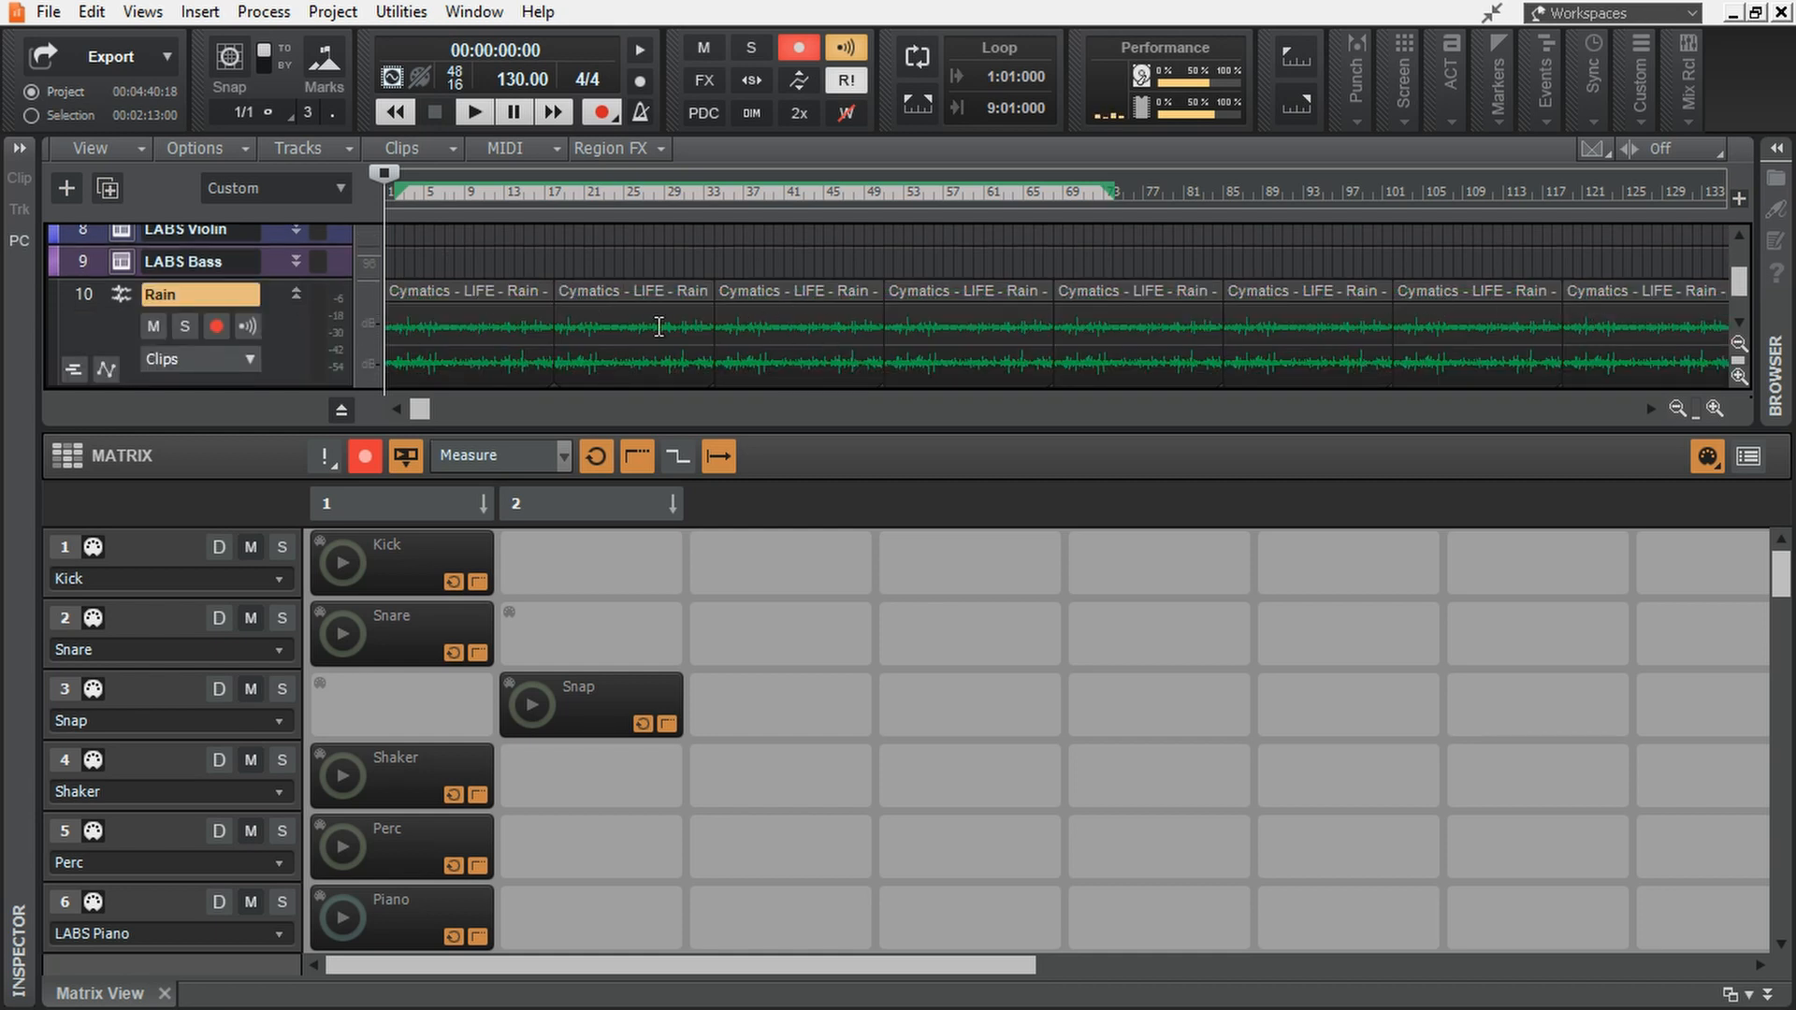
pyautogui.click(295, 295)
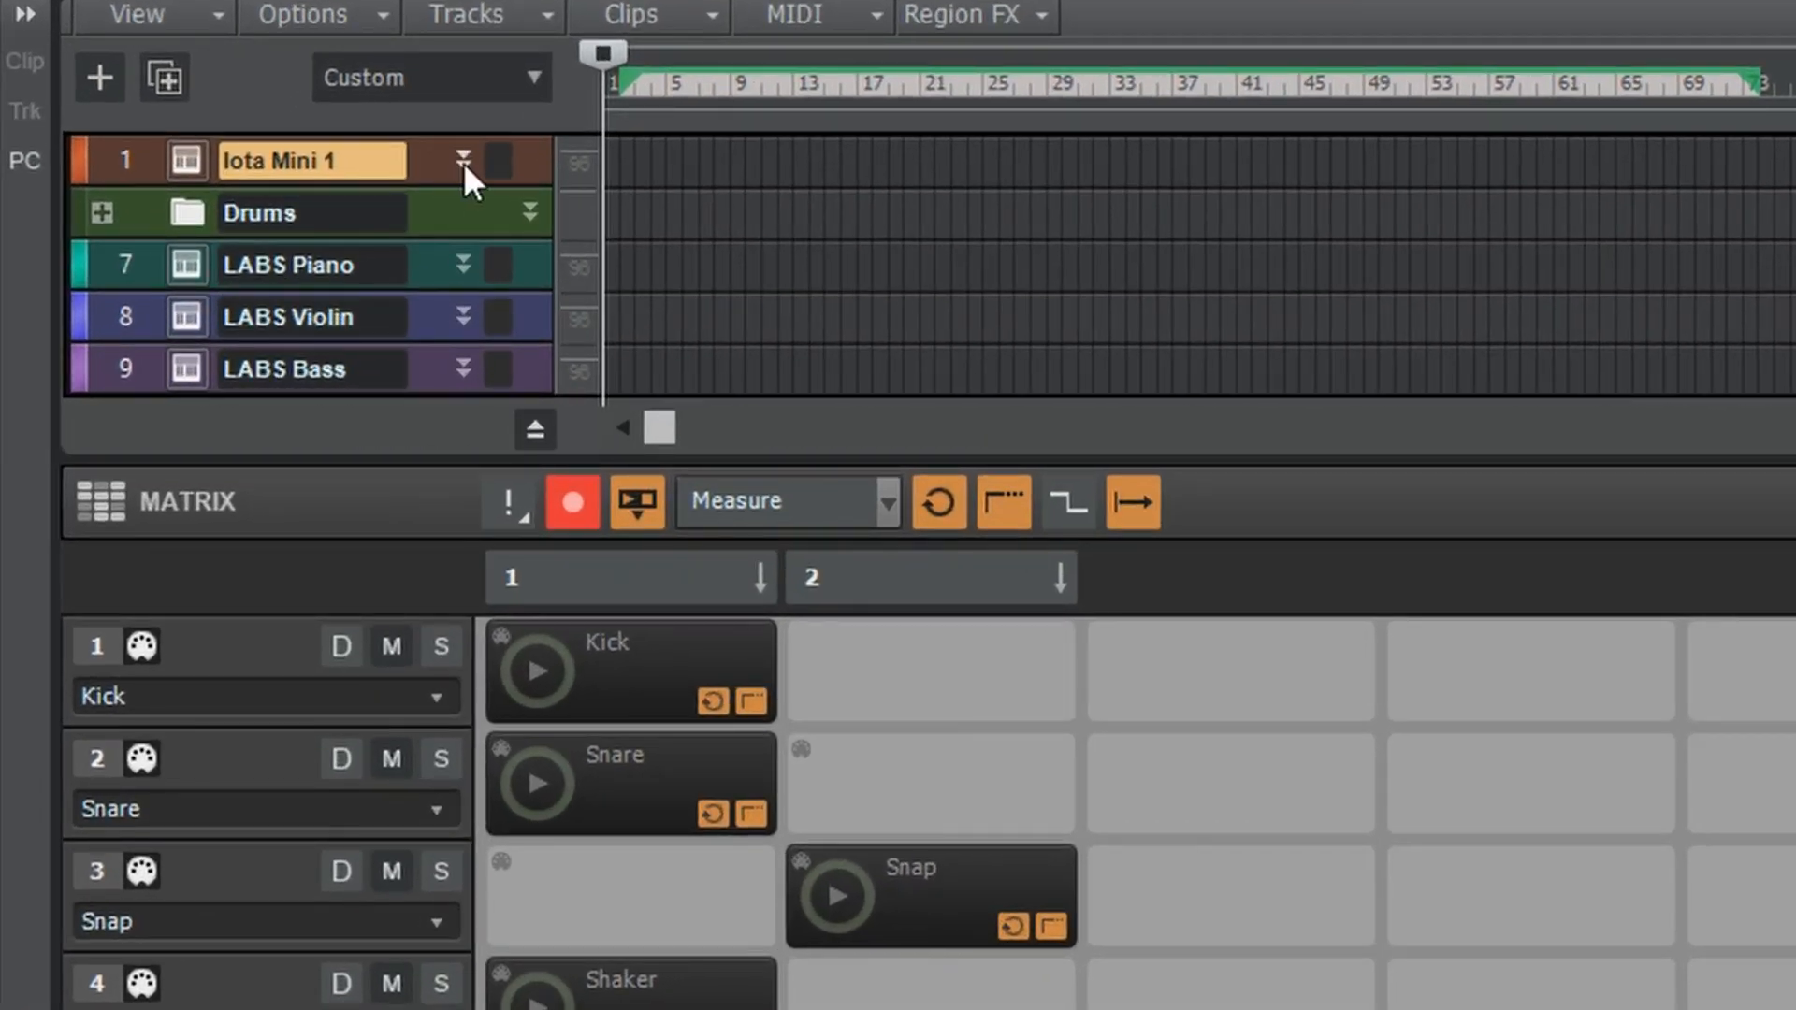
# - Set the Iota Mini 1 track's input to USB2.0-MIDI, MIDI Omni, and arm the track for recording
pyautogui.click(463, 159)
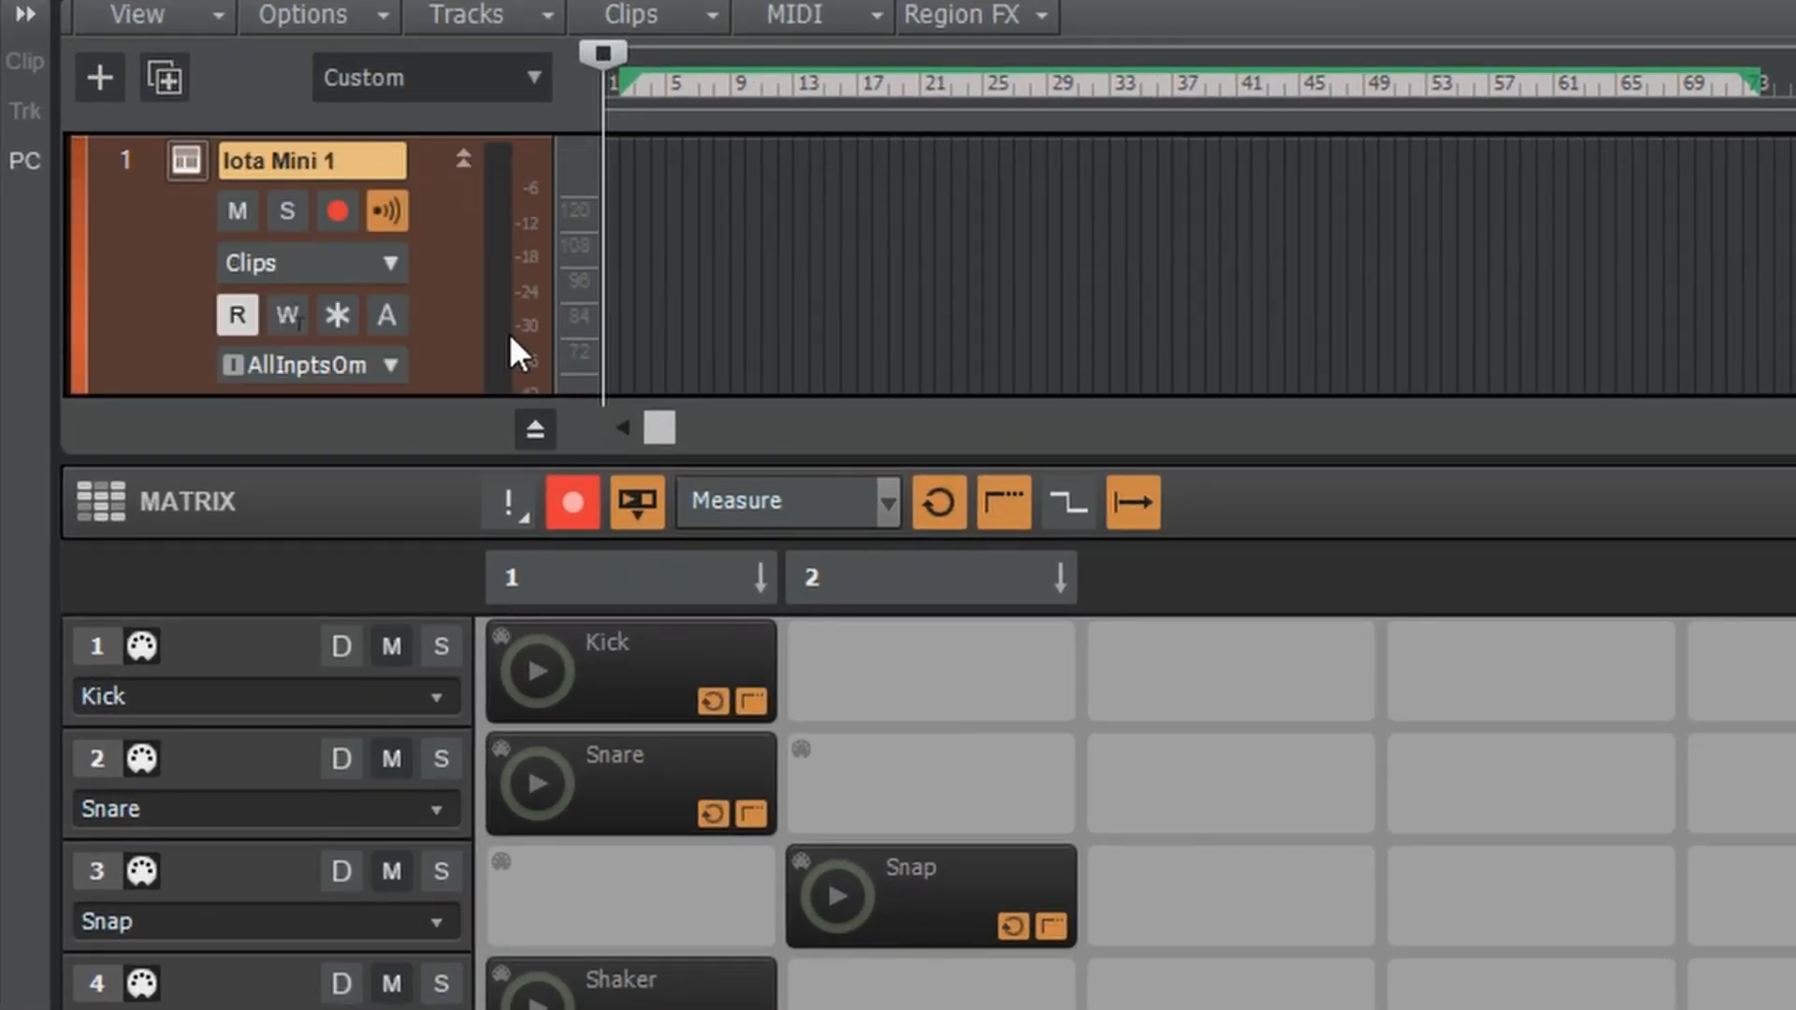
pyautogui.click(367, 362)
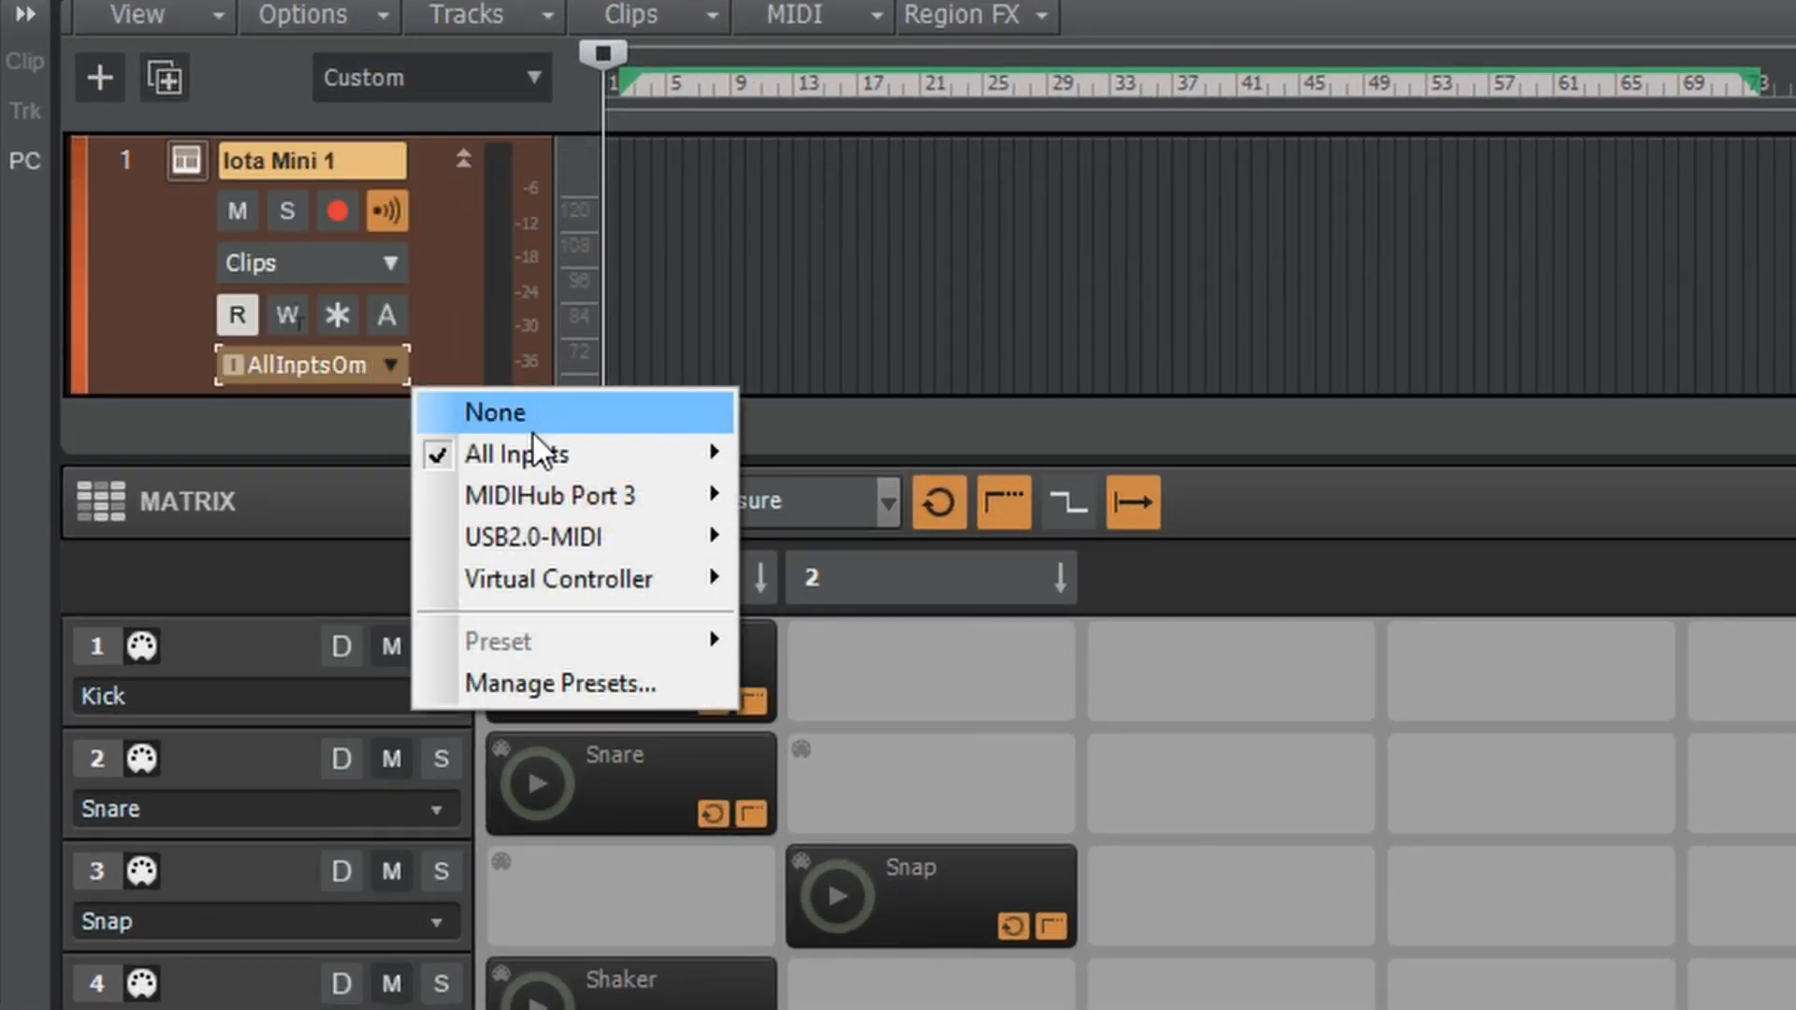
pyautogui.moveTo(586, 451)
pyautogui.moveTo(630, 535)
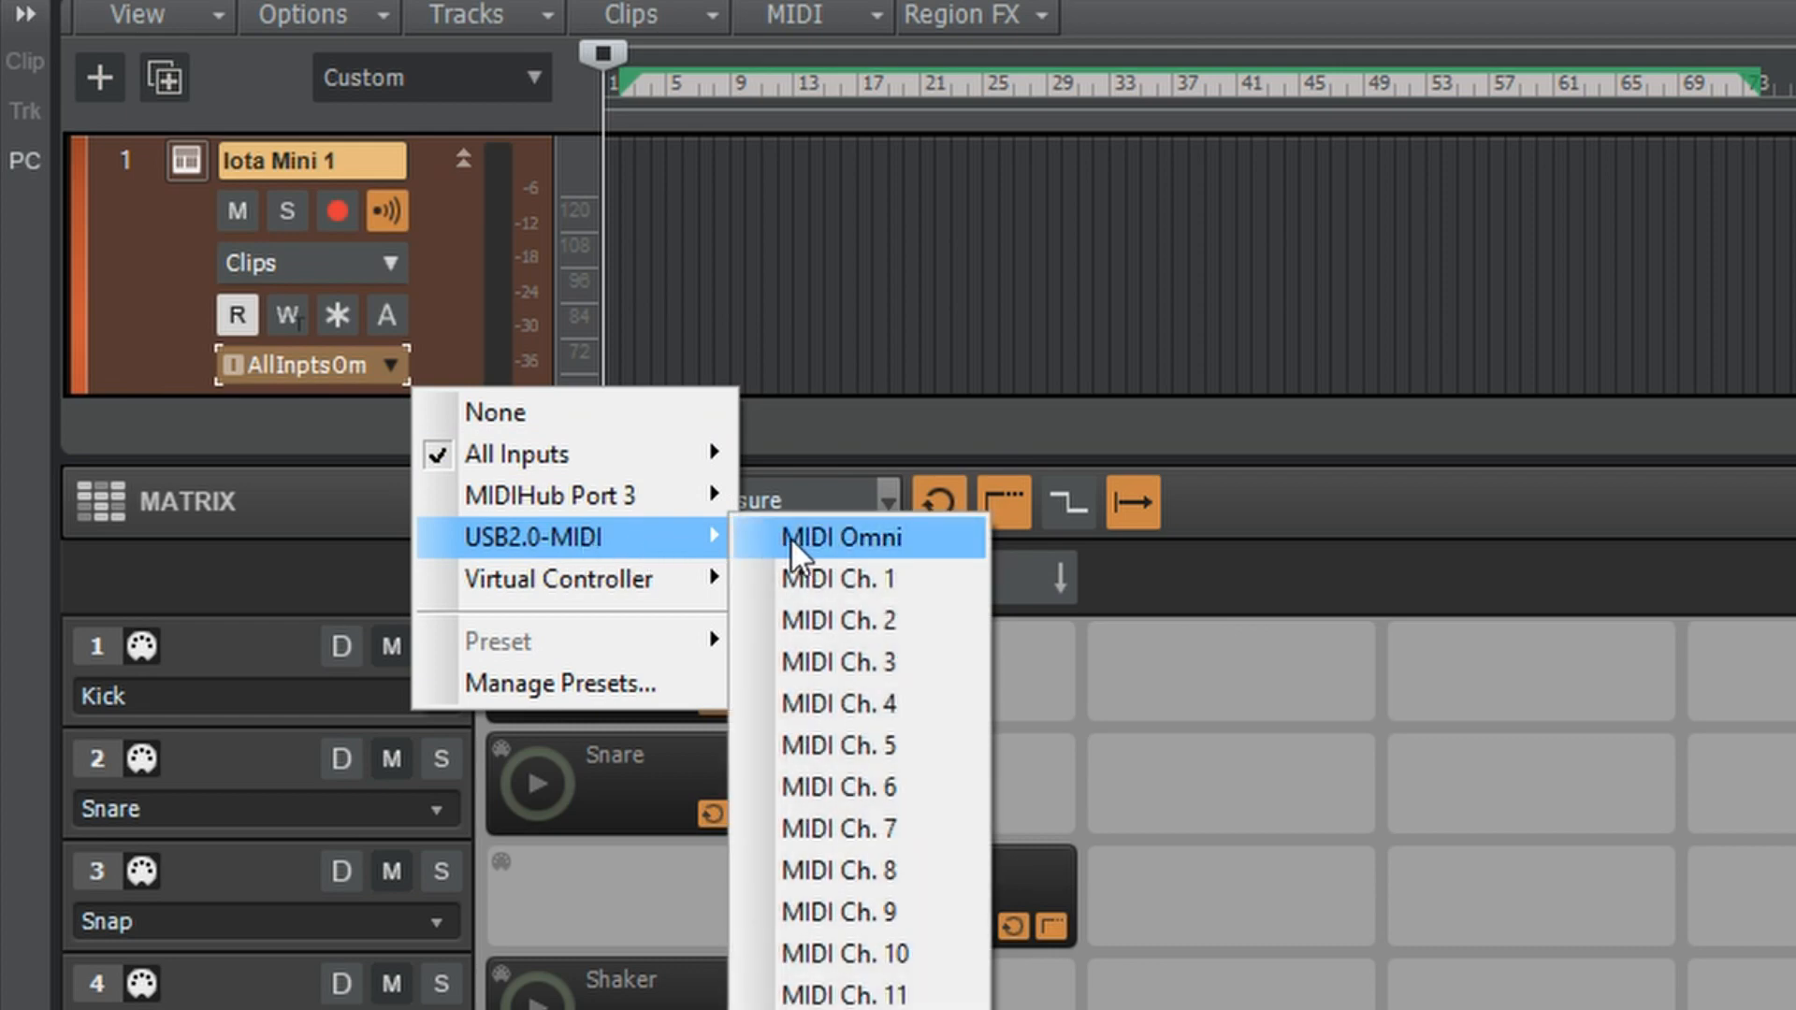
pyautogui.click(845, 536)
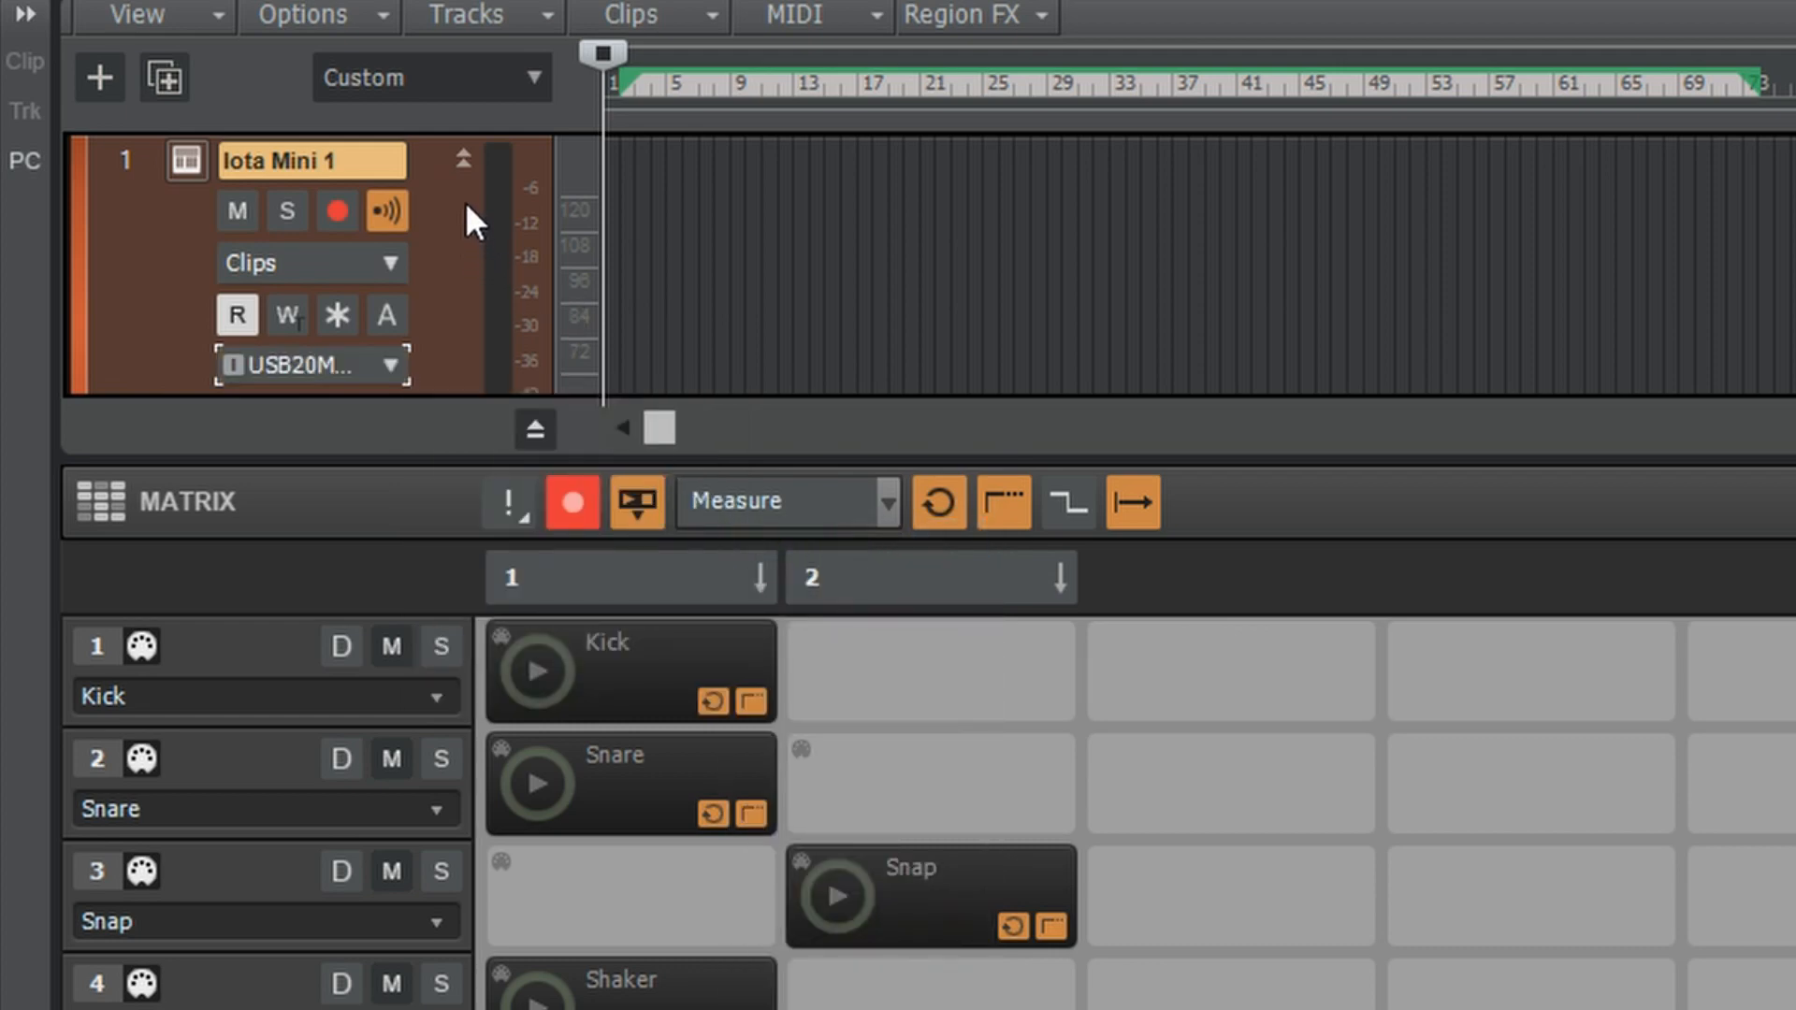
pyautogui.click(339, 213)
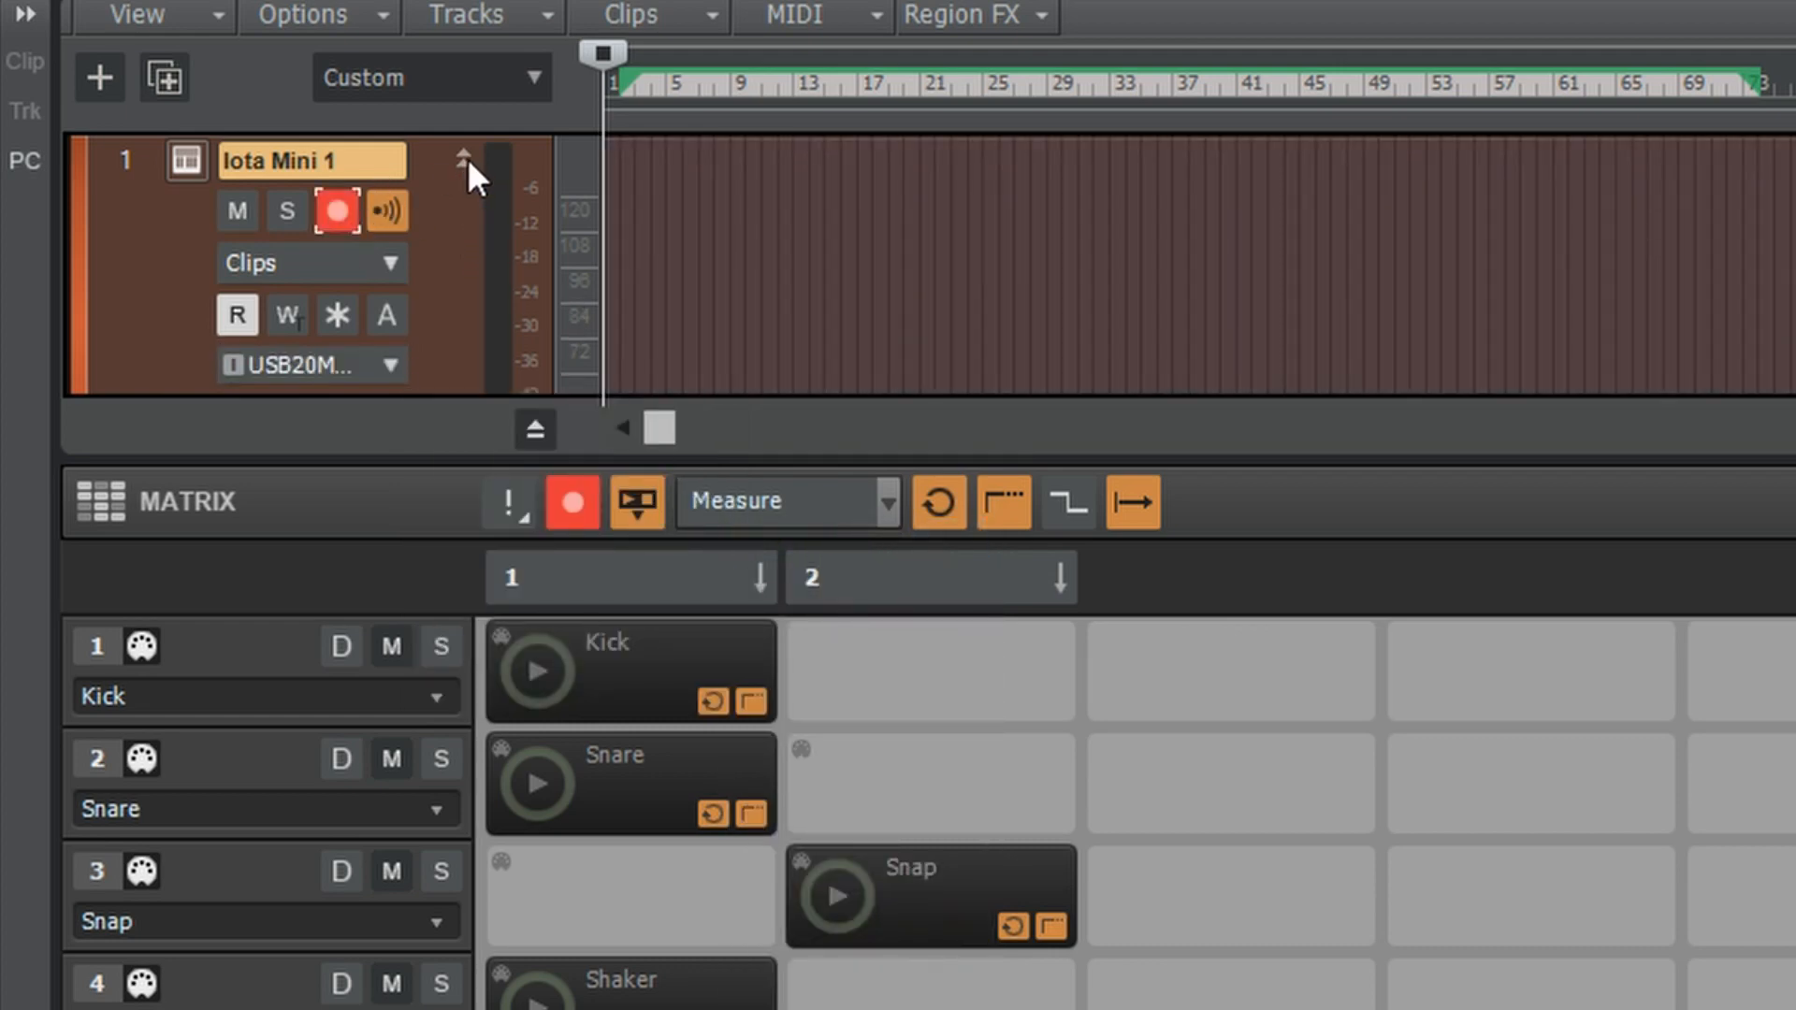
pyautogui.click(463, 159)
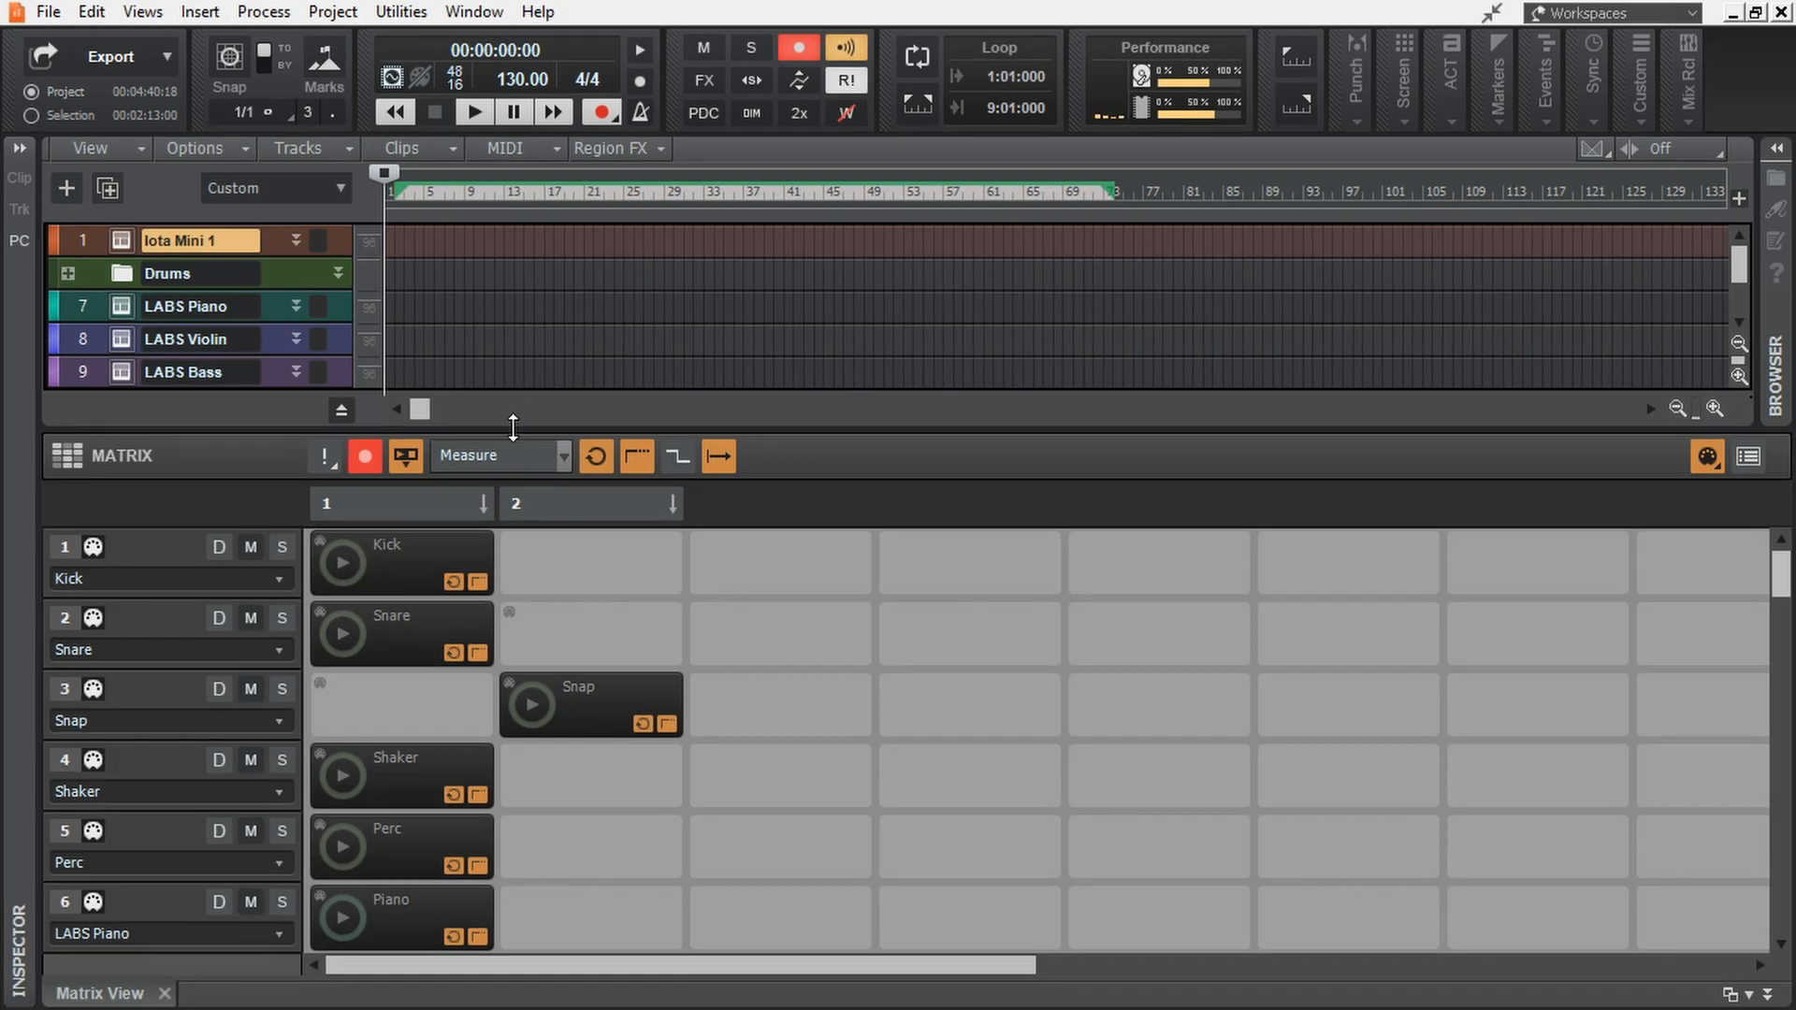
# - Enlarge the Matrix view to show more of its rows beneath the track list
pyautogui.moveTo(709, 444); pyautogui.dragTo(722, 390)
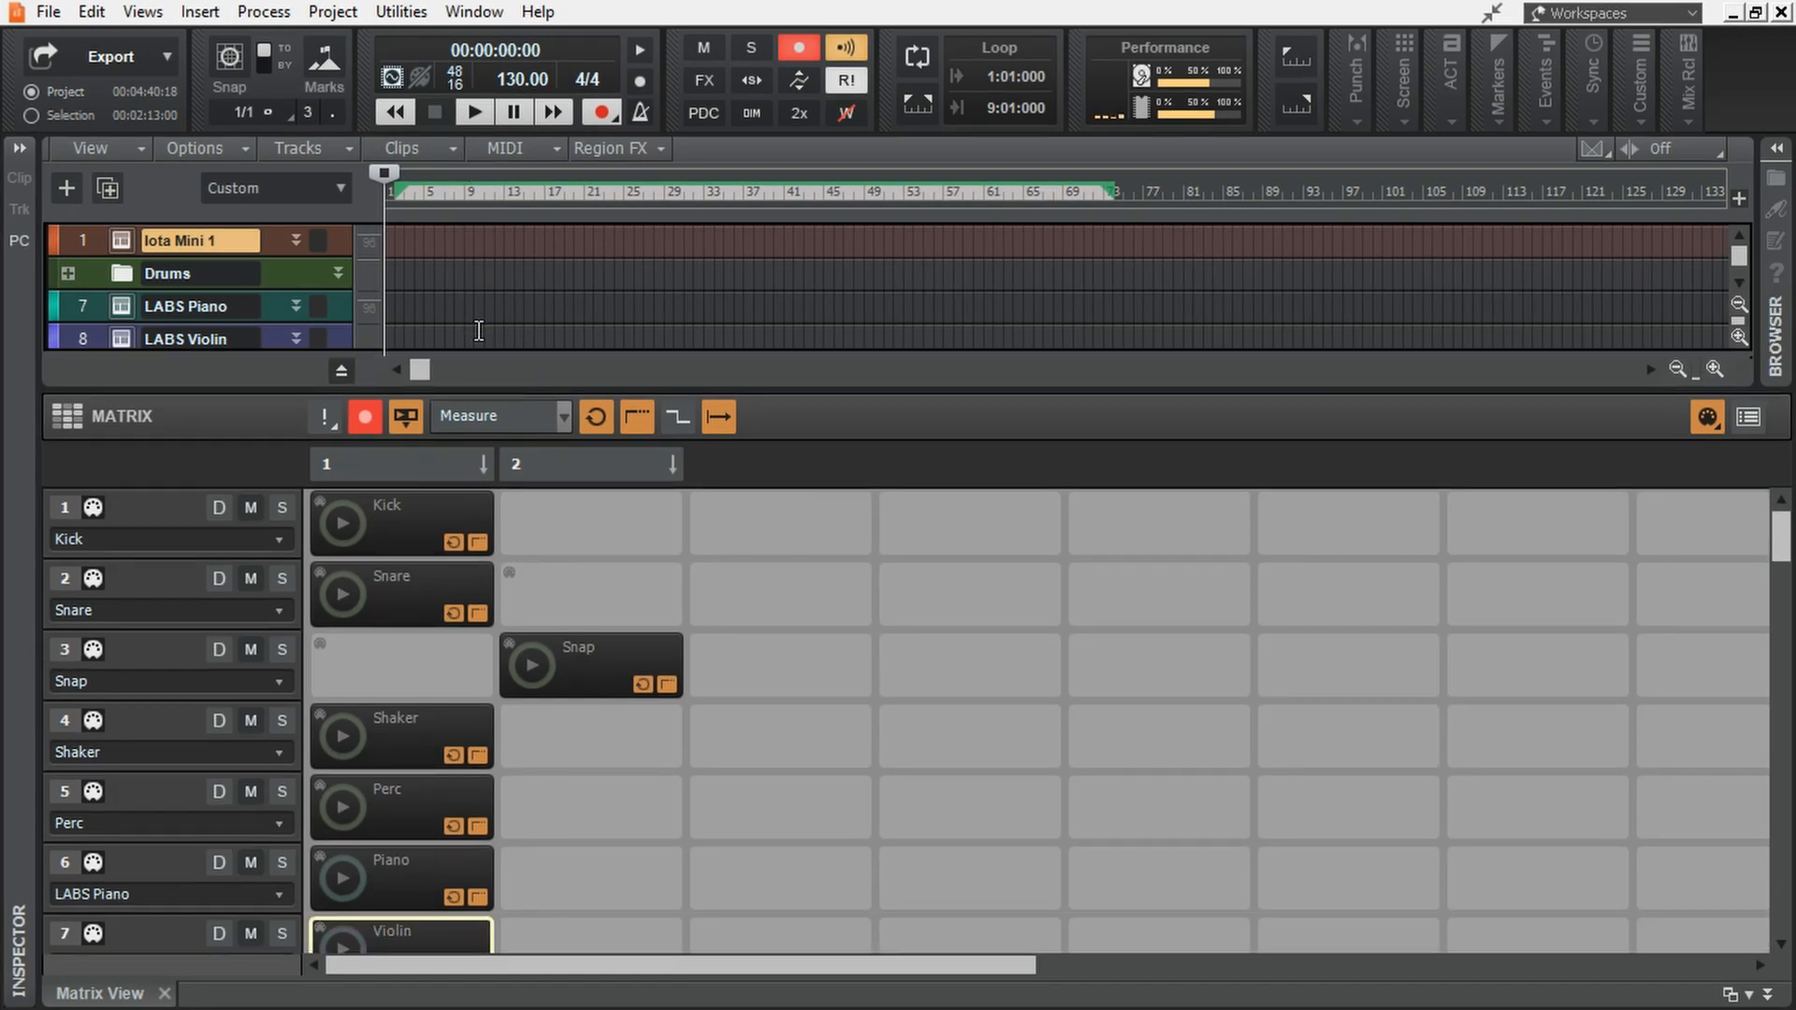